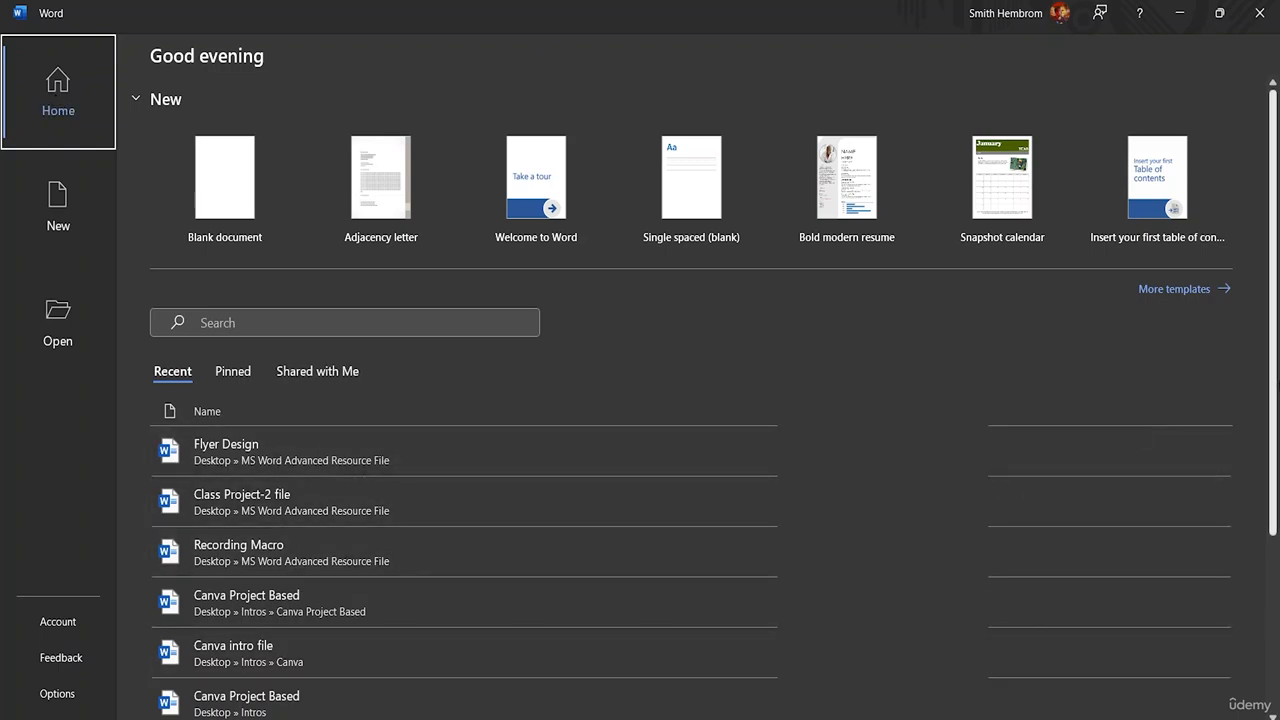
Step: Look through the recent and pinned document lists on the start page
scroll(1274, 378, "down", 4)
scroll(1248, 366, "up", 4)
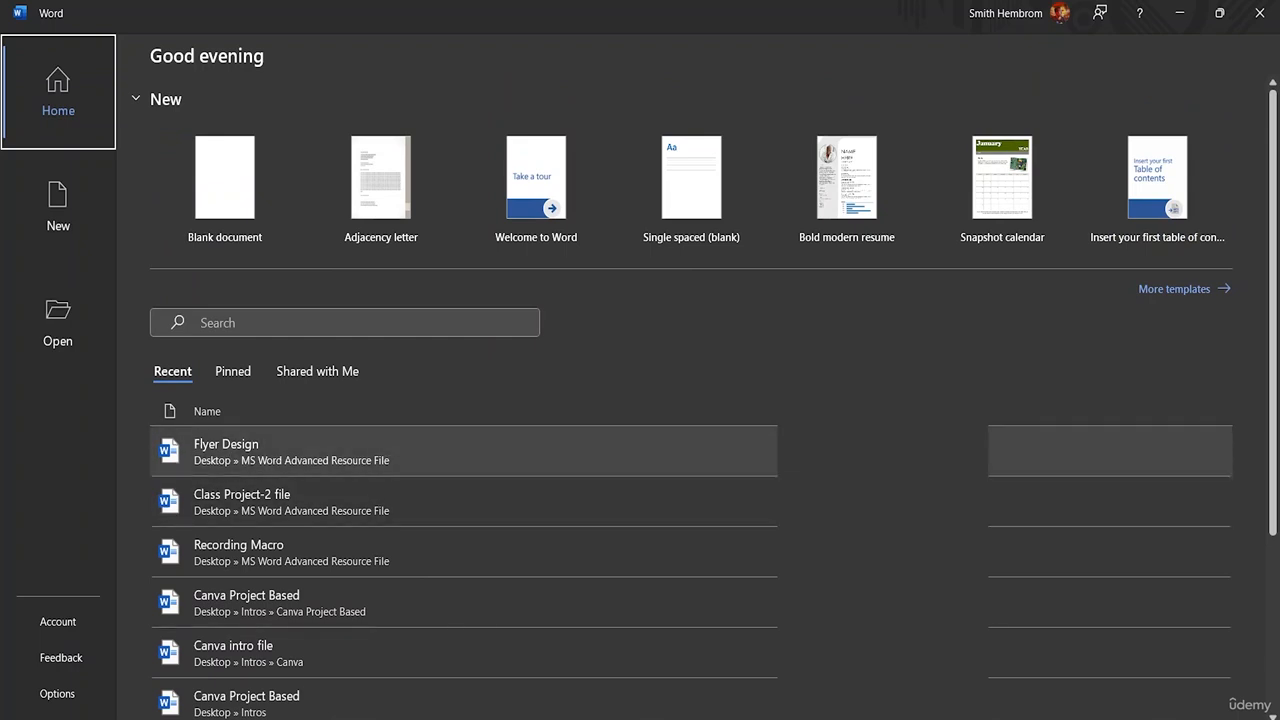
scroll(400, 457, "down", 2)
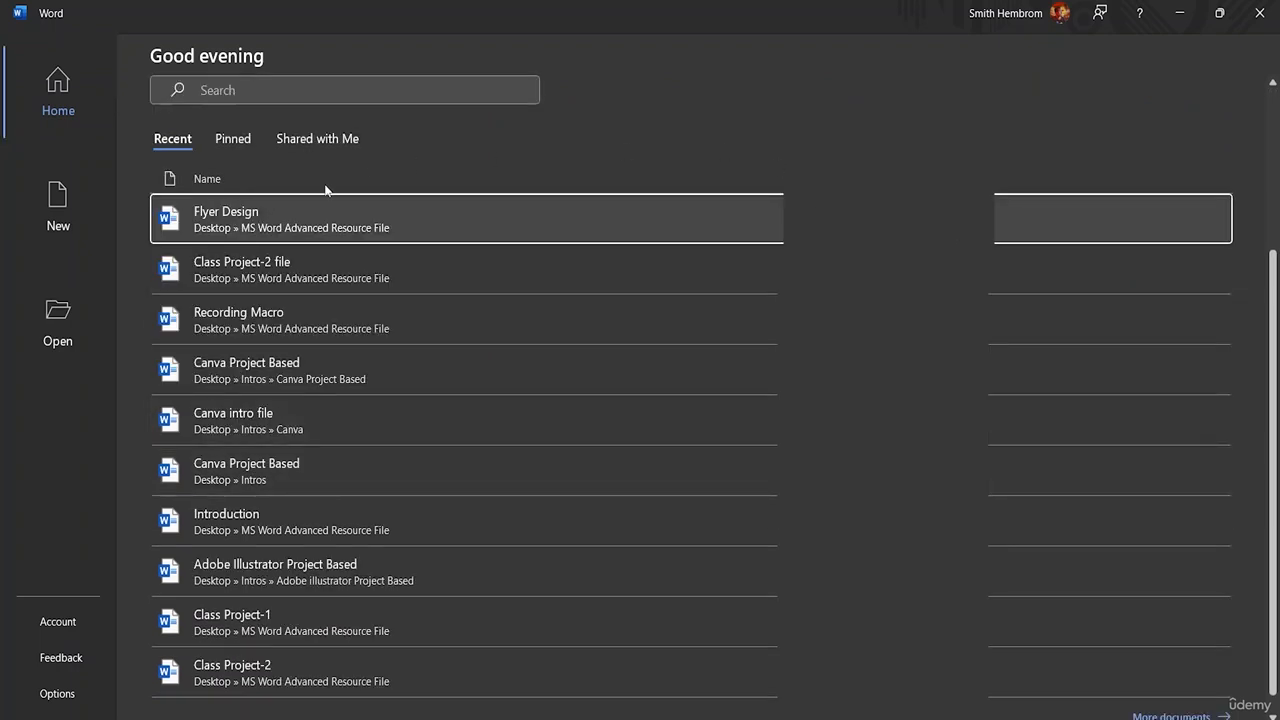
left_click(244, 142)
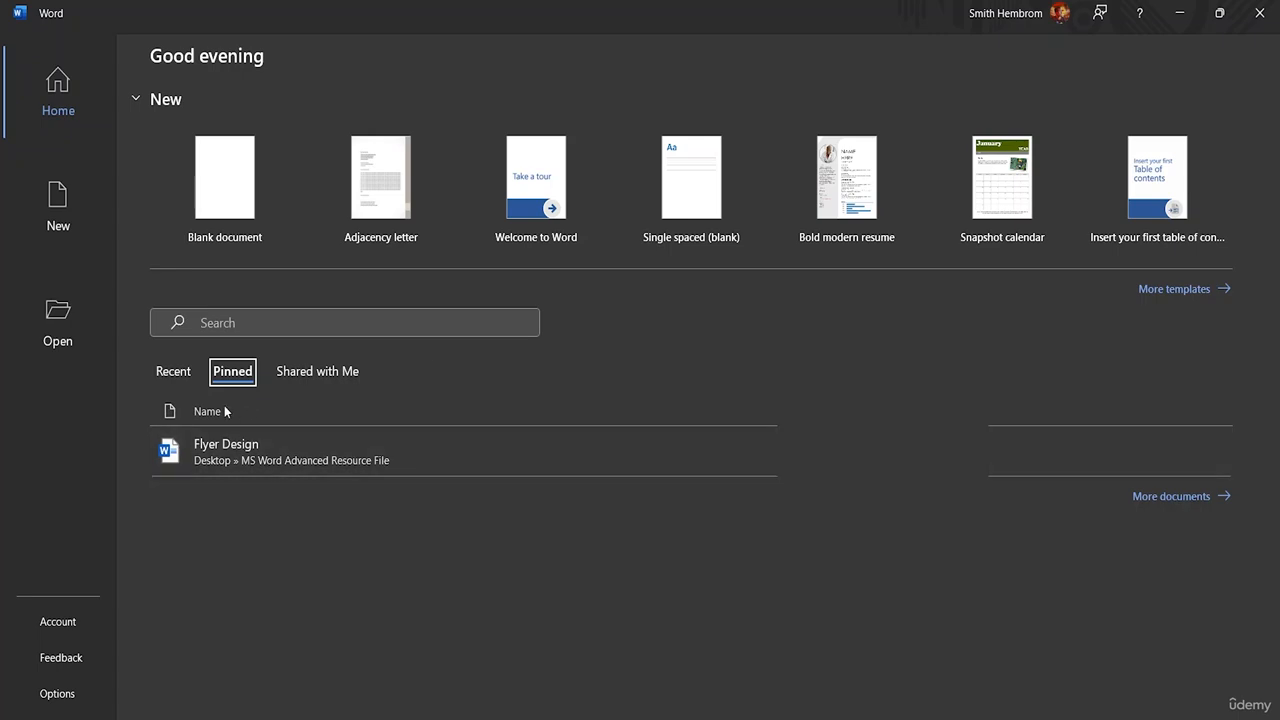
left_click(171, 371)
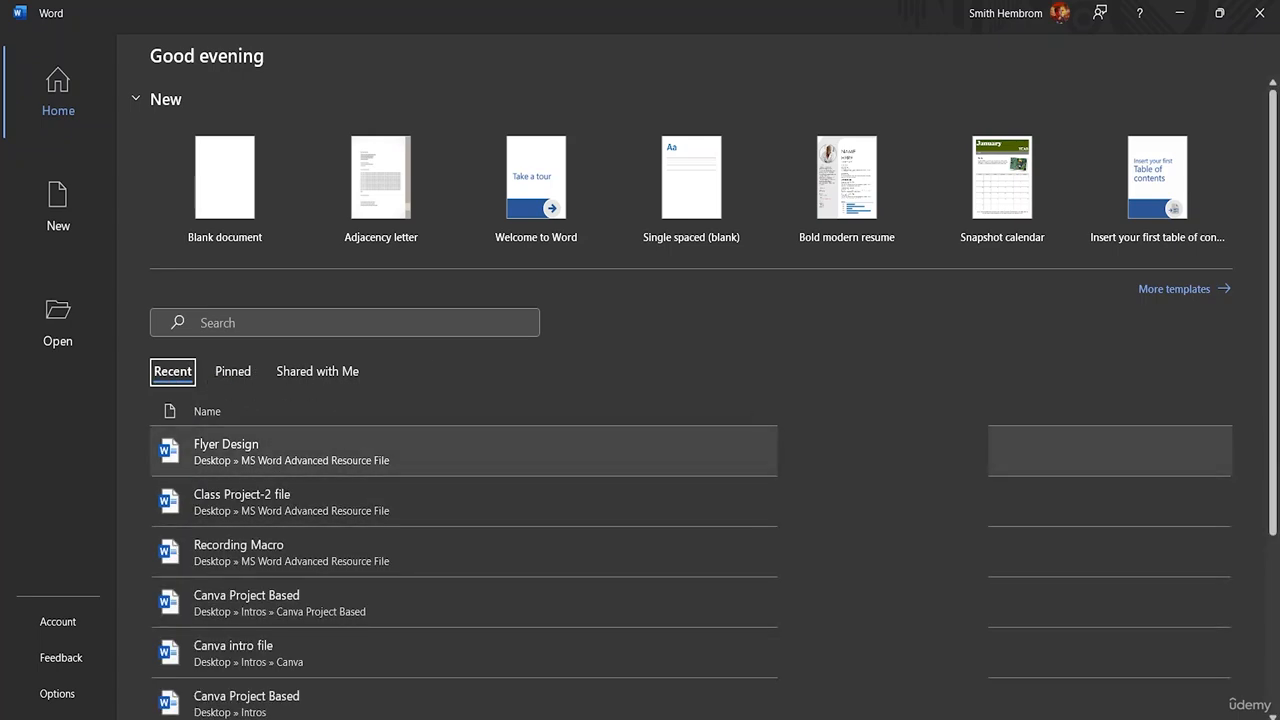
scroll(872, 440, "down", 3)
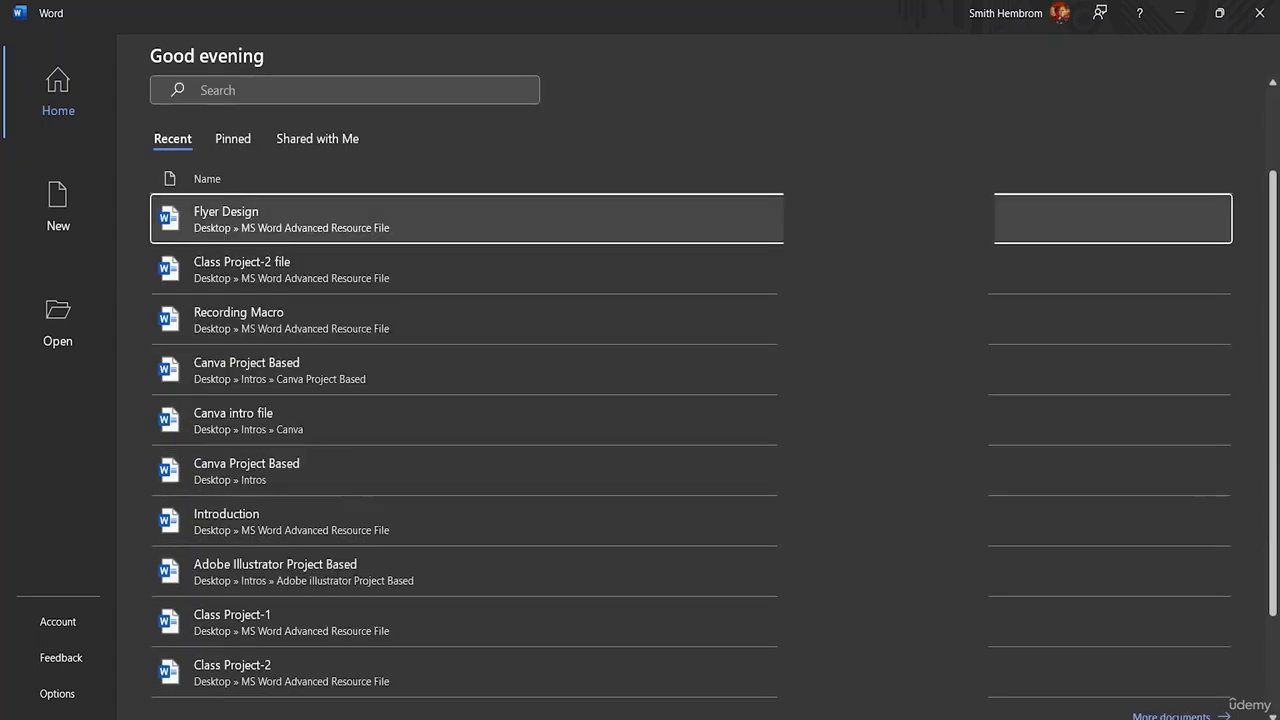
Step: Try to open the recent document Canva Project Based, and return to the start page
left_click(872, 450)
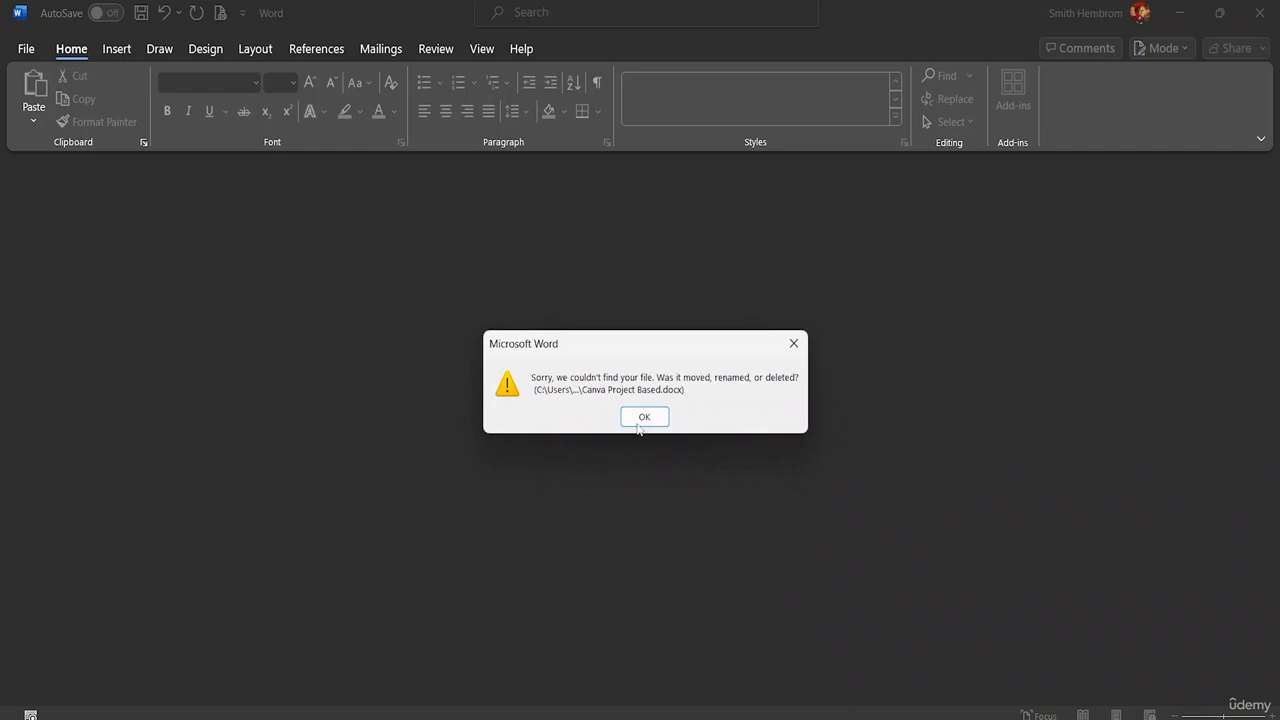
left_click(642, 418)
left_click(25, 49)
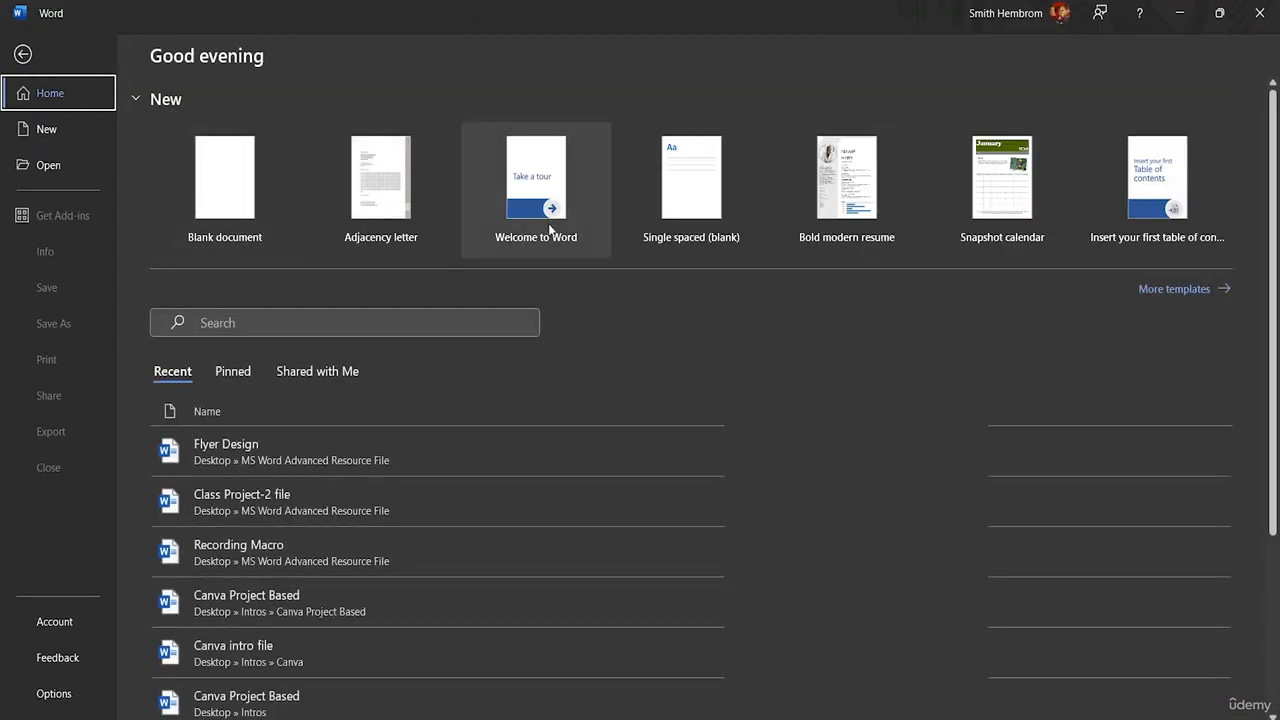
Step: Check the documents shared with this account, and return to the recent documents list
left_click(331, 375)
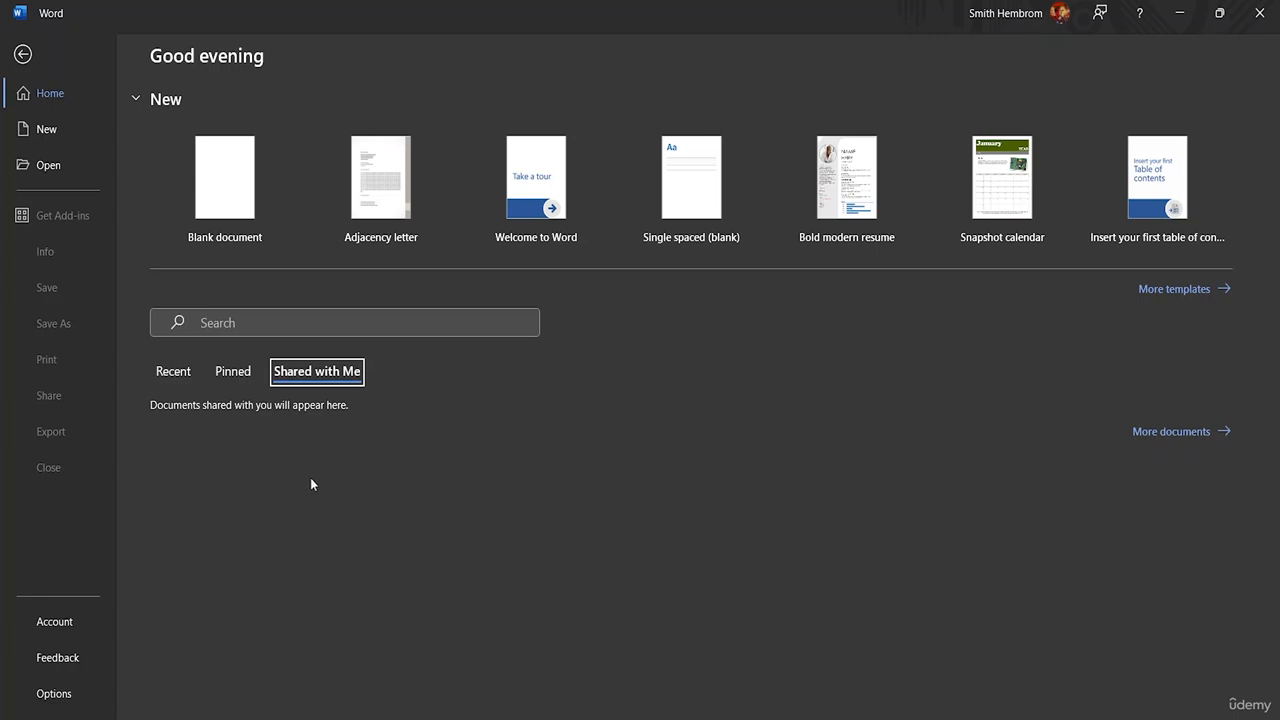
left_click(187, 372)
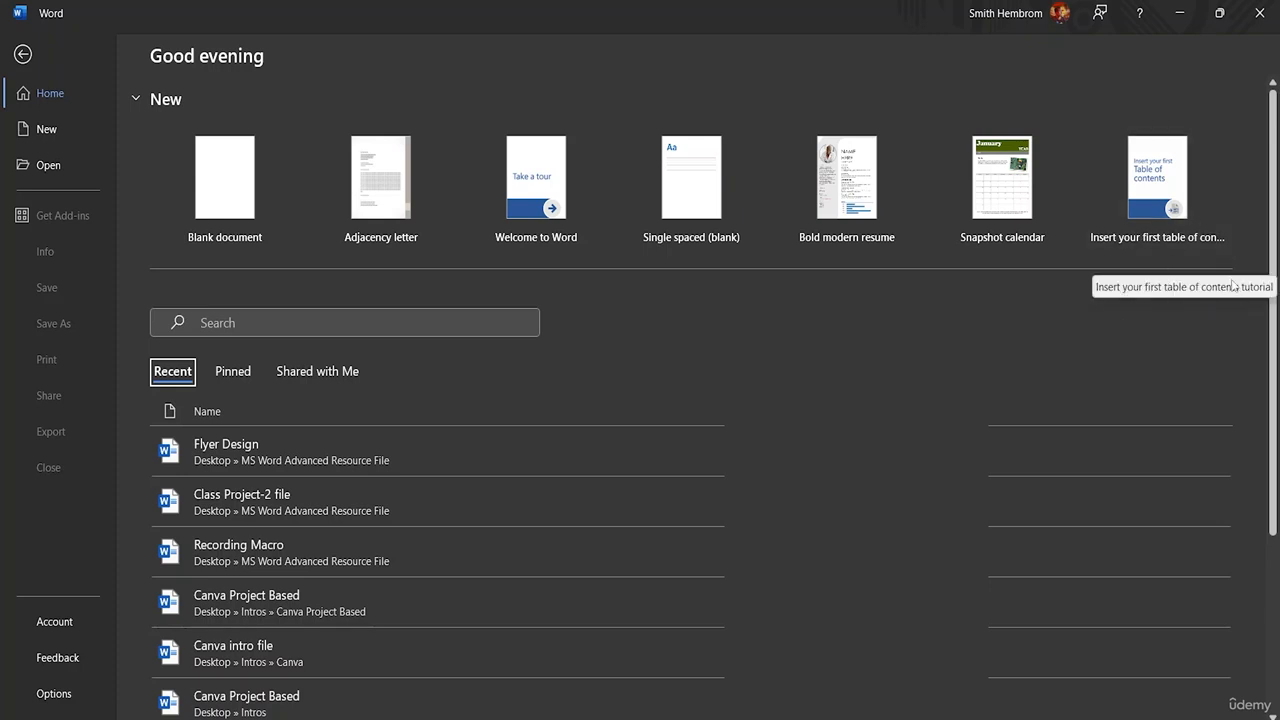
Step: Browse the full gallery of document templates, including resumes, cover letters, brochures, calendars, reports and certificates
left_click(1155, 288)
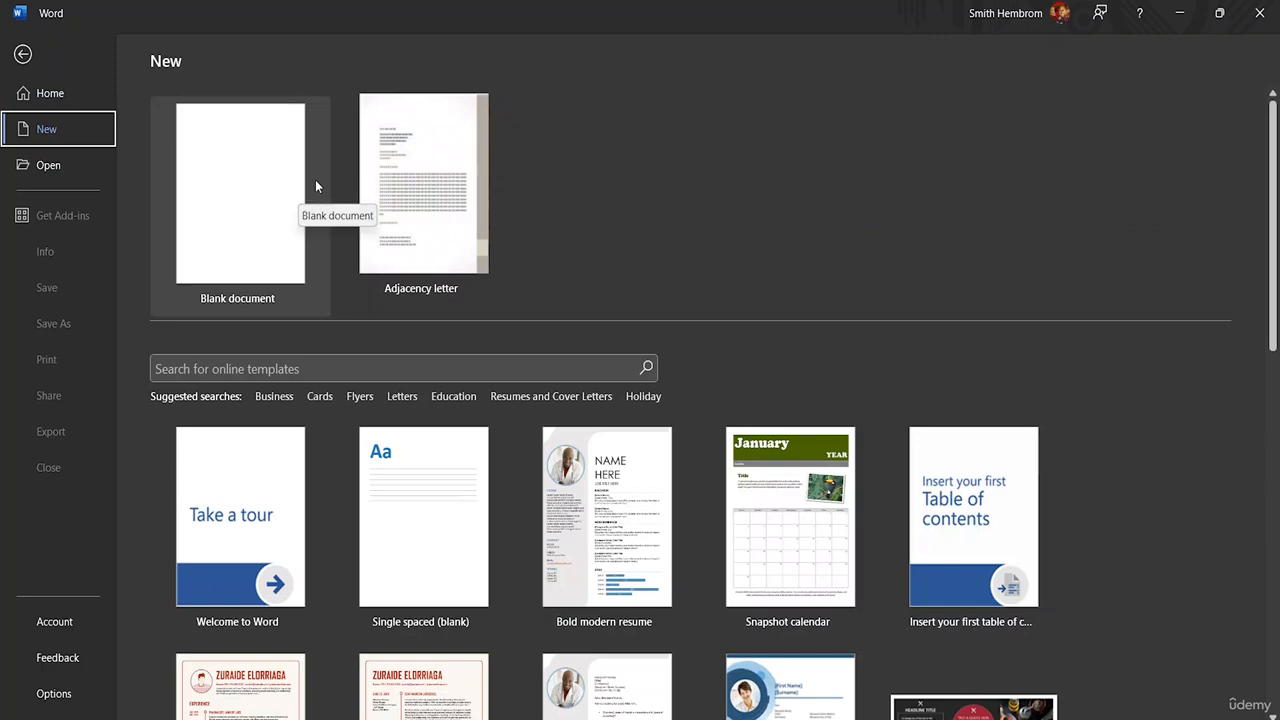
scroll(540, 330, "down", 2)
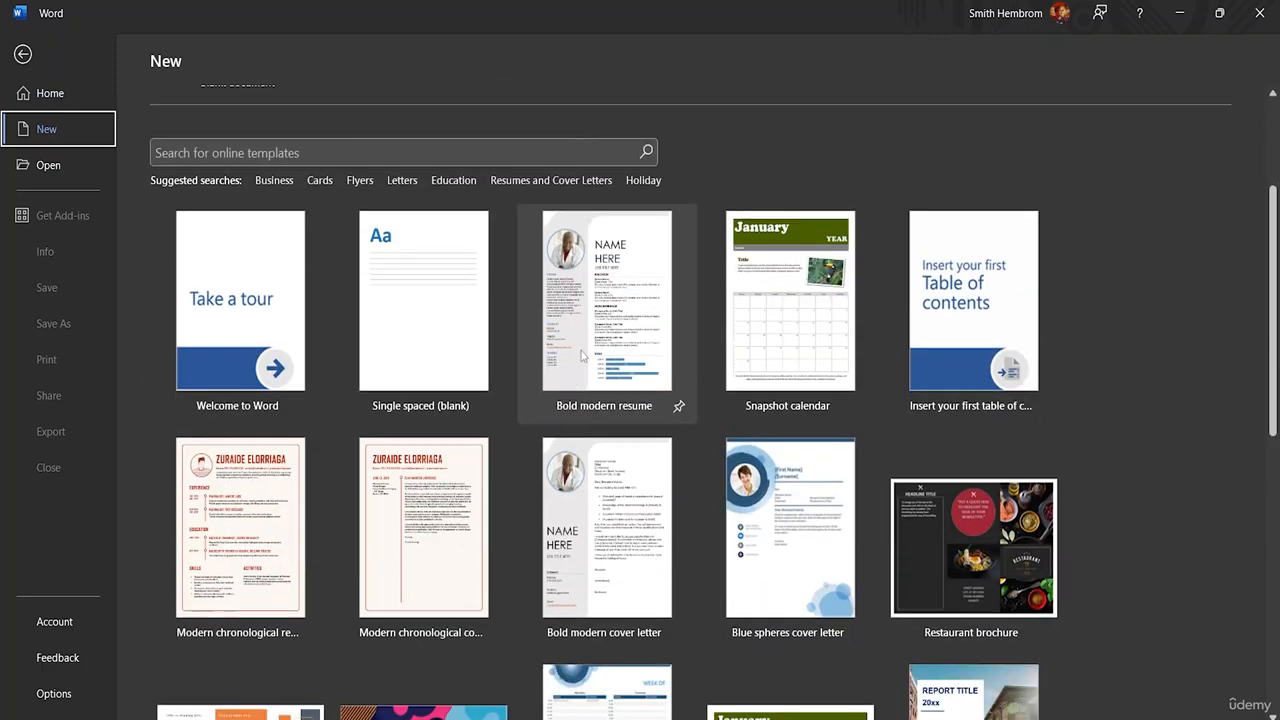
scroll(430, 395, "down", 1)
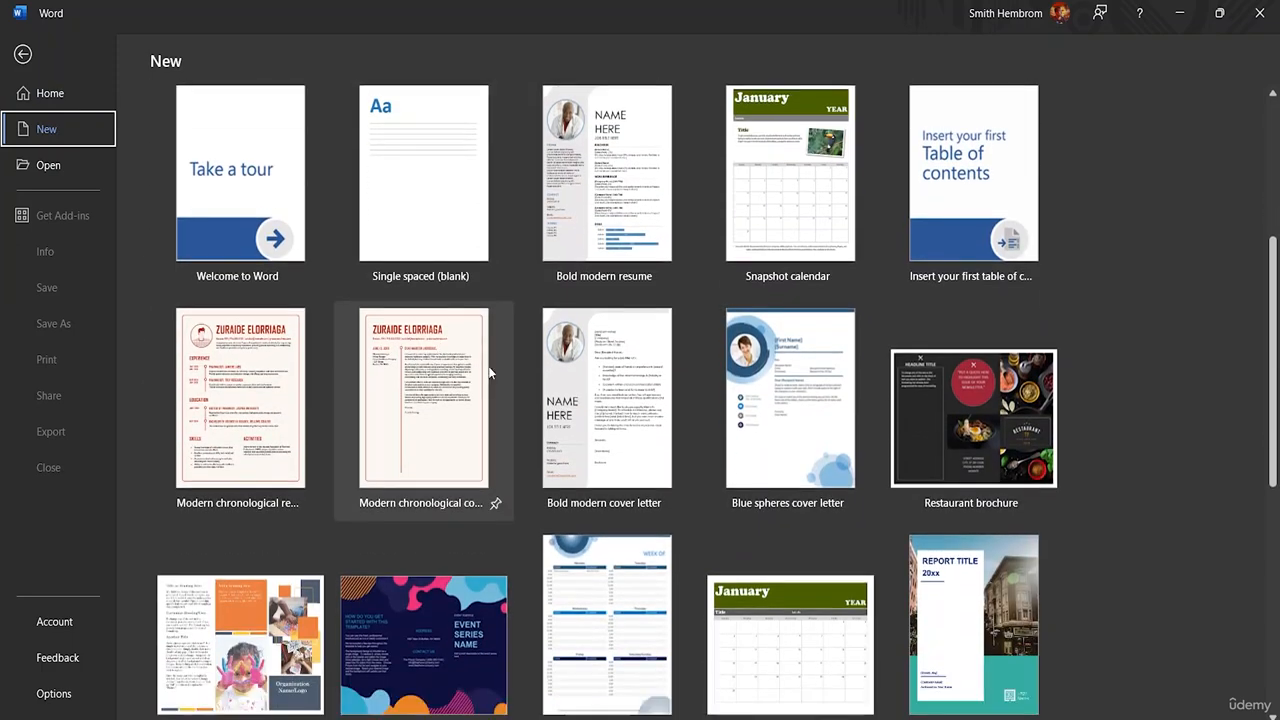
scroll(1000, 330, "down", 5)
scroll(707, 372, "up", 4)
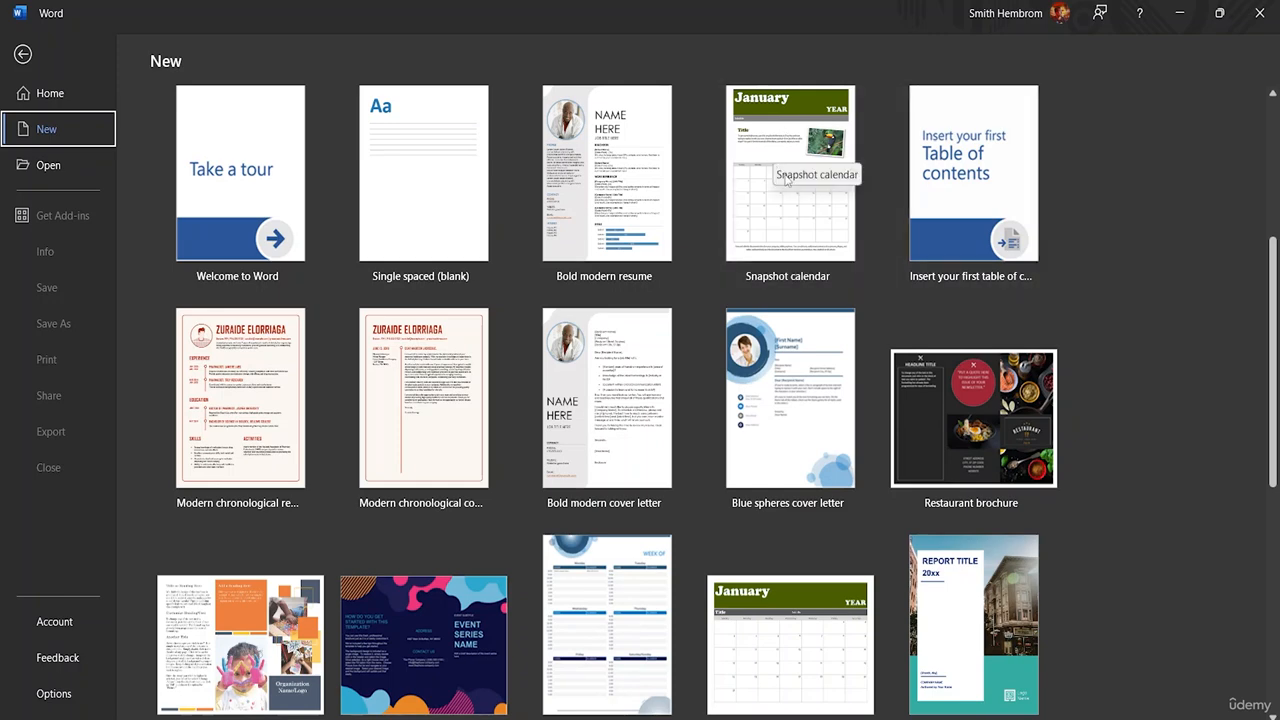
scroll(294, 407, "down", 3)
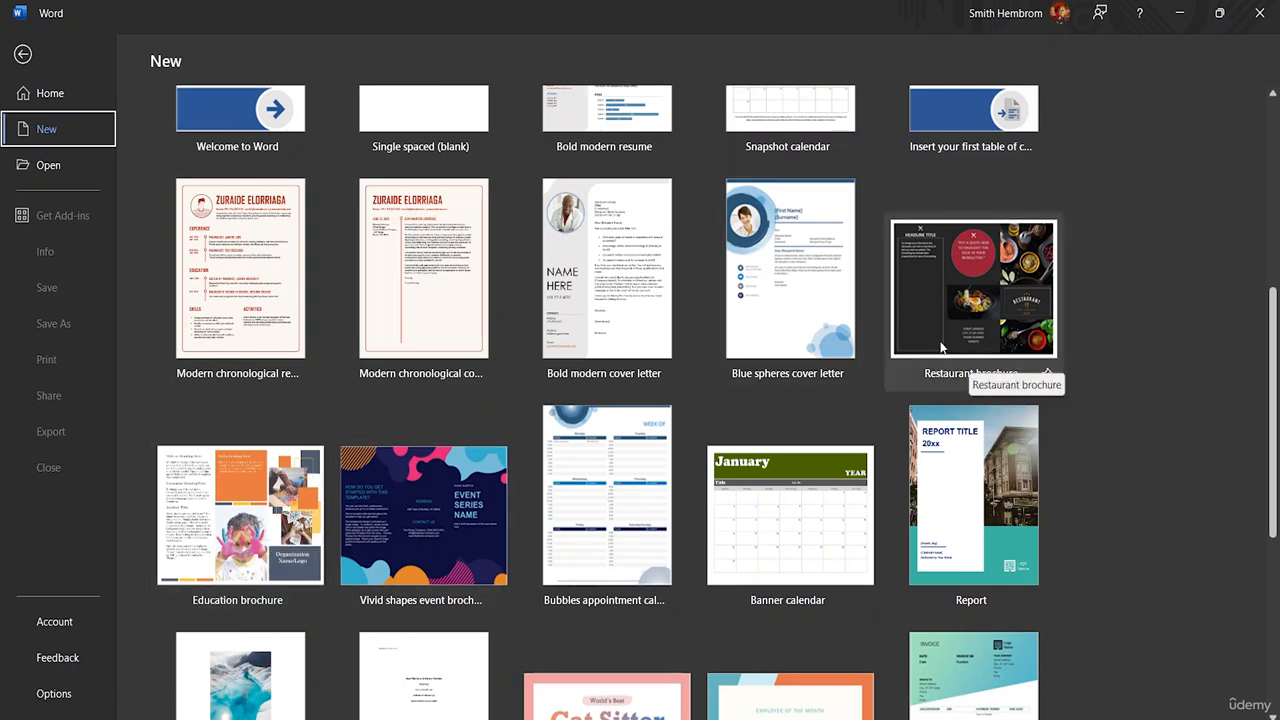
scroll(935, 462, "down", 4)
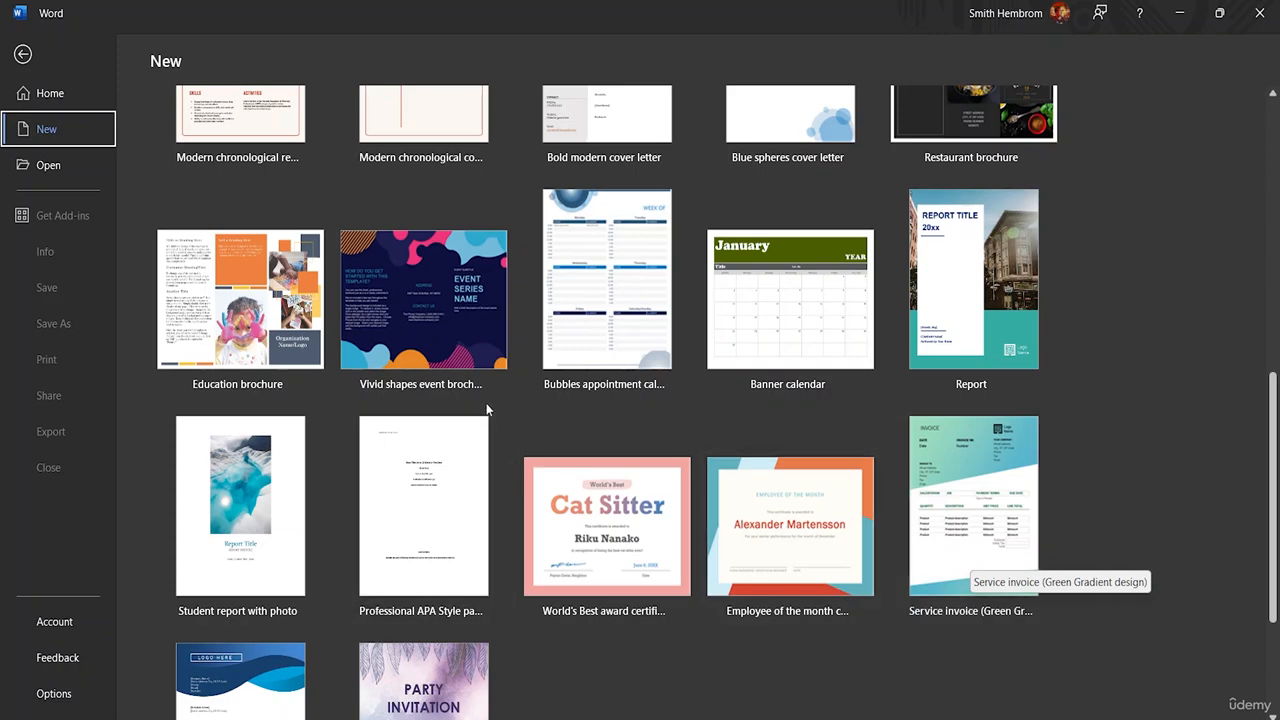
scroll(494, 403, "down", 2)
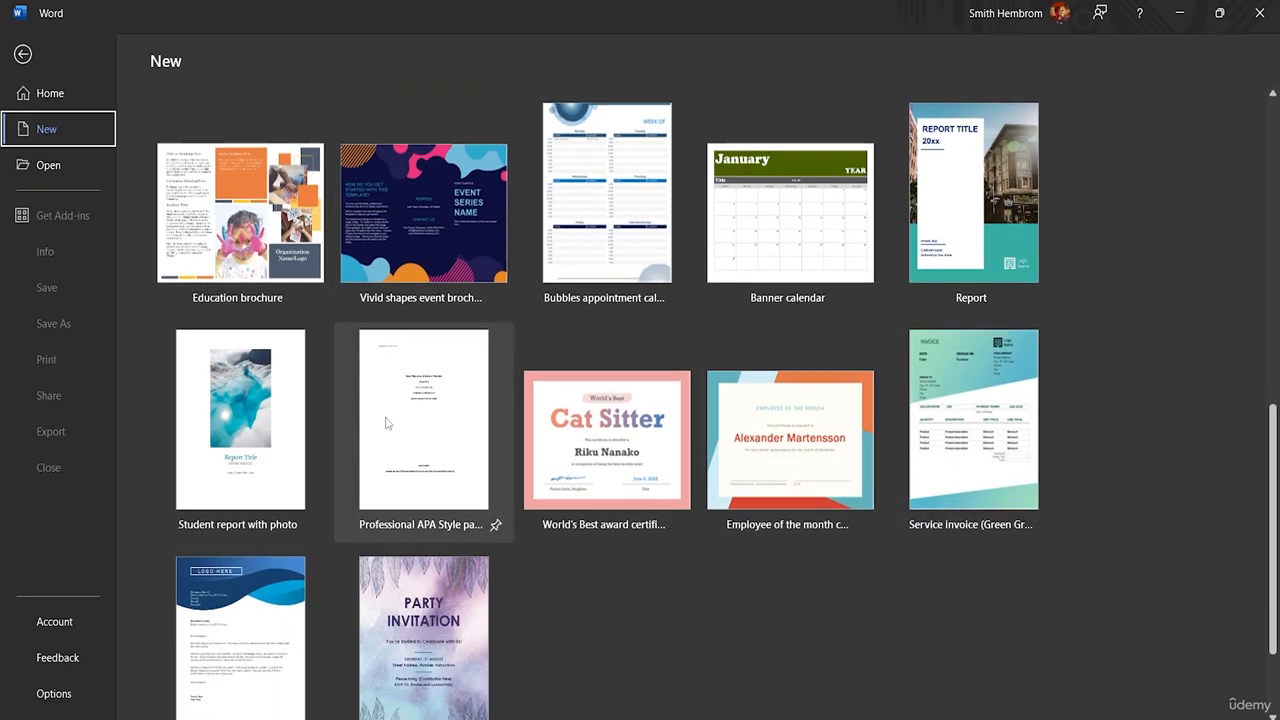
scroll(387, 423, "up", 7)
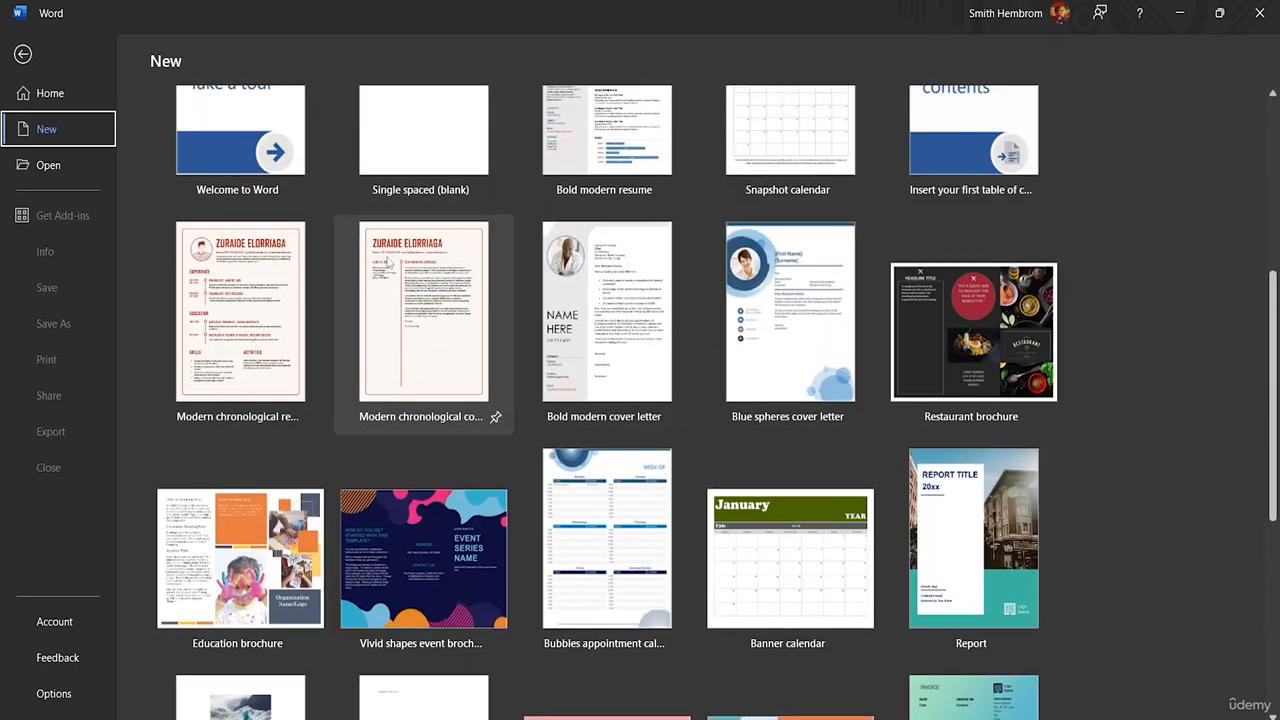
scroll(388, 263, "up", 5)
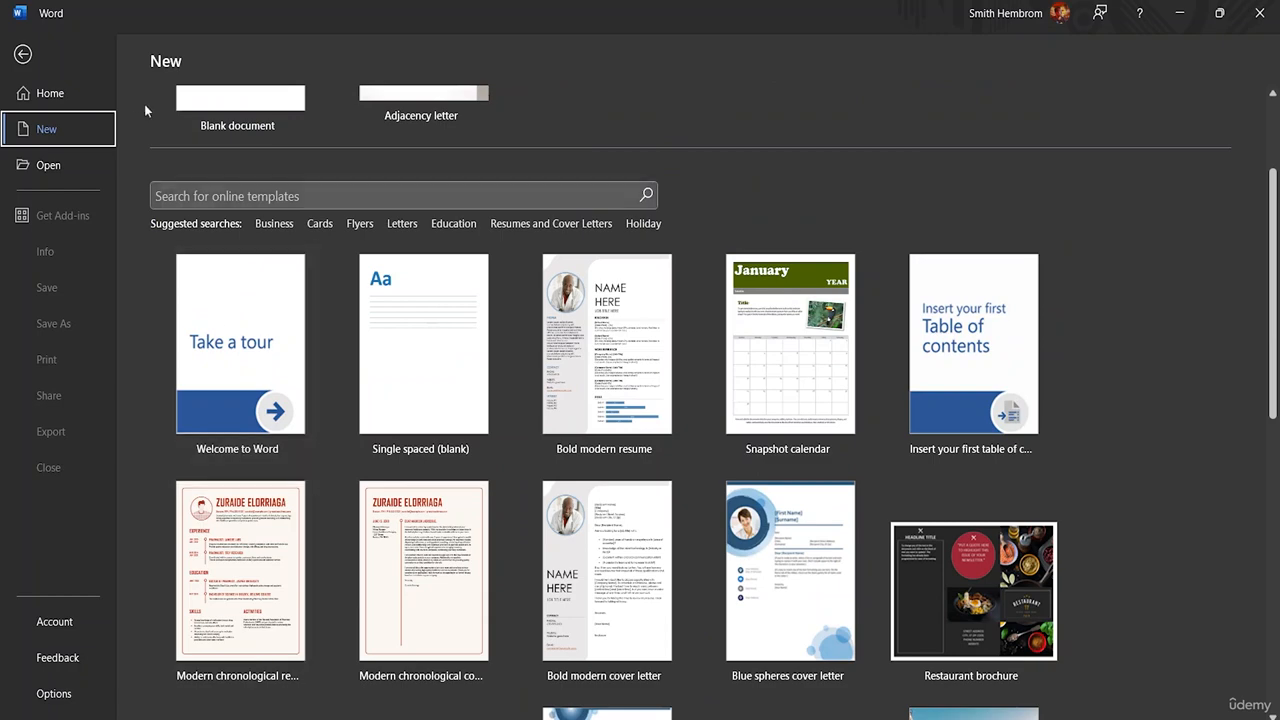
Step: Create a new blank document from the start page
left_click(55, 95)
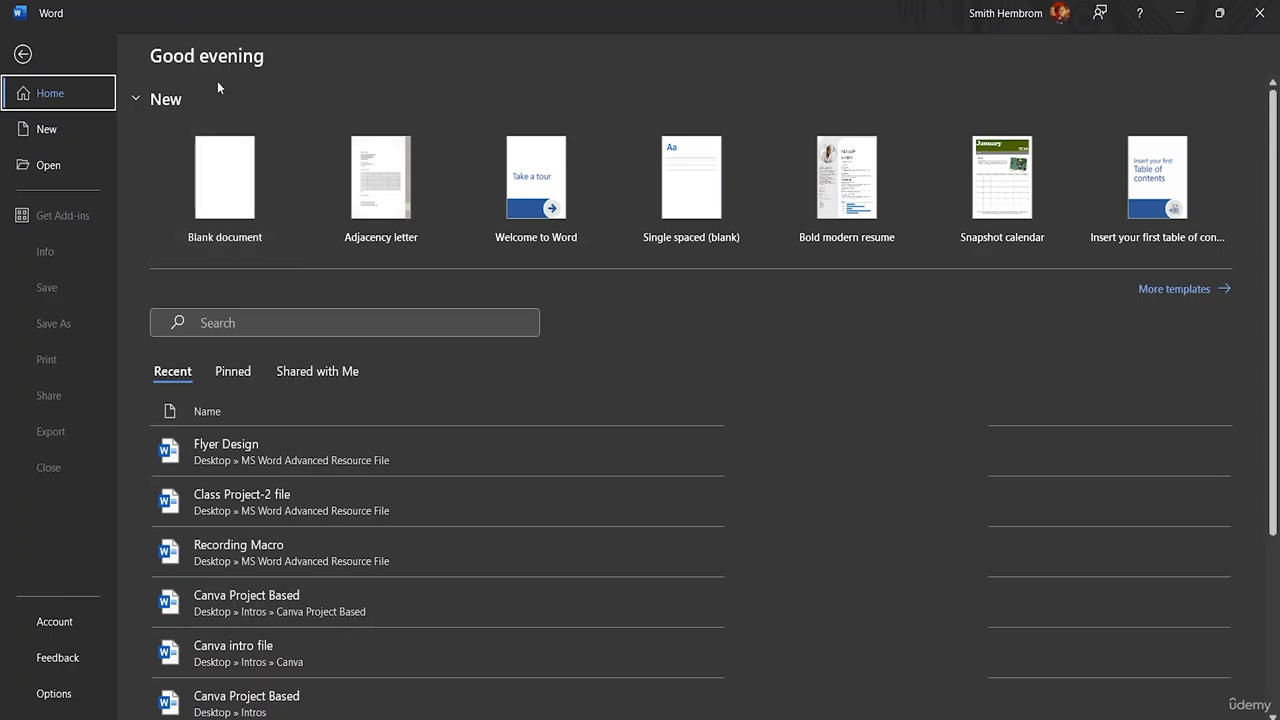
left_click(56, 133)
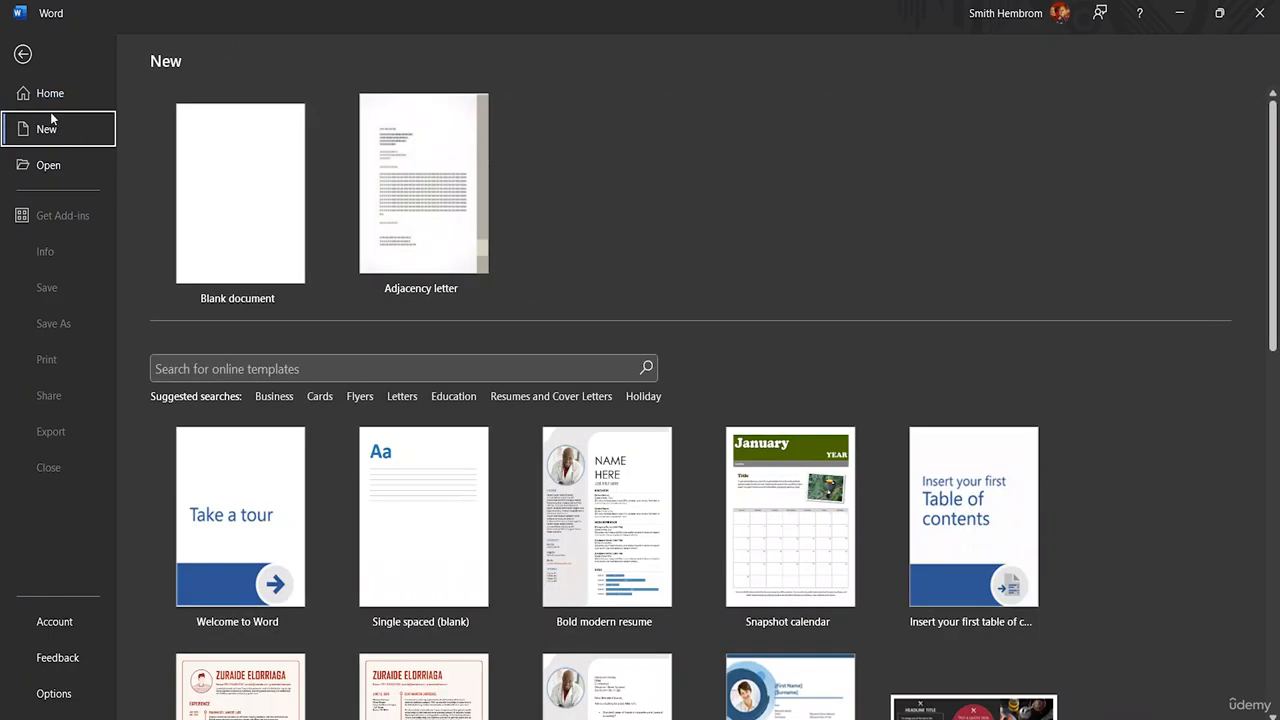
left_click(50, 94)
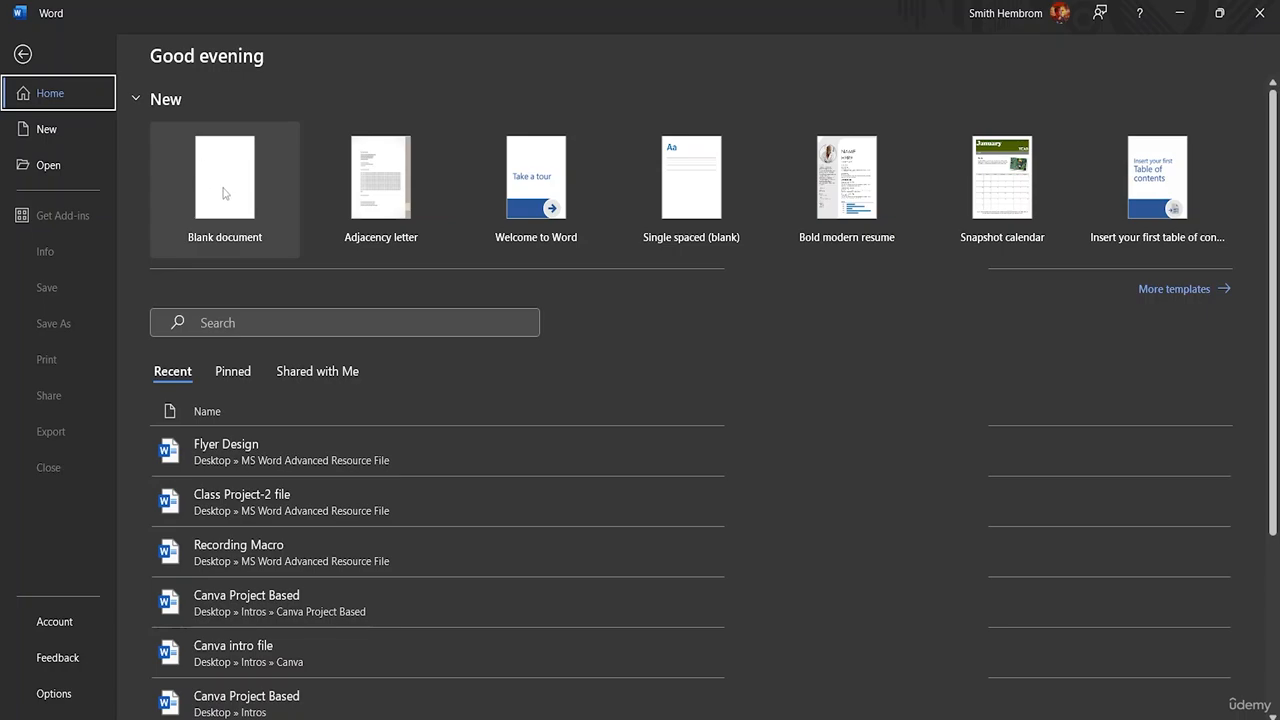
left_click(246, 196)
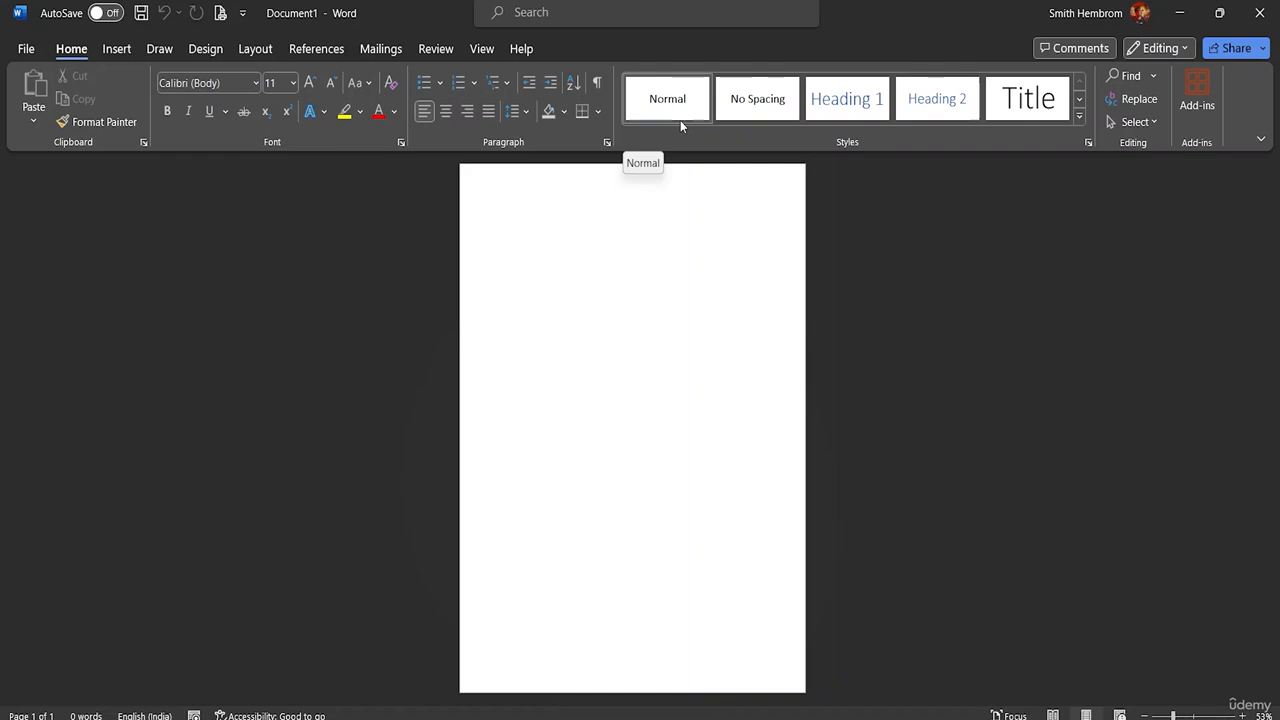
Step: Browse the MS Word Advanced Resource File folder for existing documents, select 2 Customizing borders, and close the dialog without opening it
left_click(35, 53)
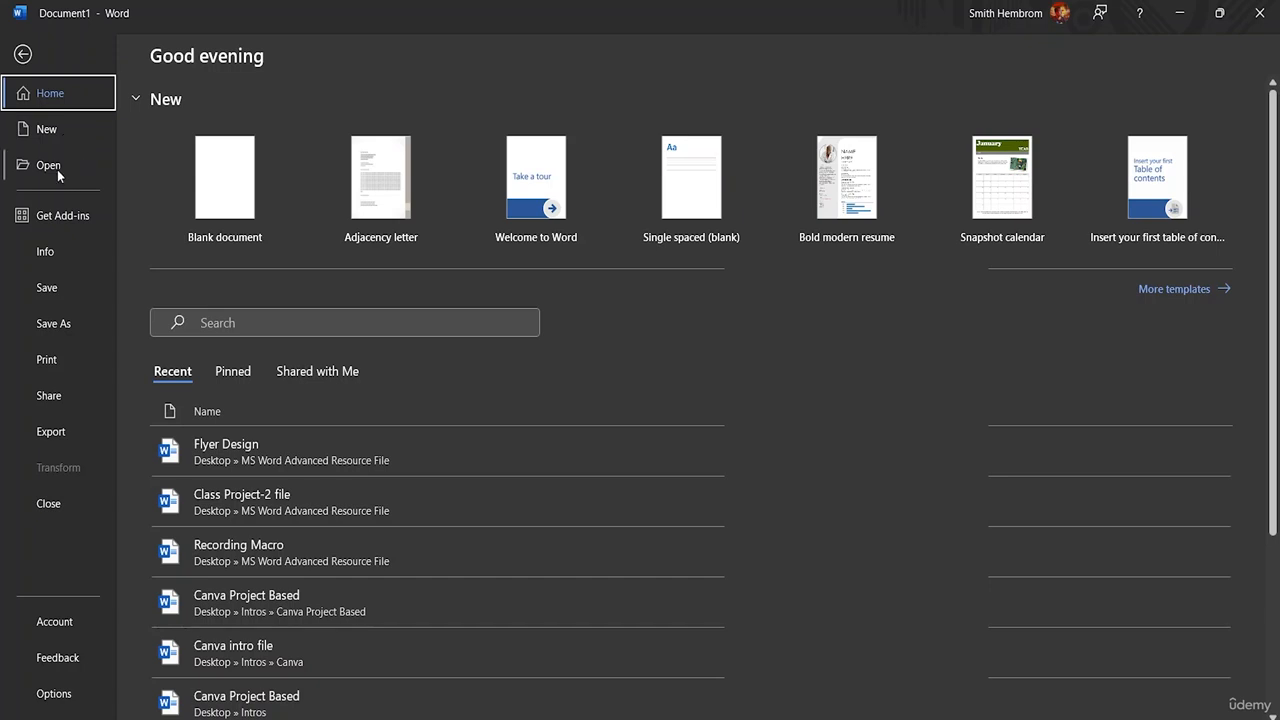
left_click(57, 169)
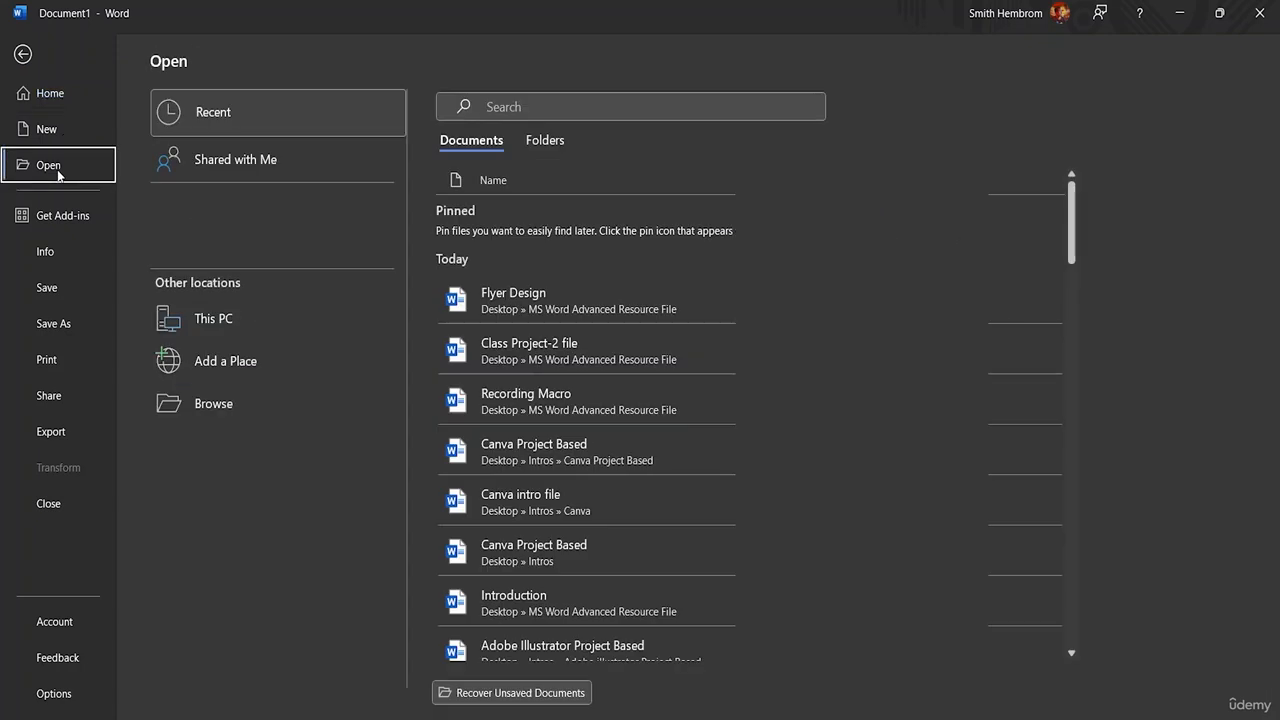
left_click(205, 404)
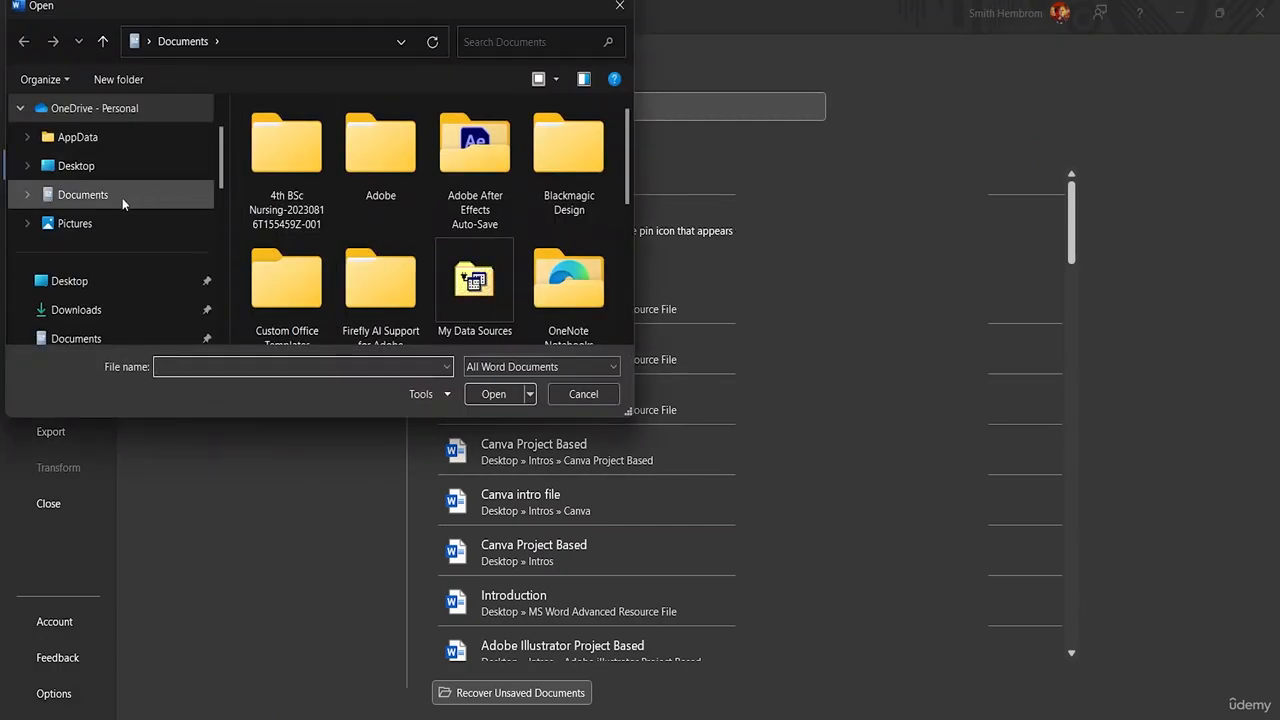
scroll(120, 200, "down", 2)
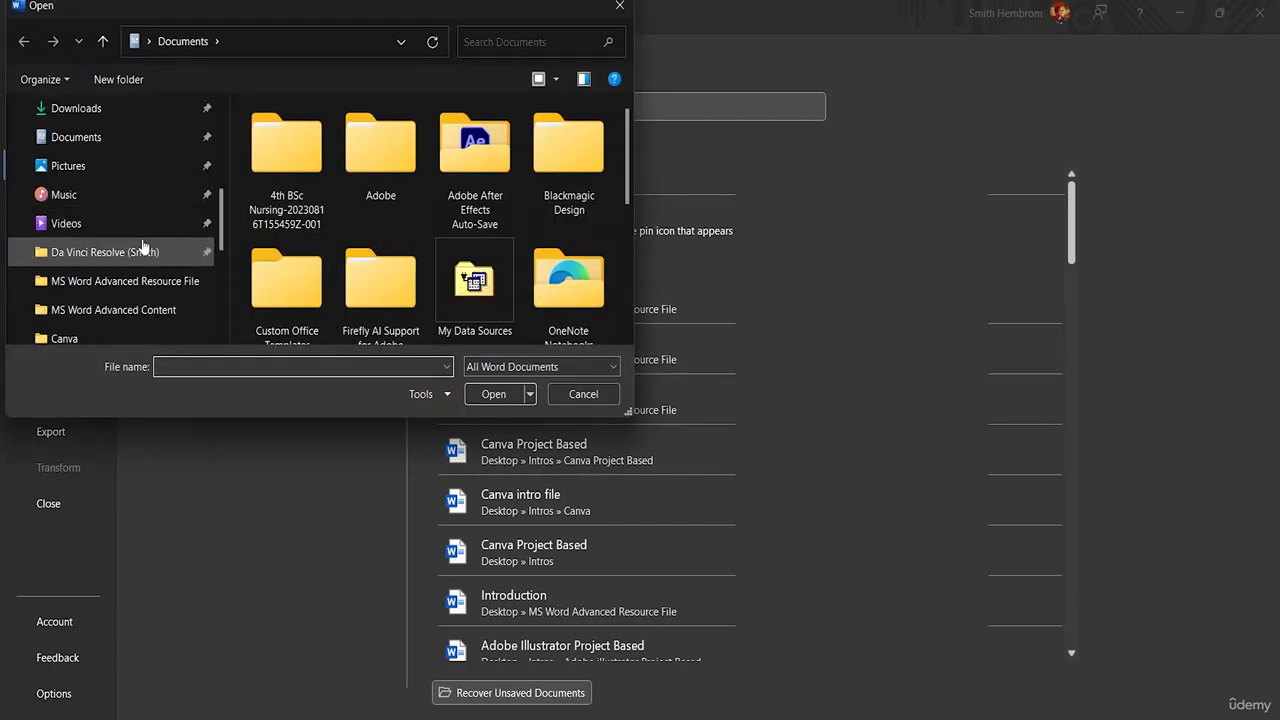
left_click(170, 289)
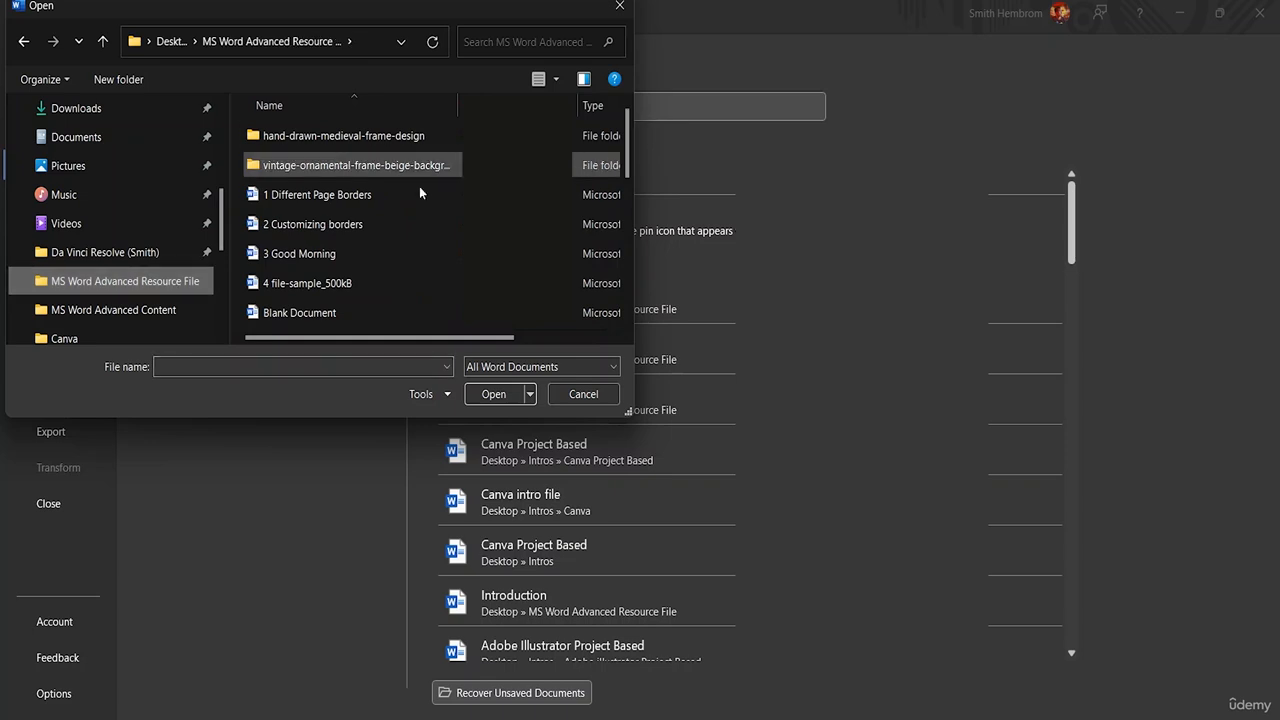
scroll(382, 193, "down", 4)
scroll(415, 203, "up", 4)
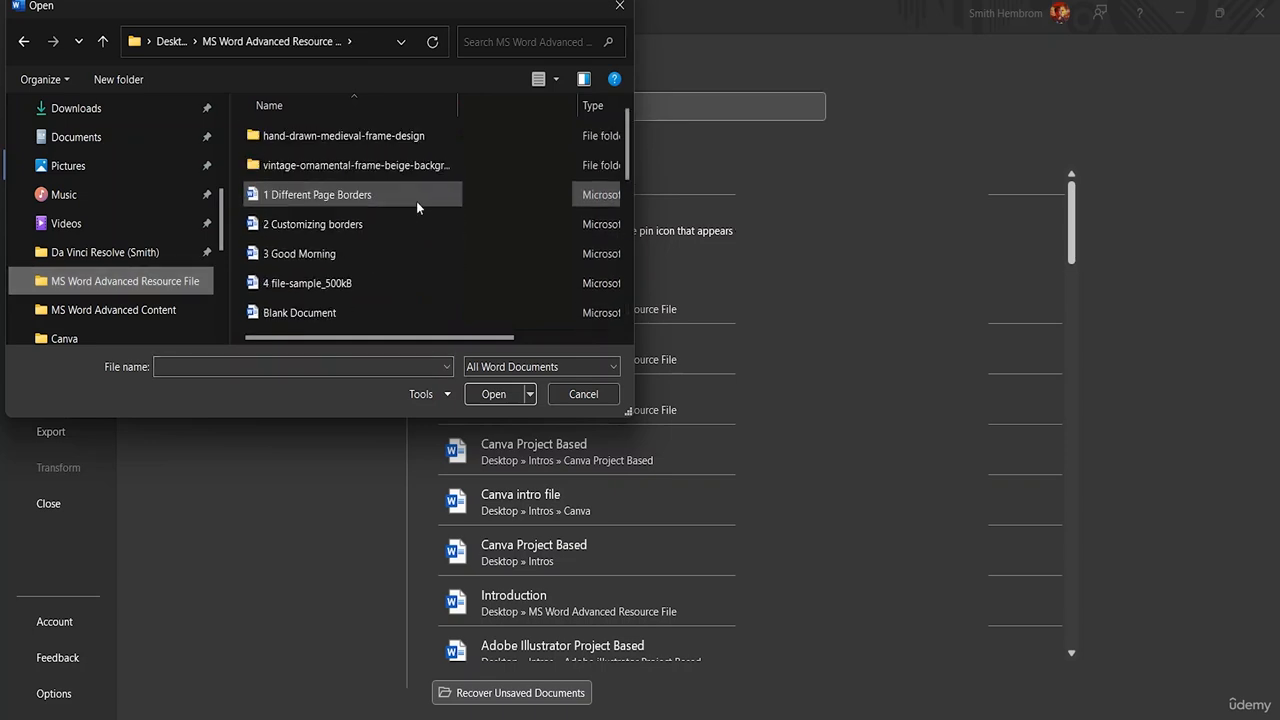
left_click(307, 213)
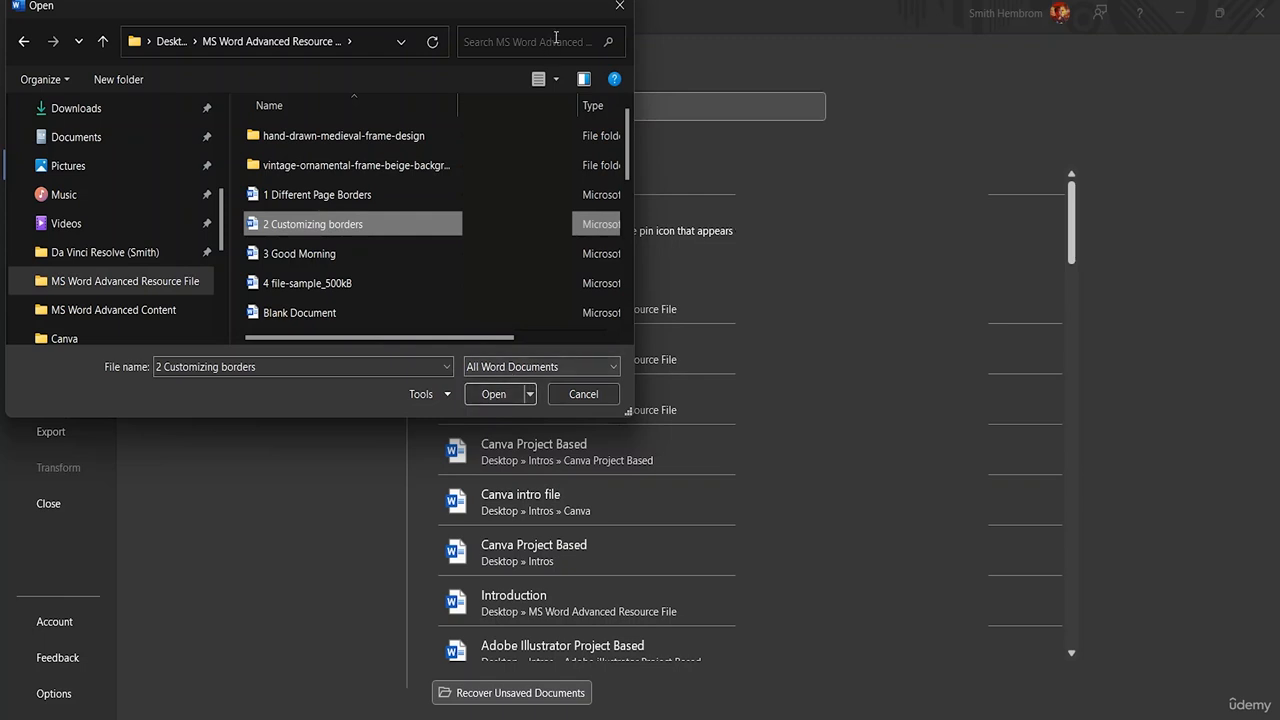
left_click(617, 9)
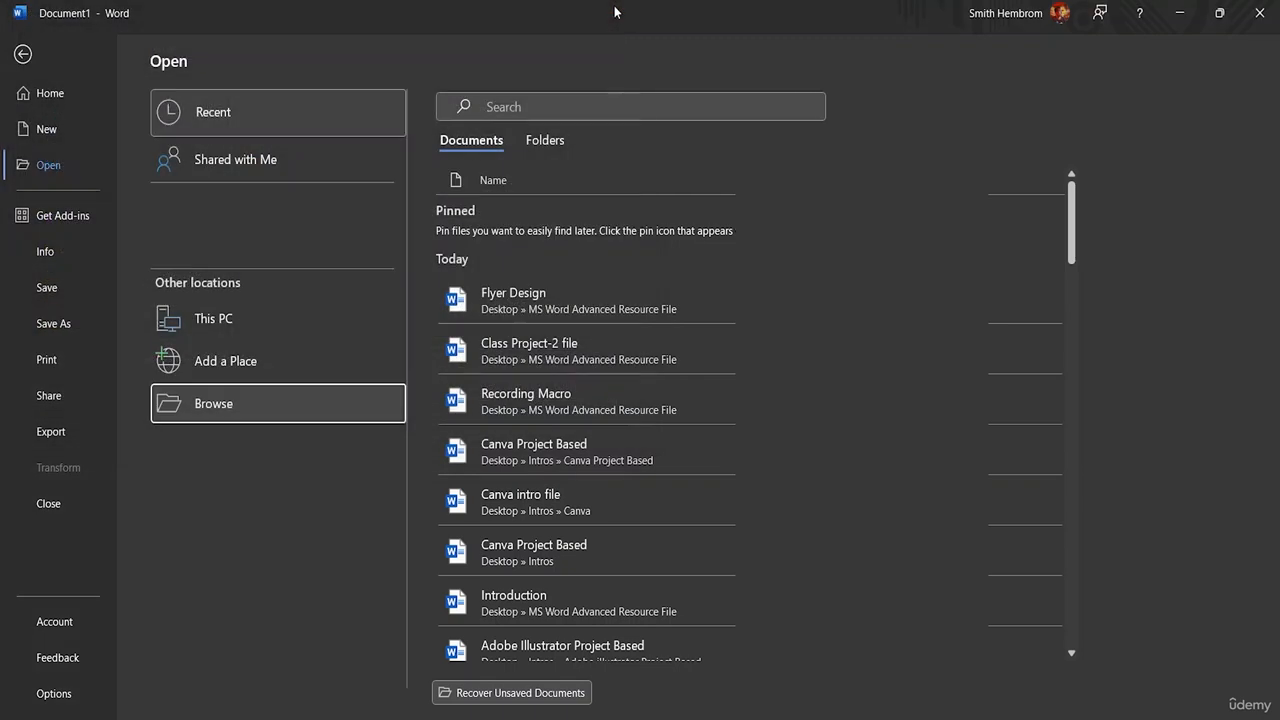
Step: View the new document's information and file options, and return to the blank page
left_click(54, 251)
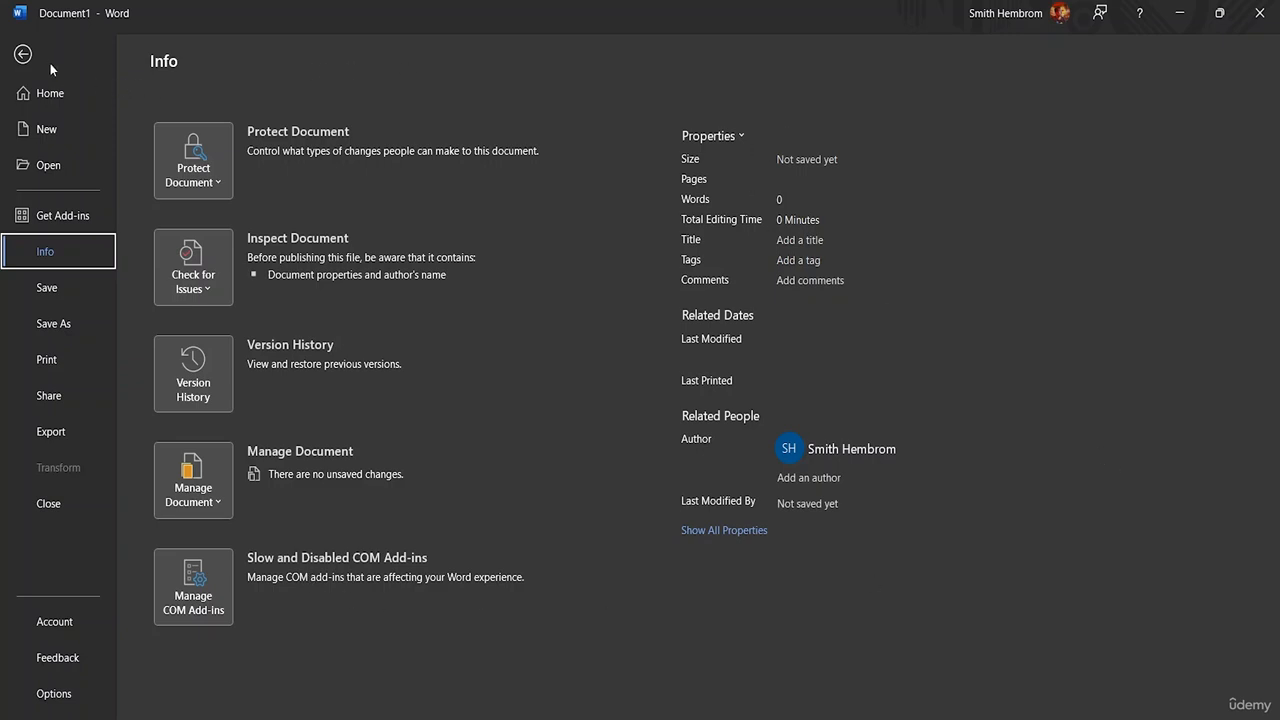
left_click(20, 55)
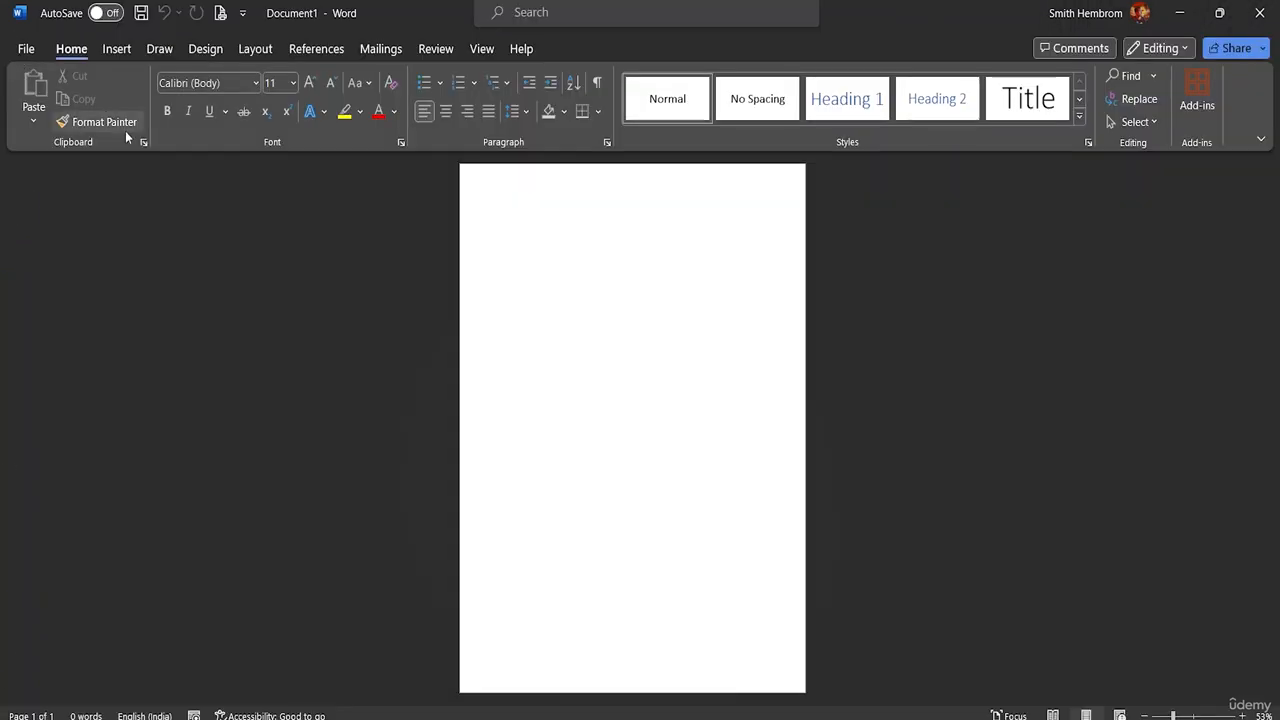
left_click(26, 48)
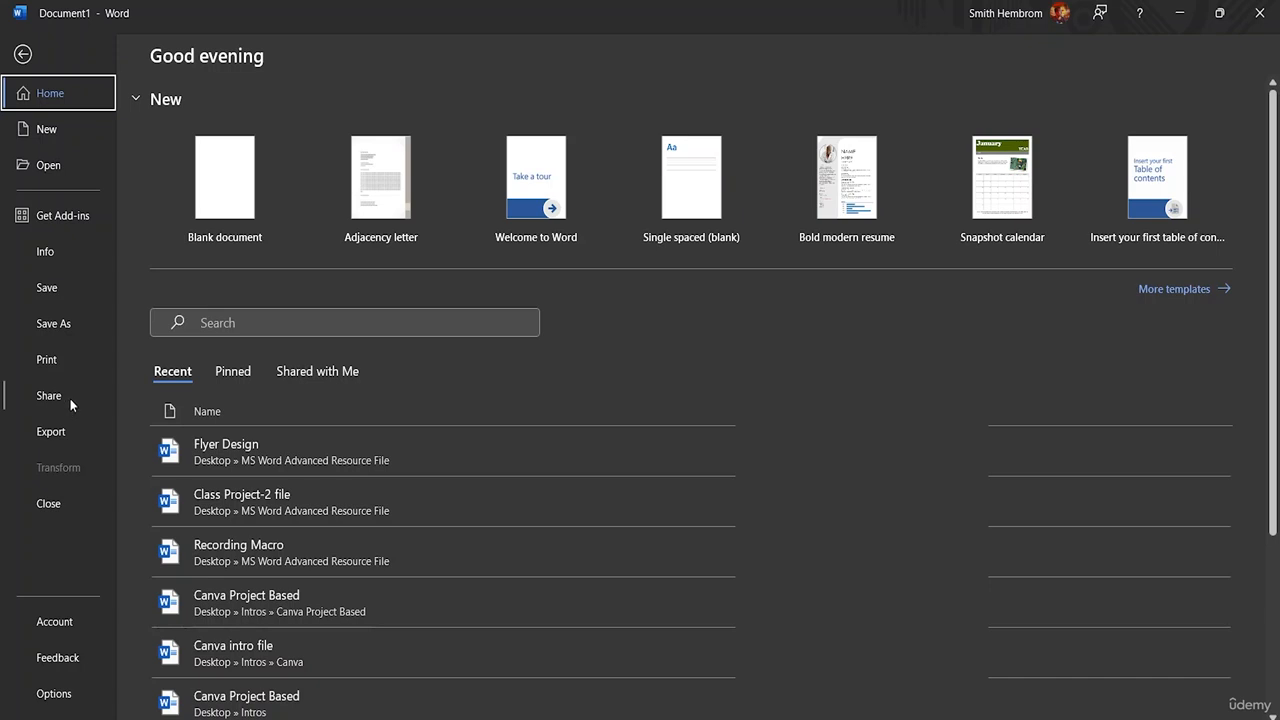
left_click(23, 54)
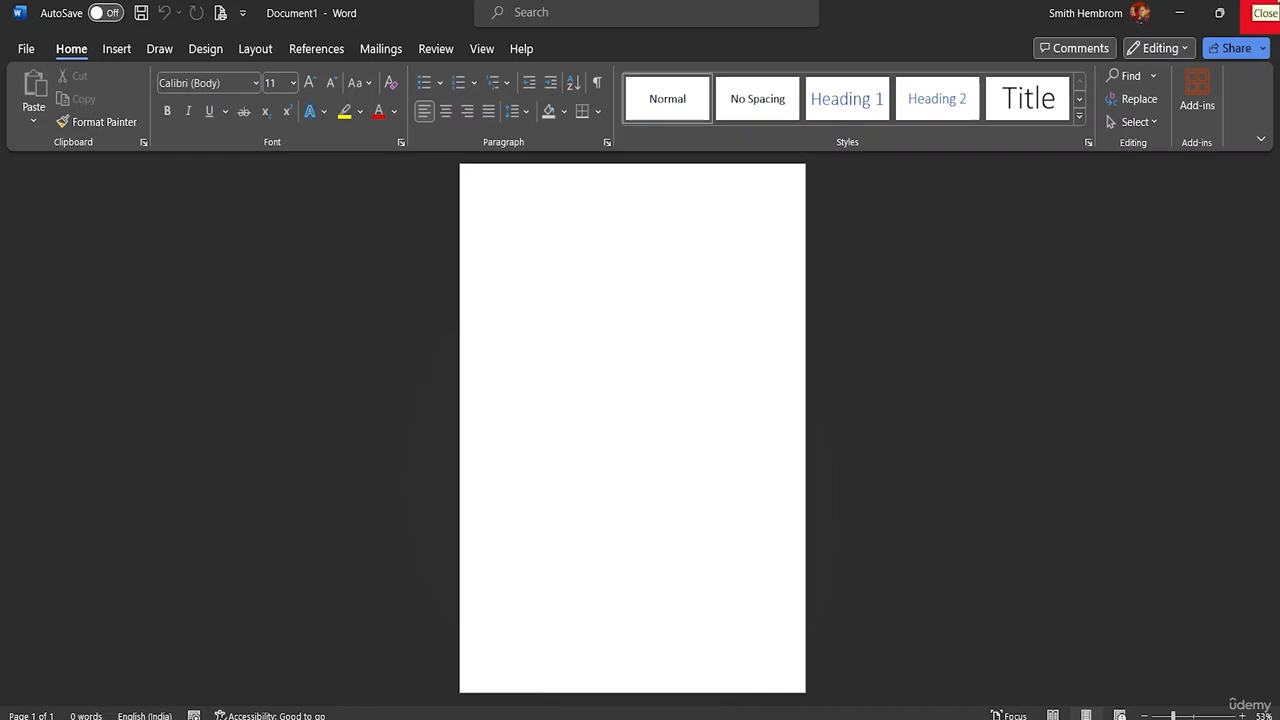
Step: Enter the text HELLO EVERYONE at the beginning of the blank page
type("Hel")
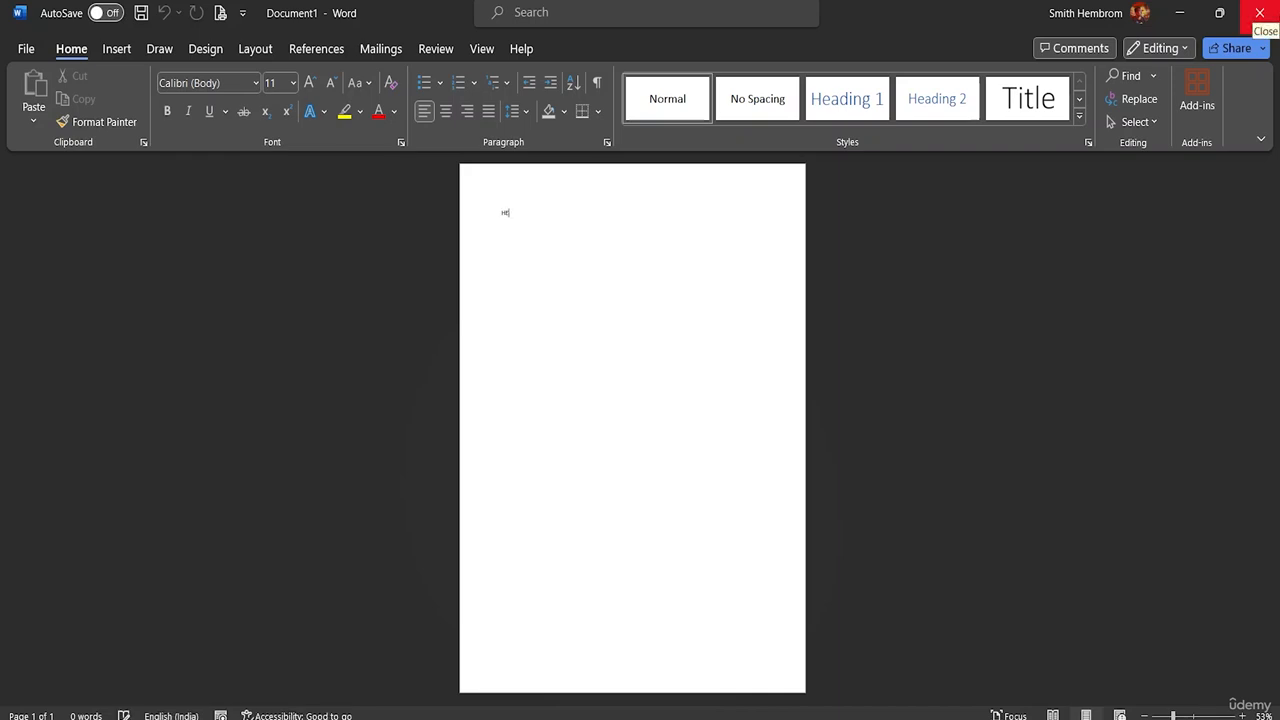
type("LO EVERYONE")
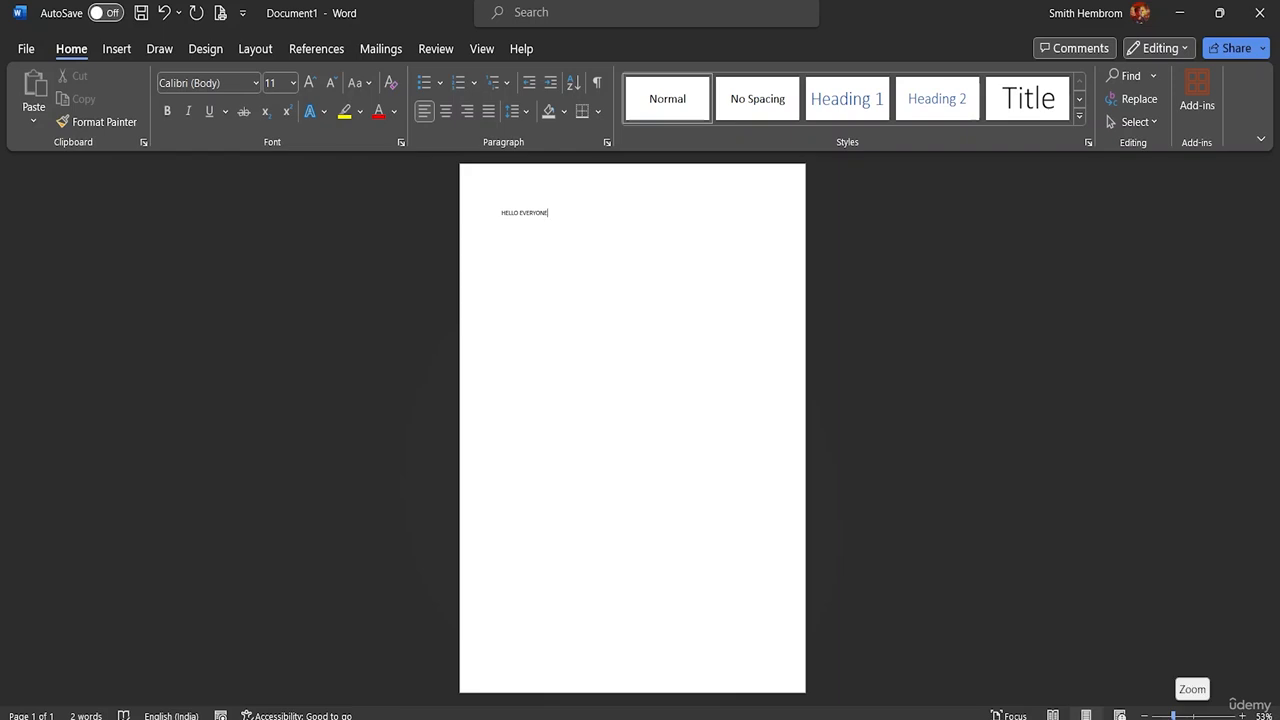
left_click_drag(1173, 716, 1190, 716)
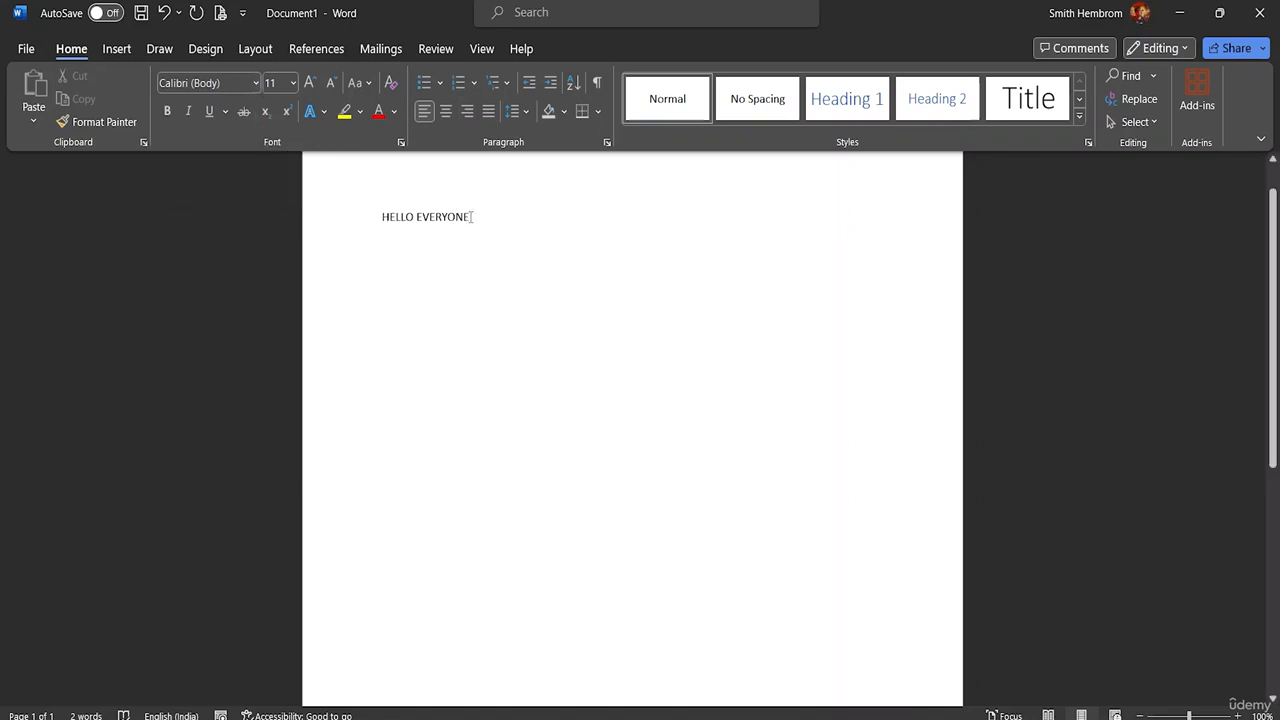
Step: Browse the available fonts for the HELLO EVERYONE text and apply the A Abstract Groovy font
left_click_drag(472, 216, 382, 218)
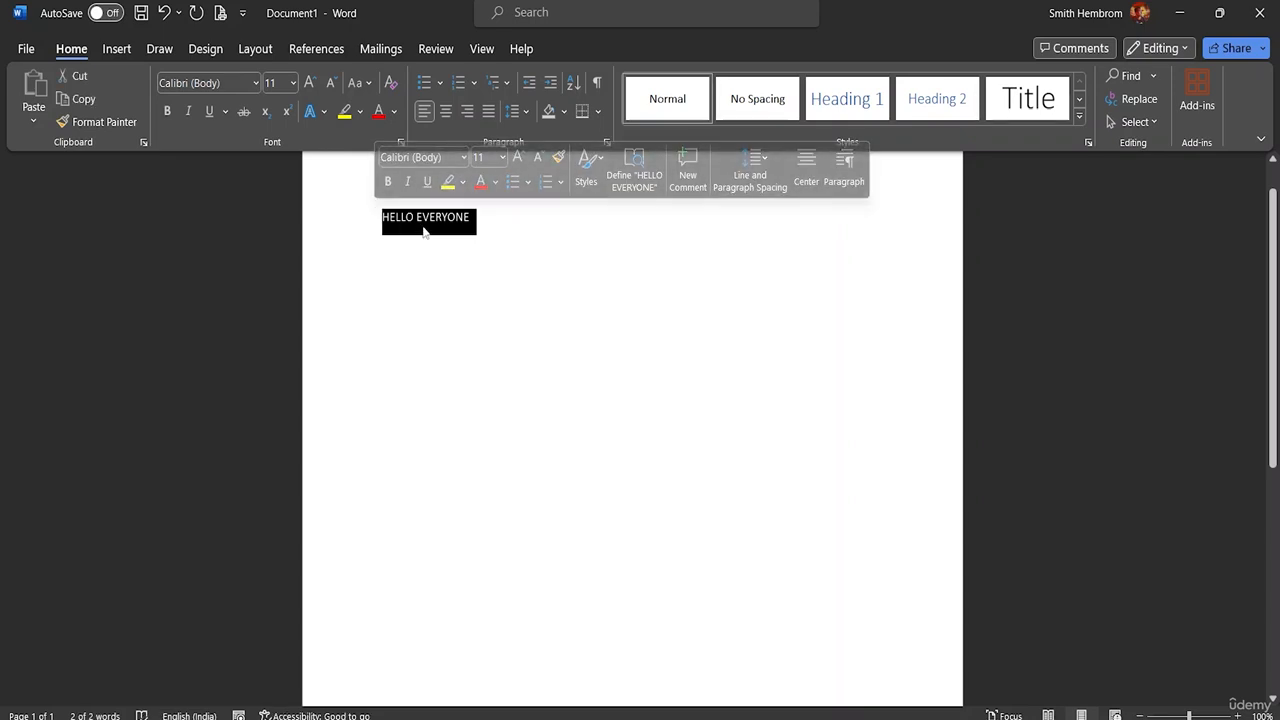
left_click(255, 83)
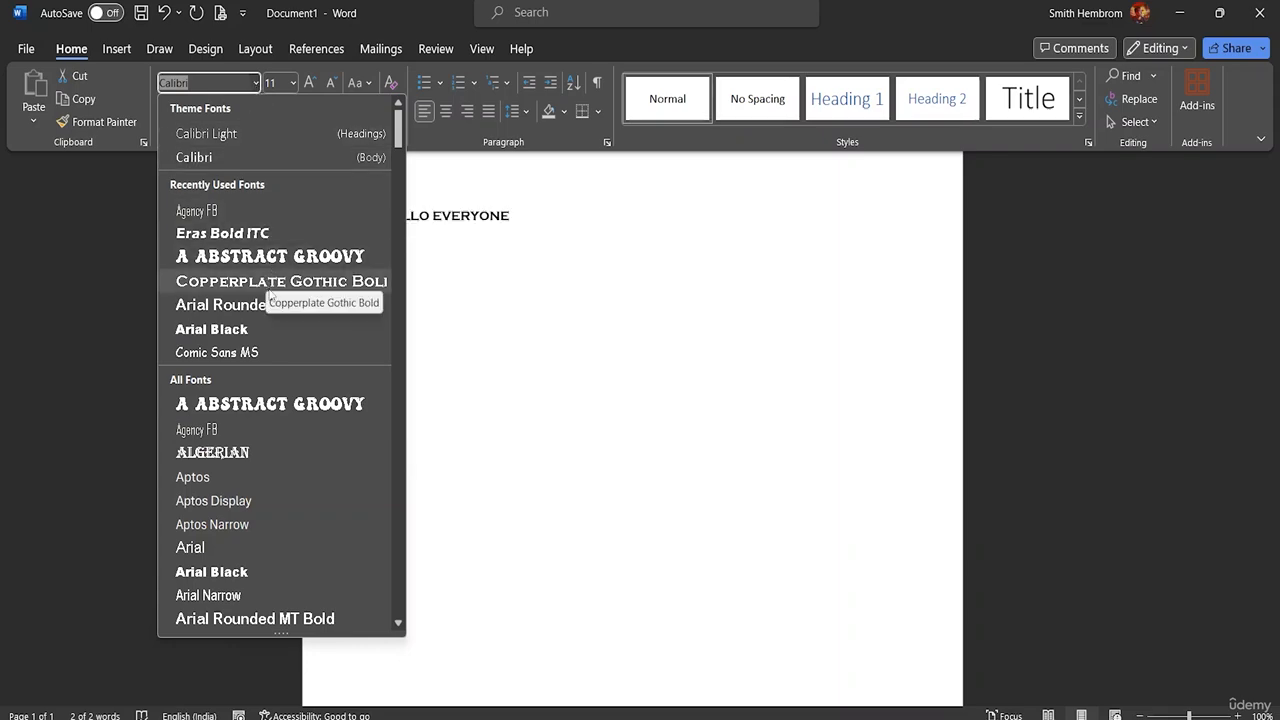
scroll(269, 430, "down", 8)
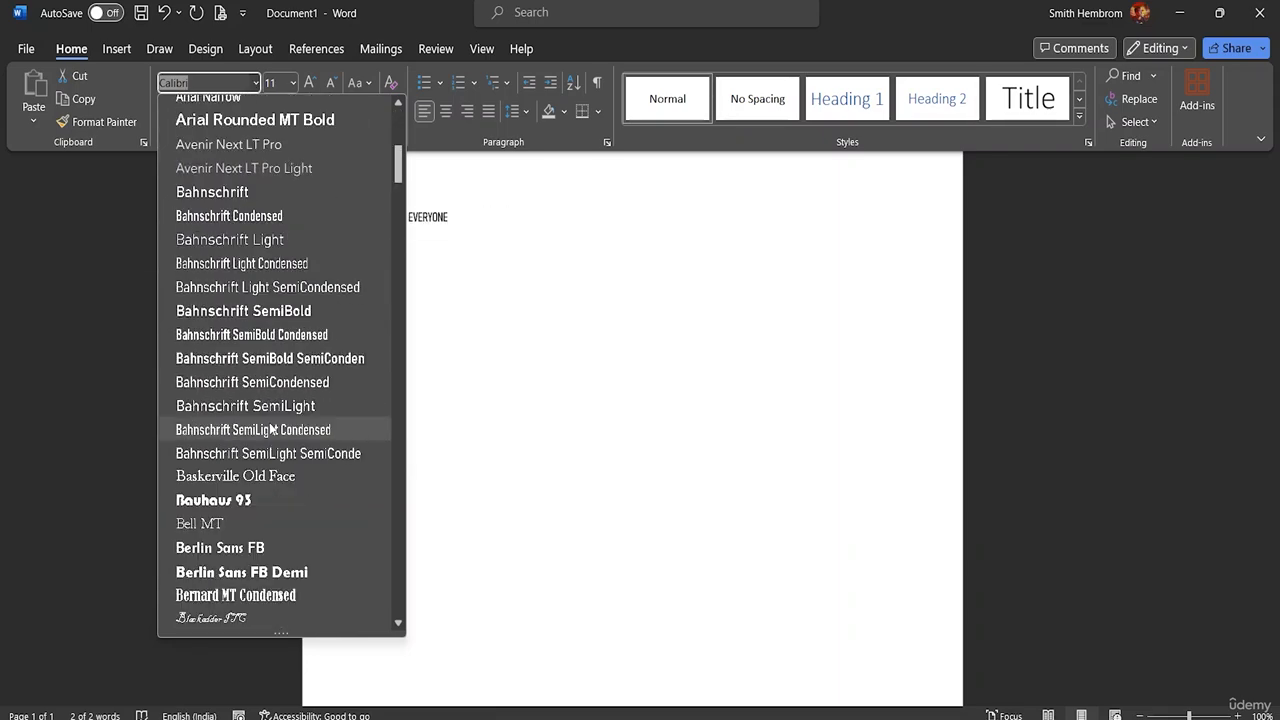
scroll(269, 428, "down", 14)
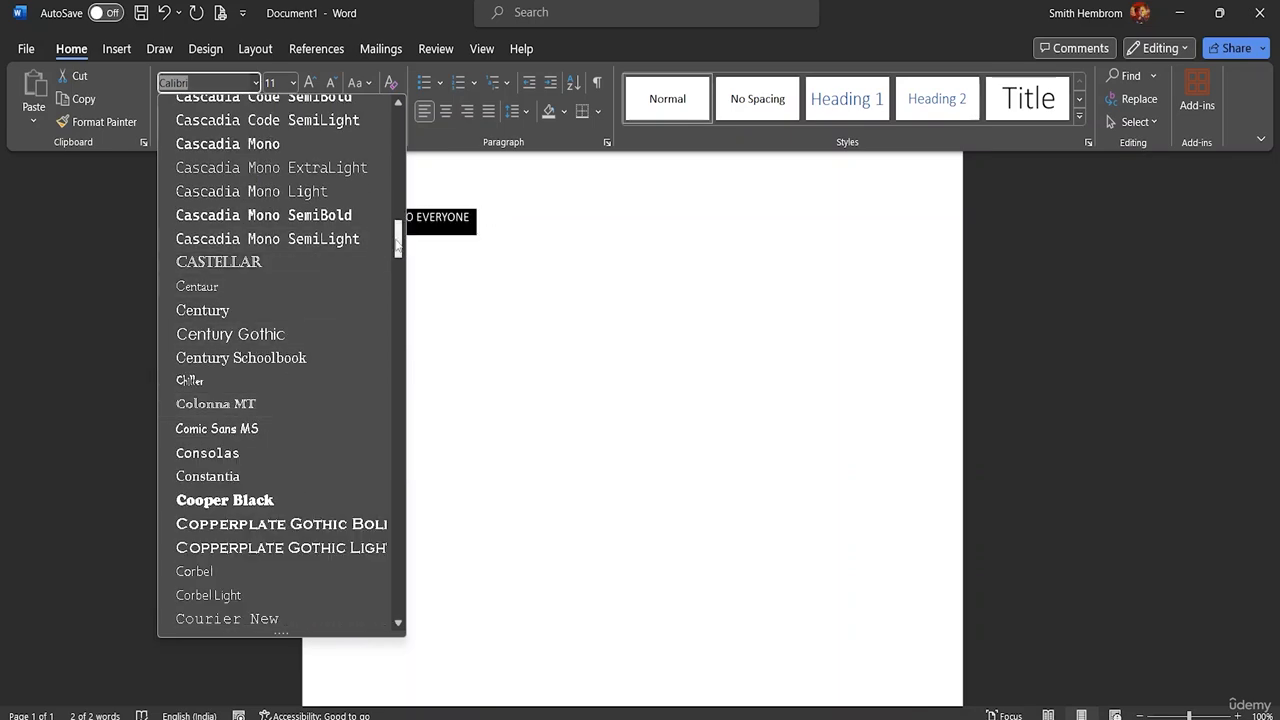
left_click_drag(399, 240, 403, 430)
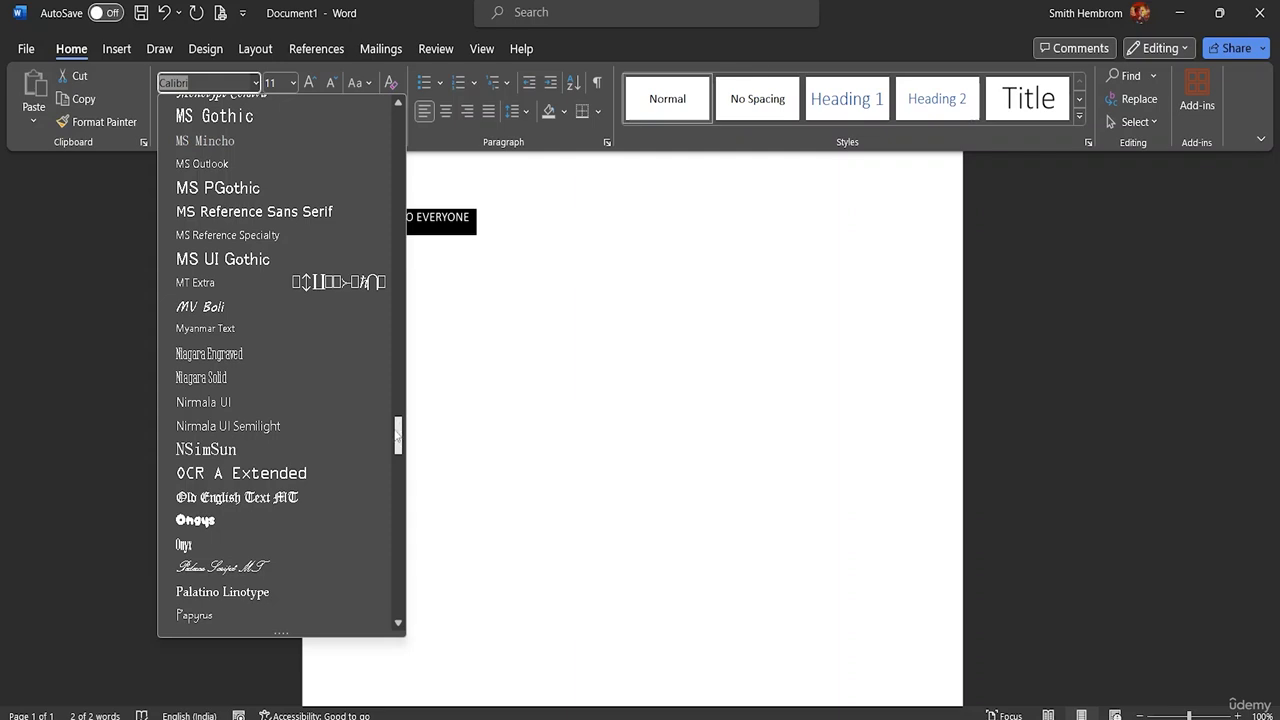
left_click_drag(398, 435, 406, 85)
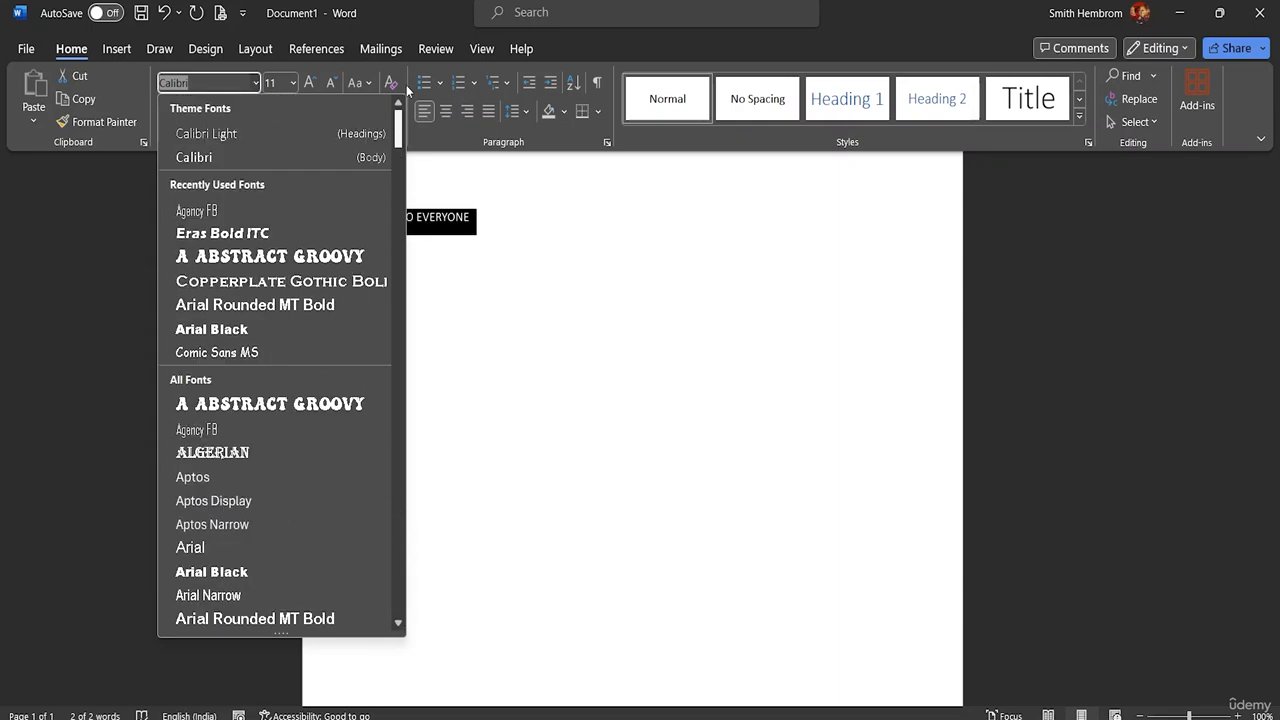
left_click(298, 262)
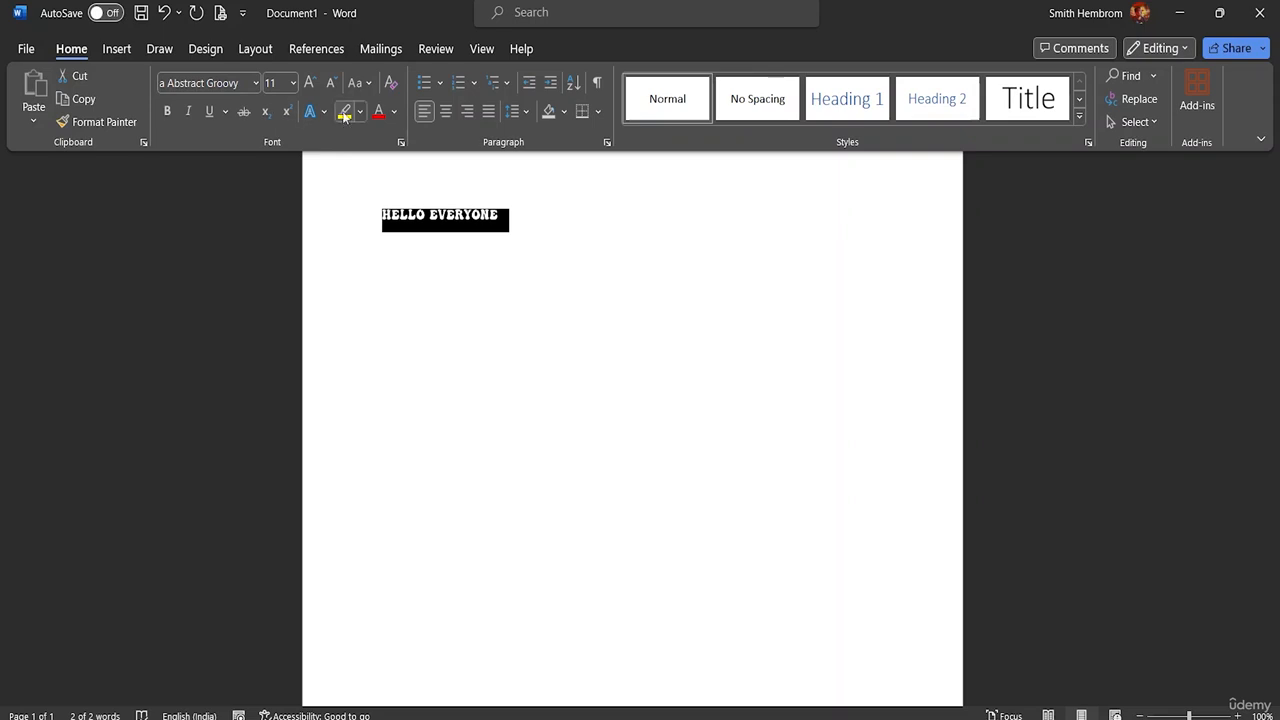
Step: Set the font size of the HELLO EVERYONE text to 28
left_click(294, 83)
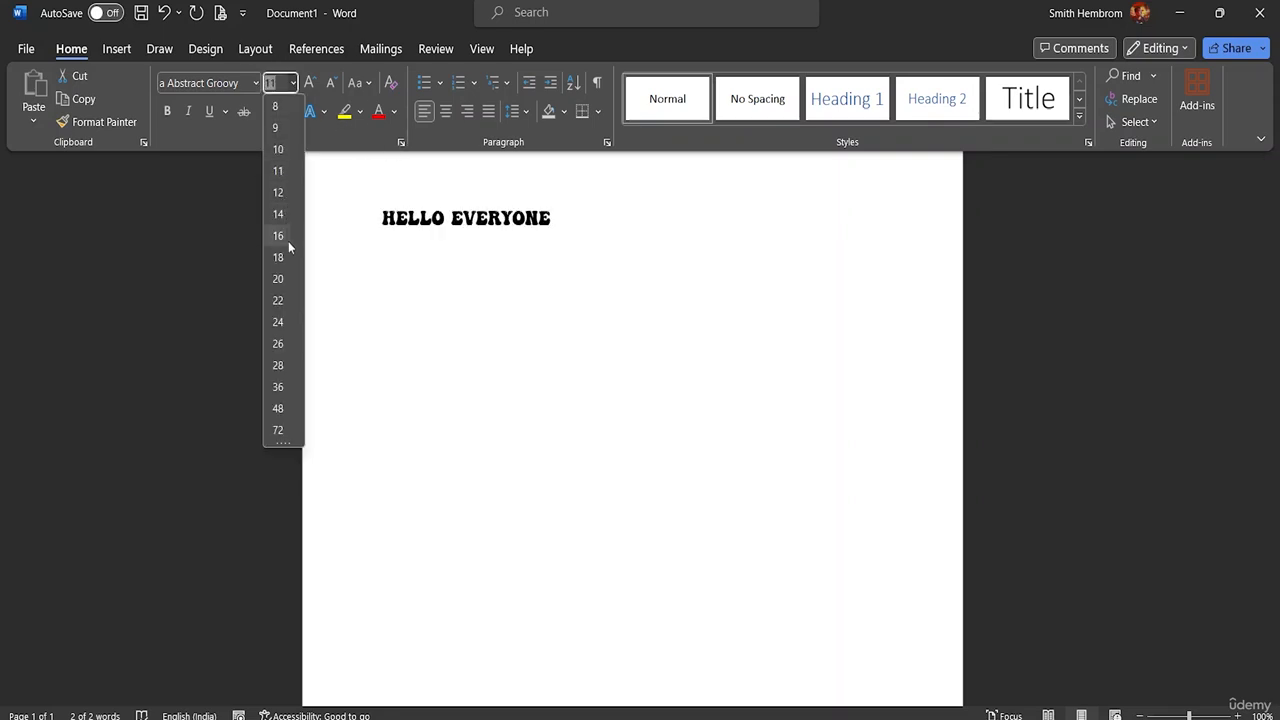
left_click(278, 365)
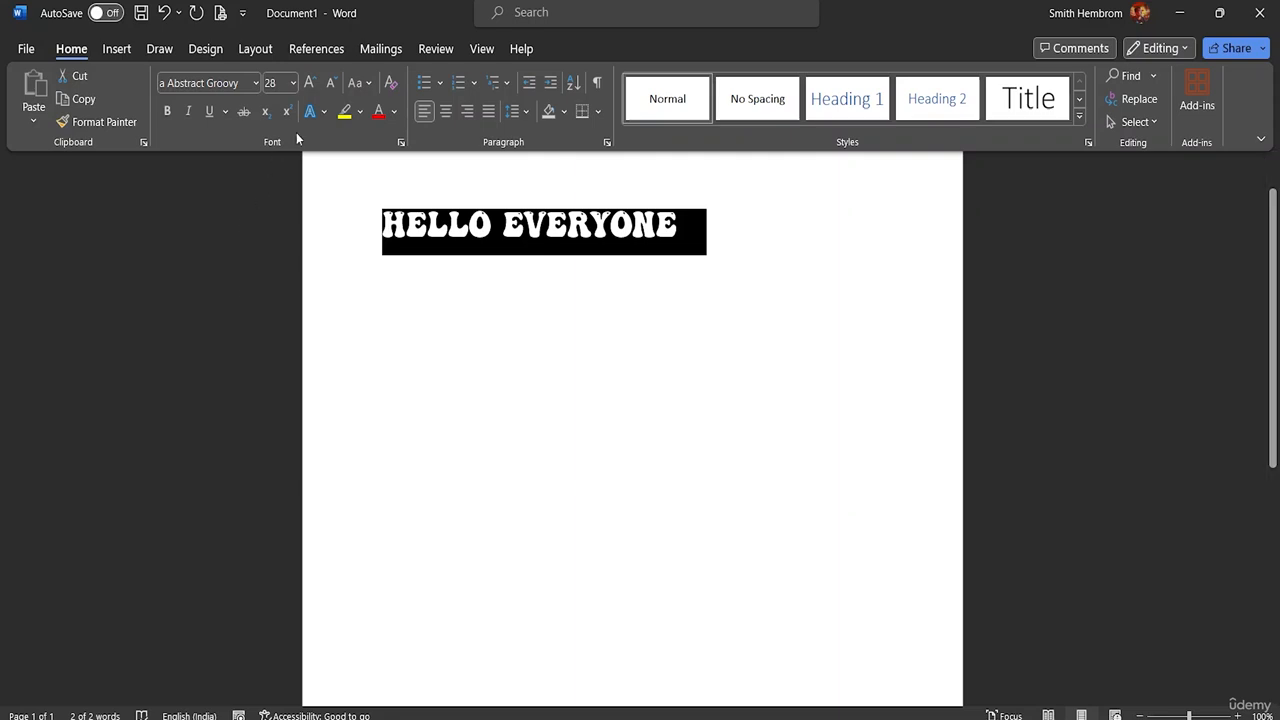
Step: Shrink the selected text stepwise to size 22 and grow it stepwise back to 28
left_click(333, 84)
left_click(333, 85)
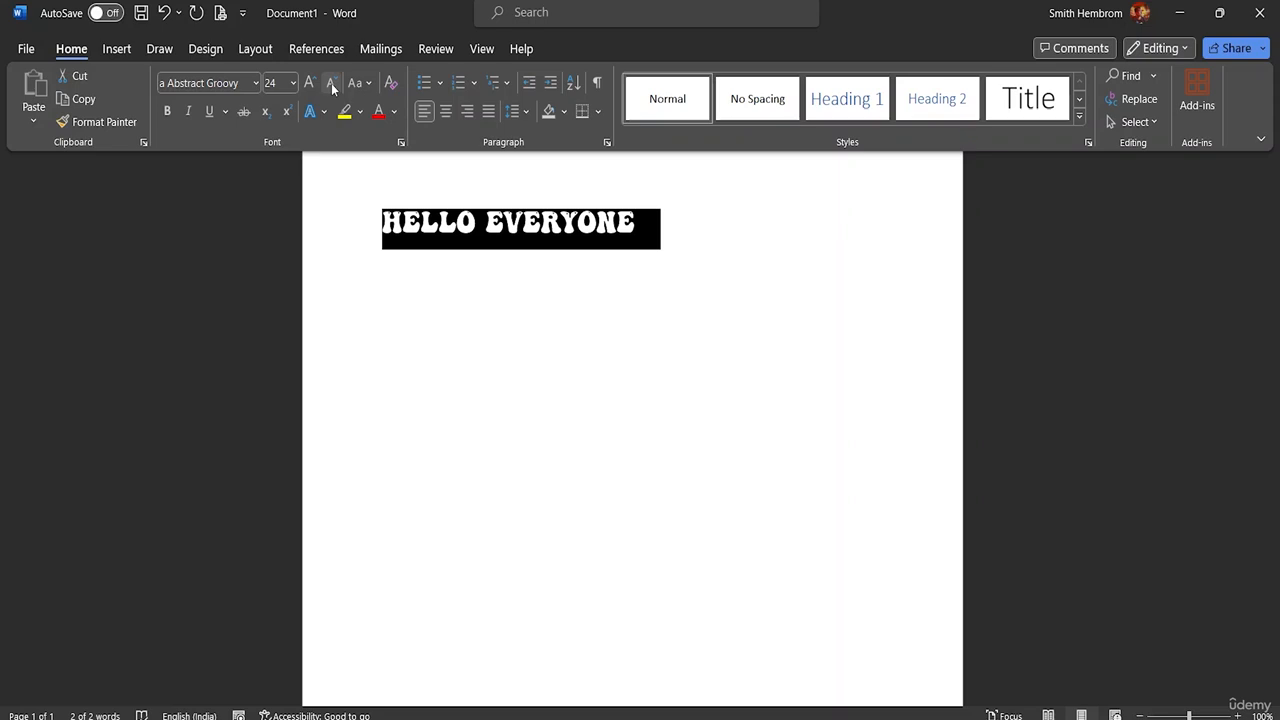
left_click(333, 86)
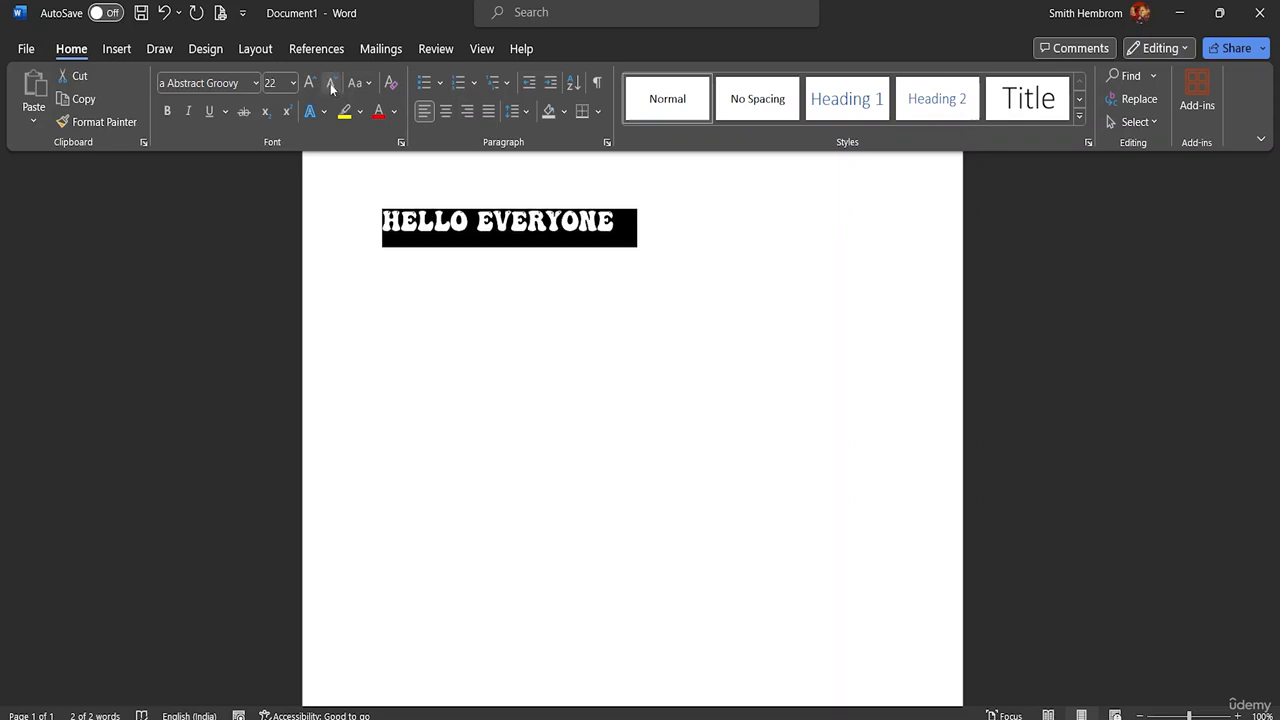
left_click(310, 85)
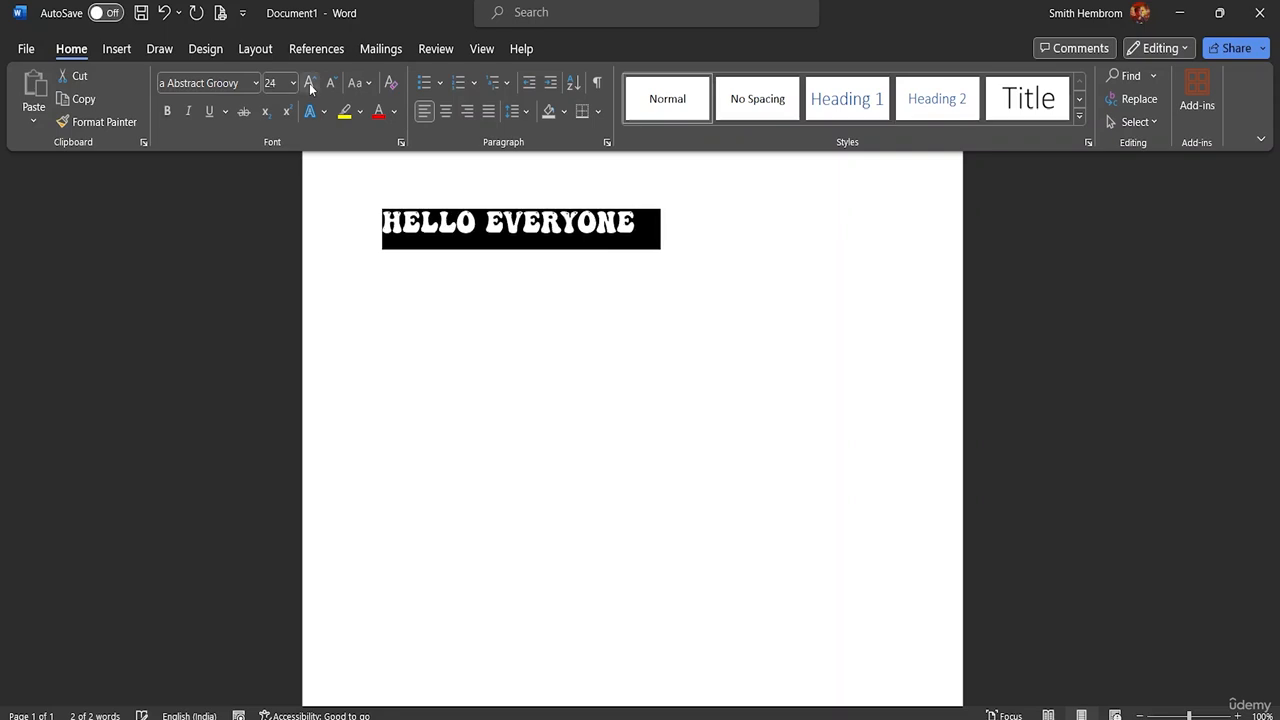
left_click(310, 85)
left_click(310, 86)
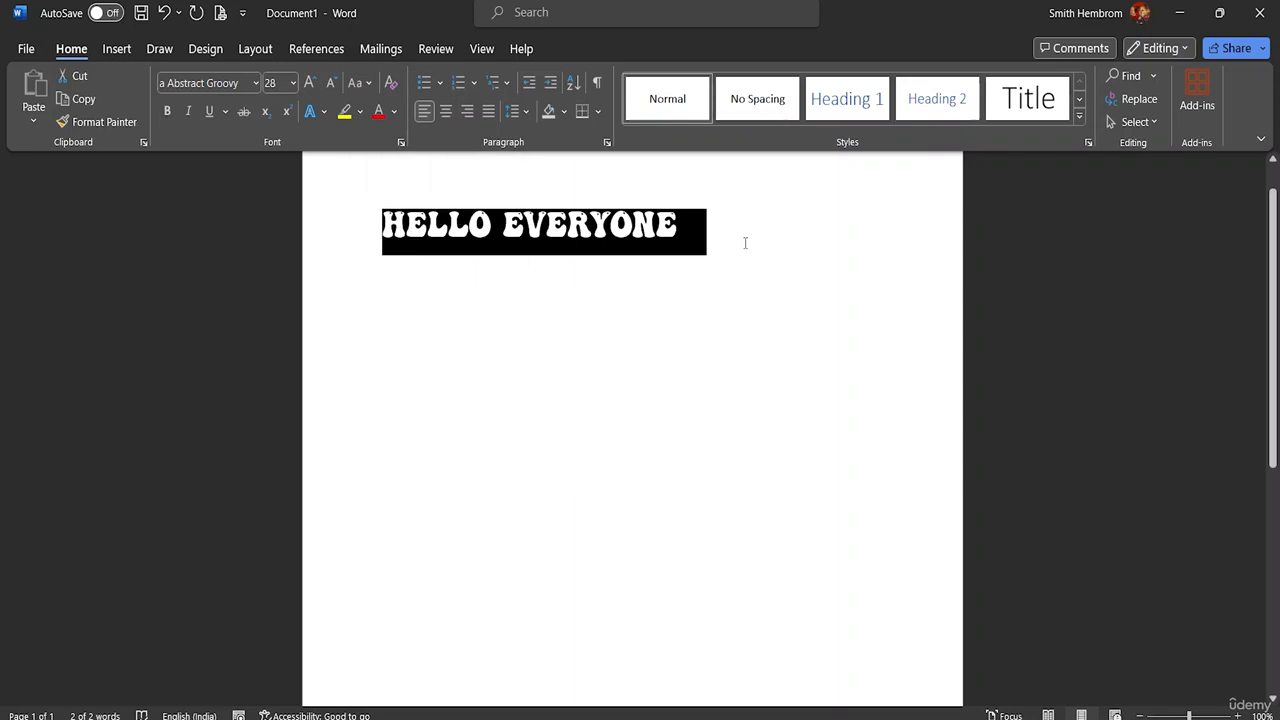
Step: Try the lowercase and Capitalize Each Word case options on the selected A Abstract Groovy text
left_click(368, 83)
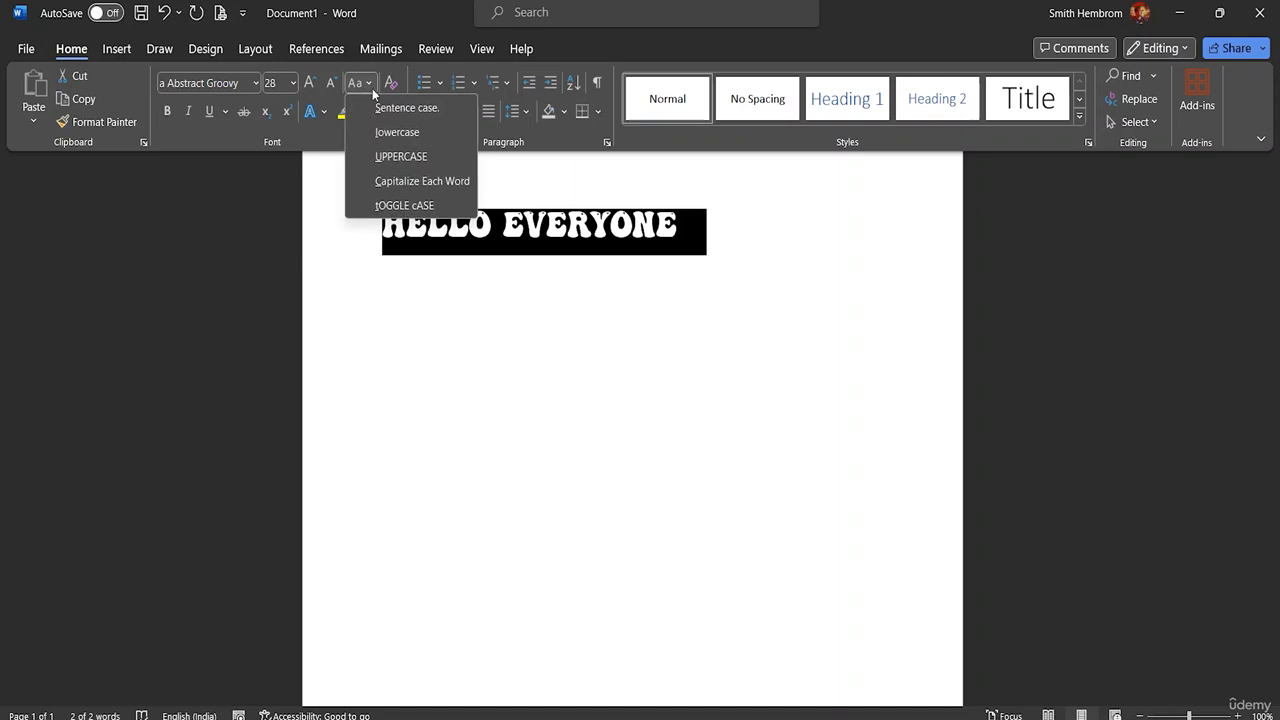
left_click(397, 133)
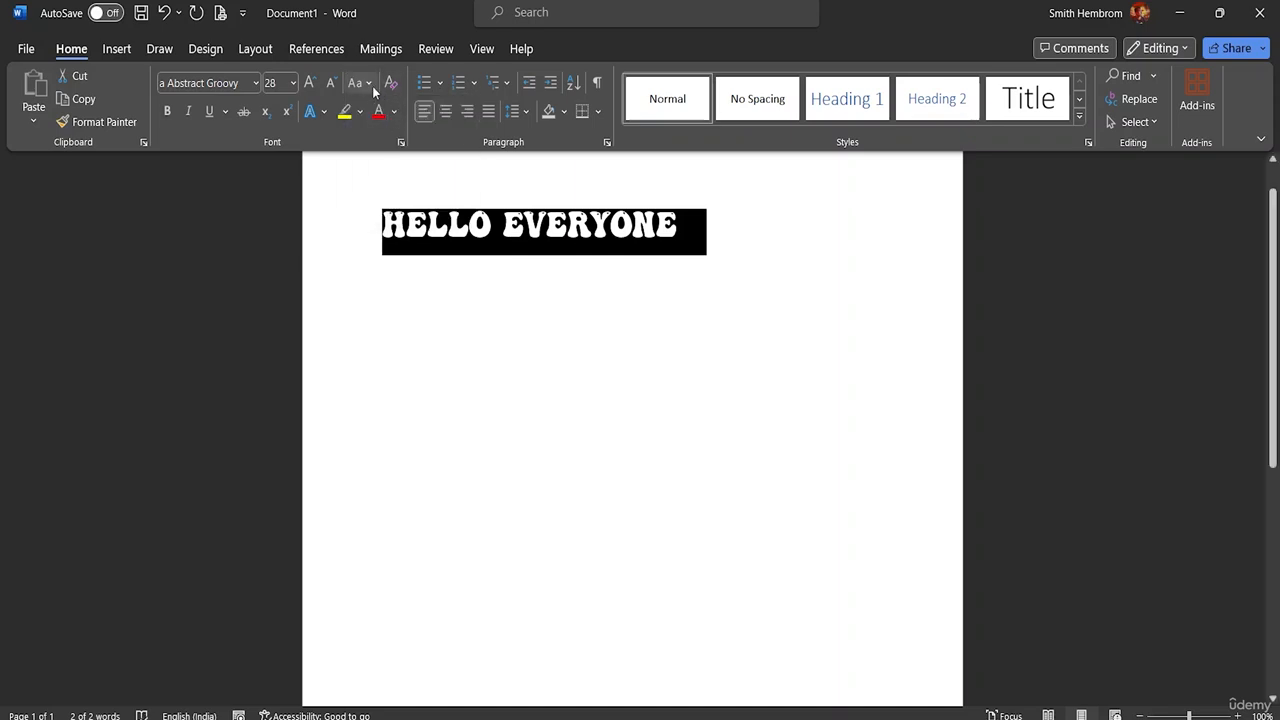
left_click(372, 87)
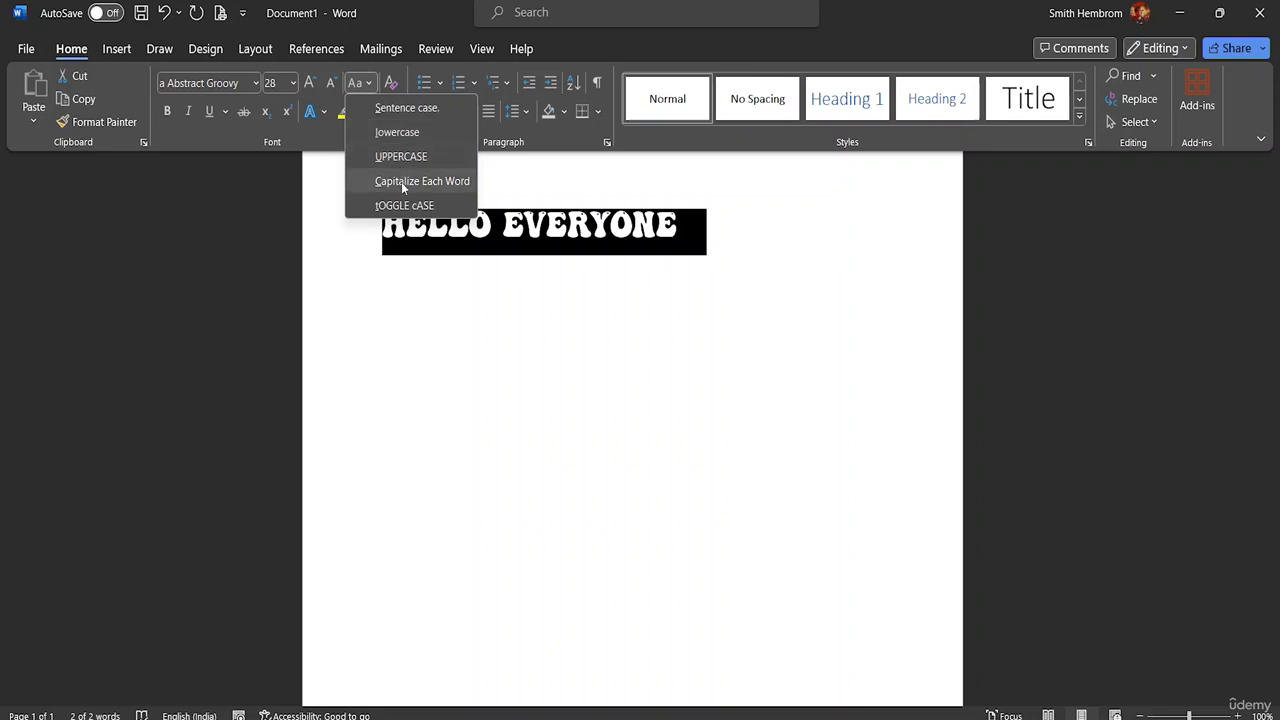
left_click(401, 182)
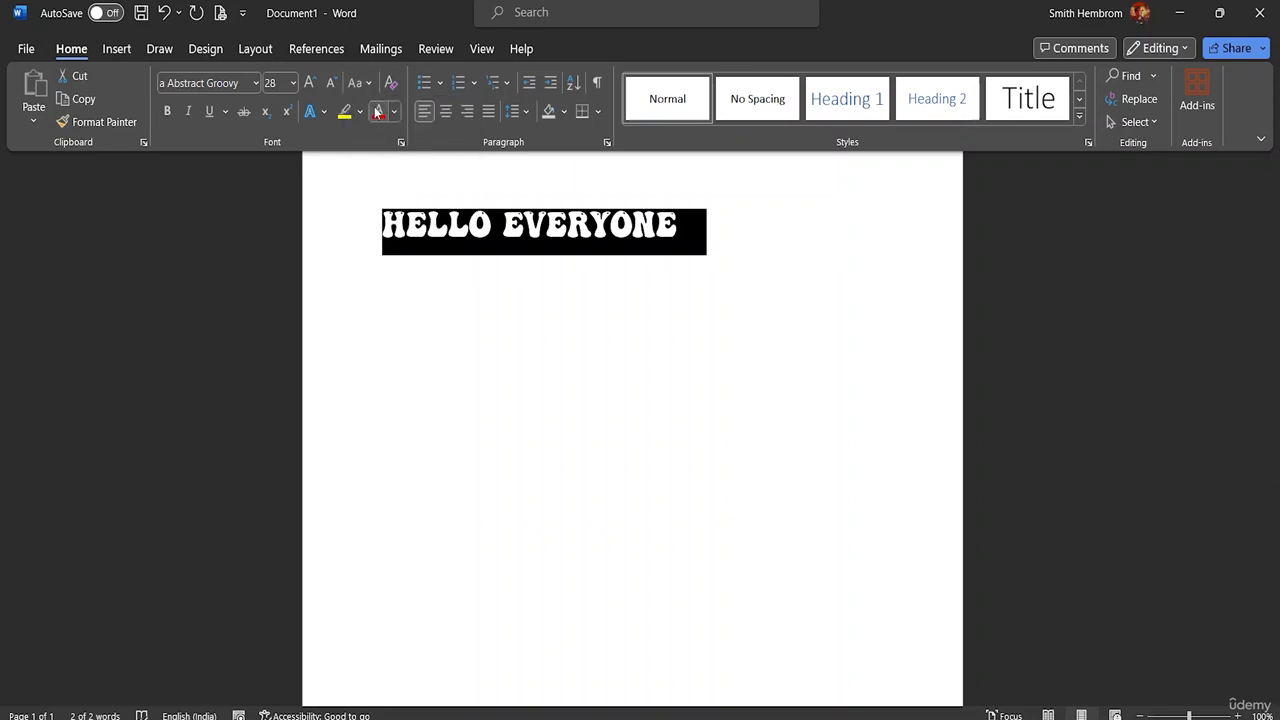
Step: Reselect the whole greeting line and change its font to Calibri (Body)
left_click(678, 228)
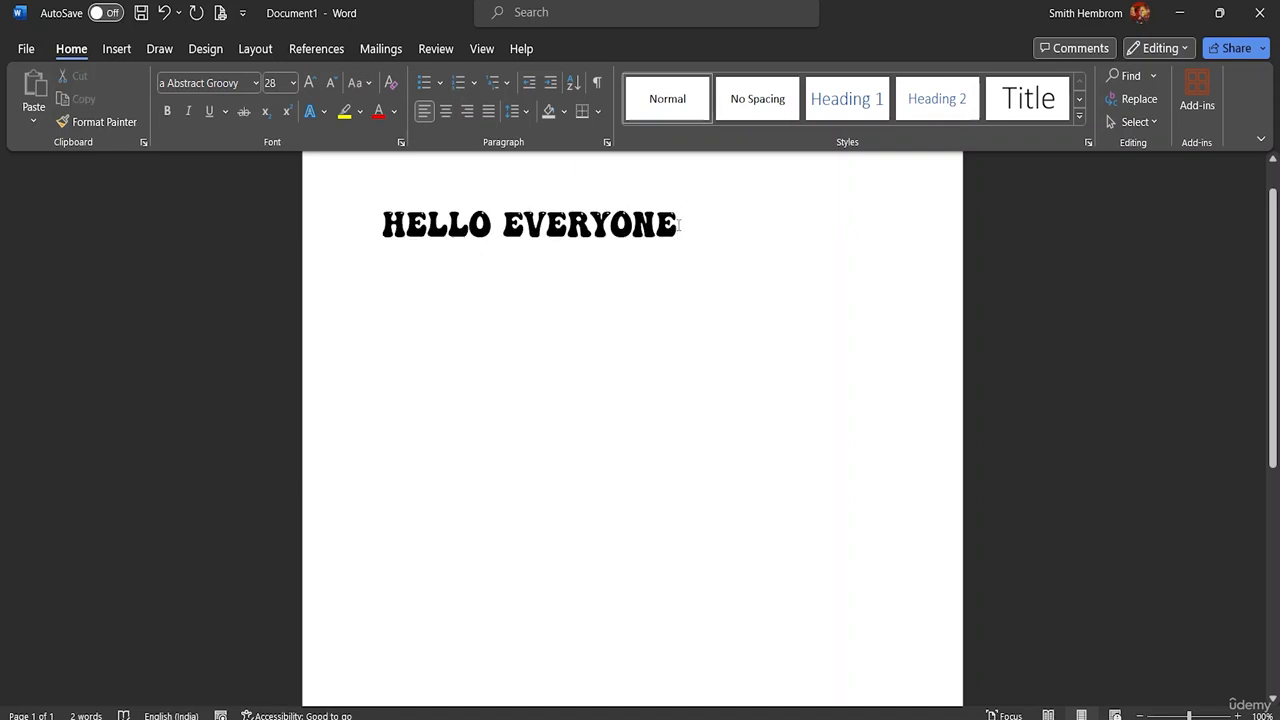
left_click_drag(678, 228, 380, 226)
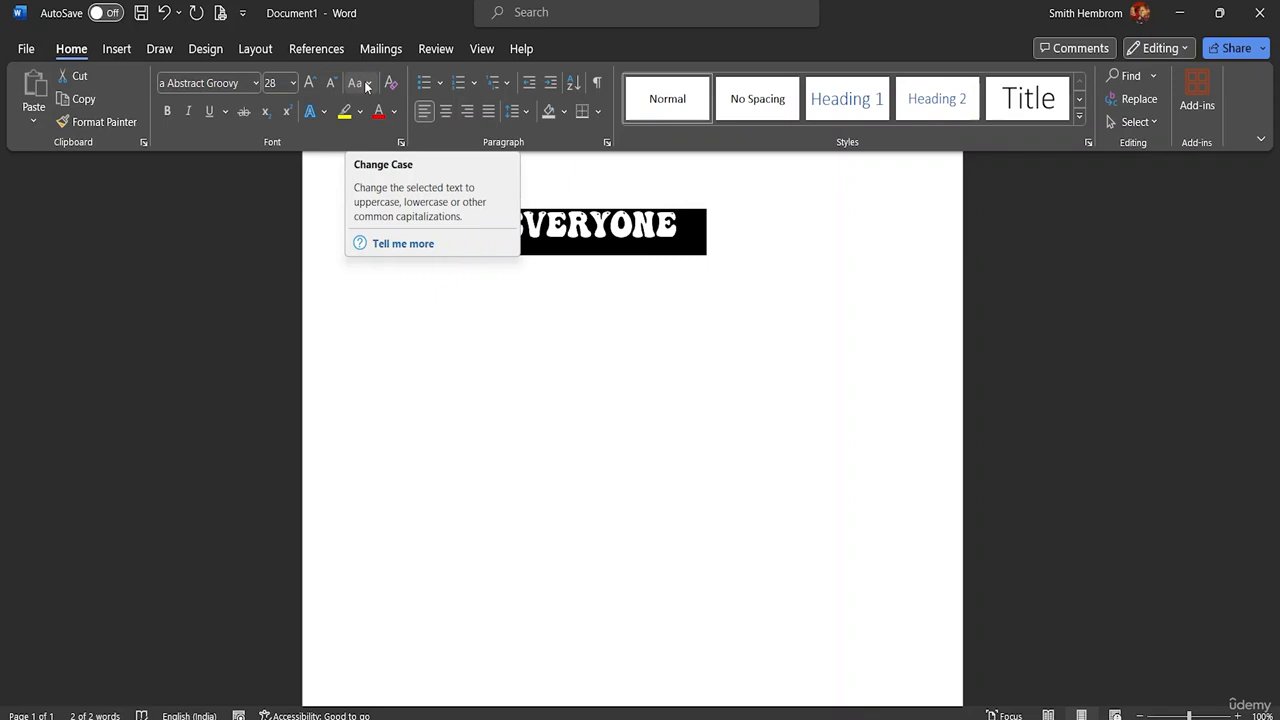
left_click(256, 82)
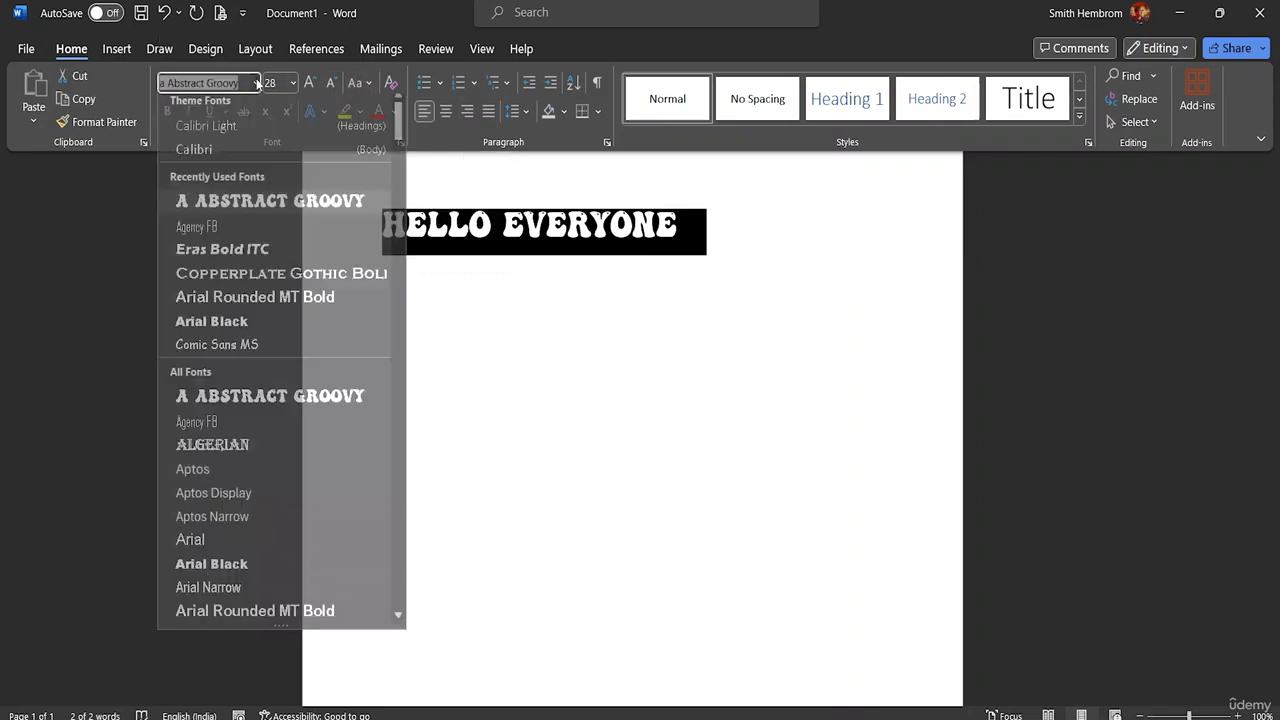
left_click(248, 153)
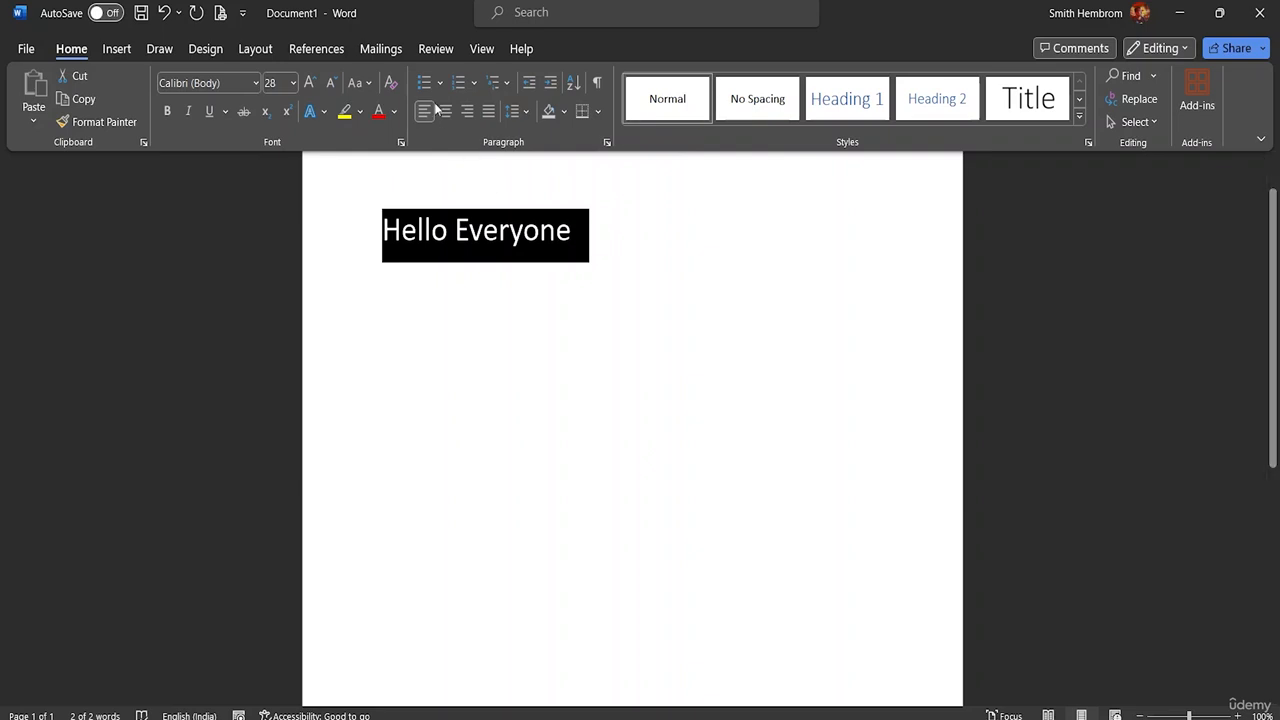
Step: Convert the selected Calibri text to lowercase and to UPPERCASE with Change Case
left_click(362, 83)
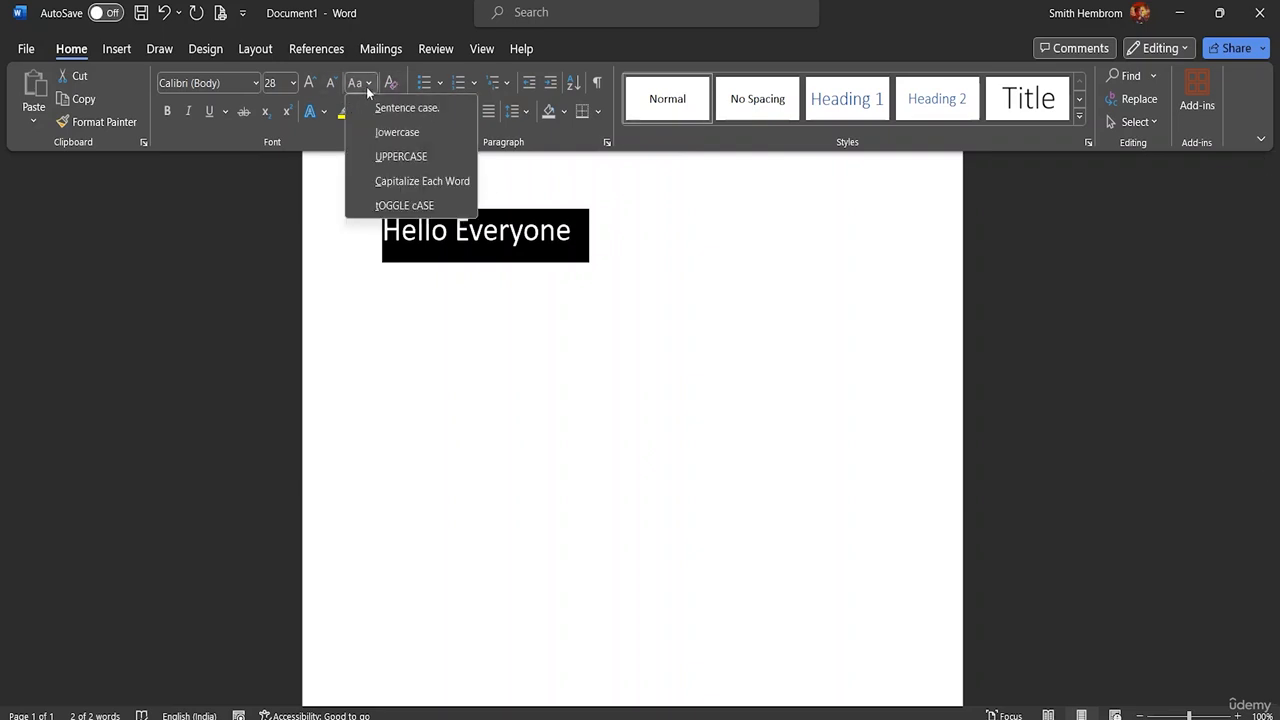
left_click(398, 132)
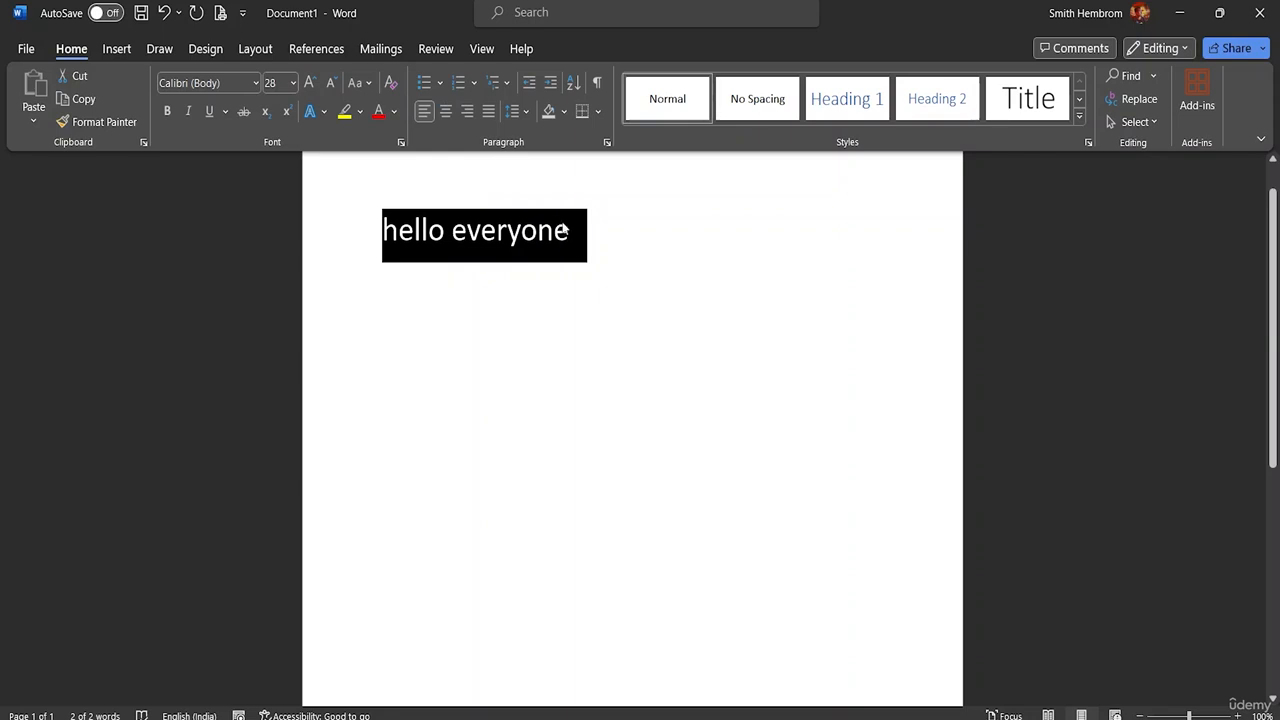
left_click(374, 88)
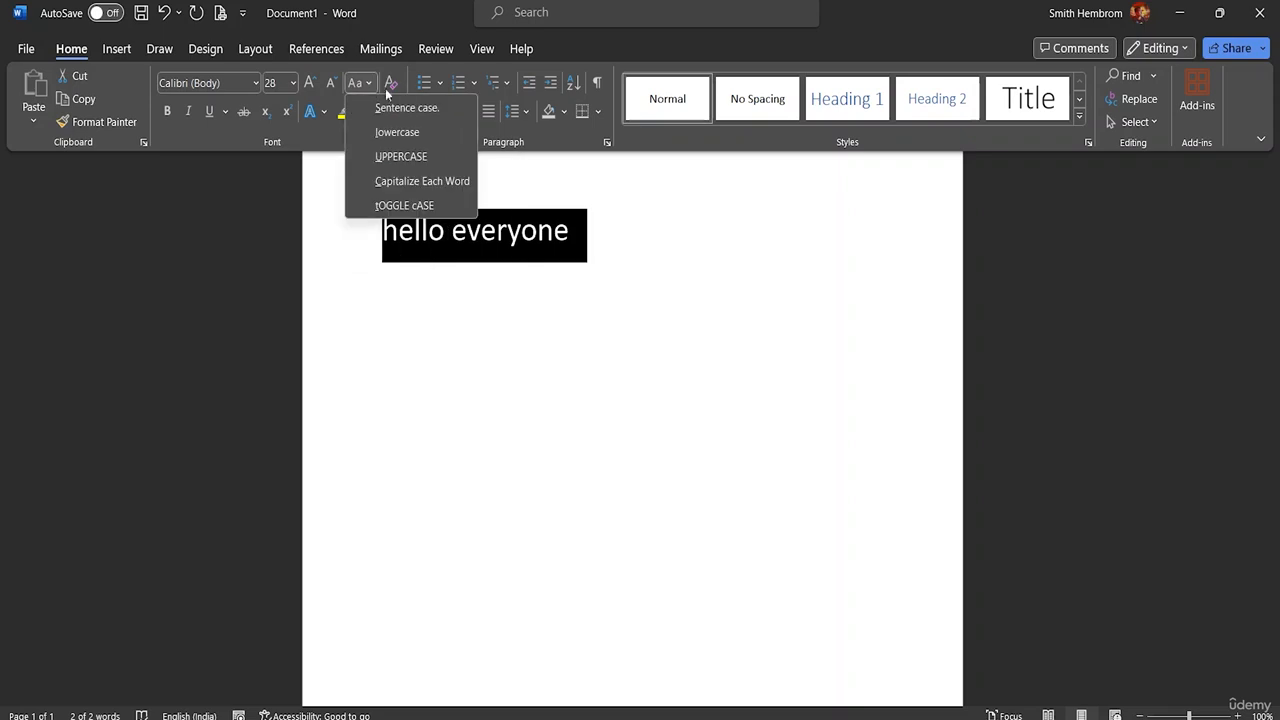
left_click(414, 159)
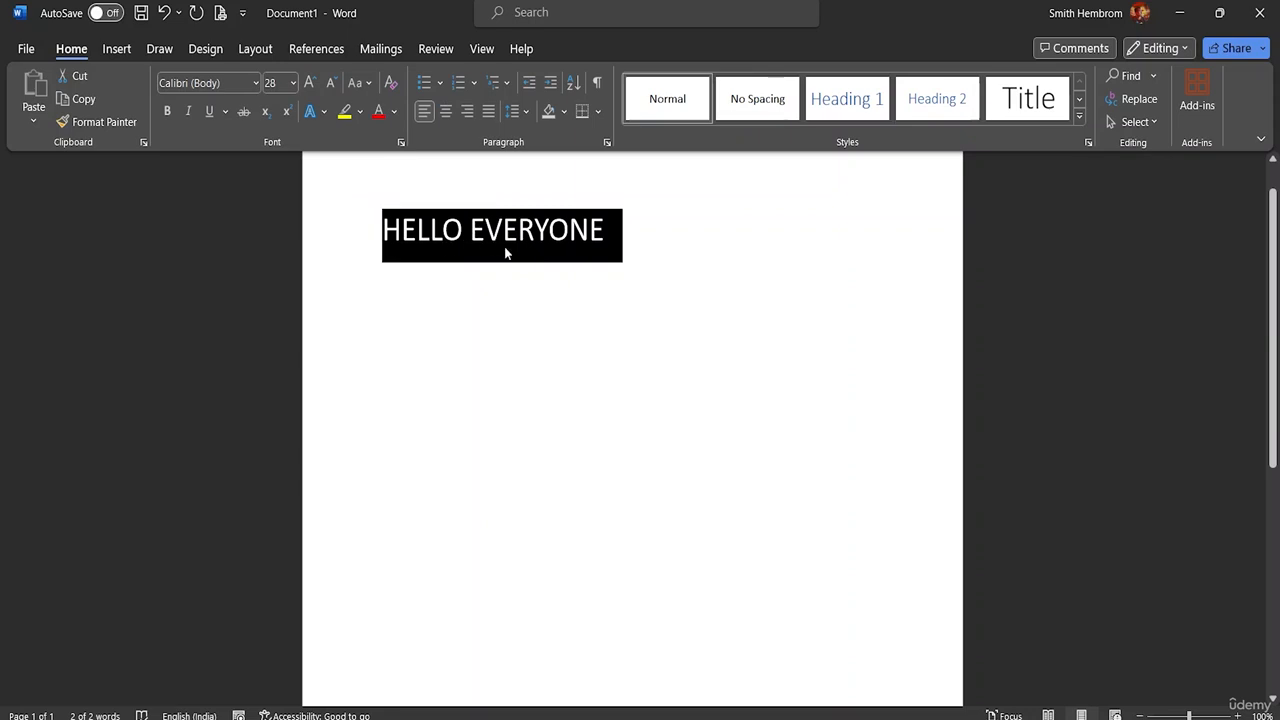
Step: Apply Capitalize Each Word and tOGGLE cASE to the selected greeting text
left_click(364, 83)
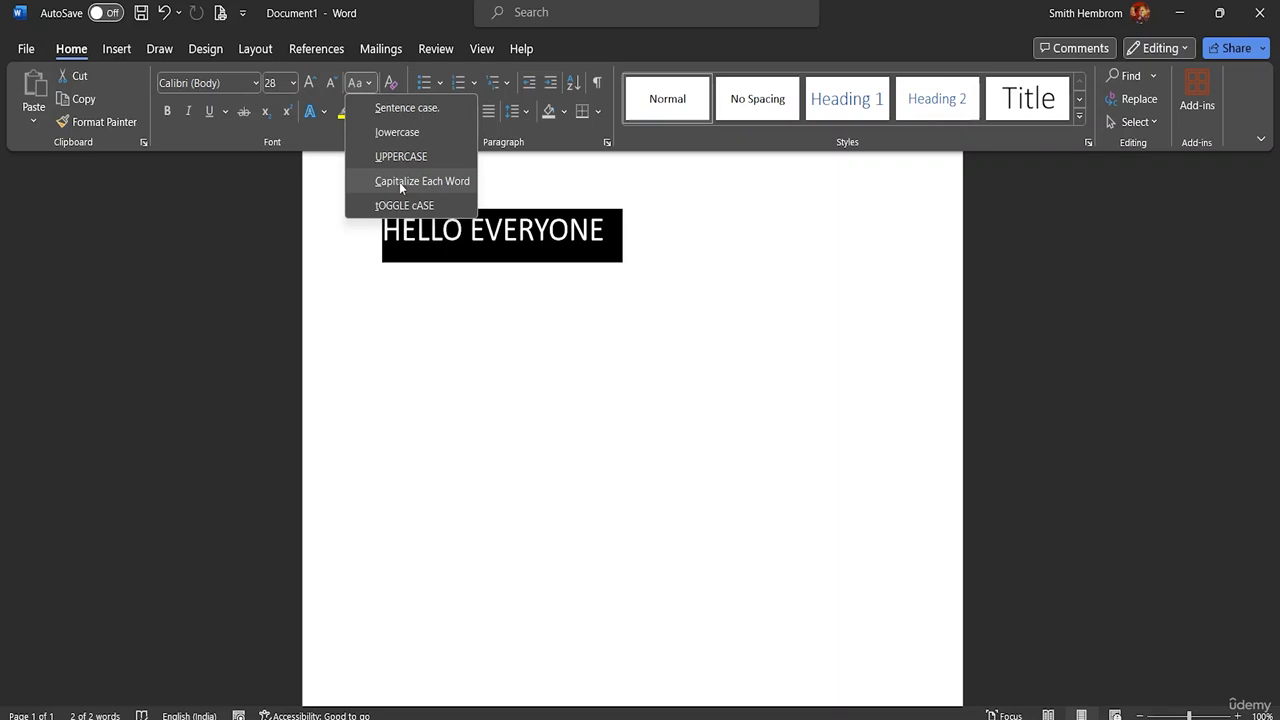
left_click(399, 182)
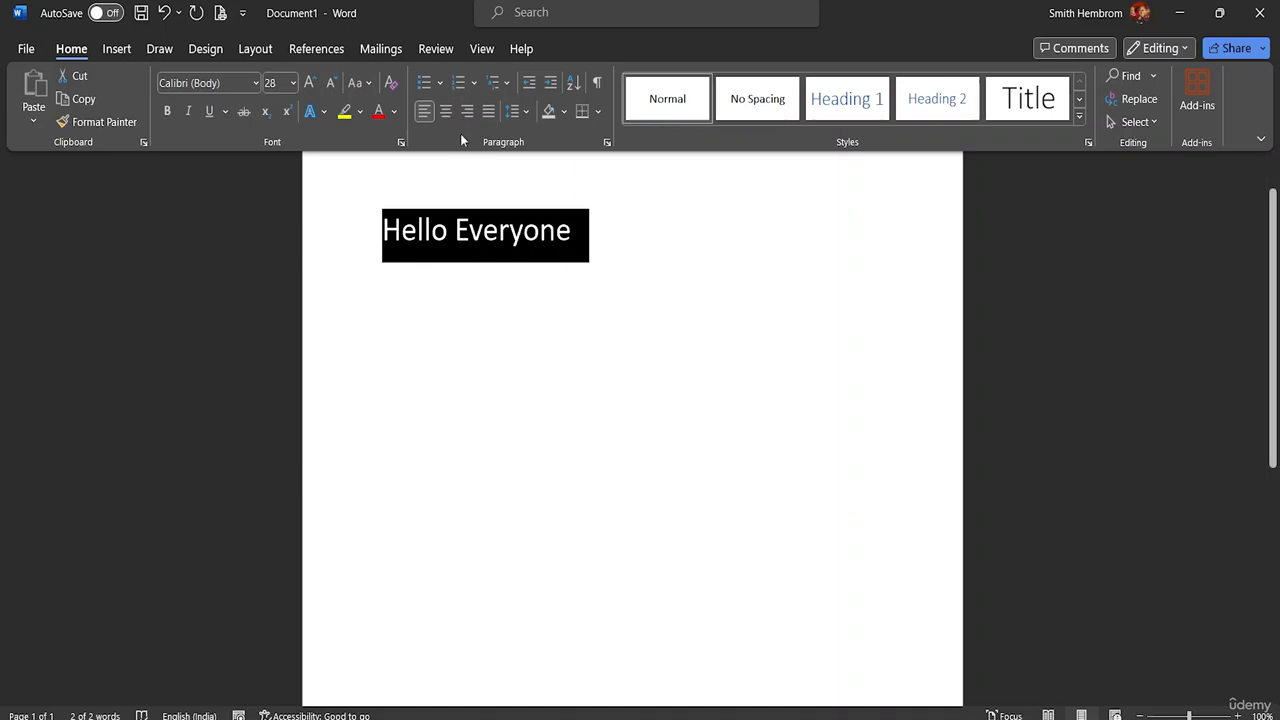
left_click(368, 81)
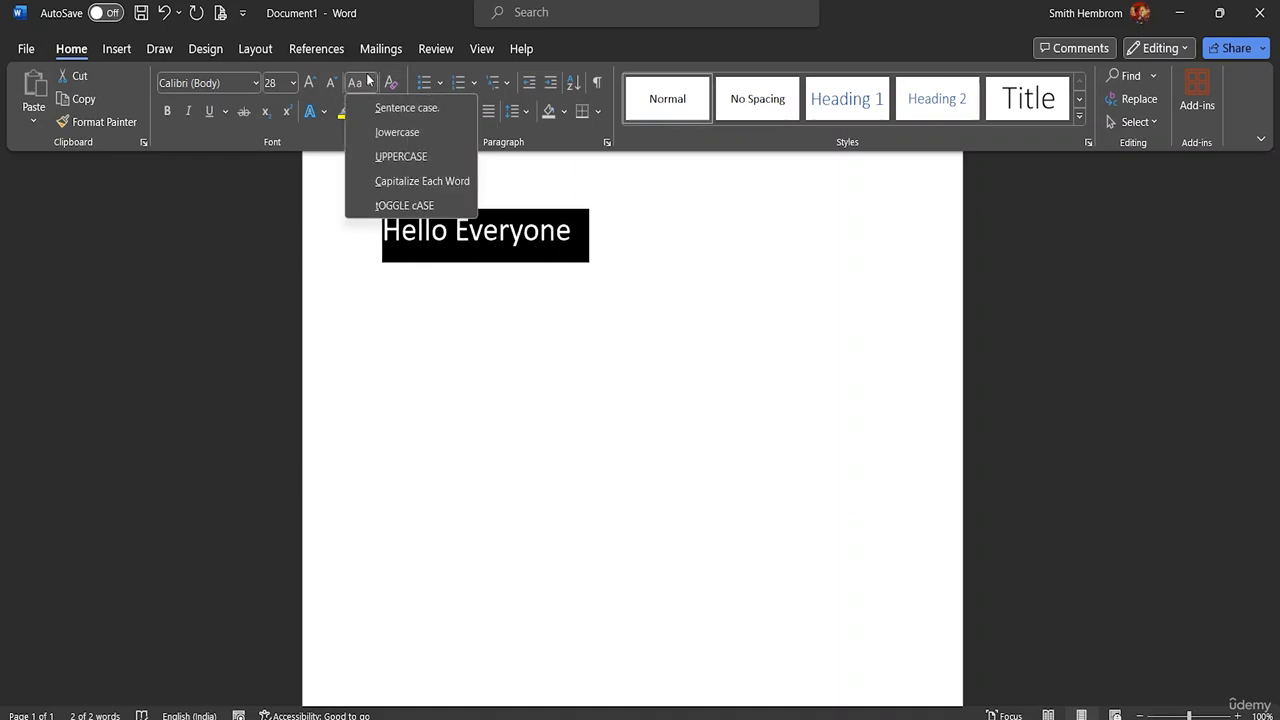
left_click(400, 206)
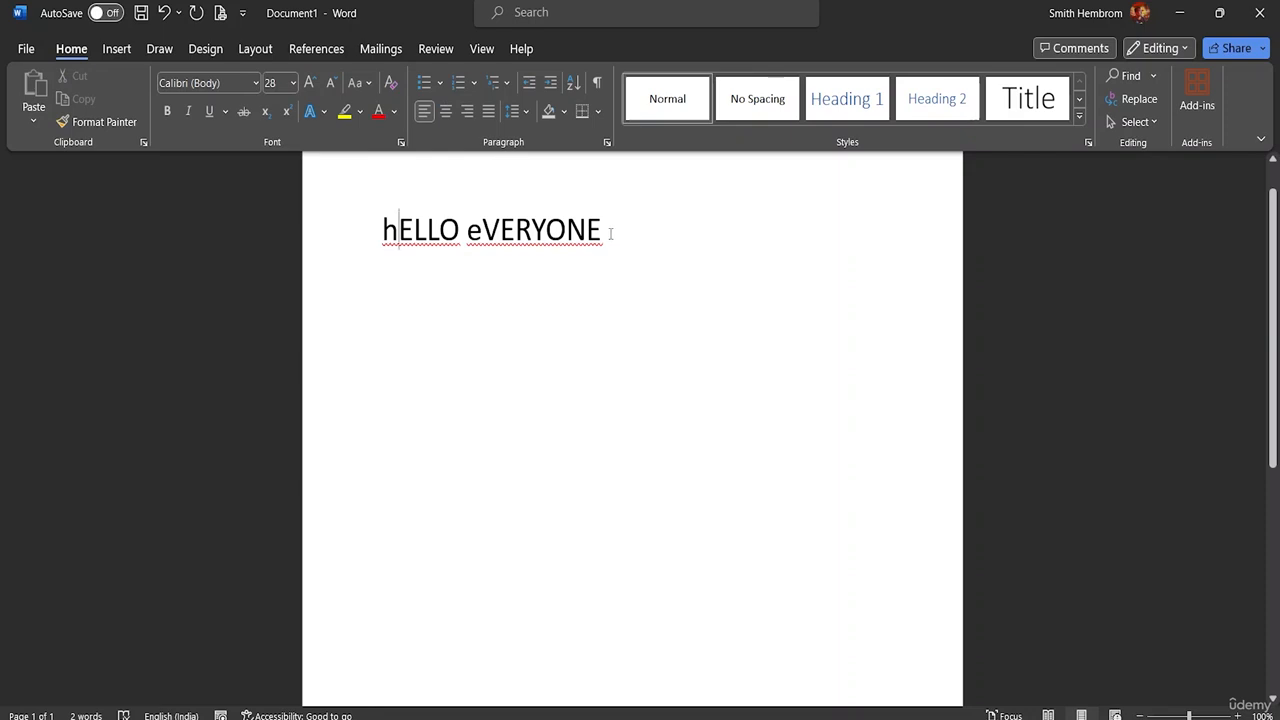
Step: Select the whole greeting line again and change its capitalization to Sentence case
left_click_drag(608, 235, 467, 248)
left_click_drag(459, 250, 378, 255)
left_click_drag(606, 240, 380, 240)
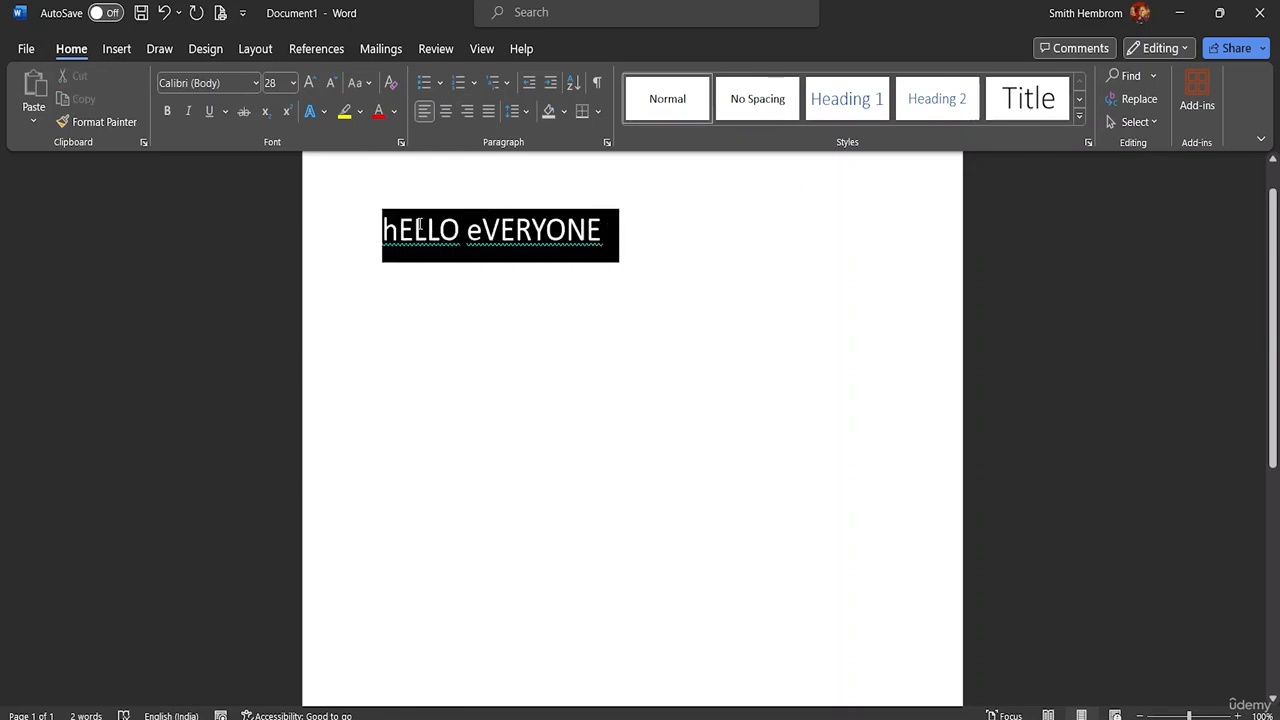
left_click(361, 83)
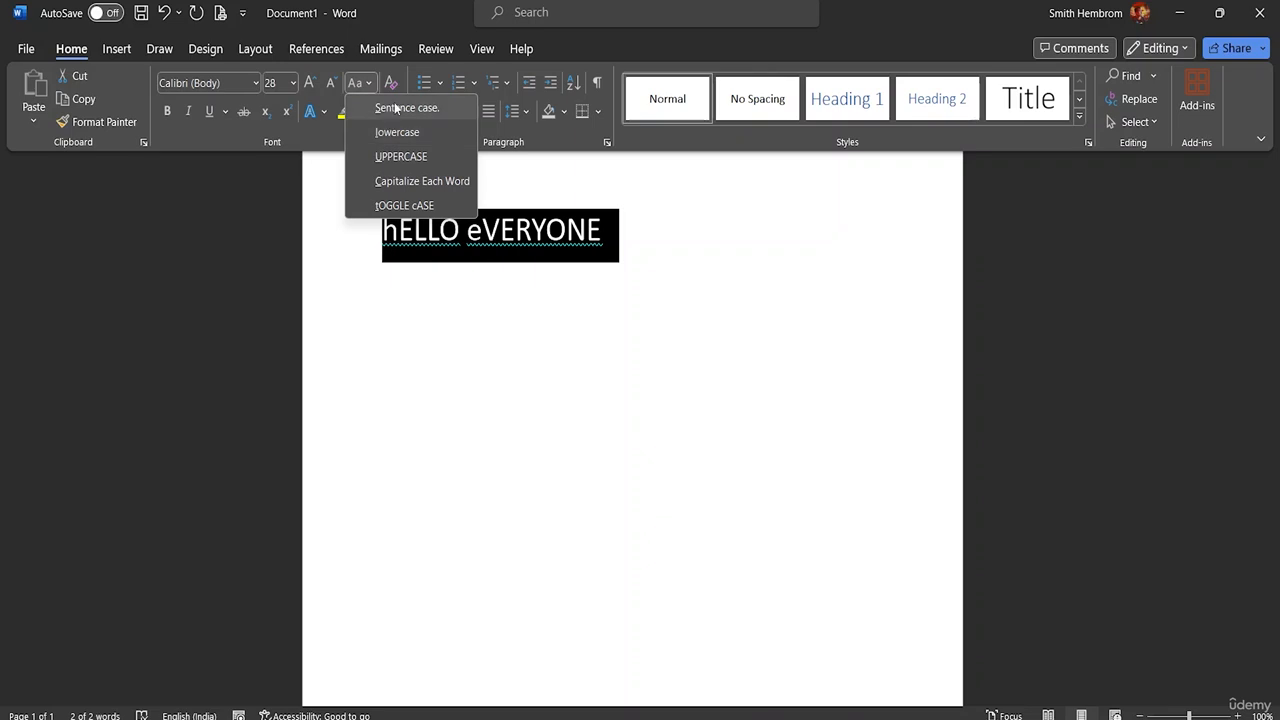
left_click(392, 107)
left_click(394, 111)
left_click(370, 84)
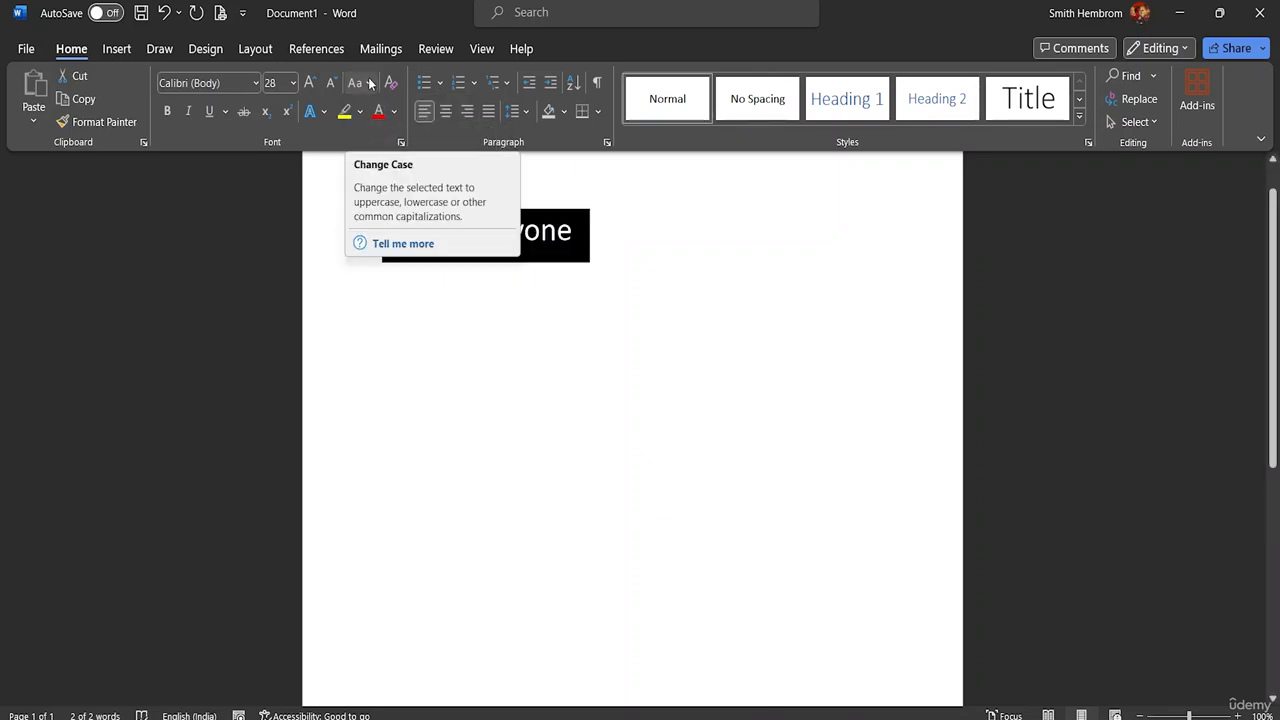
Step: Reselect the whole greeting line, convert it to UPPERCASE and make it bold
left_click(394, 250)
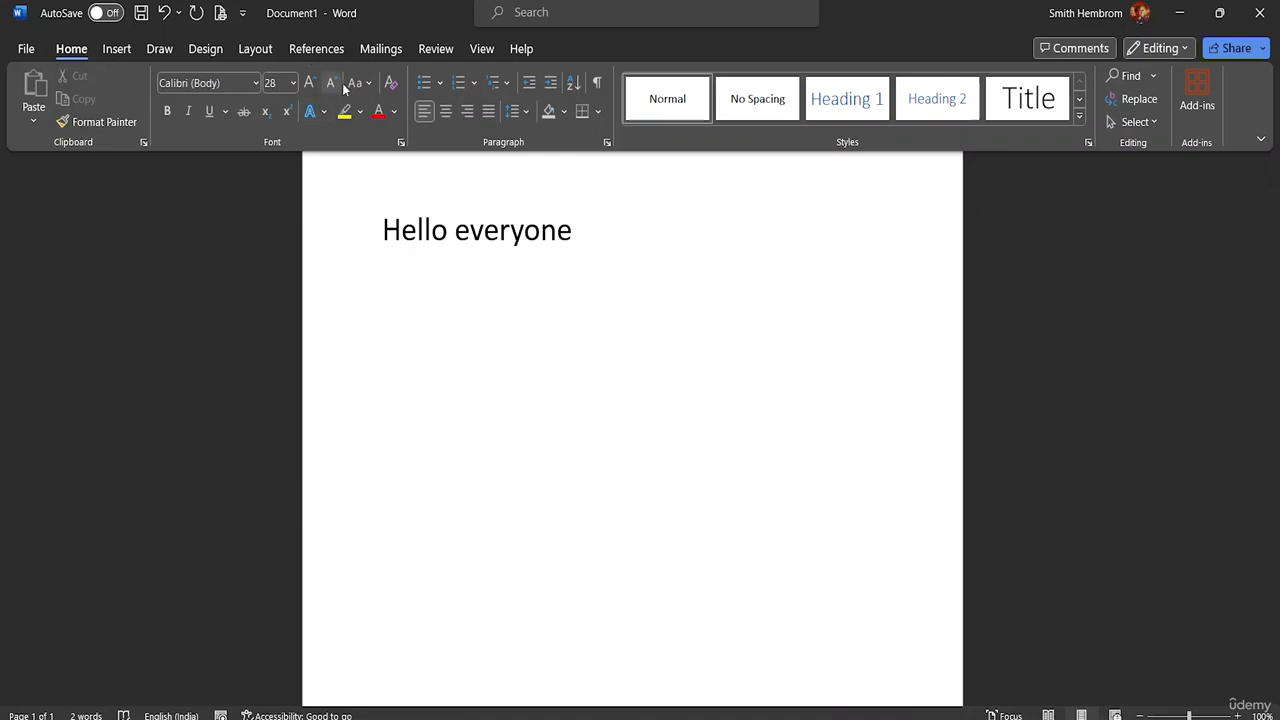
left_click(375, 89)
left_click(574, 231)
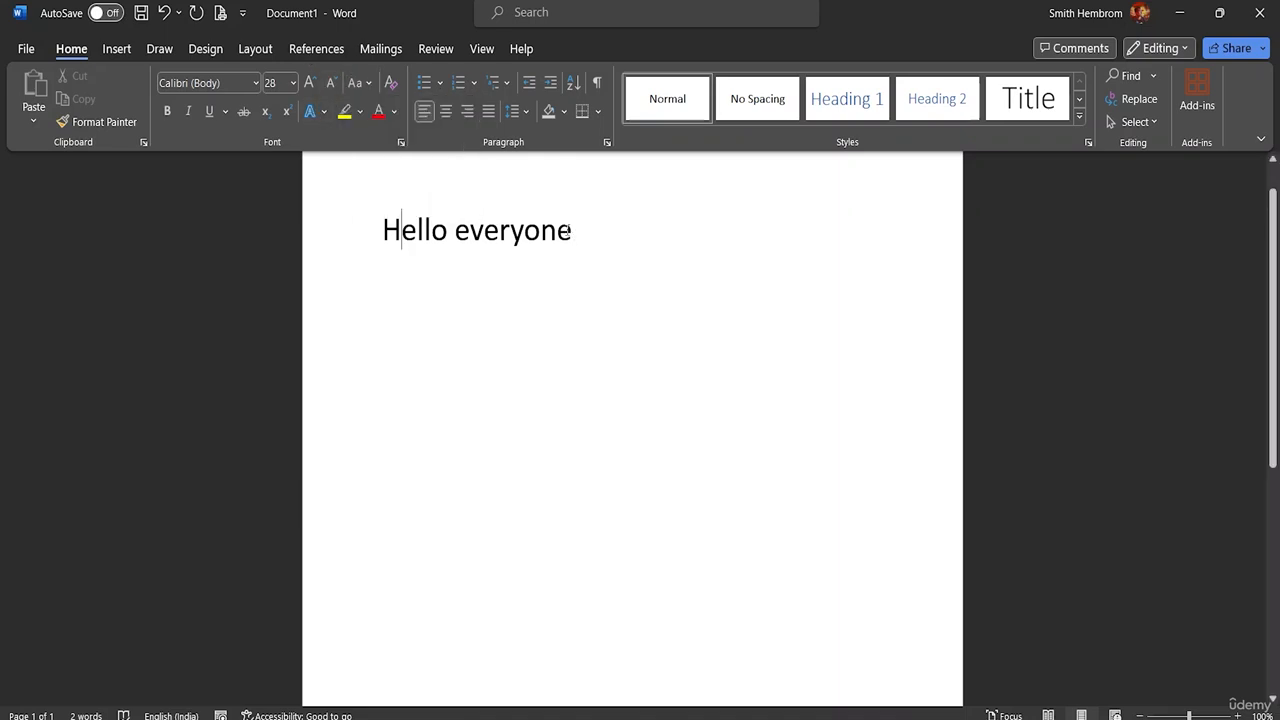
left_click_drag(574, 231, 382, 231)
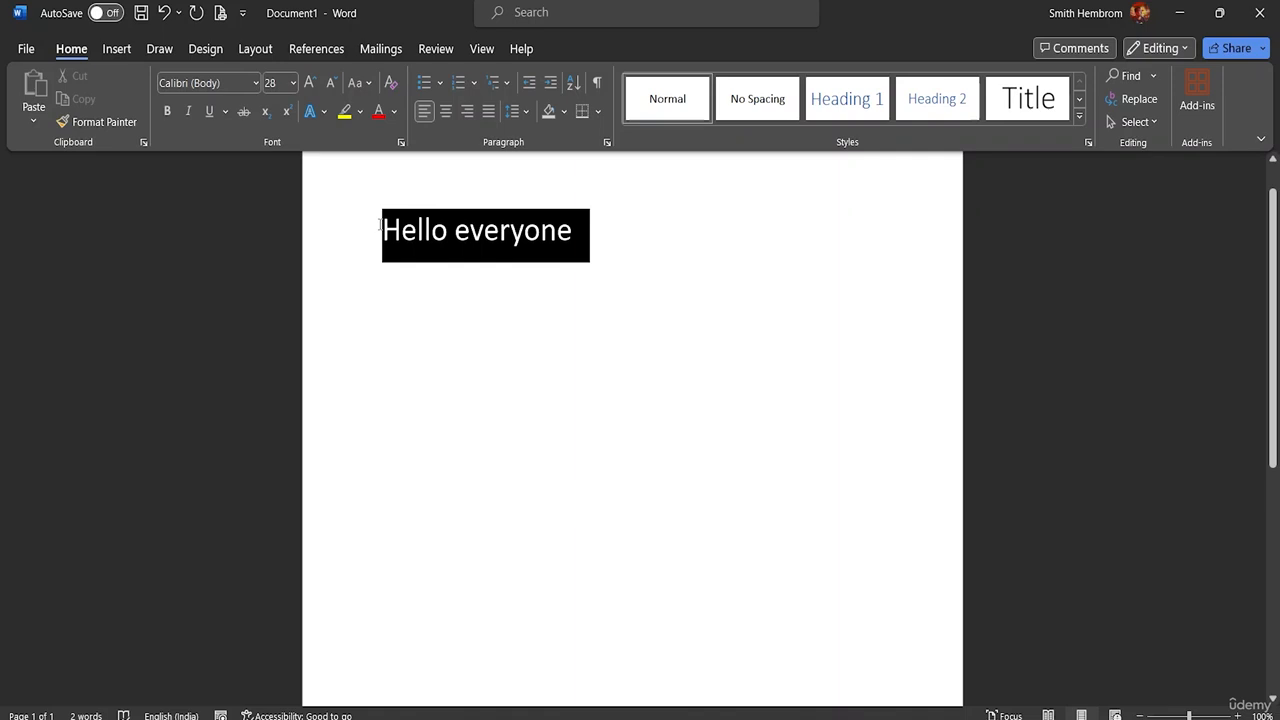
left_click(375, 88)
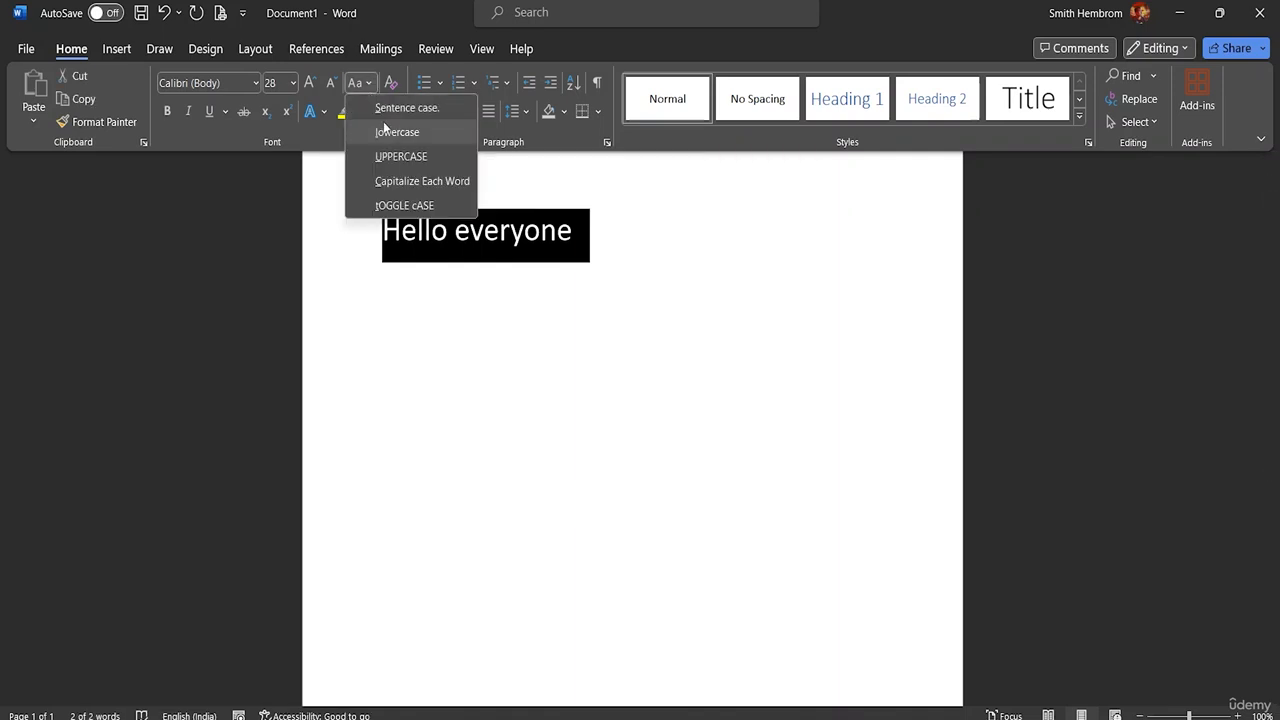
left_click(396, 158)
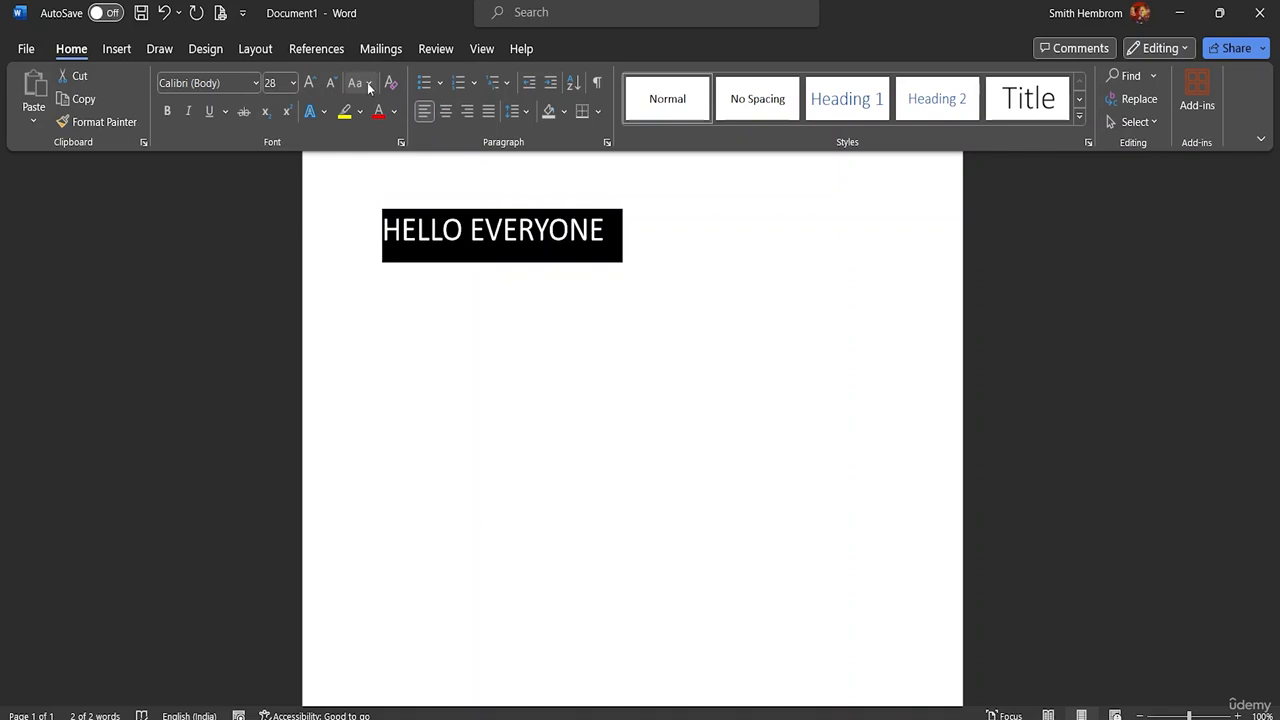
left_click(168, 113)
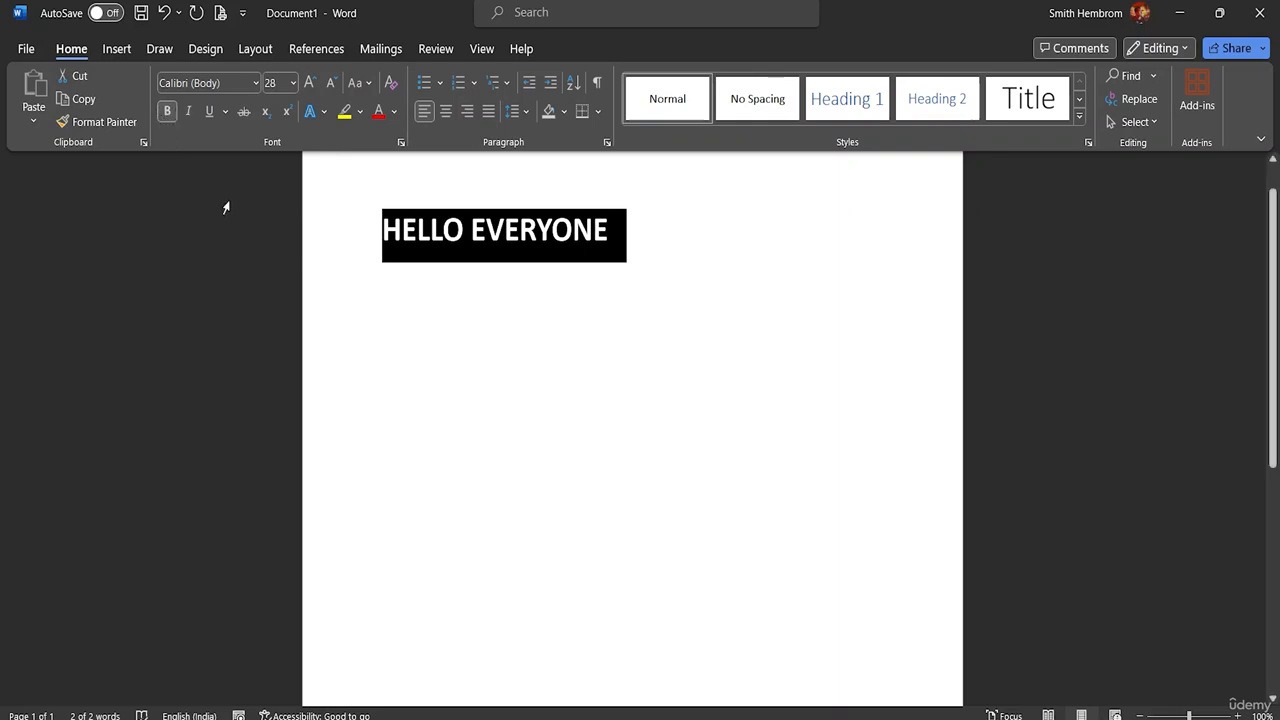
Step: Change the greeting's font to Arial Rounded MT Bold and switch its bold formatting off and on again
left_click(255, 82)
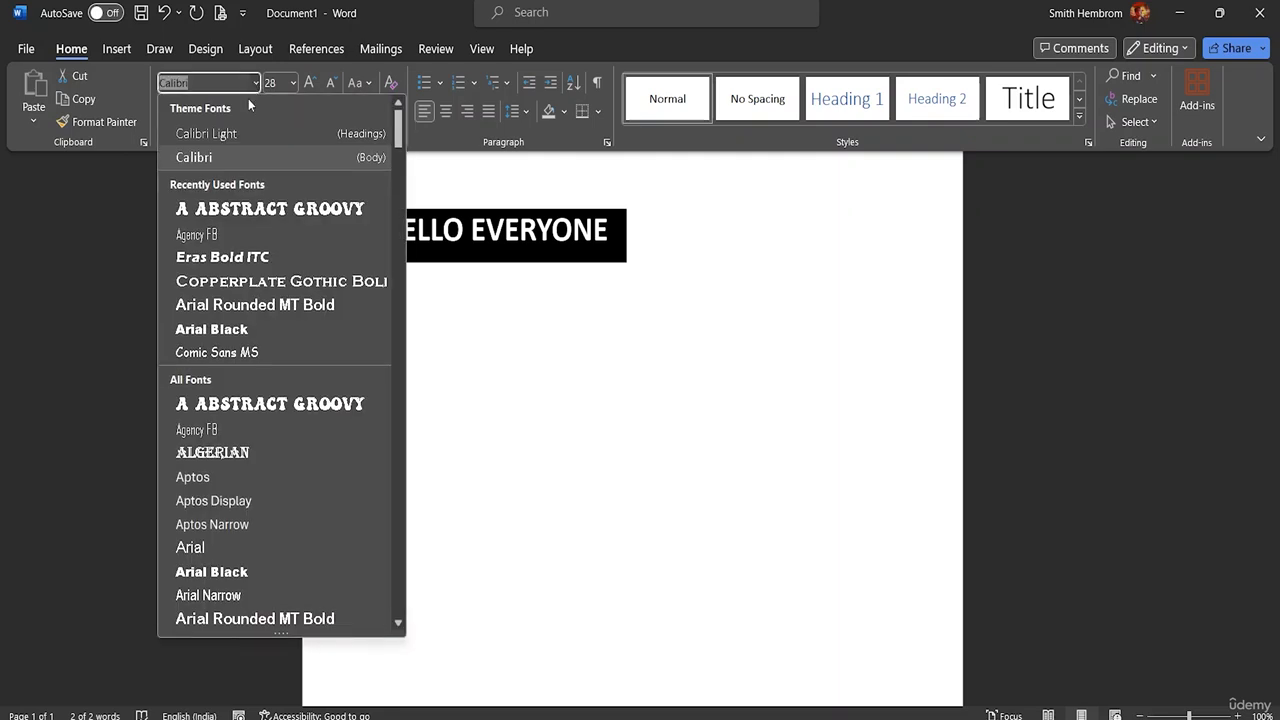
left_click(226, 302)
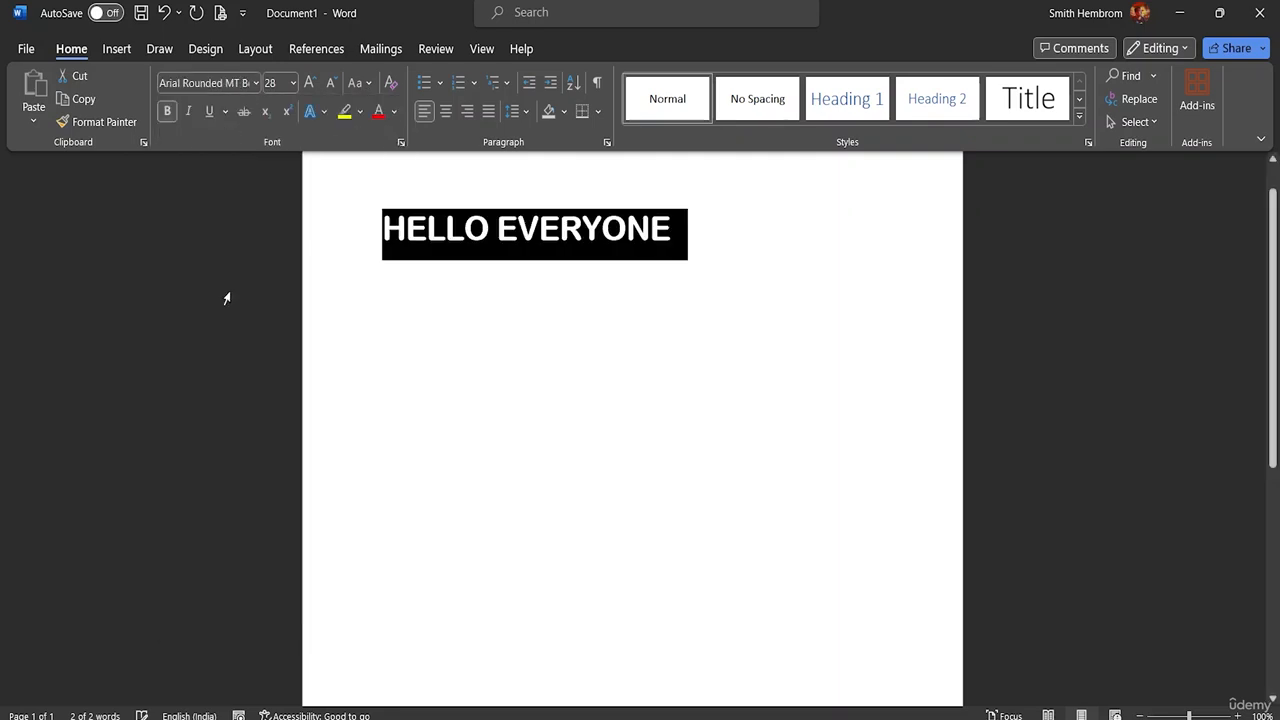
left_click(165, 117)
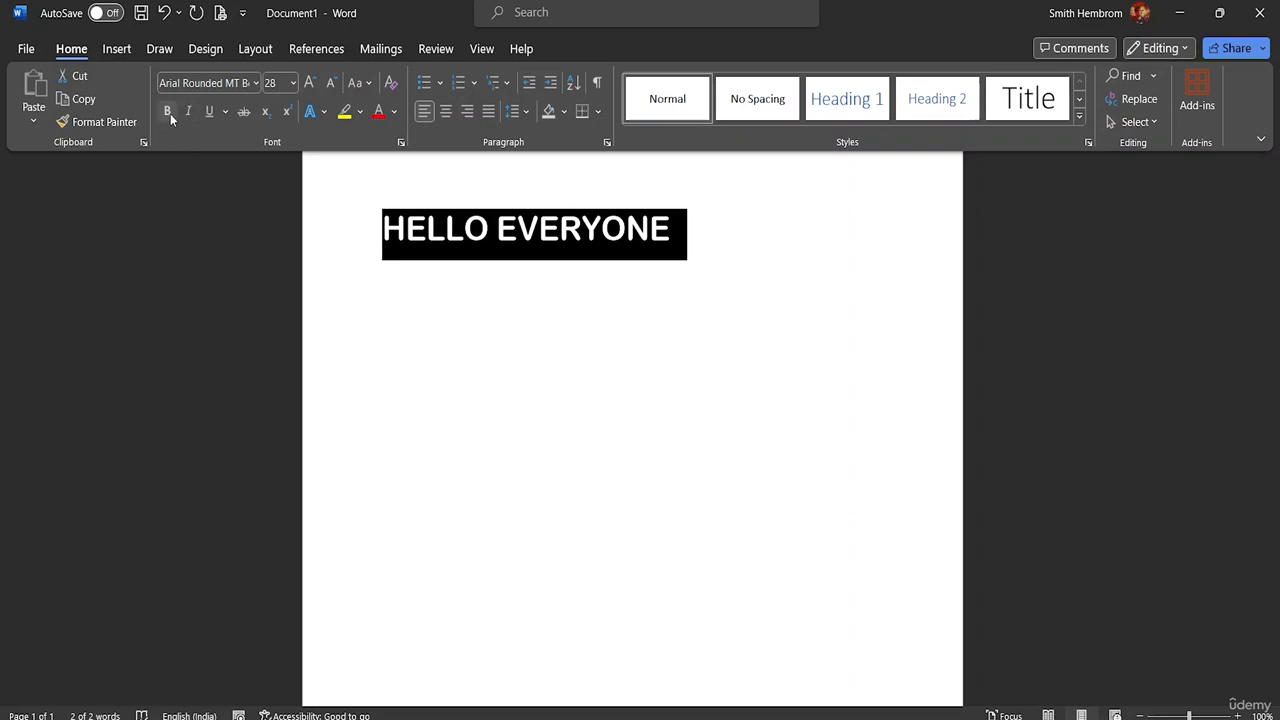
left_click(170, 114)
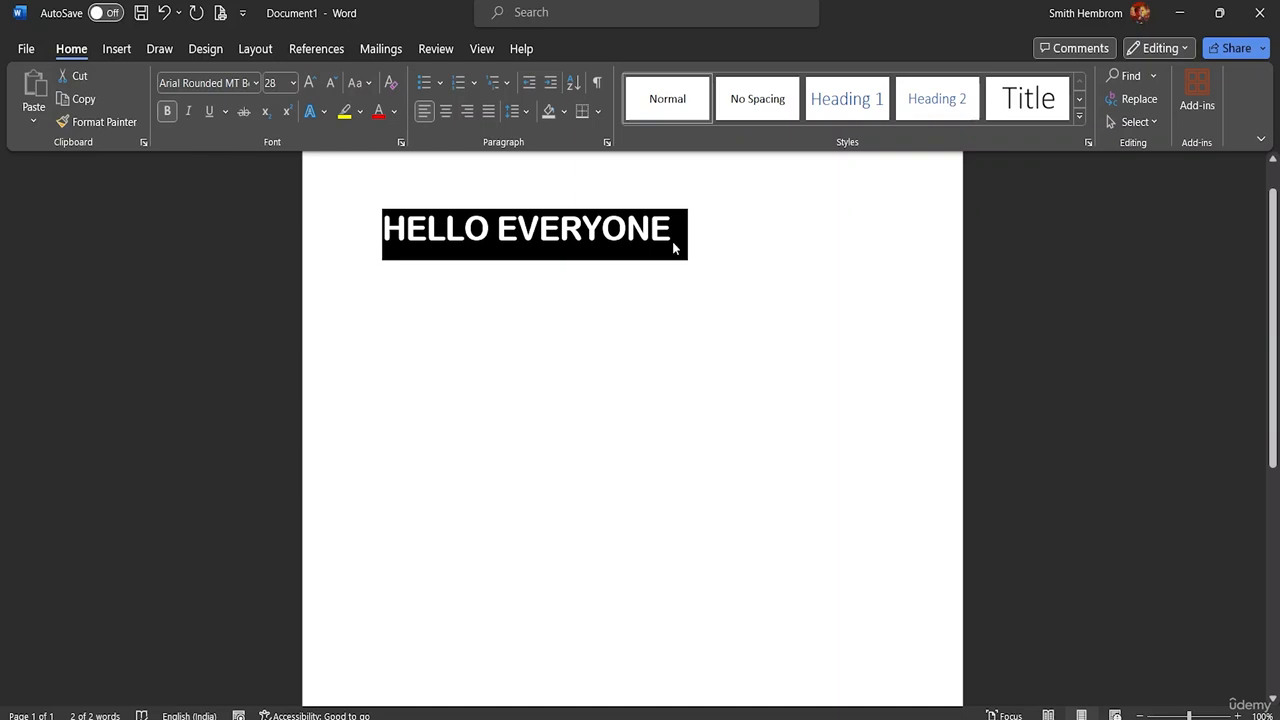
Step: Set the greeting's font to Eras Bold ITC and compare it with and without bold formatting
left_click(255, 83)
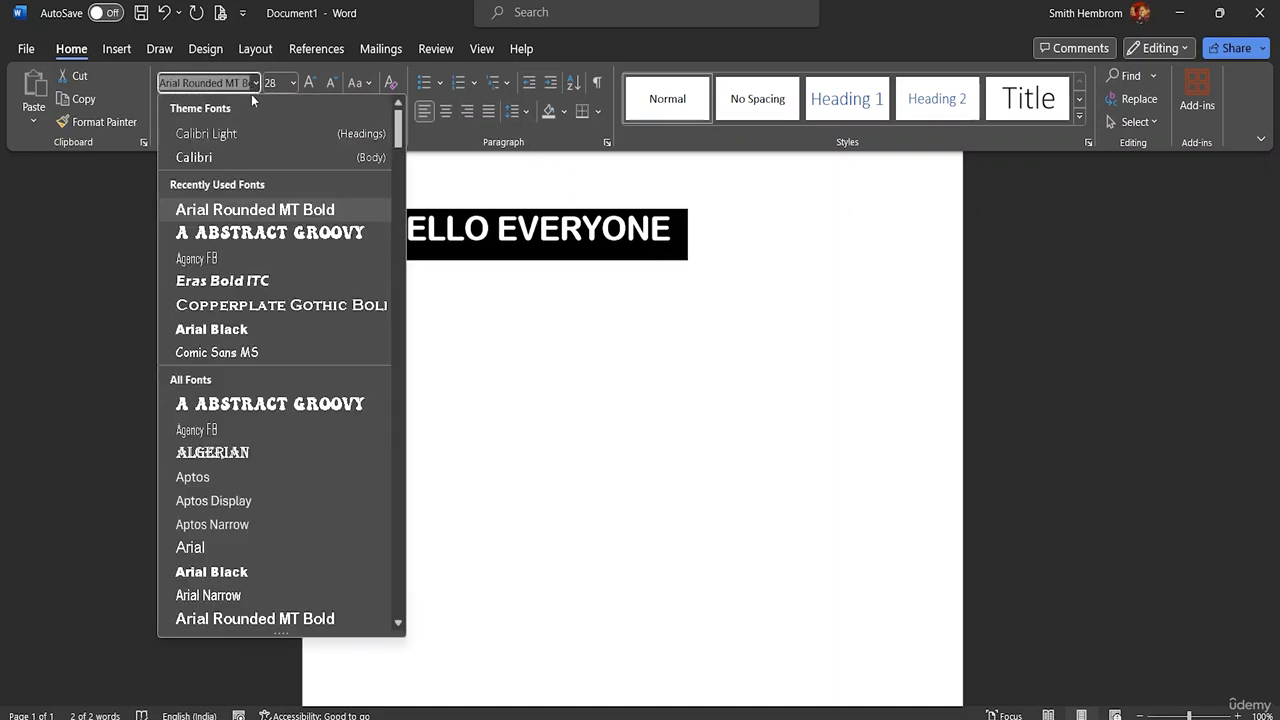
left_click(235, 282)
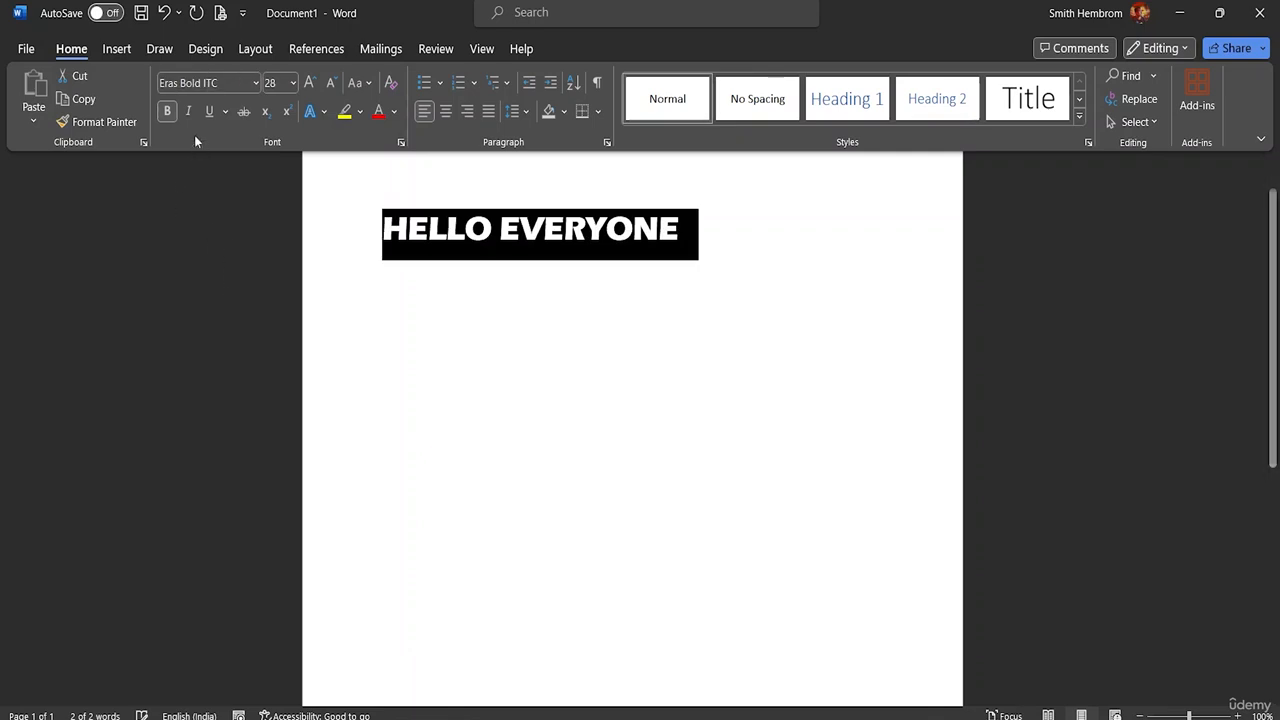
left_click(167, 113)
left_click(167, 113)
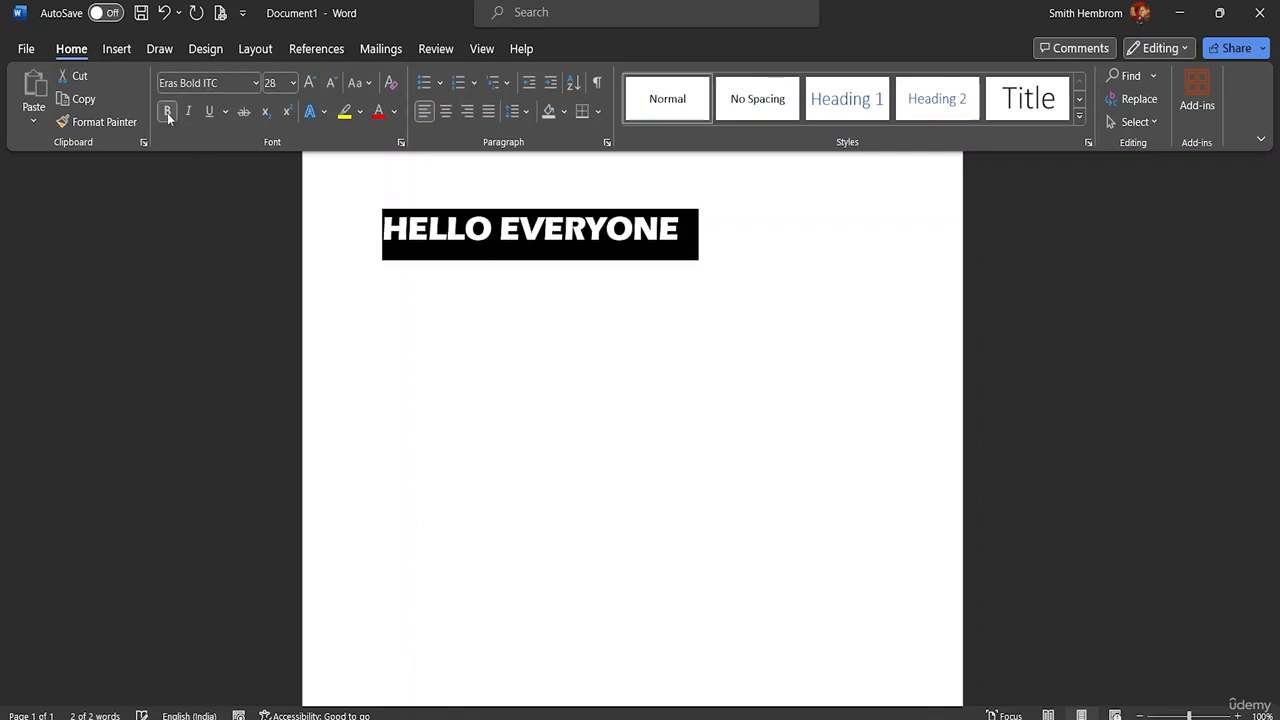
Step: Set the greeting's font to Calibri (Body) and remove its bold formatting
left_click(252, 87)
left_click(255, 85)
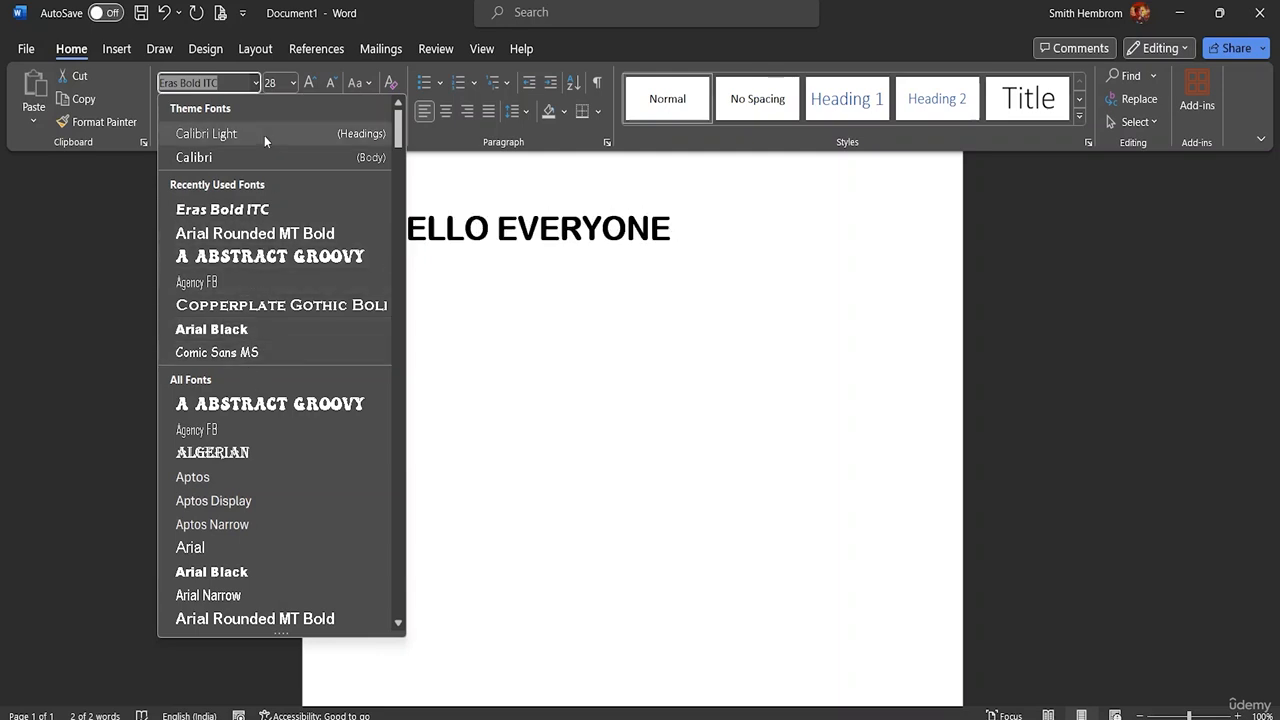
left_click(262, 160)
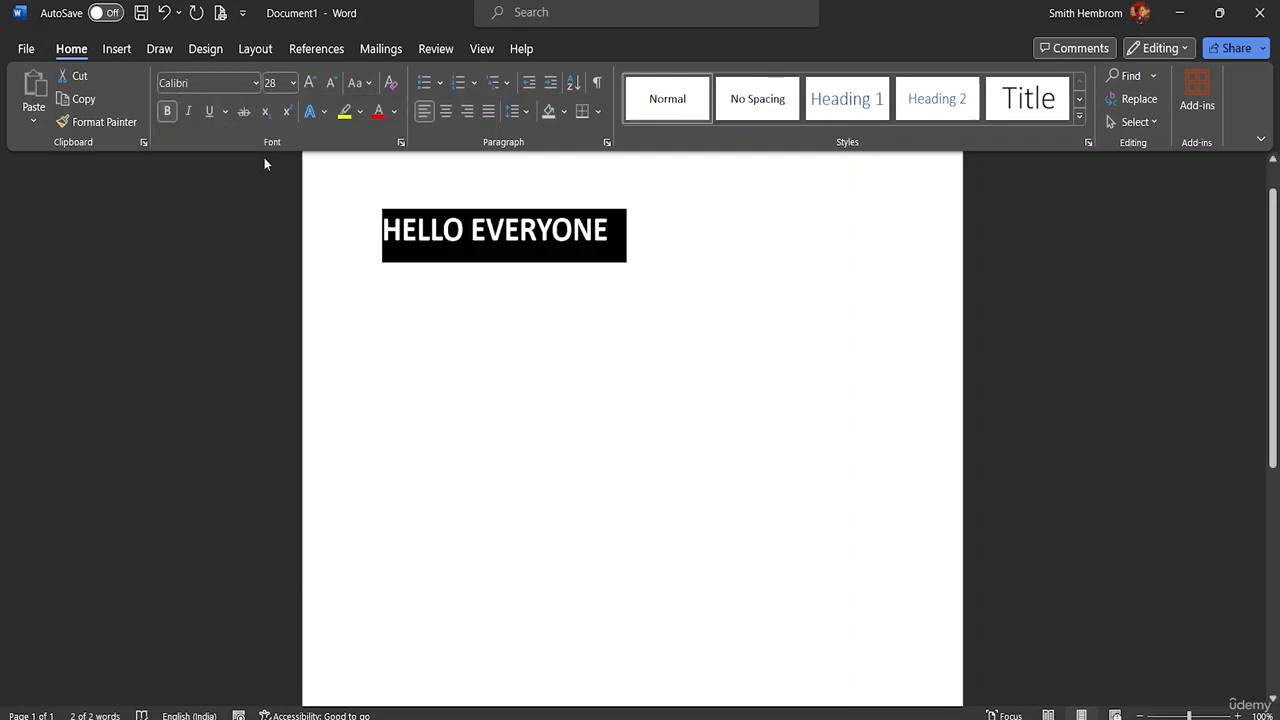
left_click(167, 112)
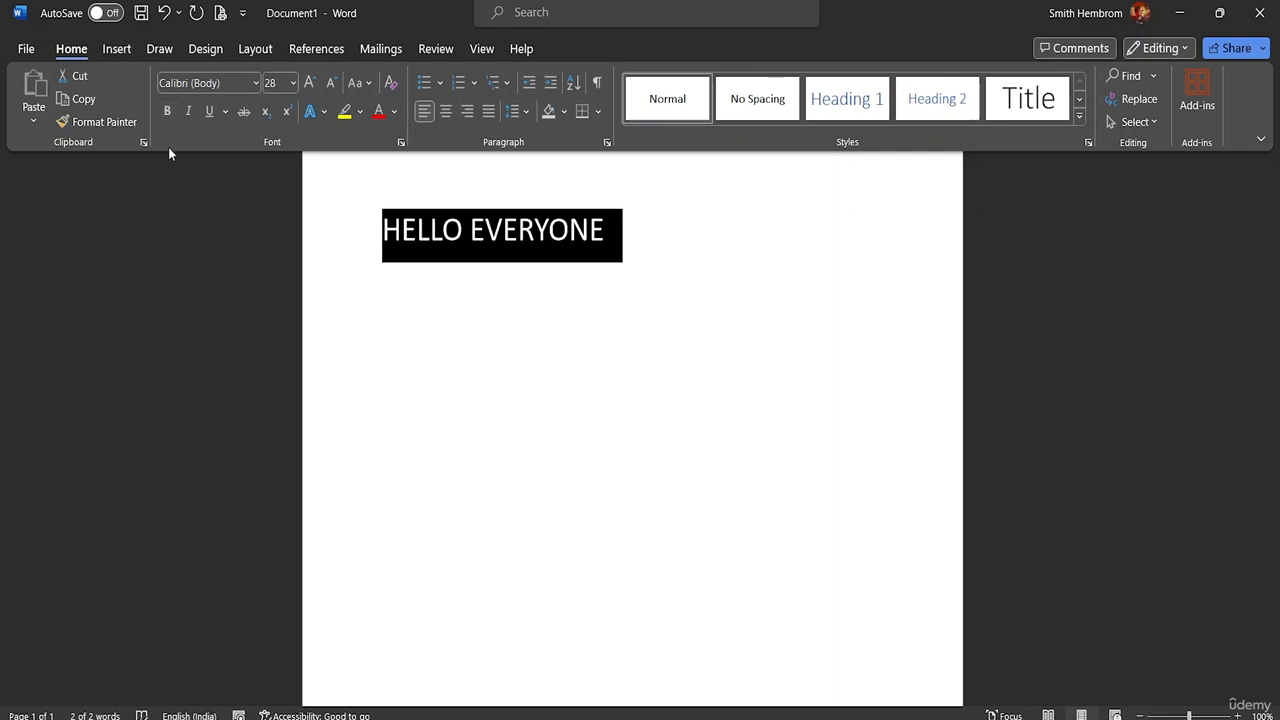
Step: Apply bold and italic formatting to the selected greeting
left_click(165, 114)
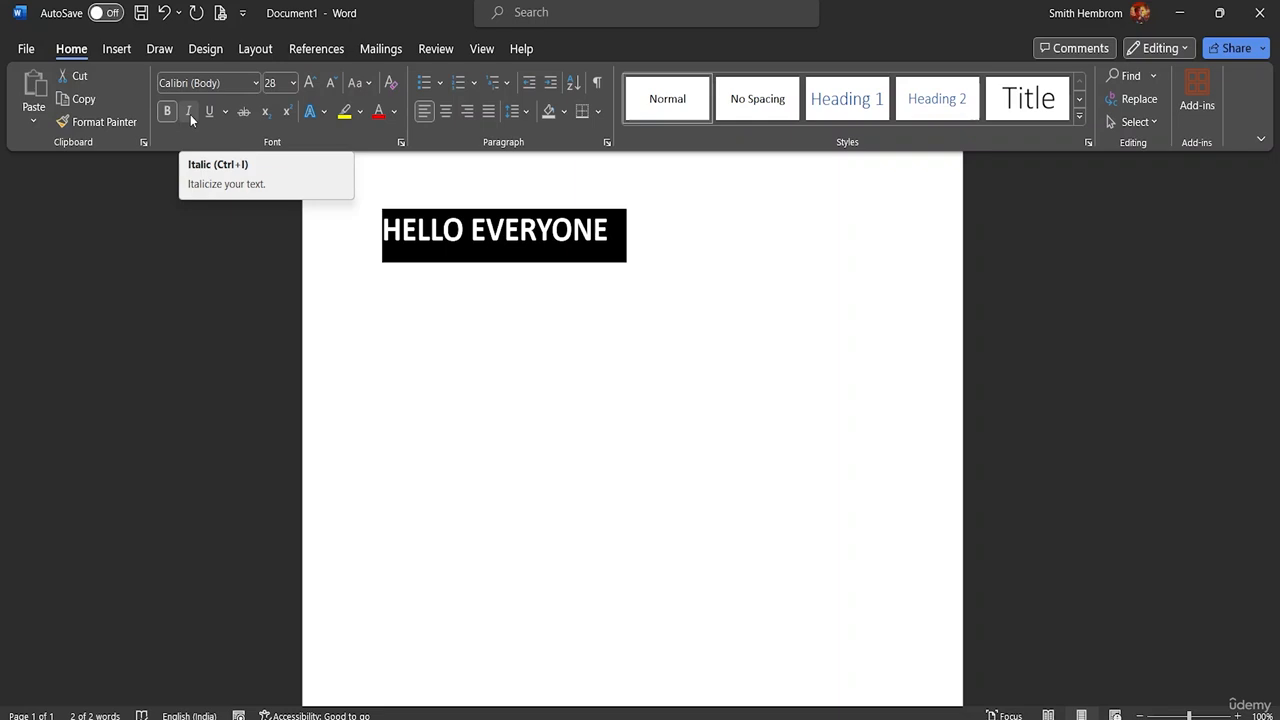
left_click(190, 114)
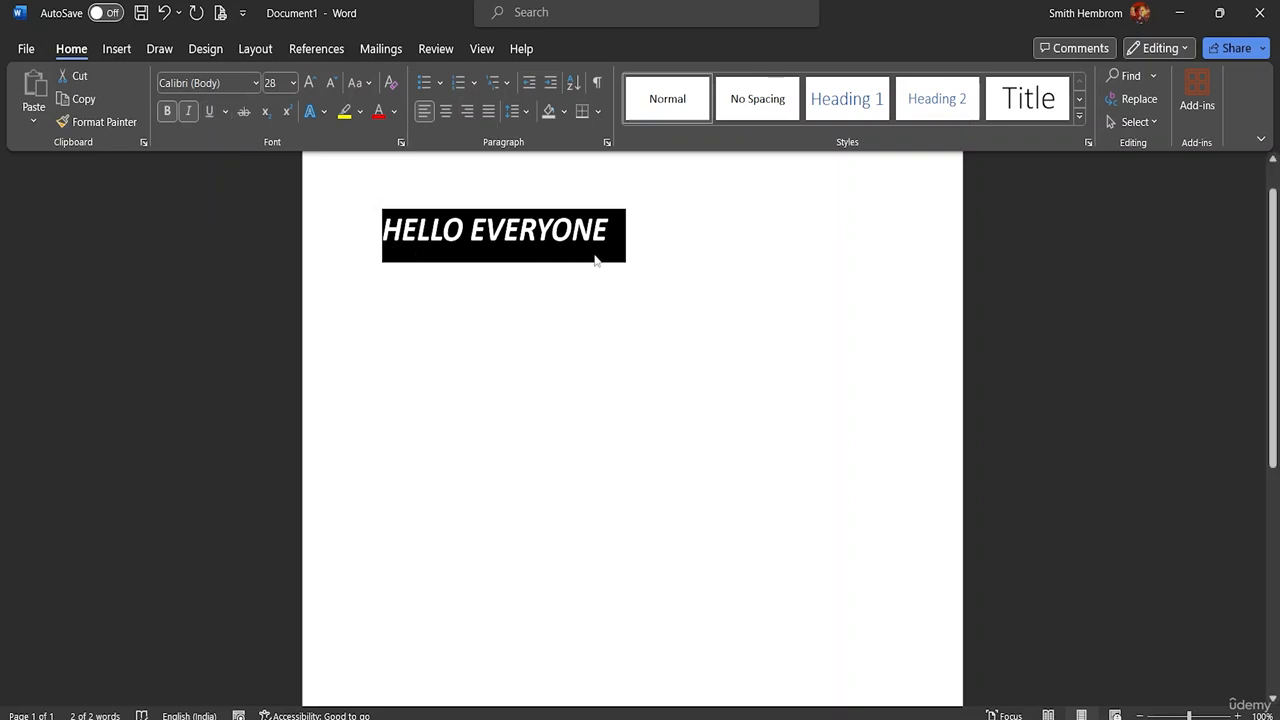
Step: Underline the greeting with a custom dark blue from the standard color palette, and deselect the text
left_click(225, 112)
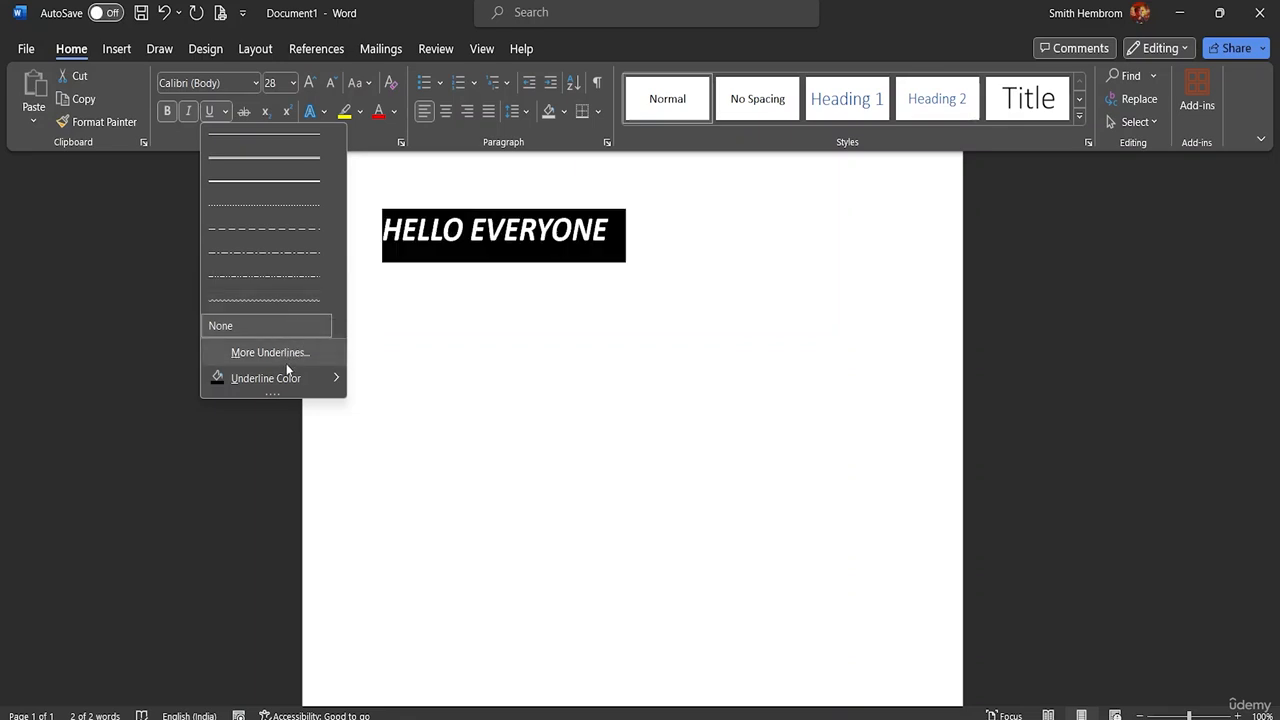
mouse_move(305, 377)
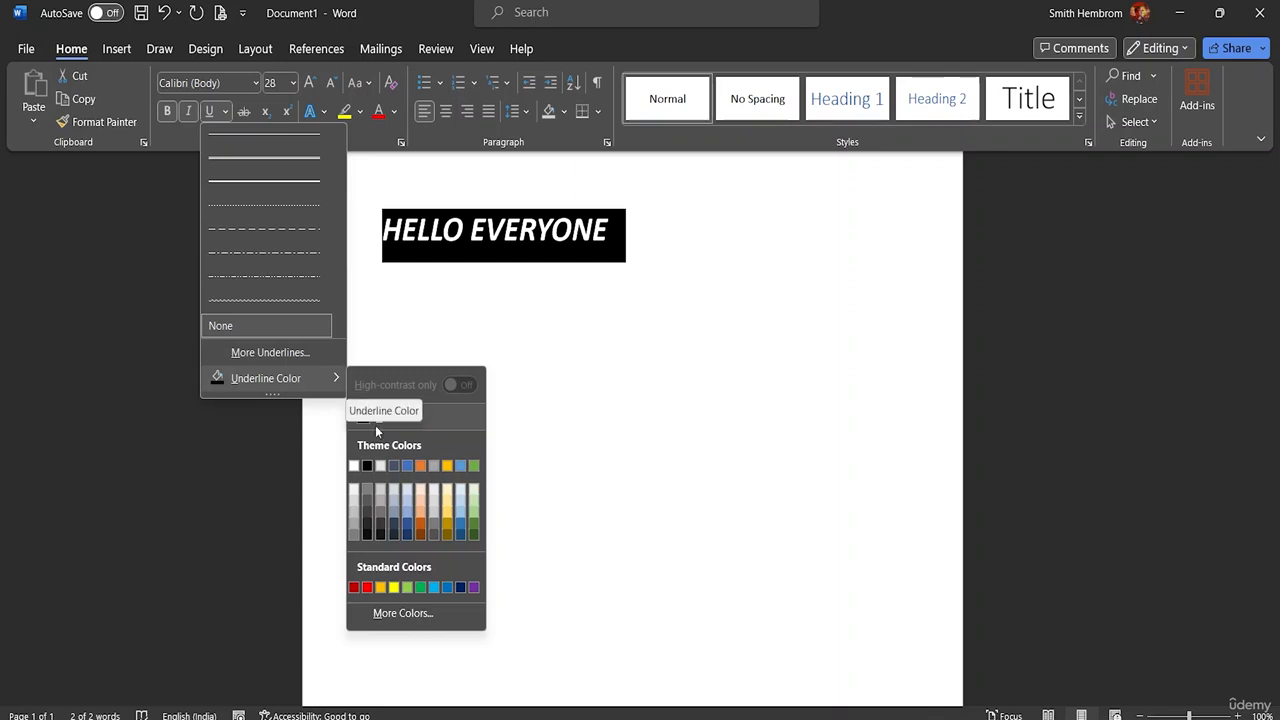
left_click(394, 614)
left_click(606, 348)
left_click(619, 322)
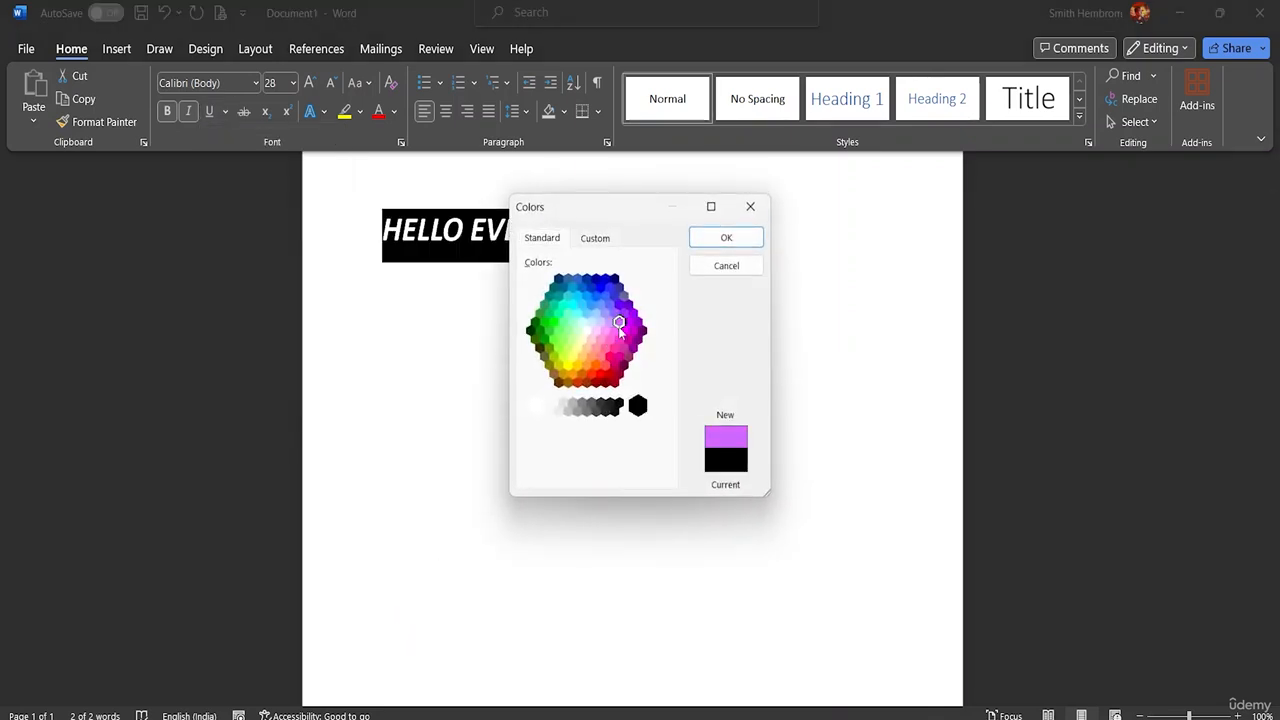
left_click(626, 331)
left_click(633, 330)
left_click(587, 312)
left_click(581, 288)
left_click(587, 279)
left_click(596, 279)
left_click(708, 243)
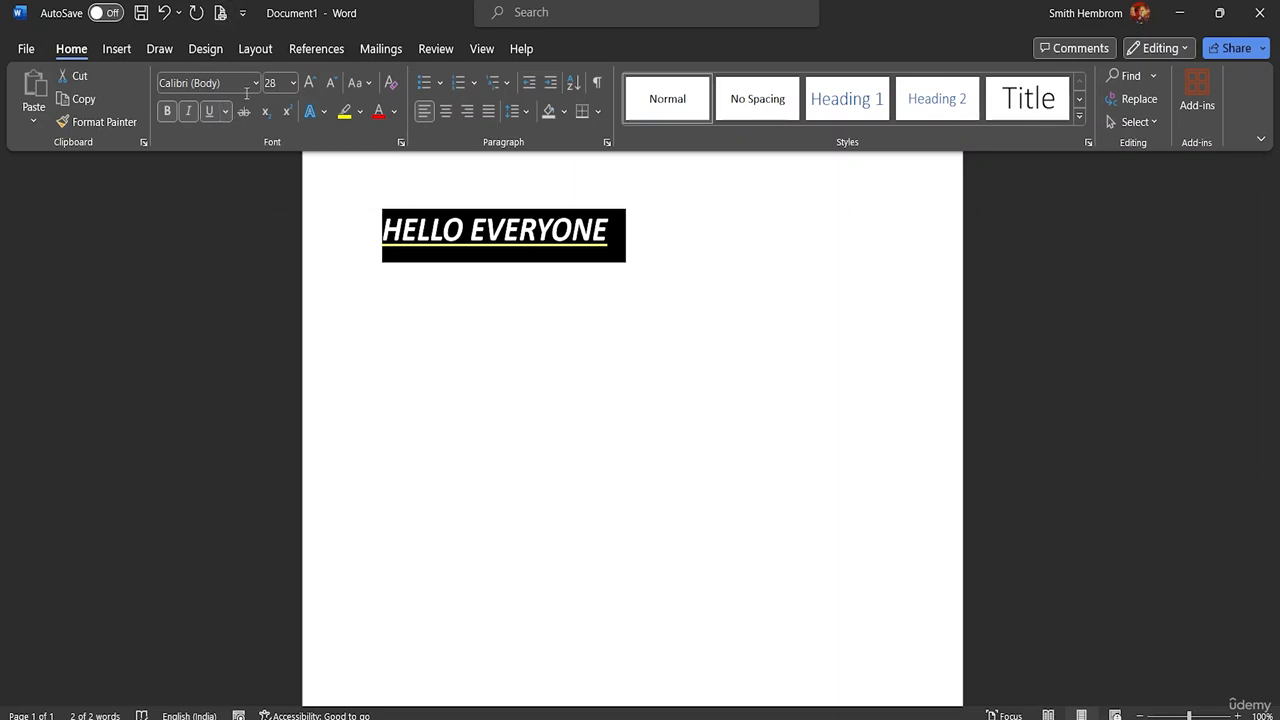
left_click(315, 250)
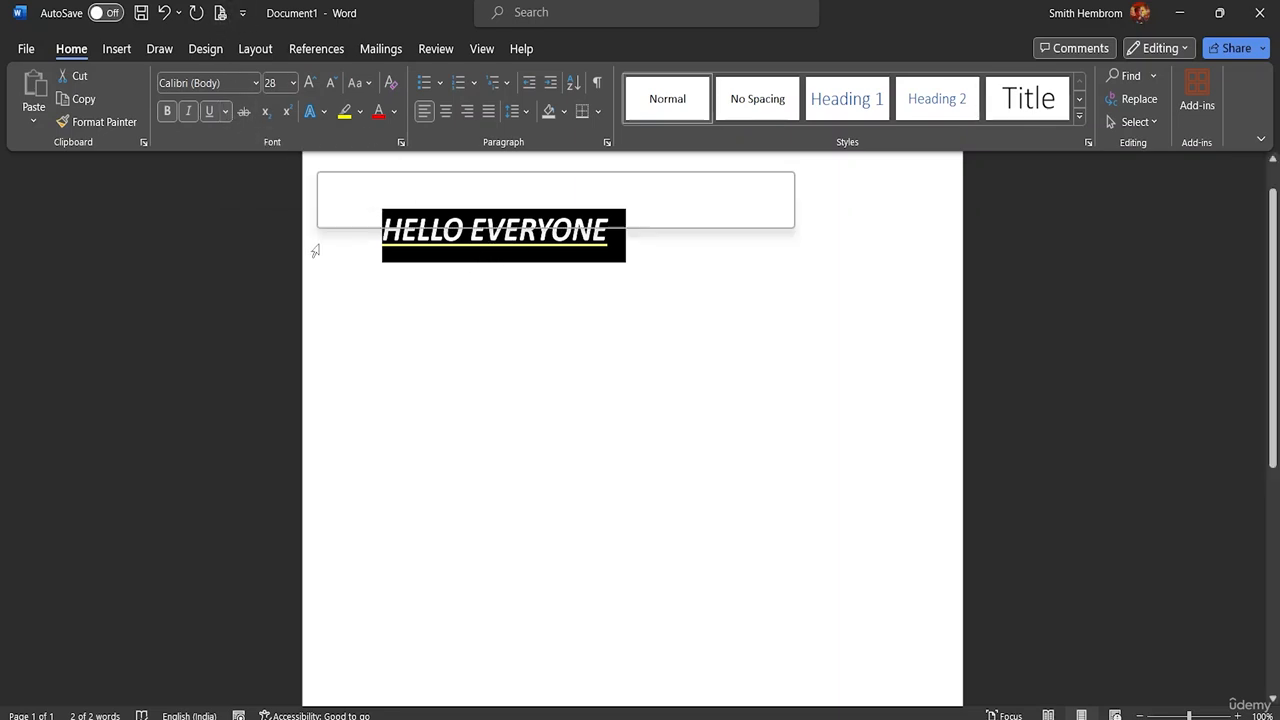
left_click(387, 285)
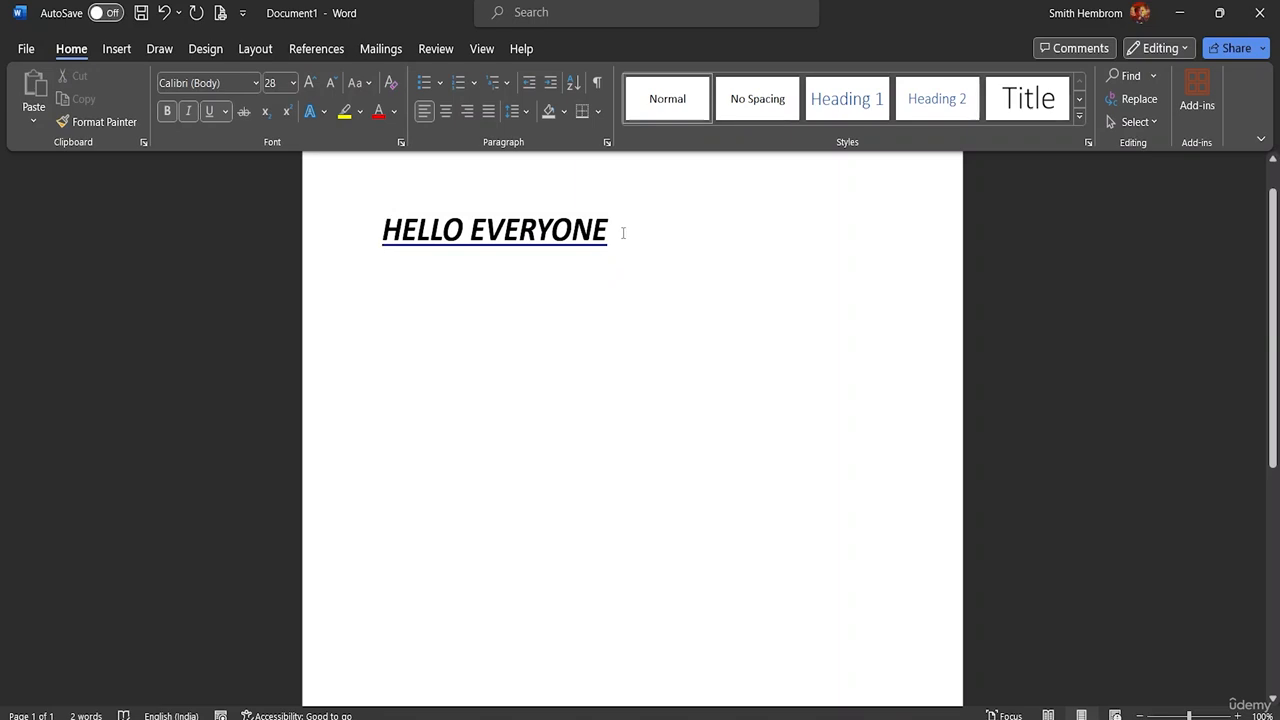
Step: Reselect the greeting line, remove its underline and apply strikethrough to it
left_click_drag(615, 234, 382, 235)
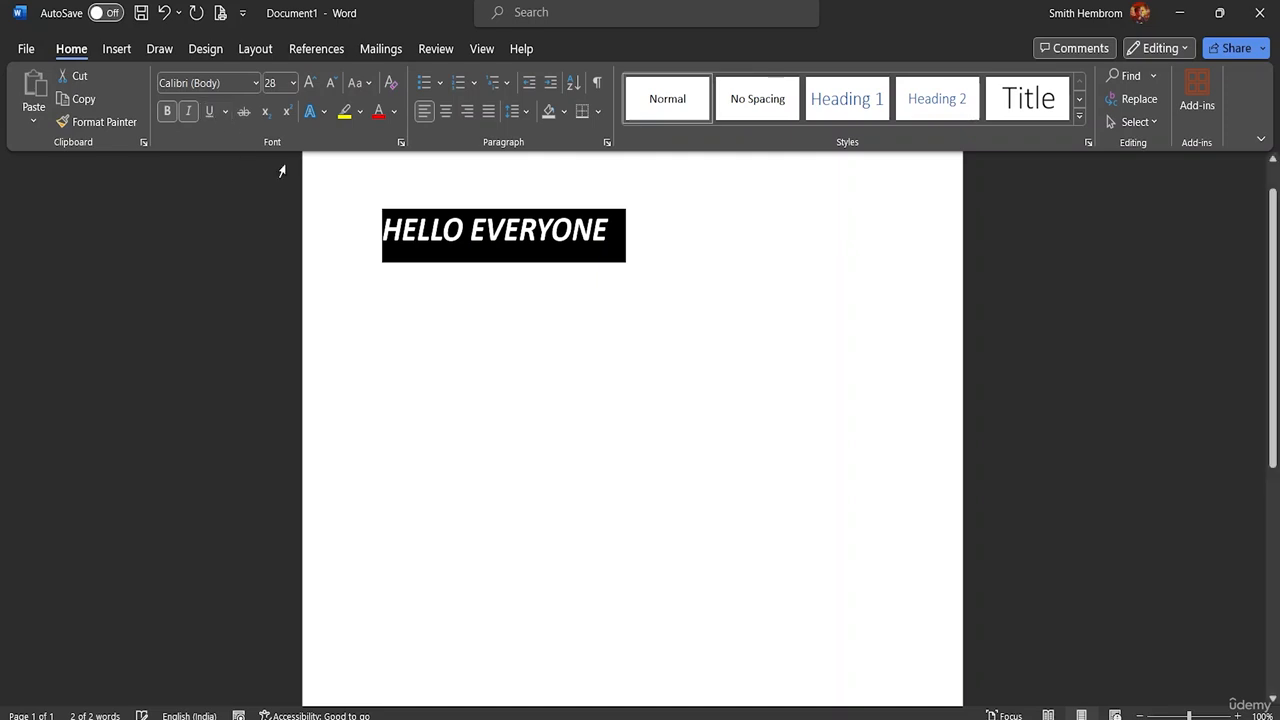
left_click(246, 111)
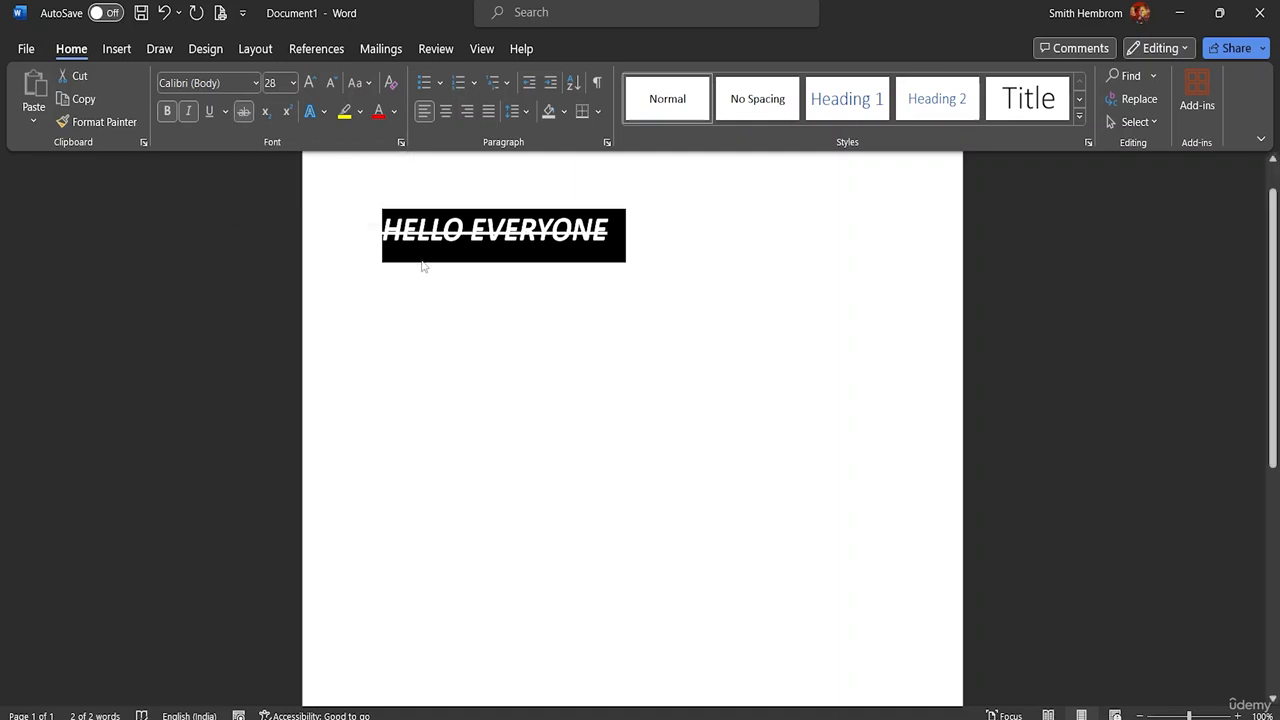
left_click(646, 240)
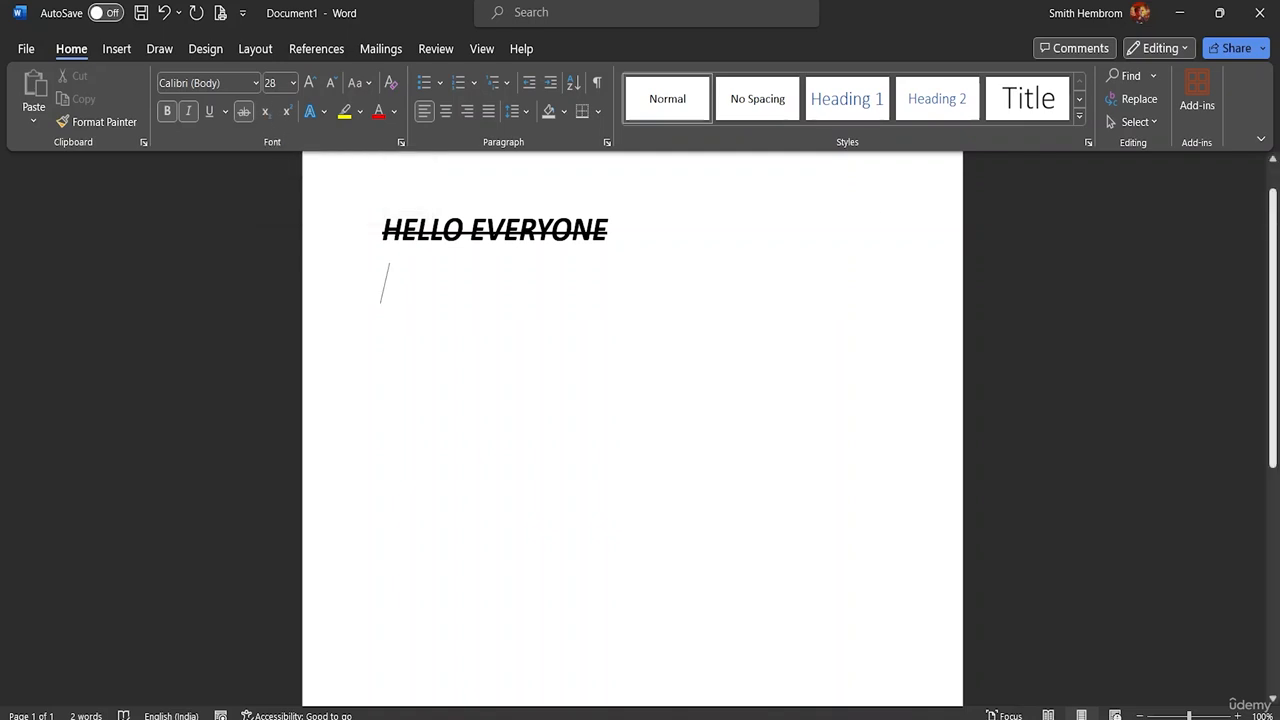
Step: Turn off strikethrough and italic for new text on the empty line below the greeting
type("H")
key("BackSpace")
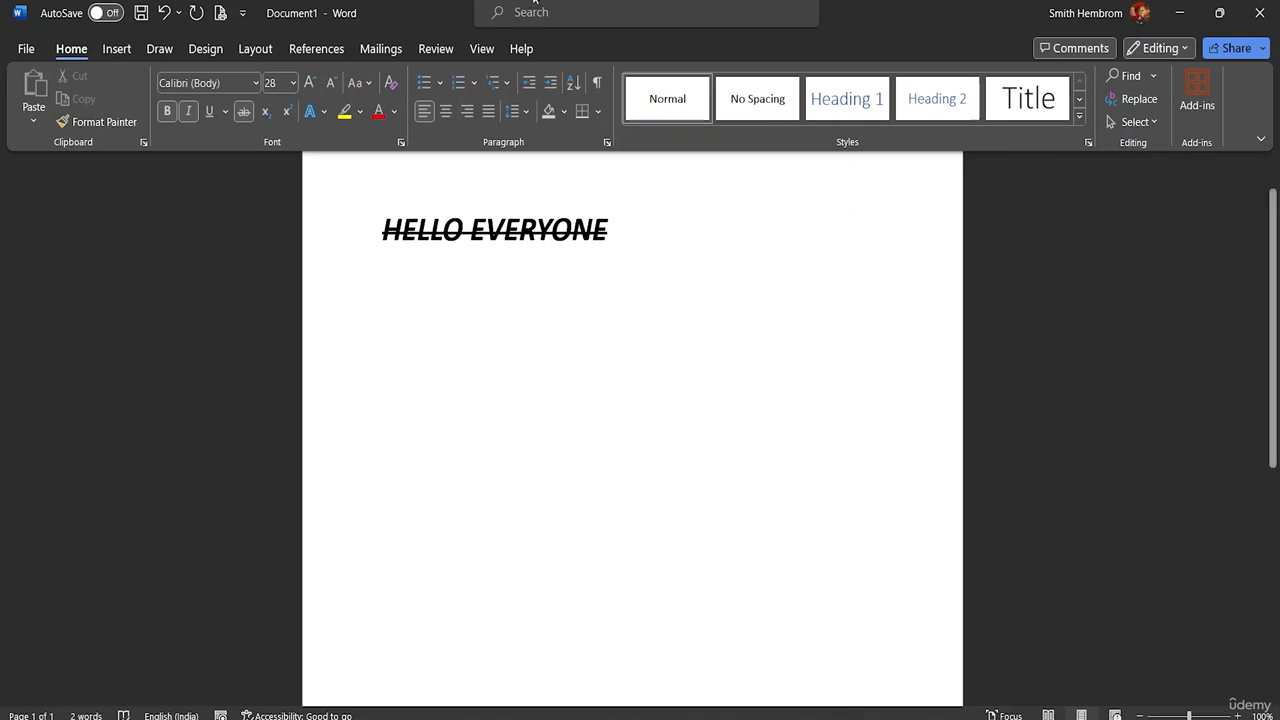
left_click(246, 114)
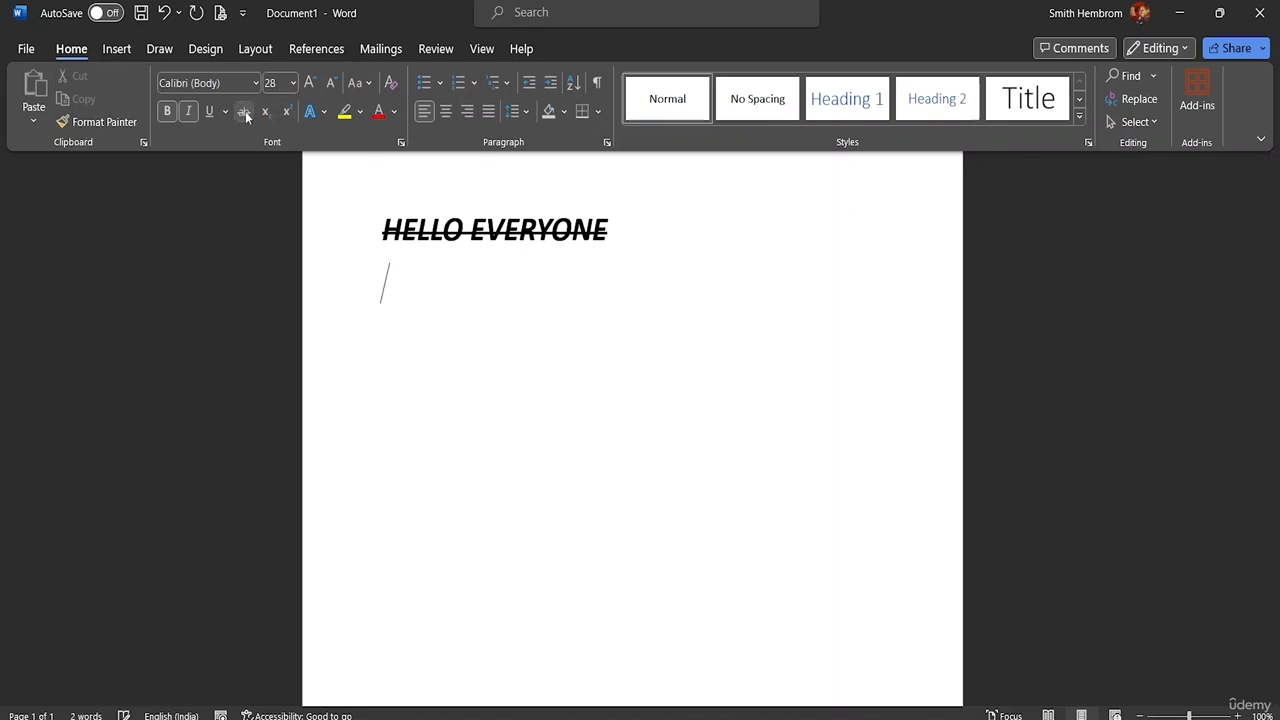
left_click(188, 112)
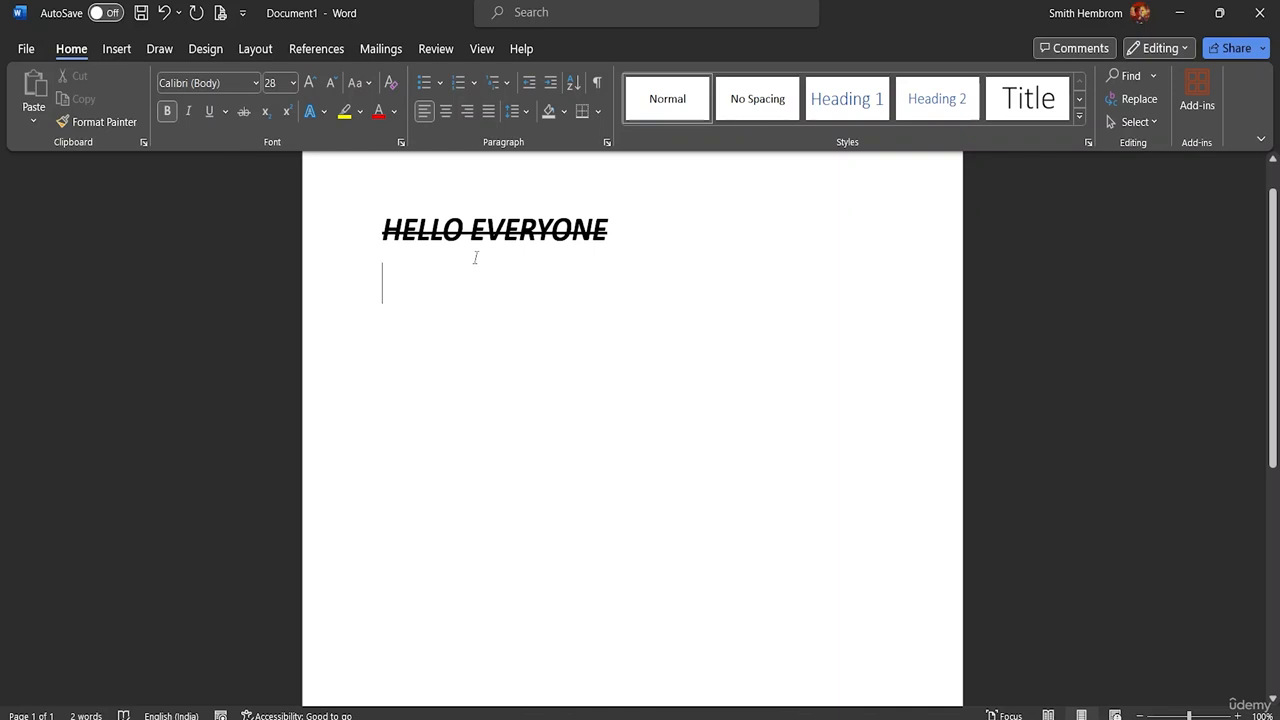
Step: Enter H20 on the line below the greeting and format its 2 as subscript
type(";H")
key("BackSpace")
key("BackSpace")
type("H")
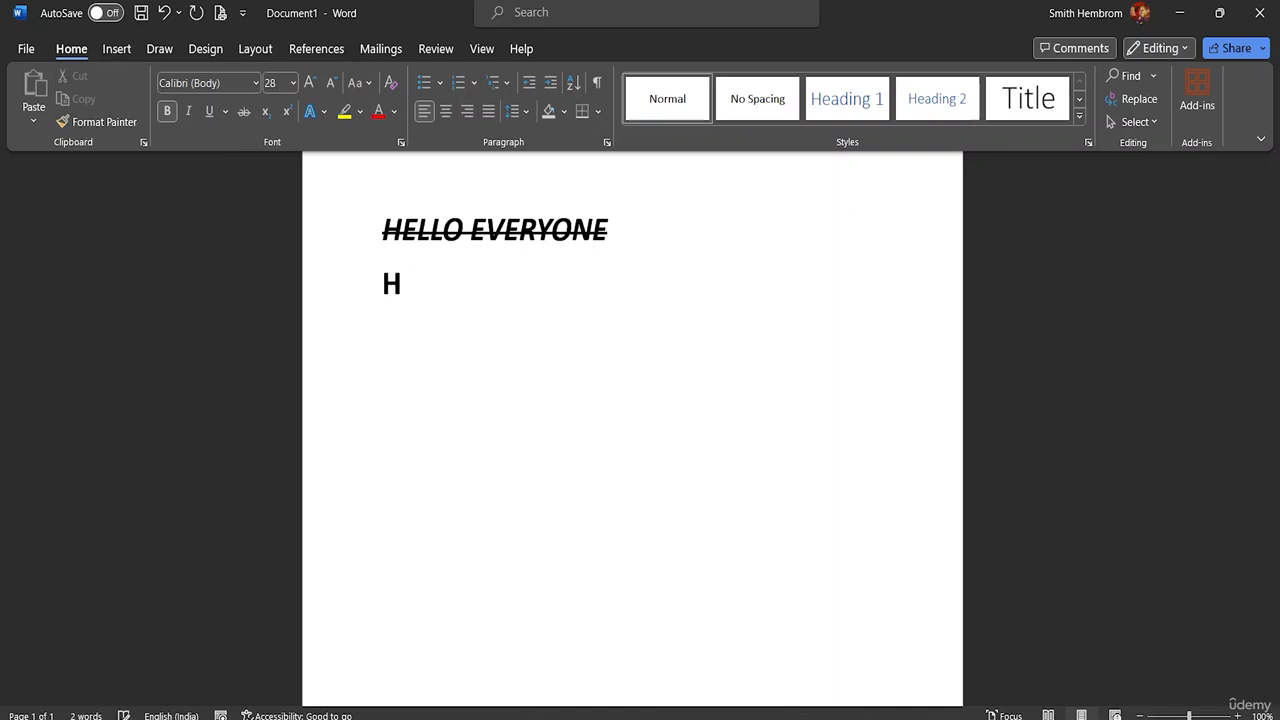
type("20")
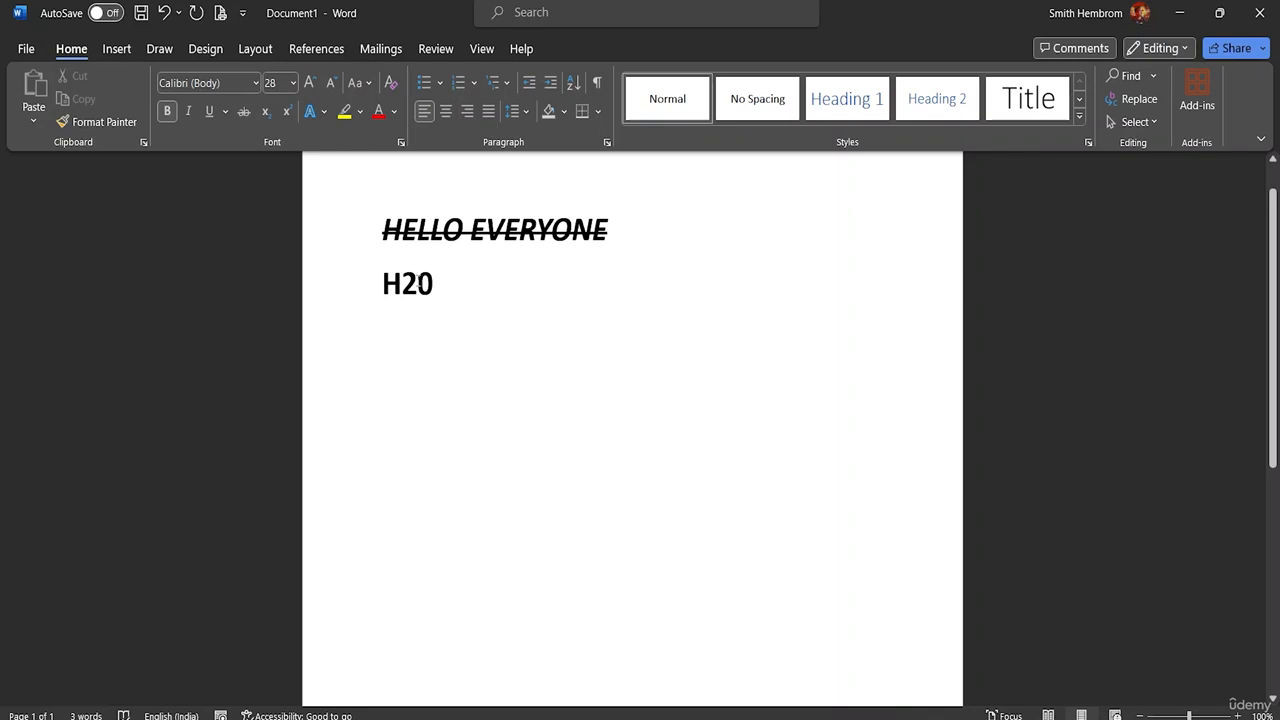
left_click_drag(418, 284, 403, 284)
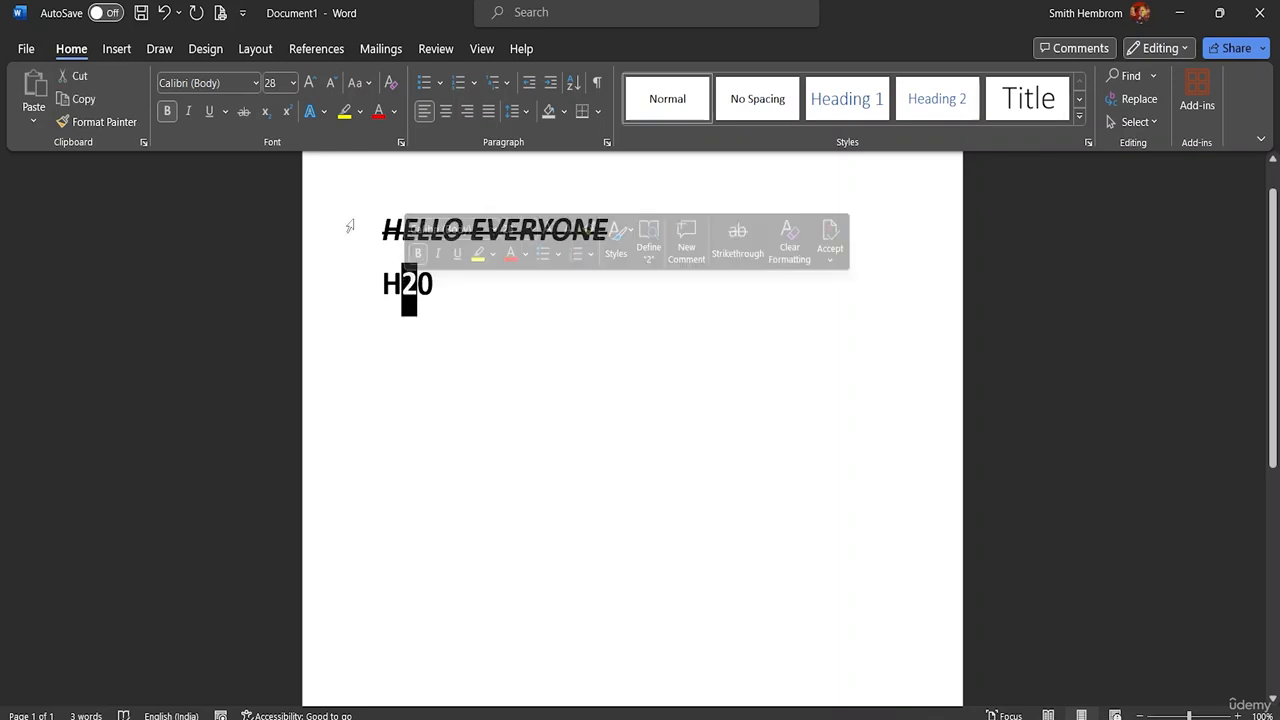
left_click(265, 112)
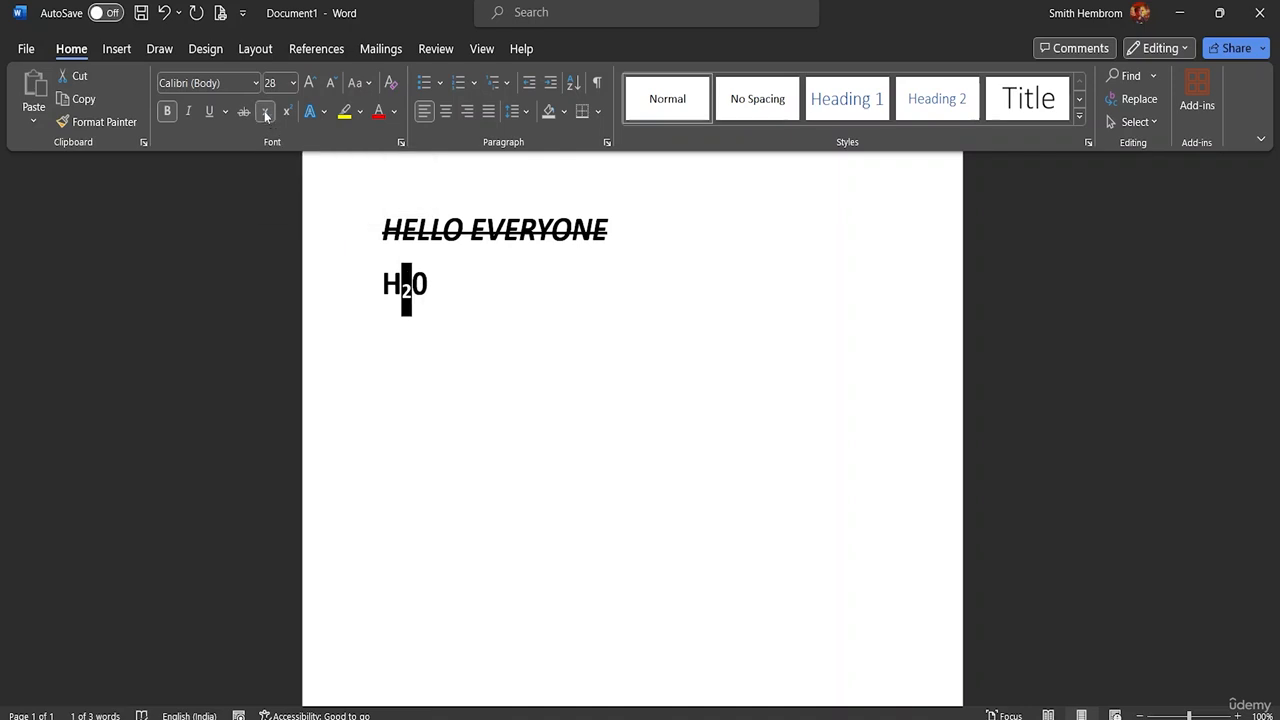
Step: Enter 305 after H20 on the same line and format its 5 as superscript
left_click(441, 287)
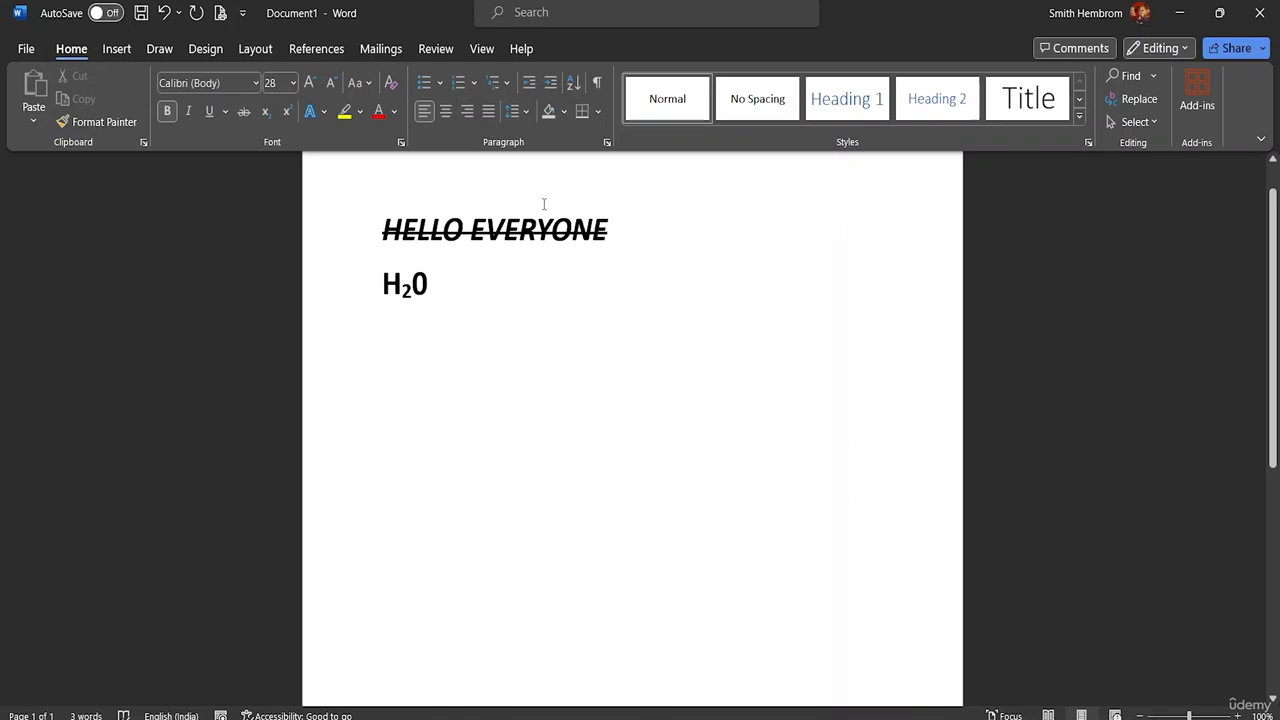
type("305")
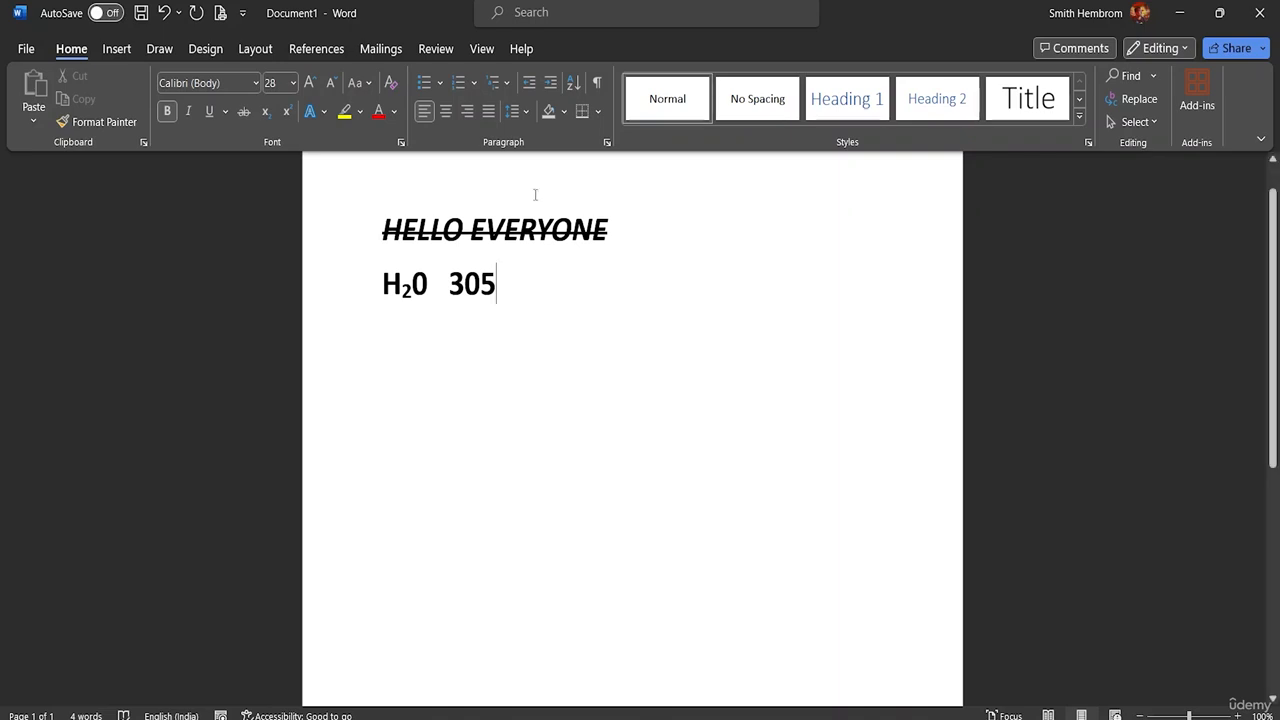
left_click_drag(497, 285, 481, 287)
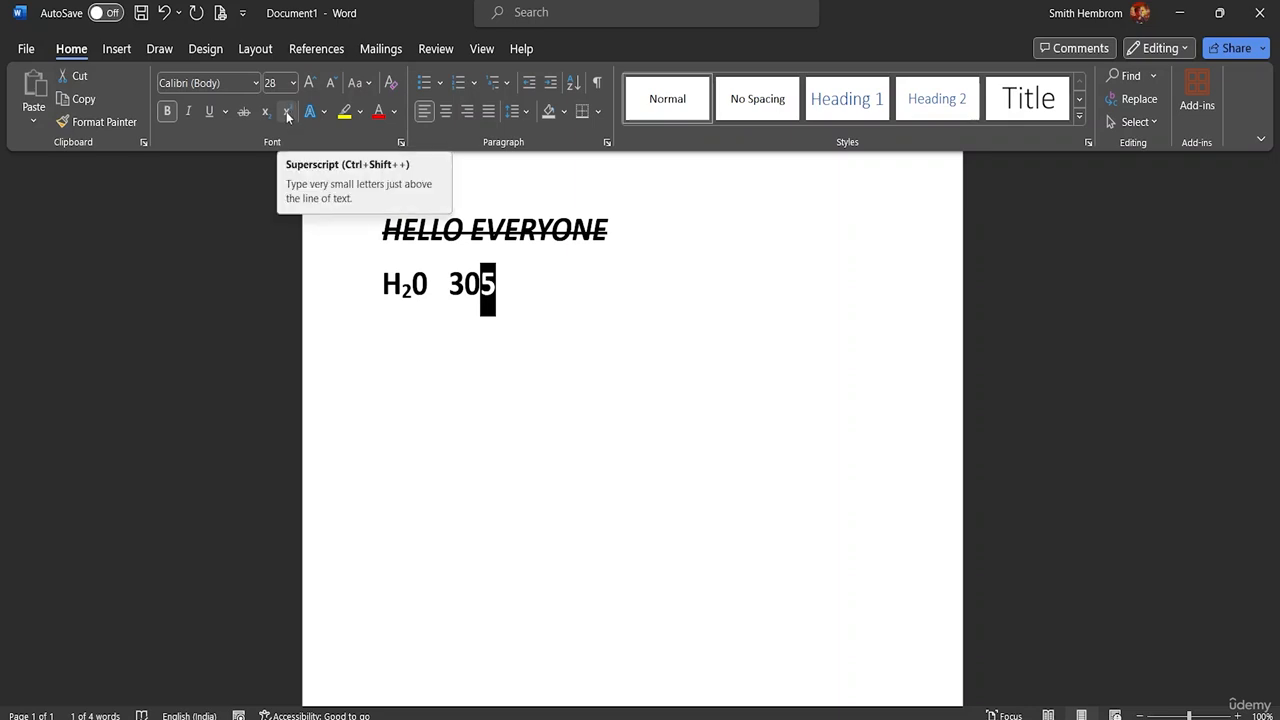
left_click(287, 116)
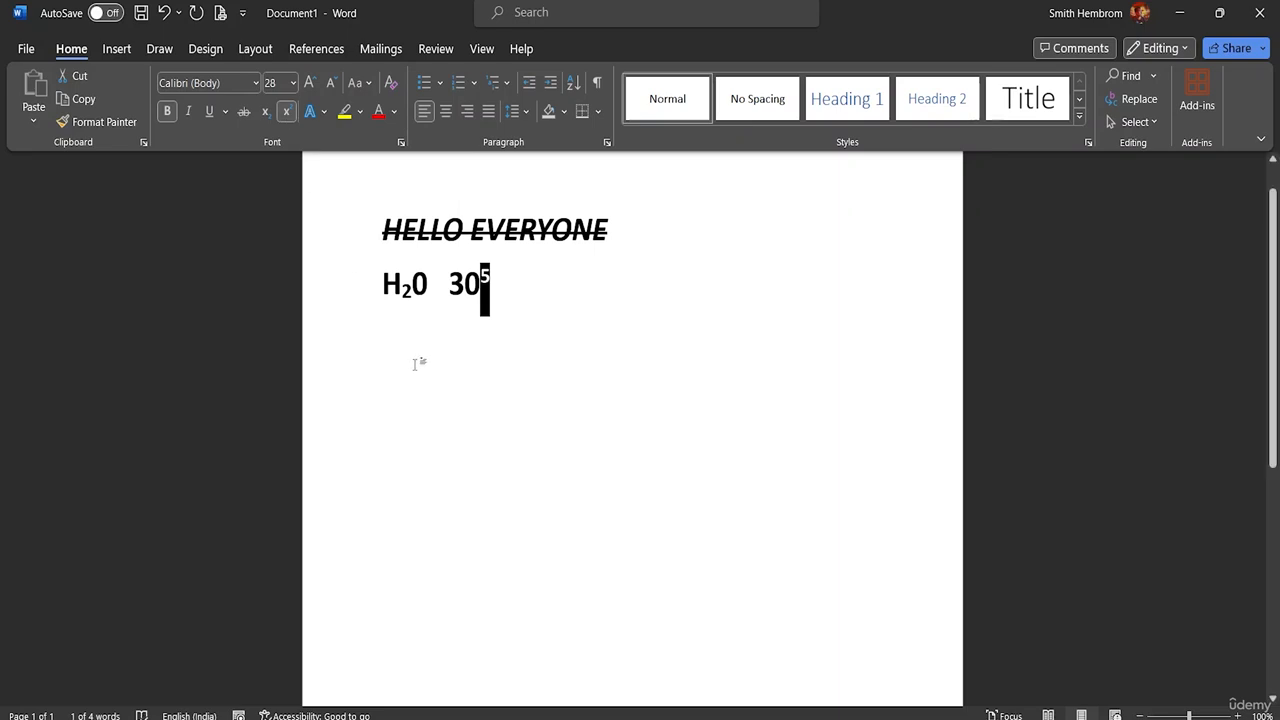
left_click(414, 362)
left_click(492, 281)
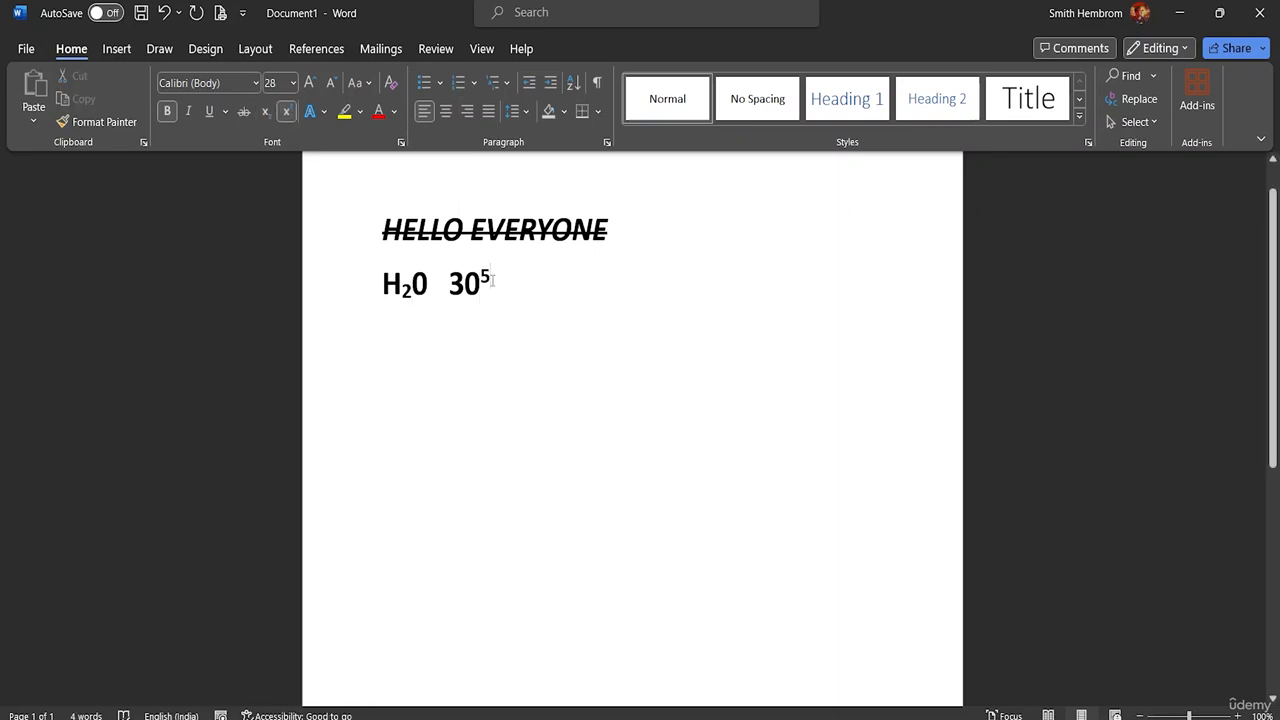
Step: Color the superscript 5 red and deselect it
left_click_drag(492, 281, 480, 282)
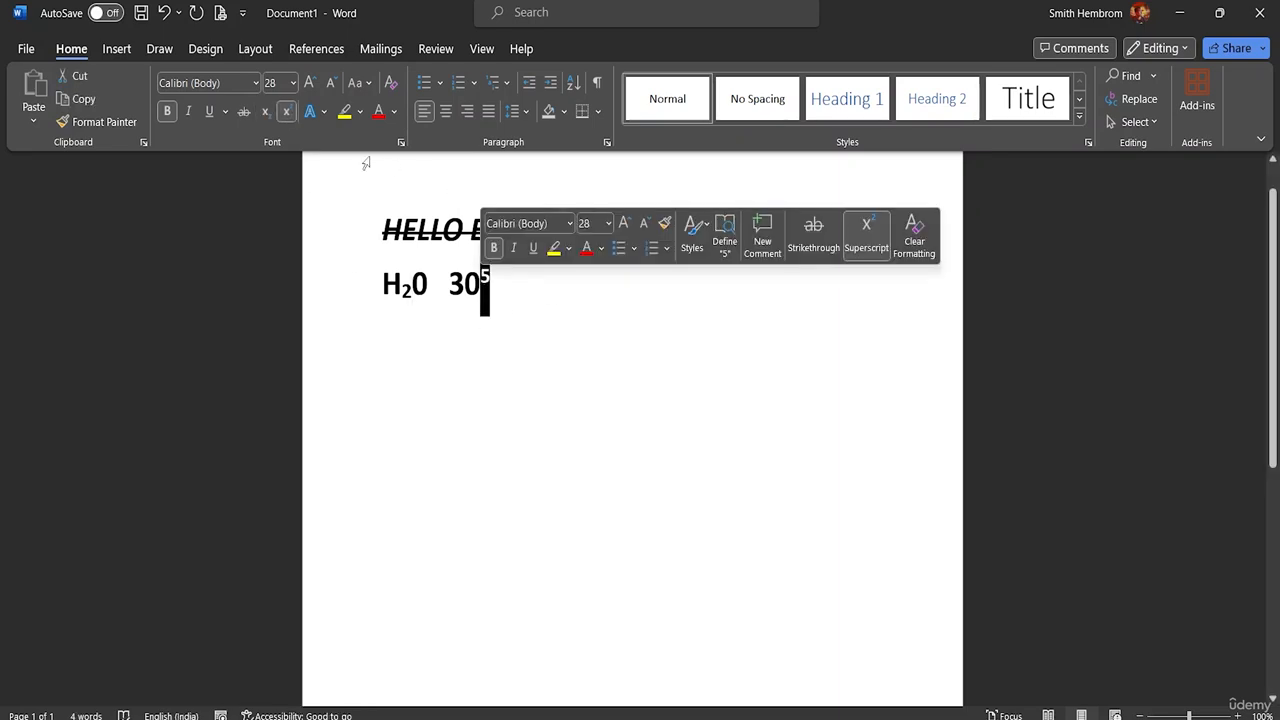
left_click(387, 117)
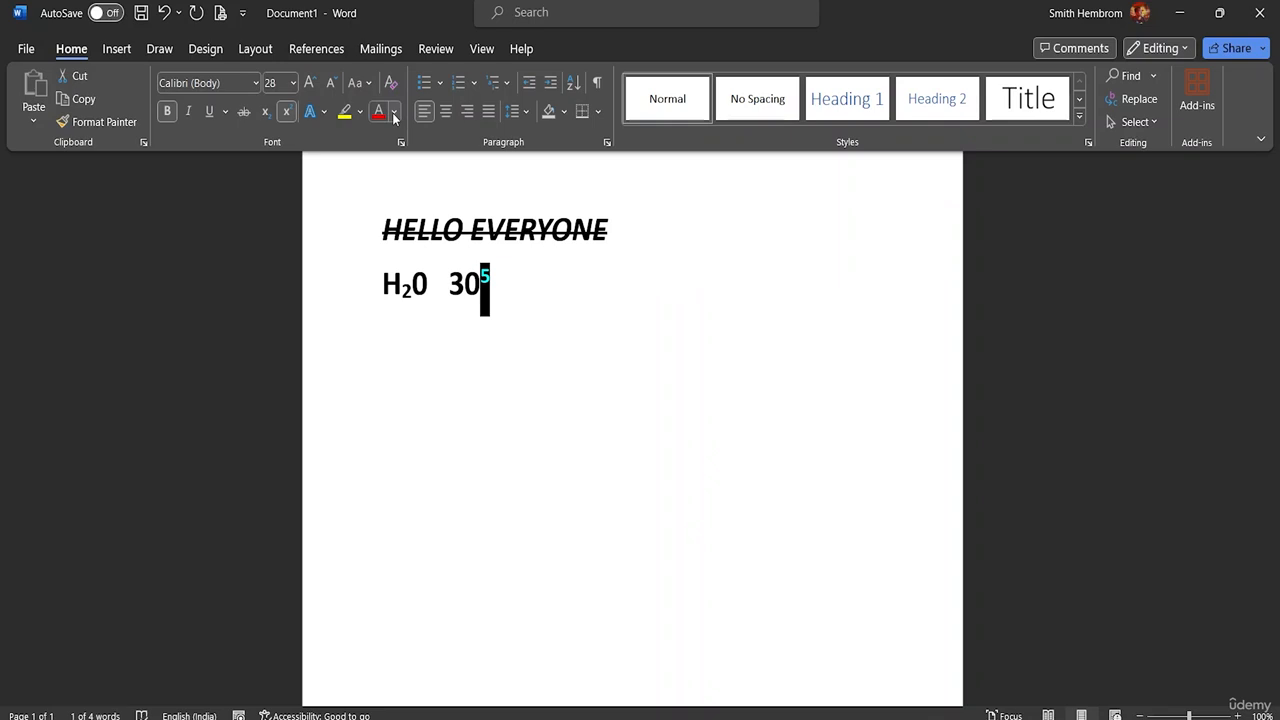
left_click(518, 323)
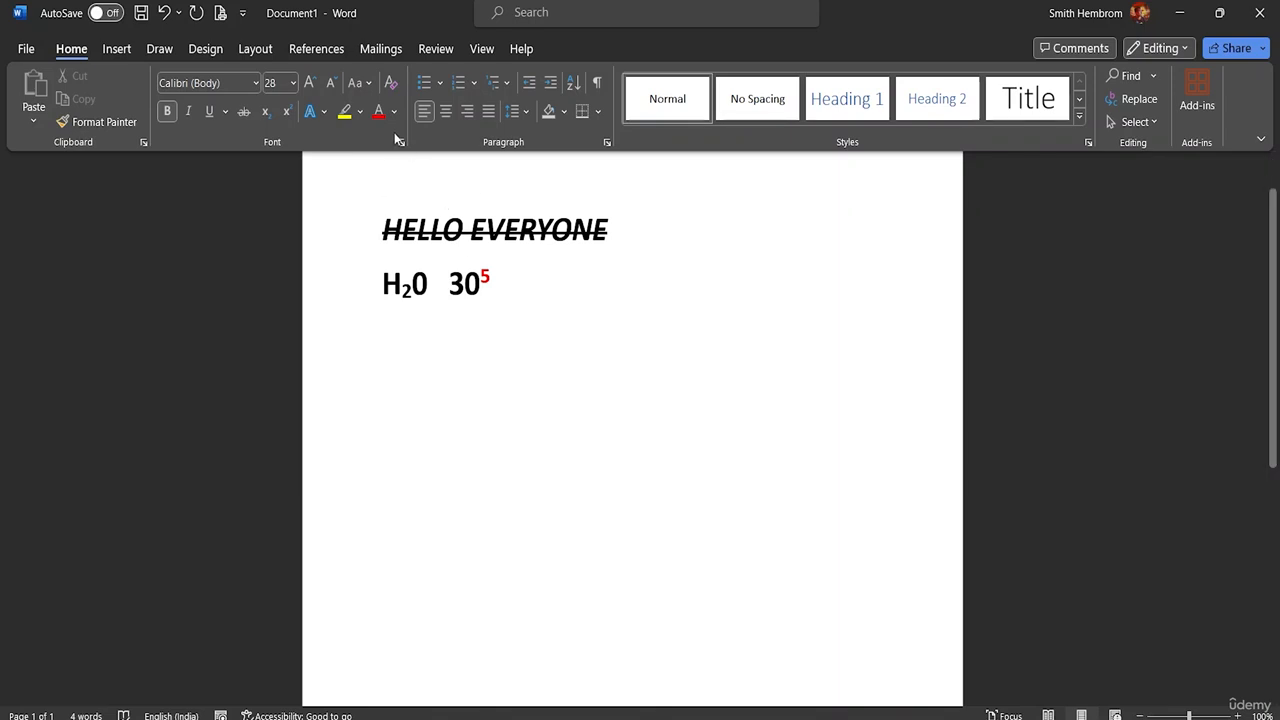
Step: Select the HELLO EVERYONE line and remove its strikethrough and italic formatting
left_click(324, 114)
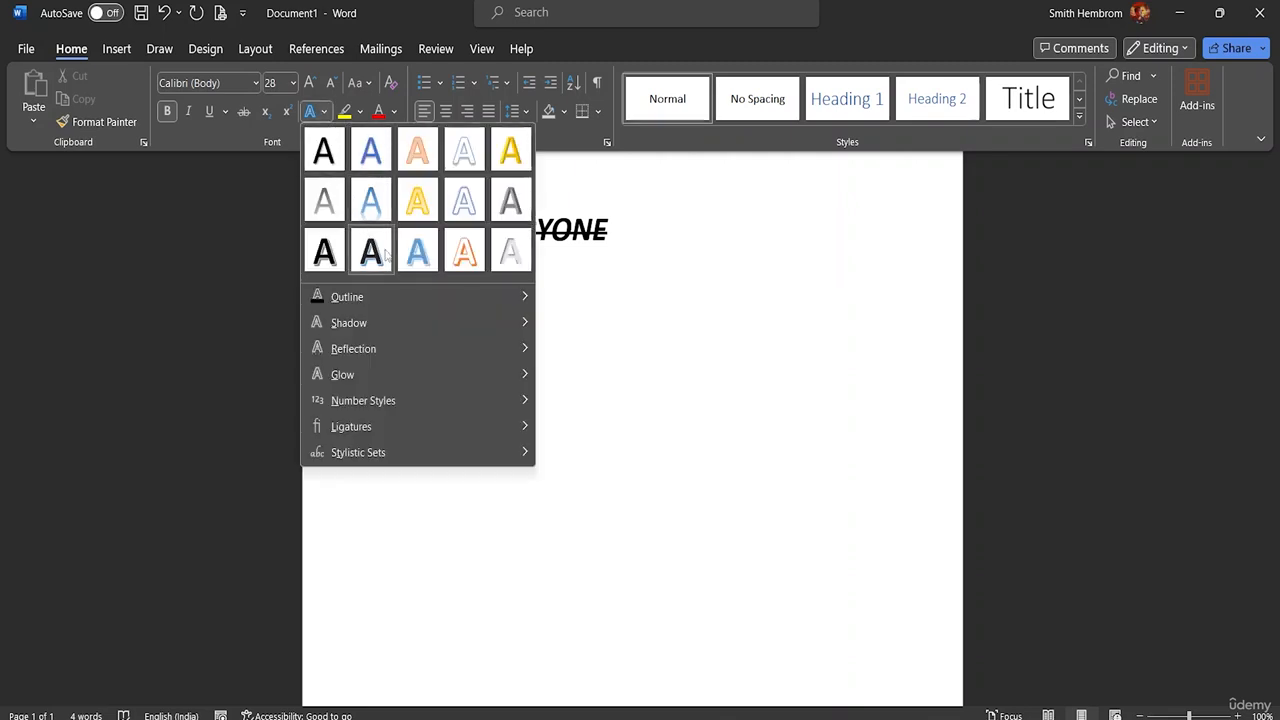
left_click(456, 205)
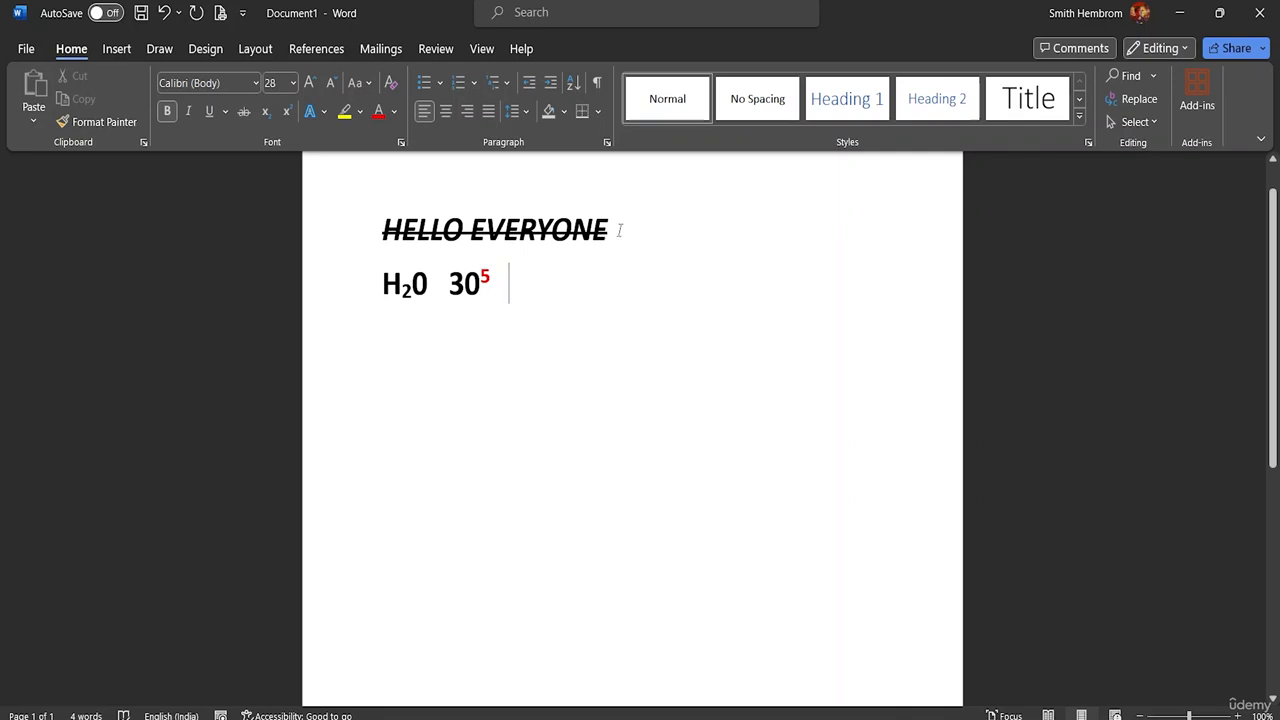
left_click_drag(620, 230, 382, 232)
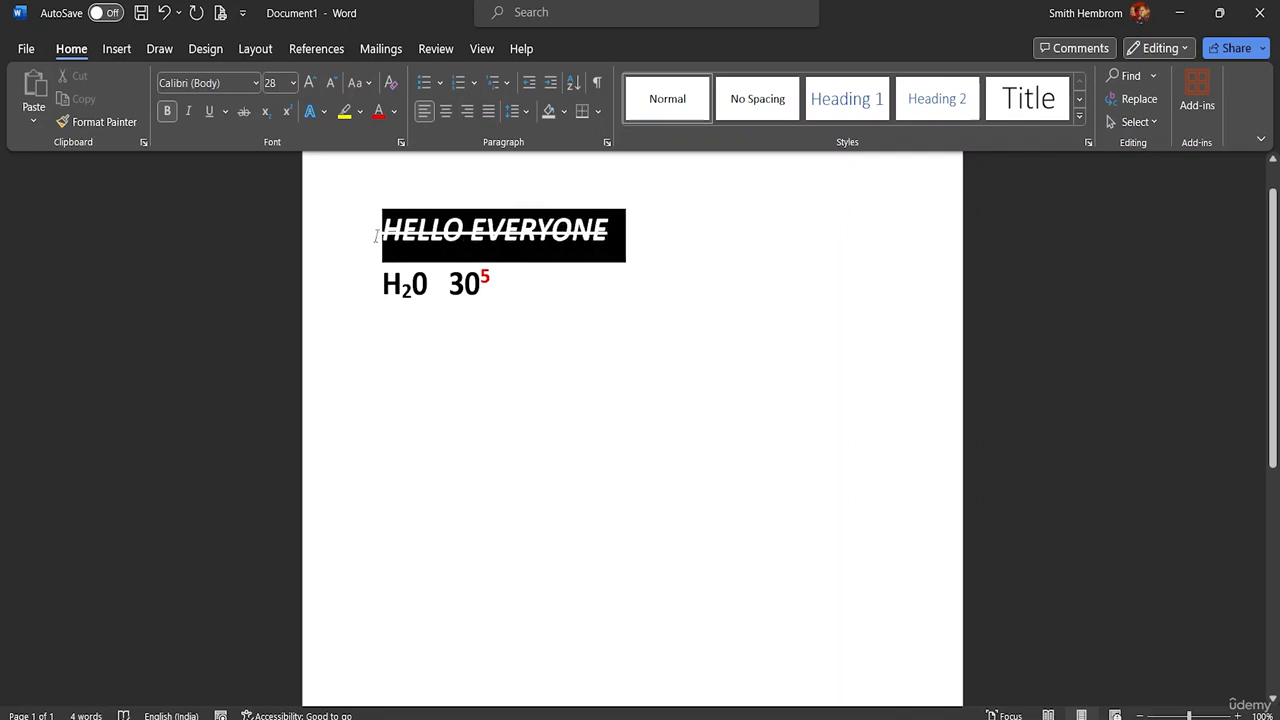
left_click(247, 111)
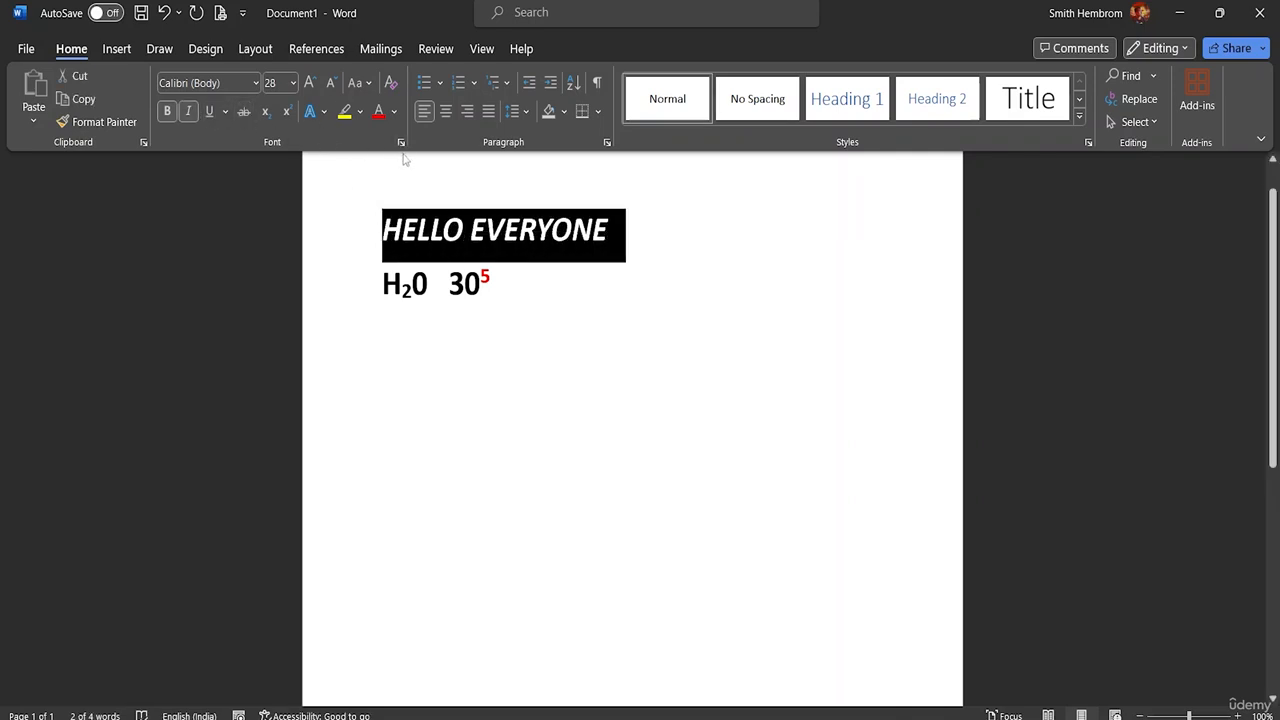
left_click(187, 112)
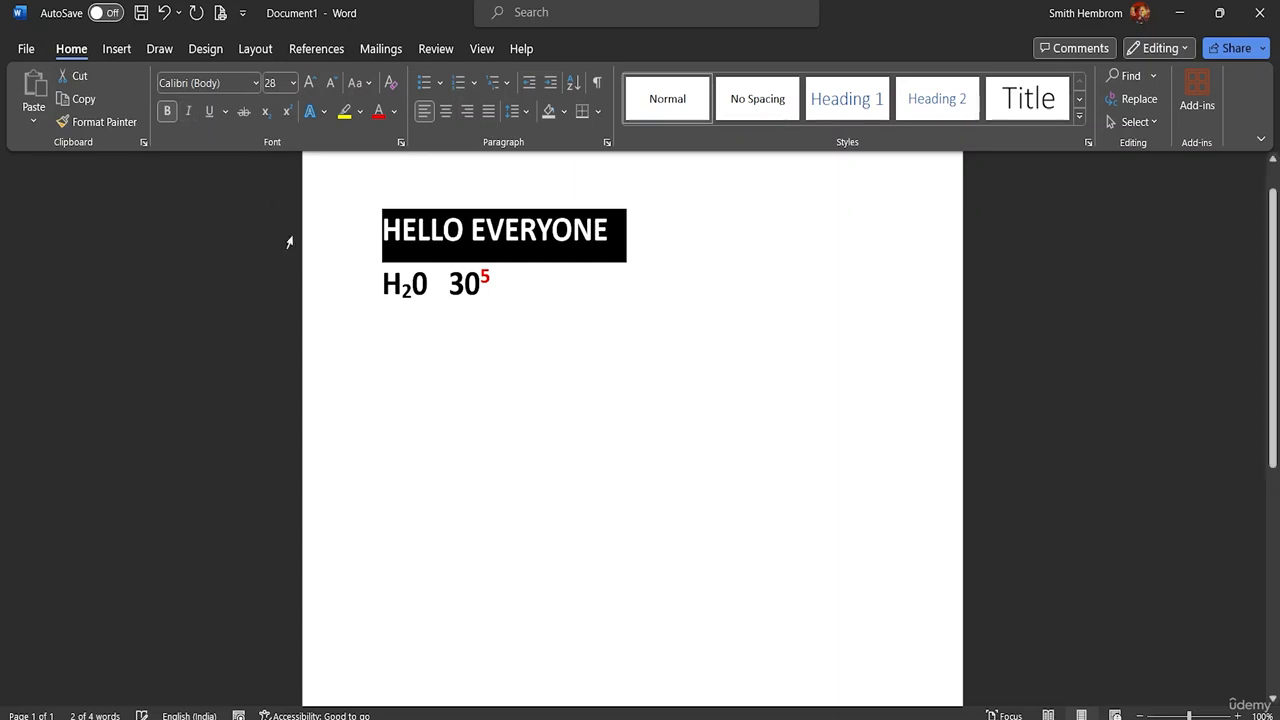
Step: Apply the text effect Fill: Gold, Accent color 4; Soft Bevel to the greeting line
left_click(326, 111)
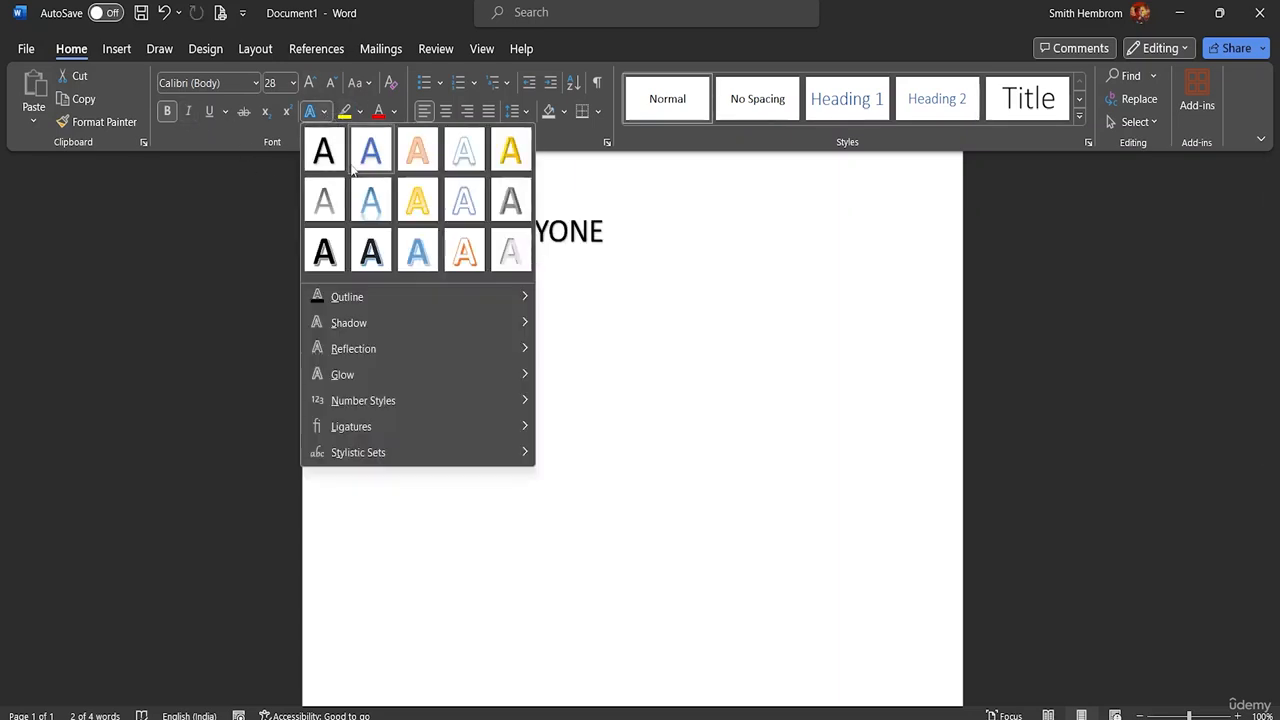
left_click(511, 148)
left_click(625, 256)
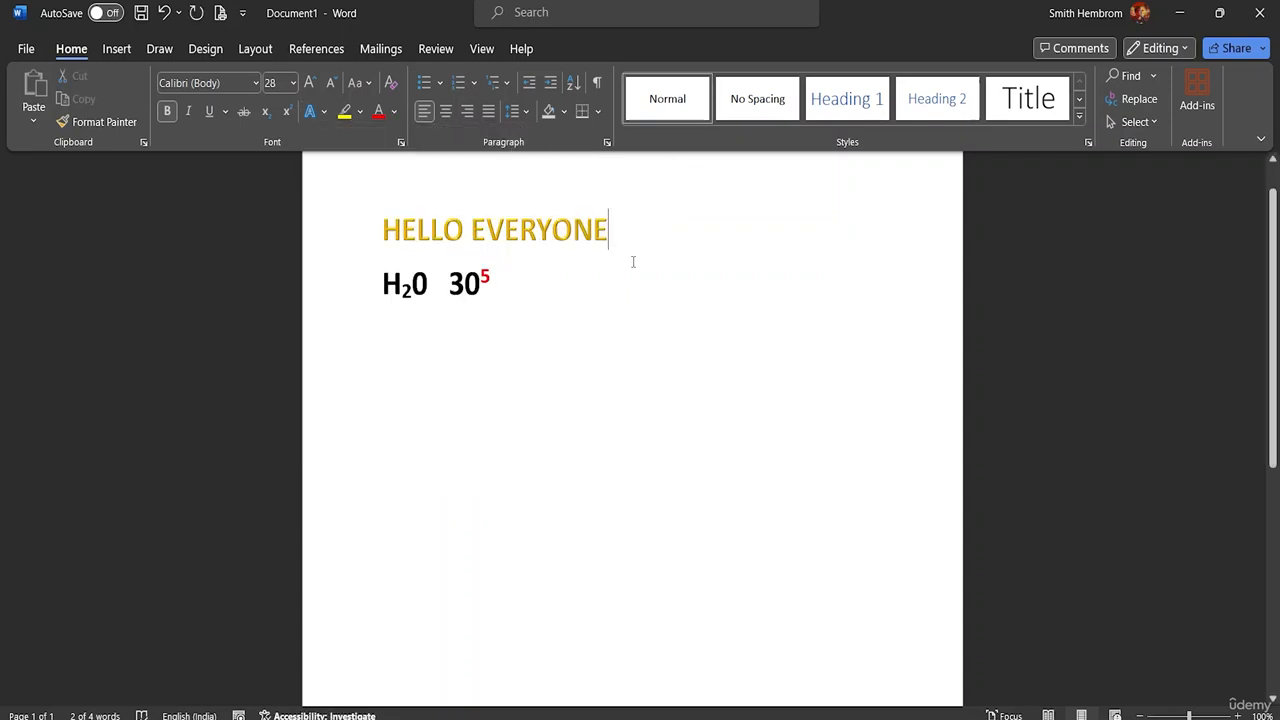
Step: Set the greeting line's font size to 48 and deselect the text
left_click_drag(583, 230, 383, 230)
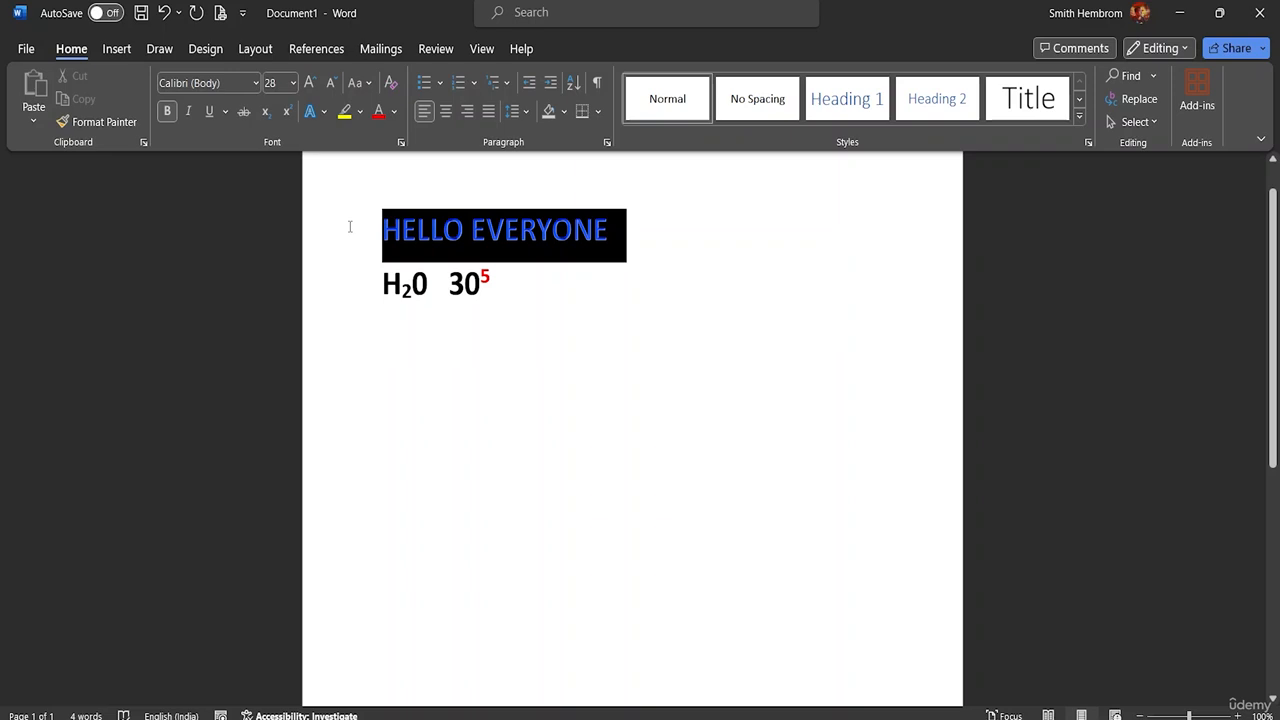
left_click(293, 83)
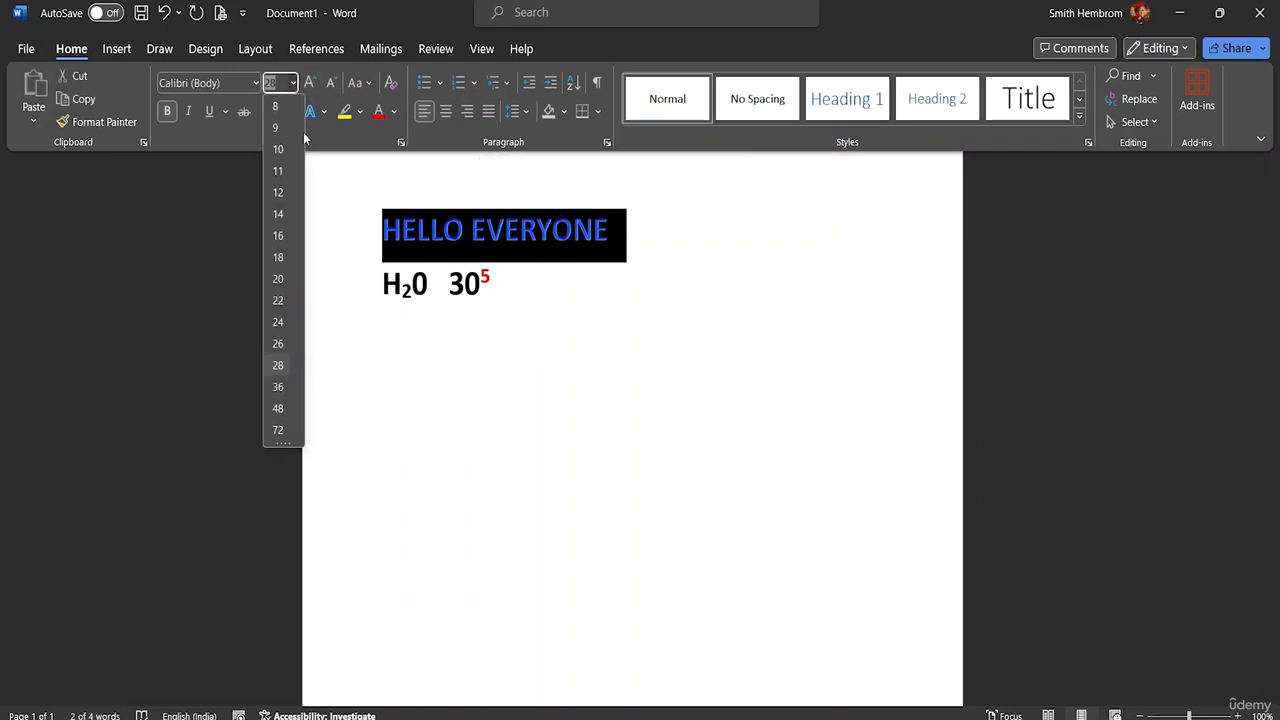
left_click(278, 408)
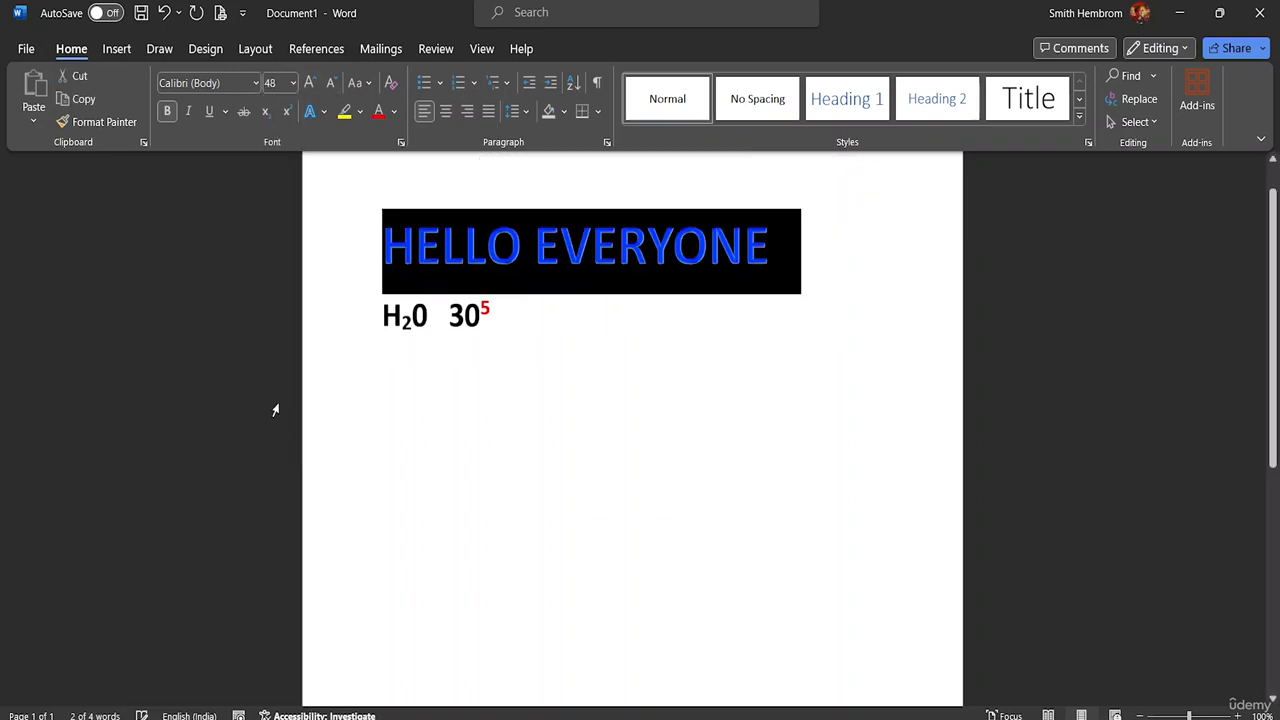
left_click(752, 298)
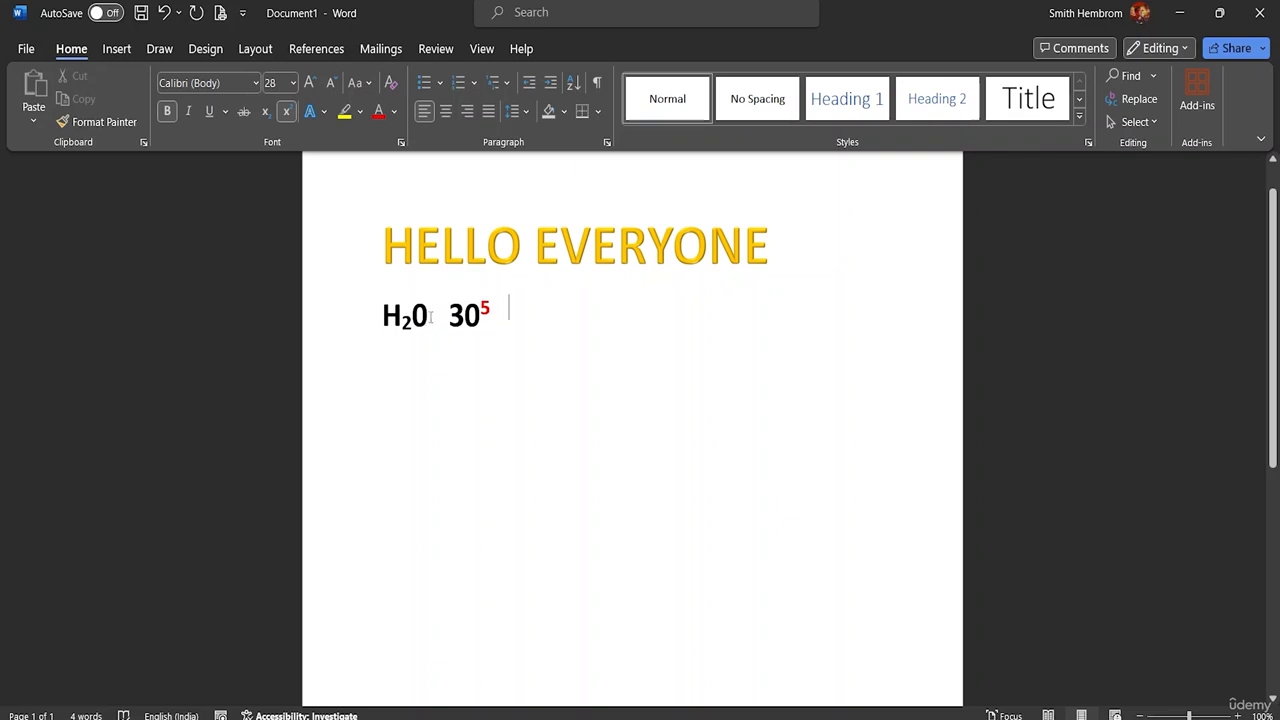
Step: Highlight H20 on the second line in yellow
left_click_drag(431, 316, 381, 316)
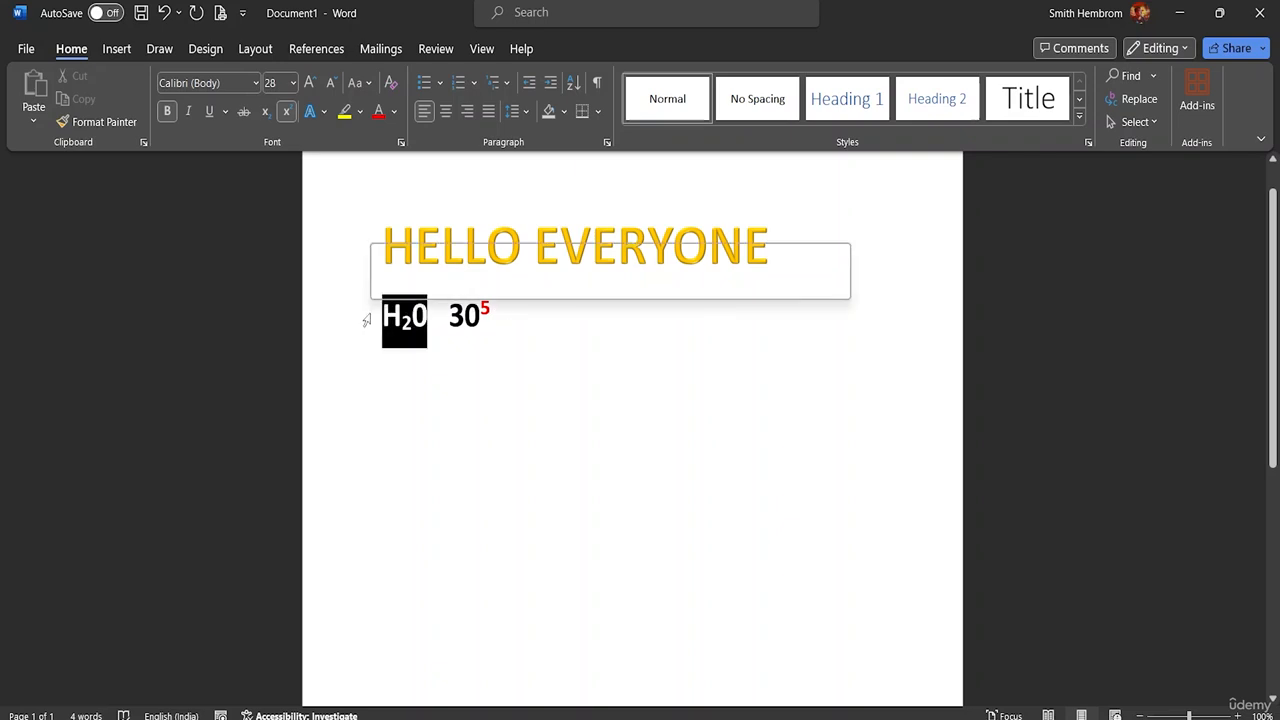
left_click(361, 113)
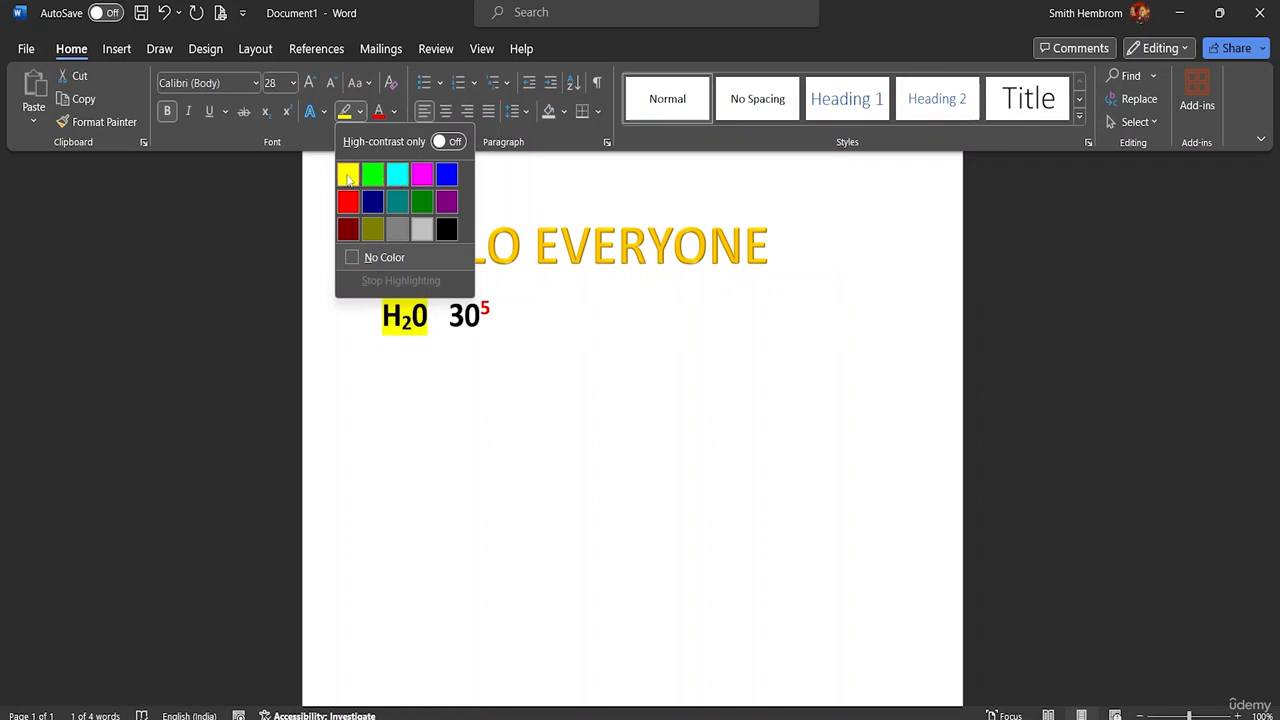
left_click(348, 178)
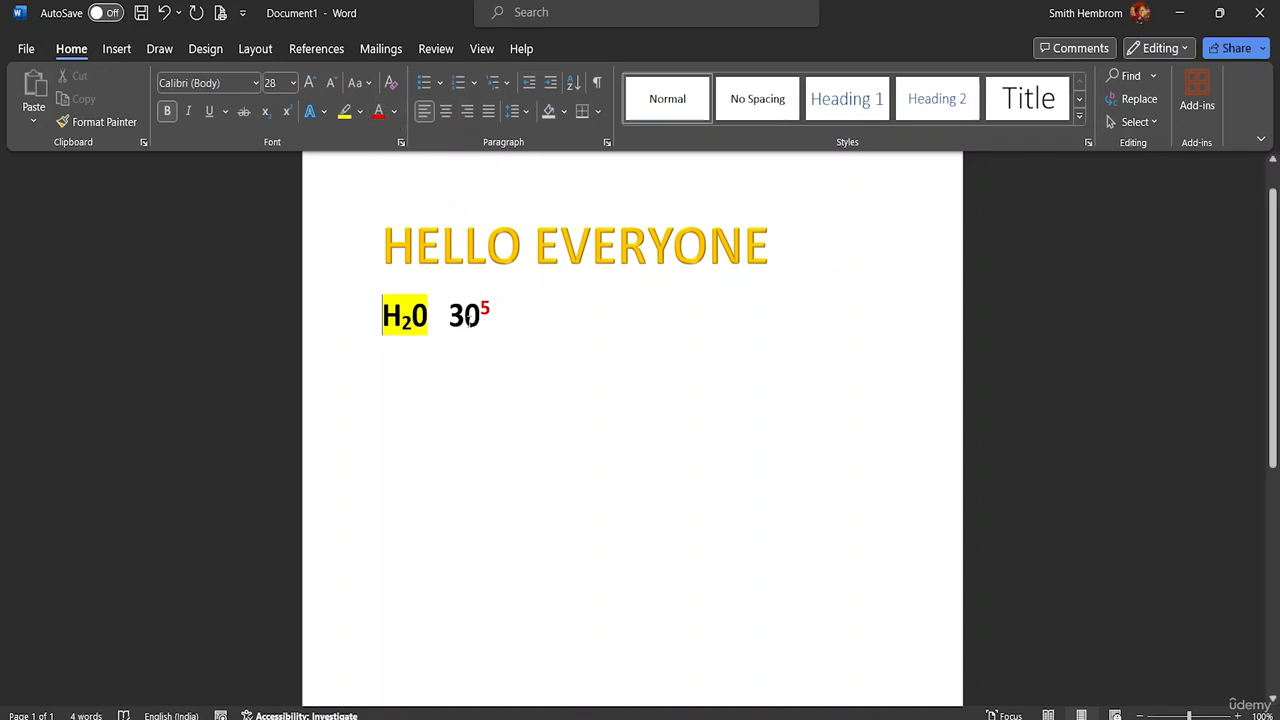
Step: Turn off superscript at the end of the second line and enter MS WORD CLASS there
left_click(555, 316)
key("ctrl+shift+equal")
type("MS ")
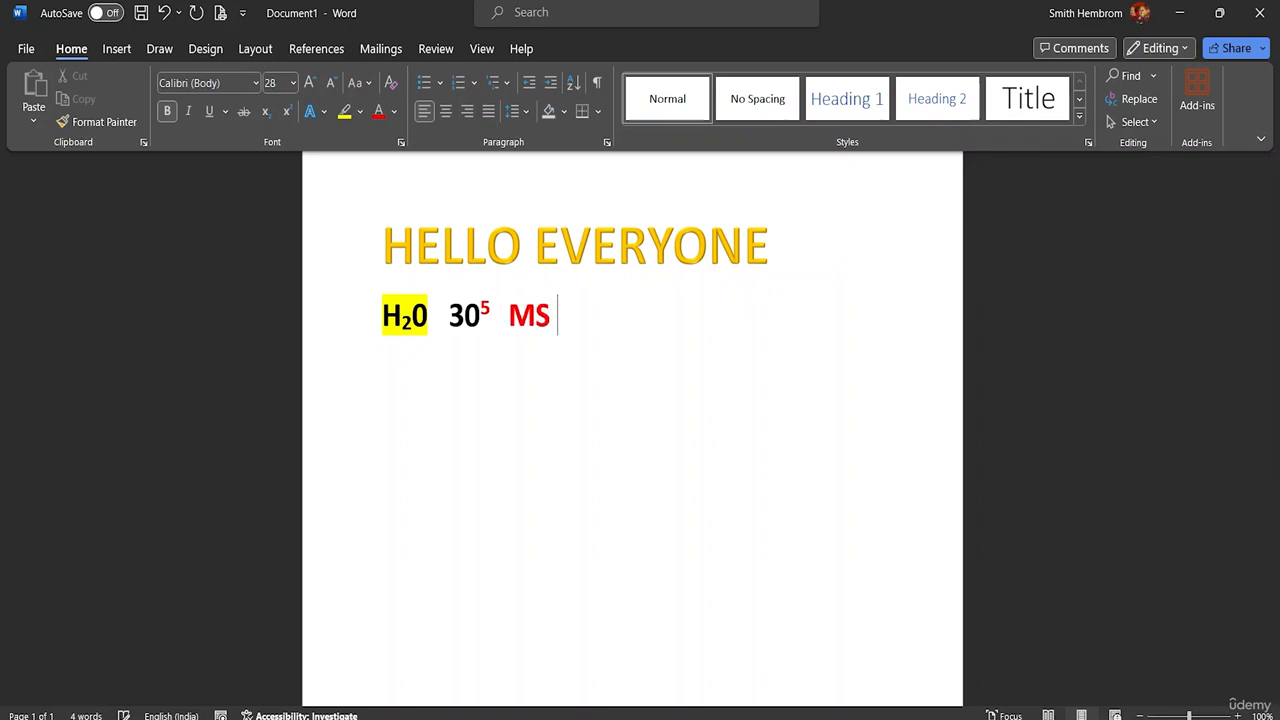
type("WORD ")
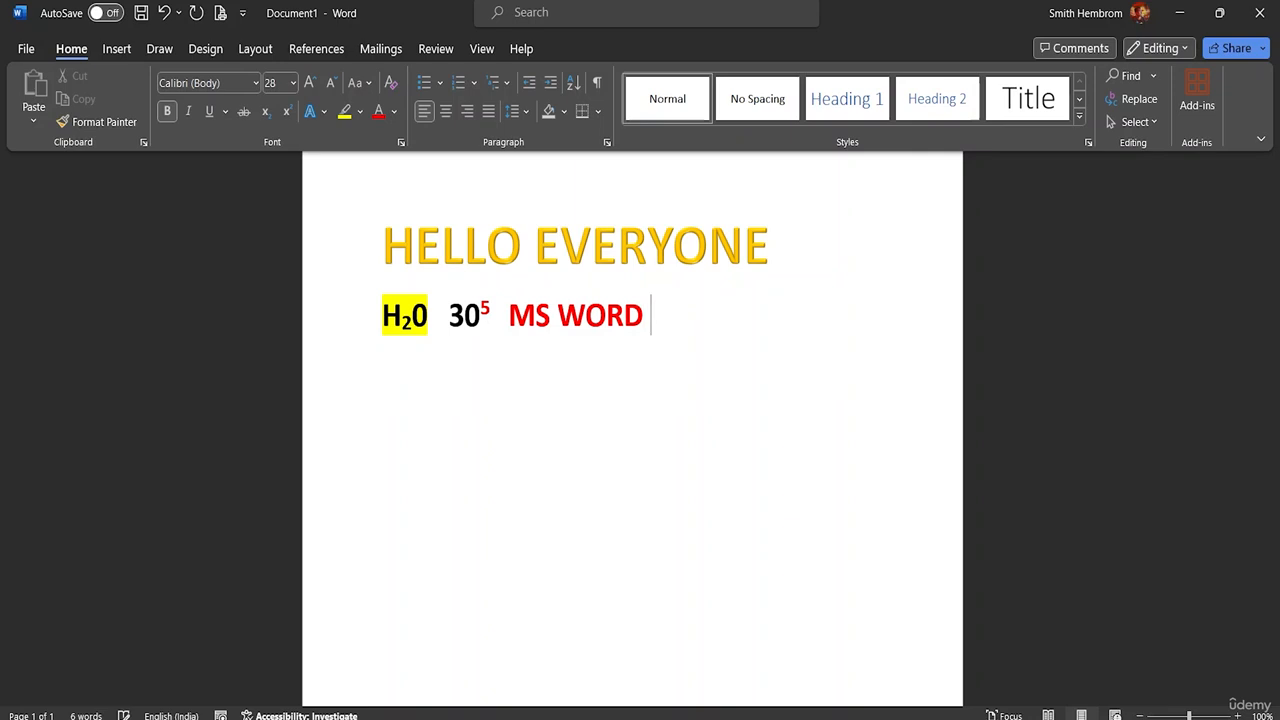
type("CLASS")
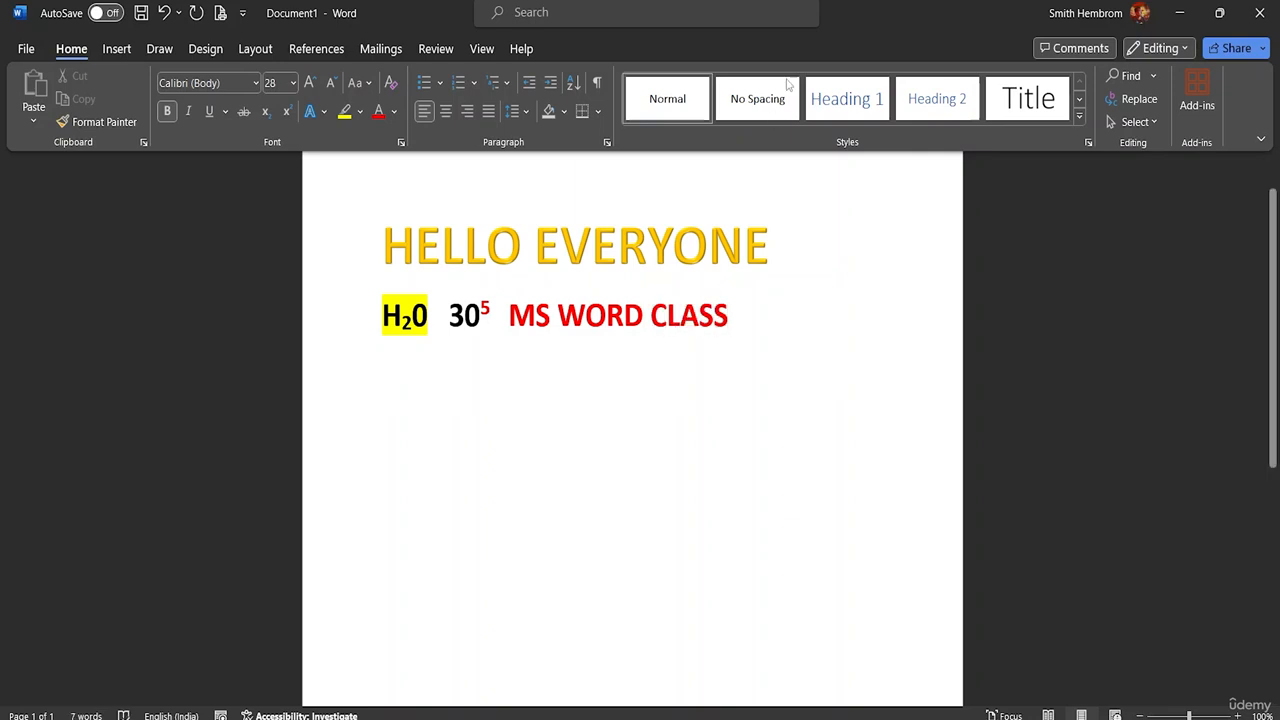
Step: Select only the words MS WORD CLASS and set their font size to 28
left_click(394, 111)
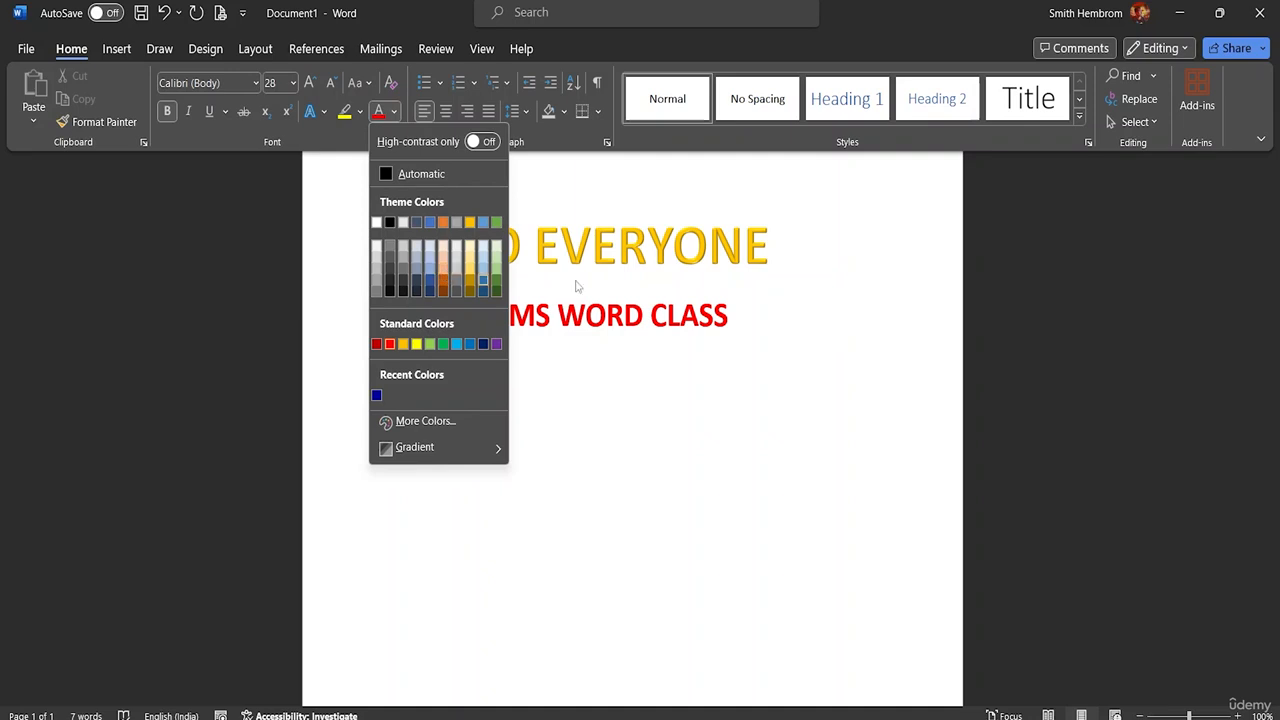
left_click(743, 319)
left_click_drag(730, 318, 449, 318)
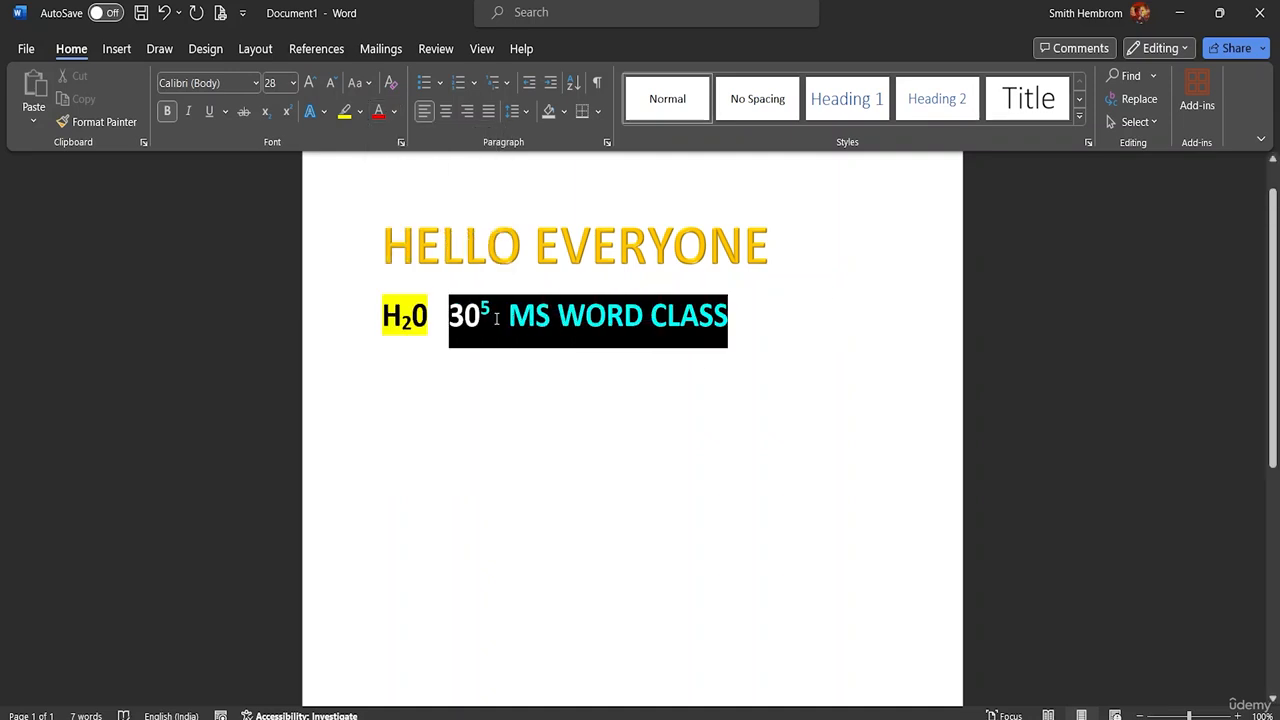
left_click(510, 316)
left_click_drag(744, 312, 509, 316)
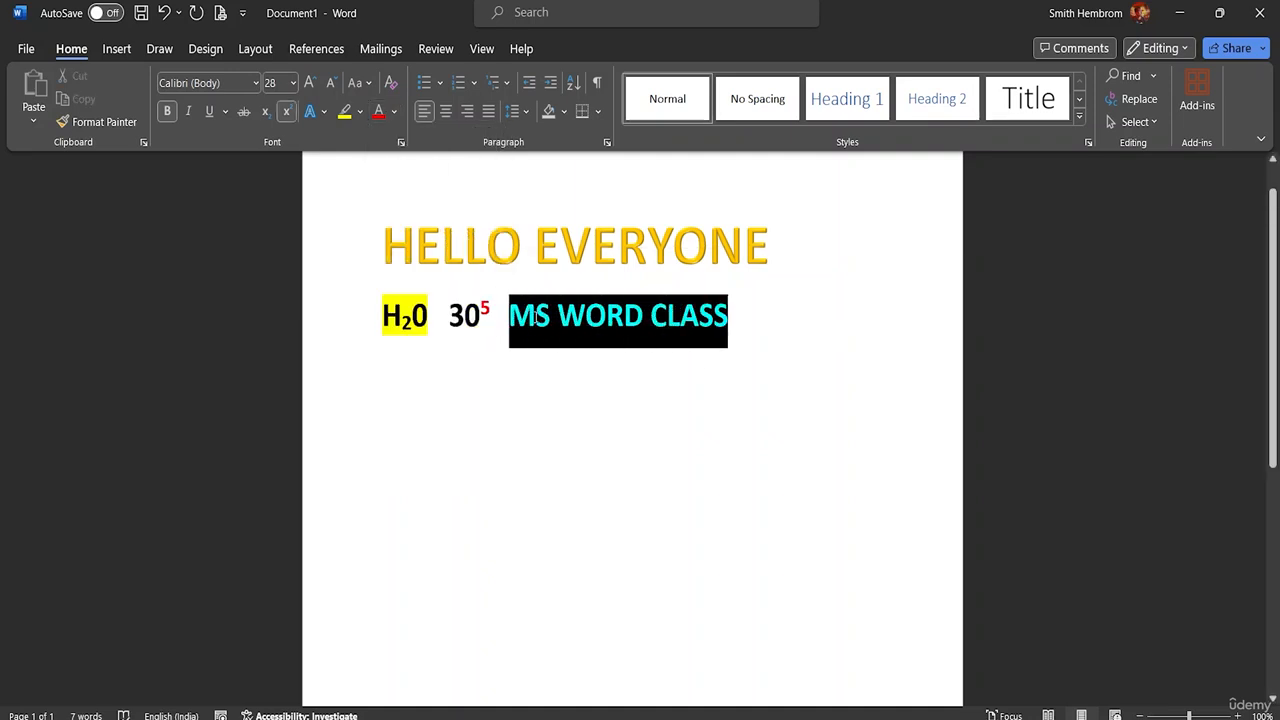
left_click(293, 83)
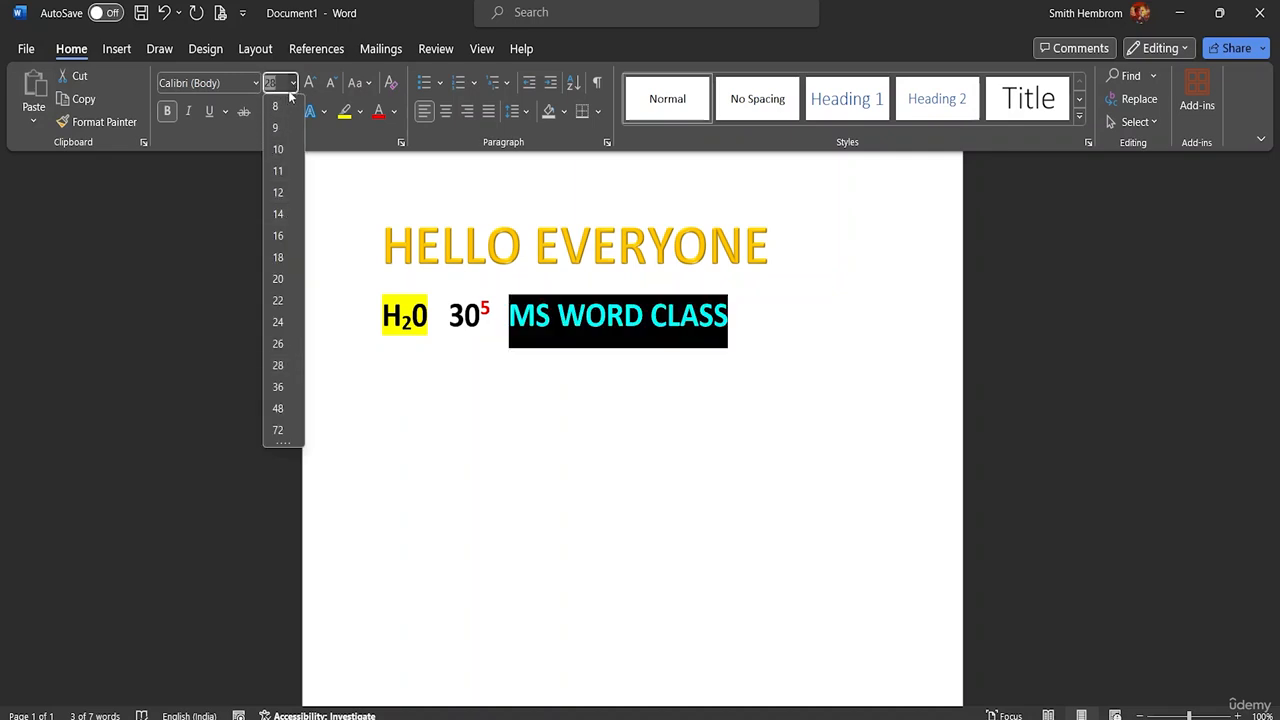
left_click(289, 367)
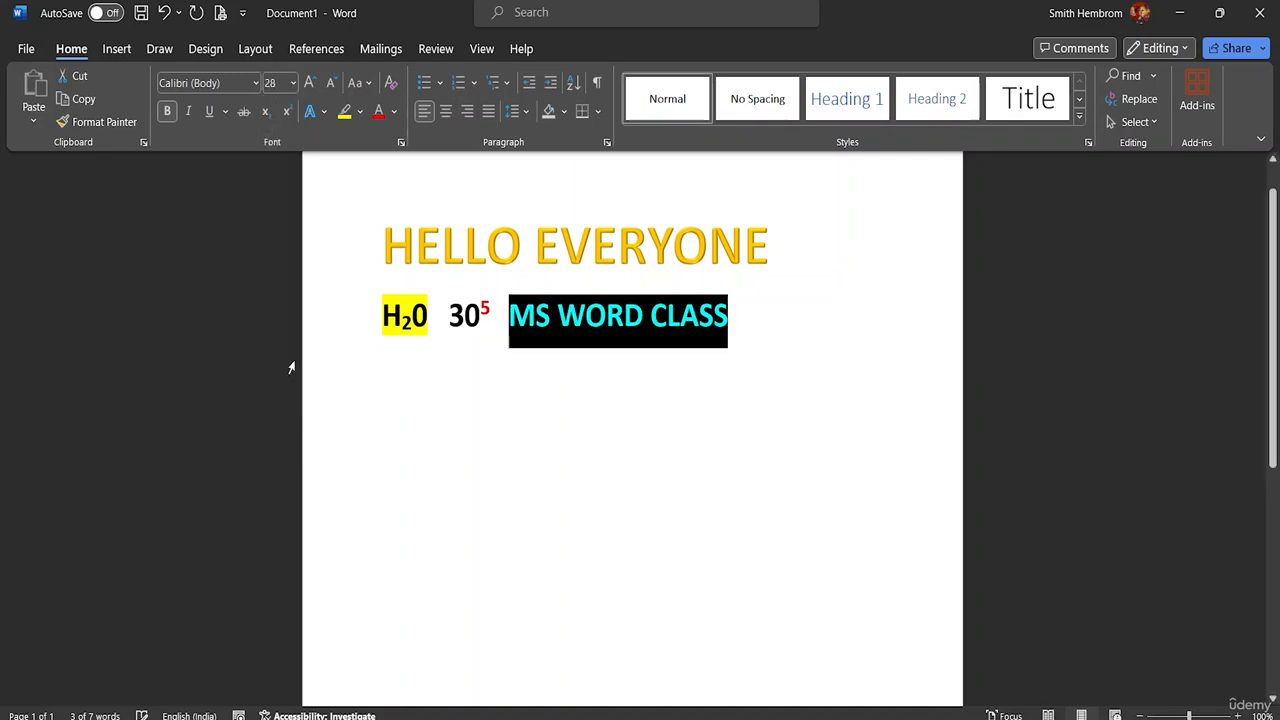
Step: Apply the first light variation gradient as the font color of MS WORD CLASS
left_click(396, 111)
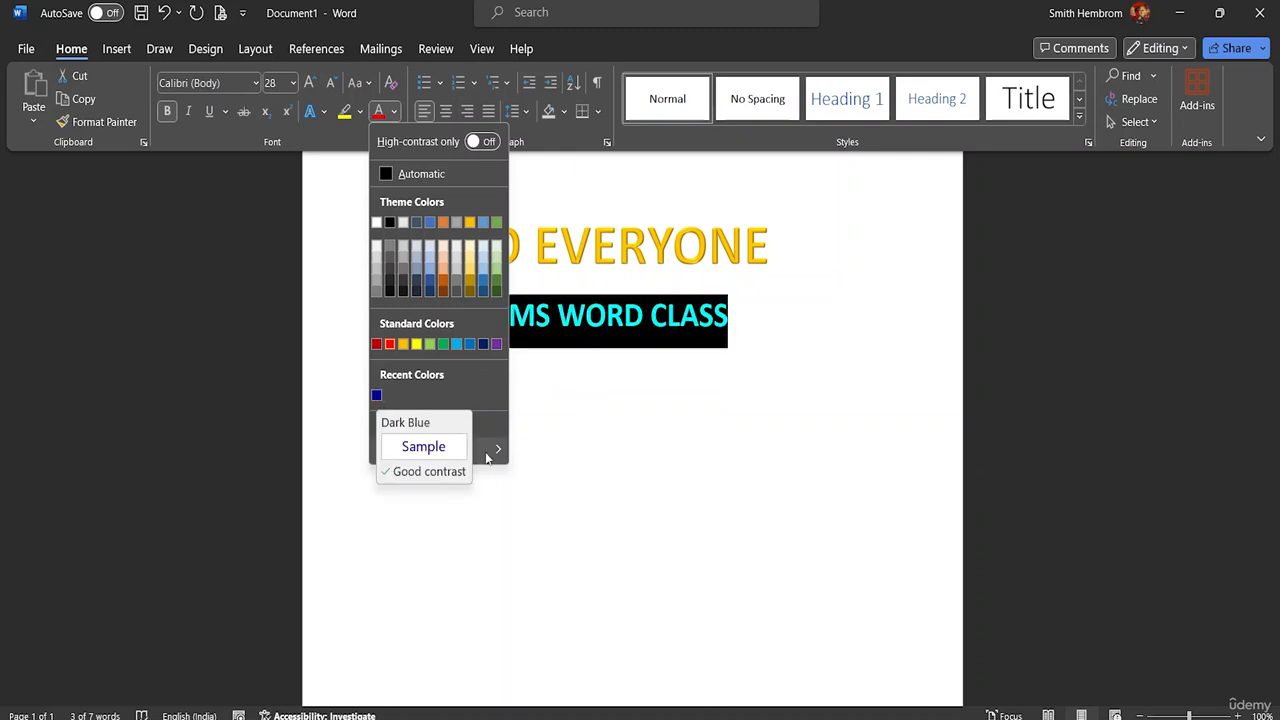
mouse_move(487, 452)
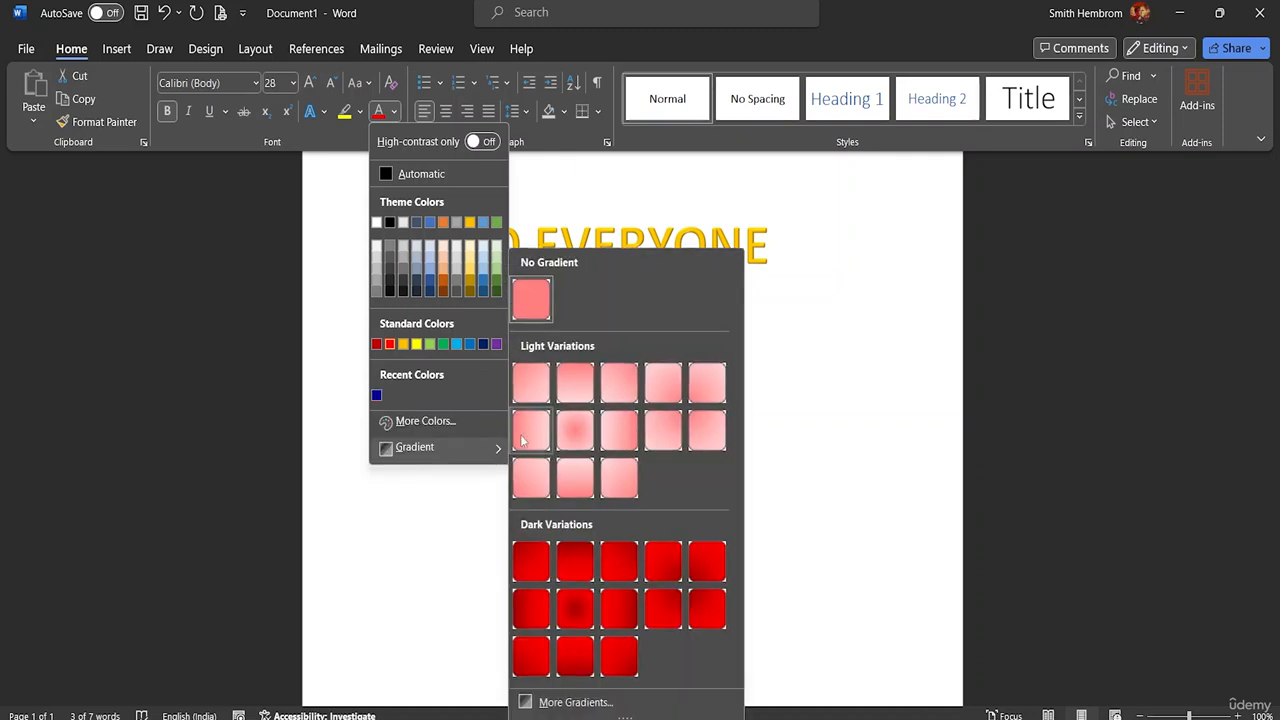
left_click(540, 384)
left_click(535, 378)
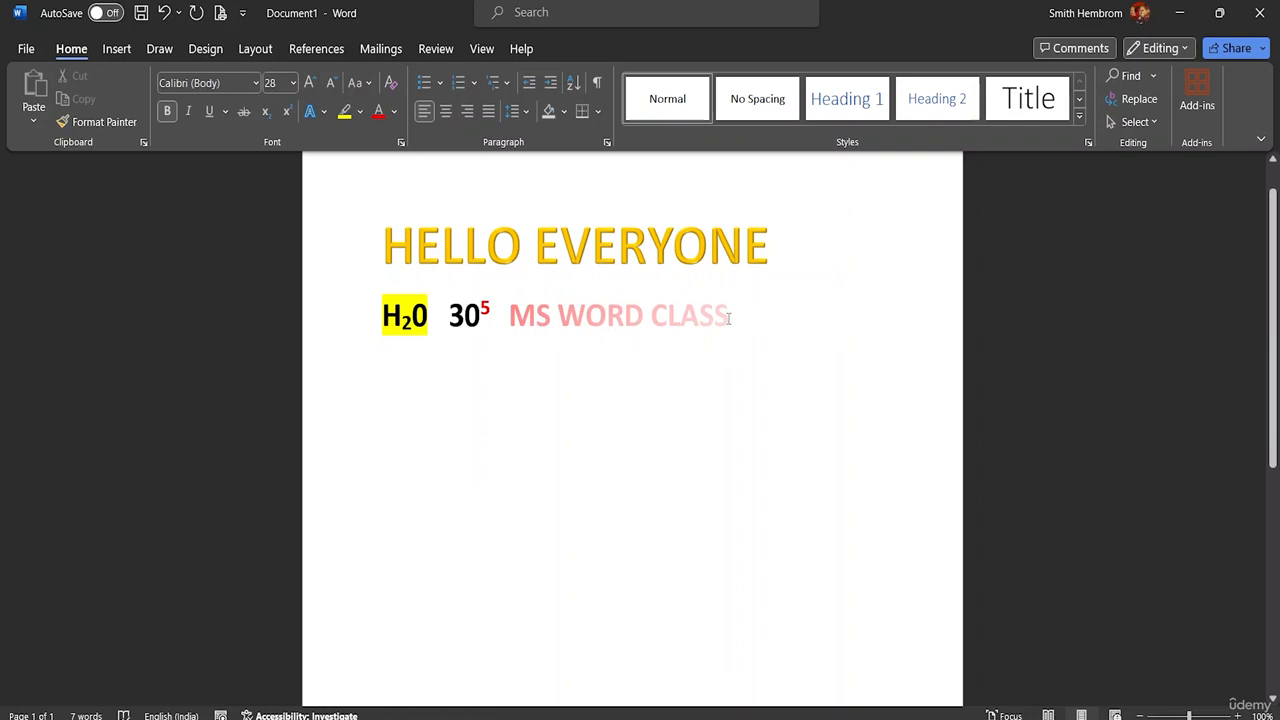
Step: Open the detailed gradient settings for MS WORD CLASS and place the two inner gradient stops at 36% and 73%
left_click_drag(730, 314, 510, 316)
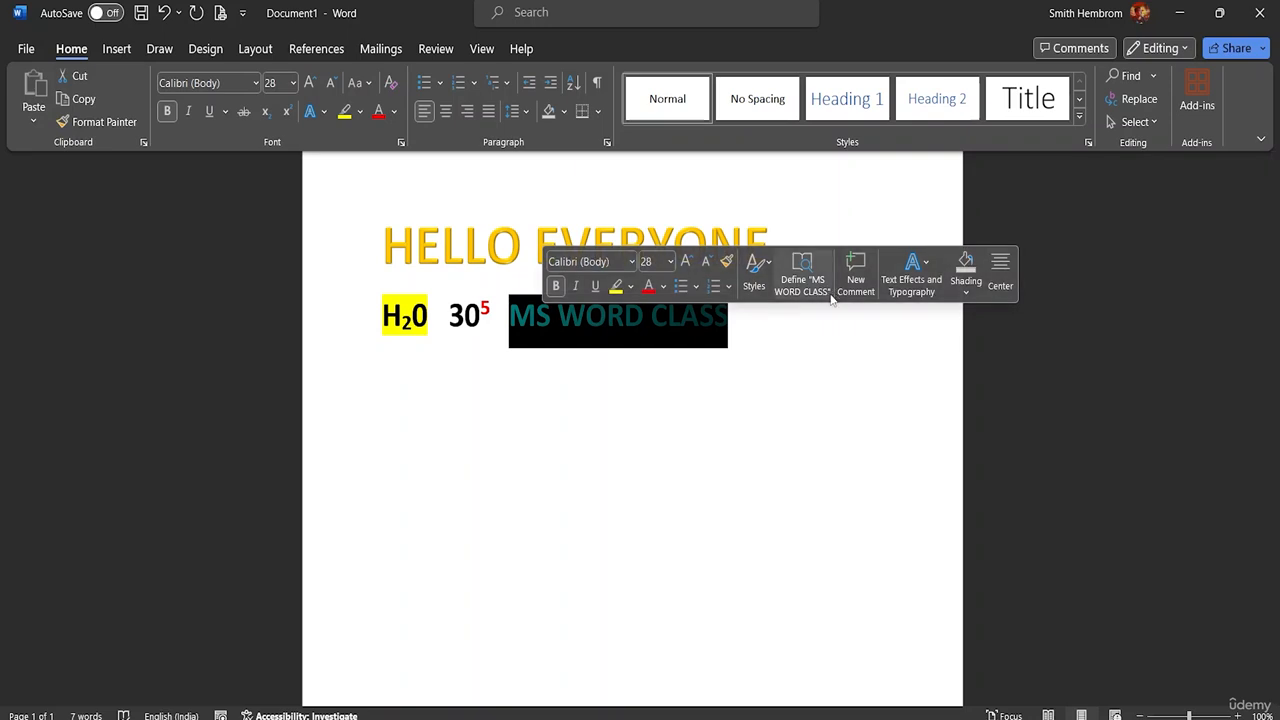
left_click(662, 287)
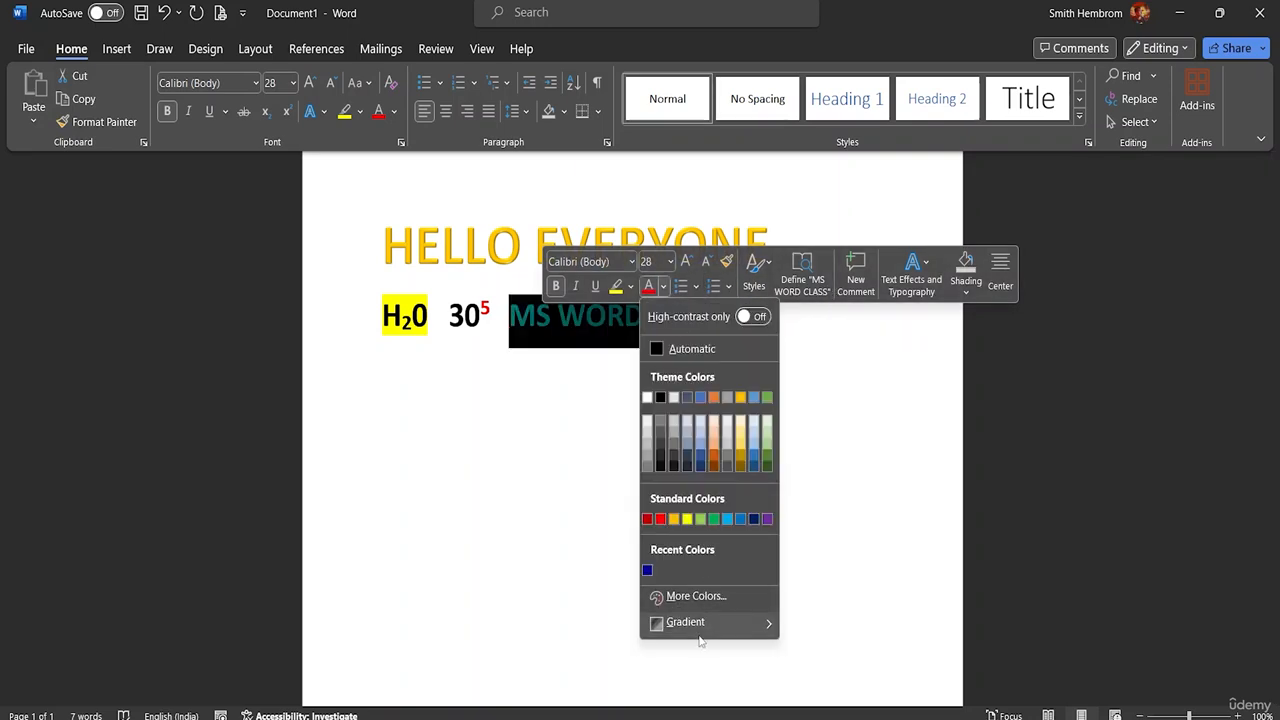
mouse_move(700, 624)
left_click(834, 702)
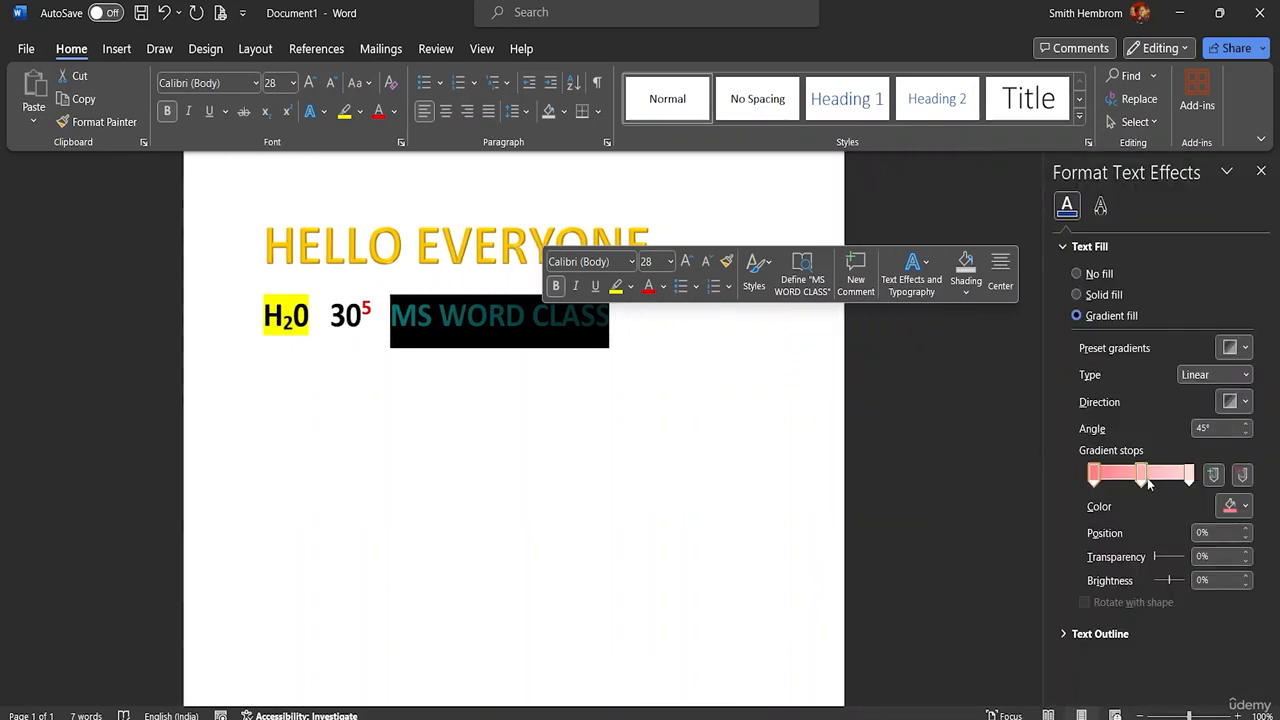
left_click(1143, 479)
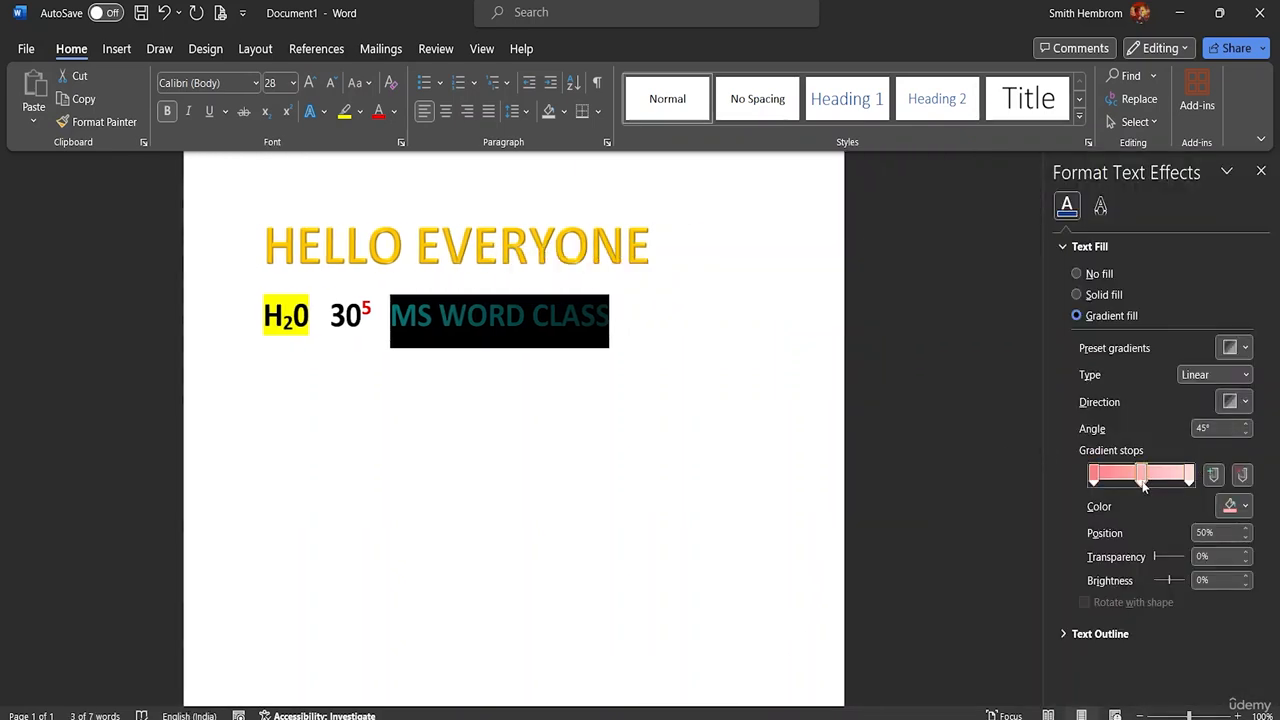
left_click(1137, 483)
mouse_move(1136, 484)
left_mouse_down()
mouse_move(1117, 484)
mouse_move(1163, 478)
mouse_move(1122, 482)
mouse_move(1137, 482)
left_mouse_up()
Step: Set the 36% gradient stop of MS WORD CLASS to the custom light orange color #F5D2B5
left_click(1235, 506)
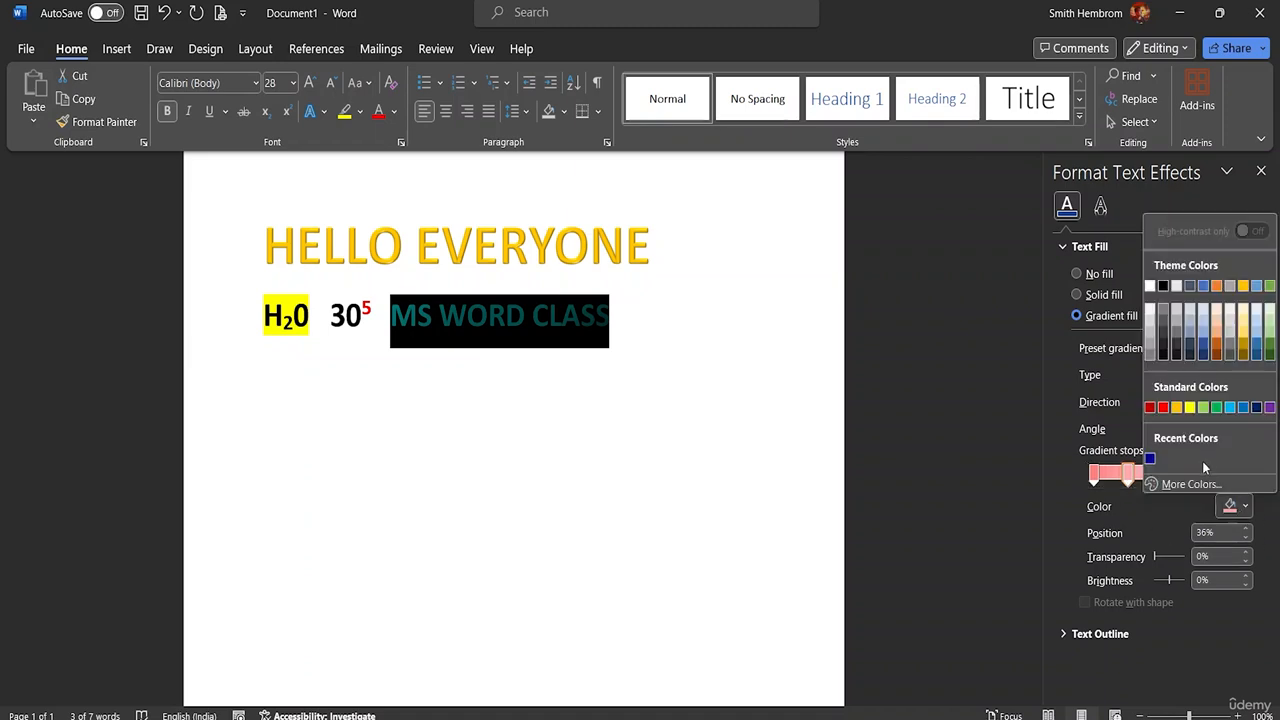
left_click(1190, 484)
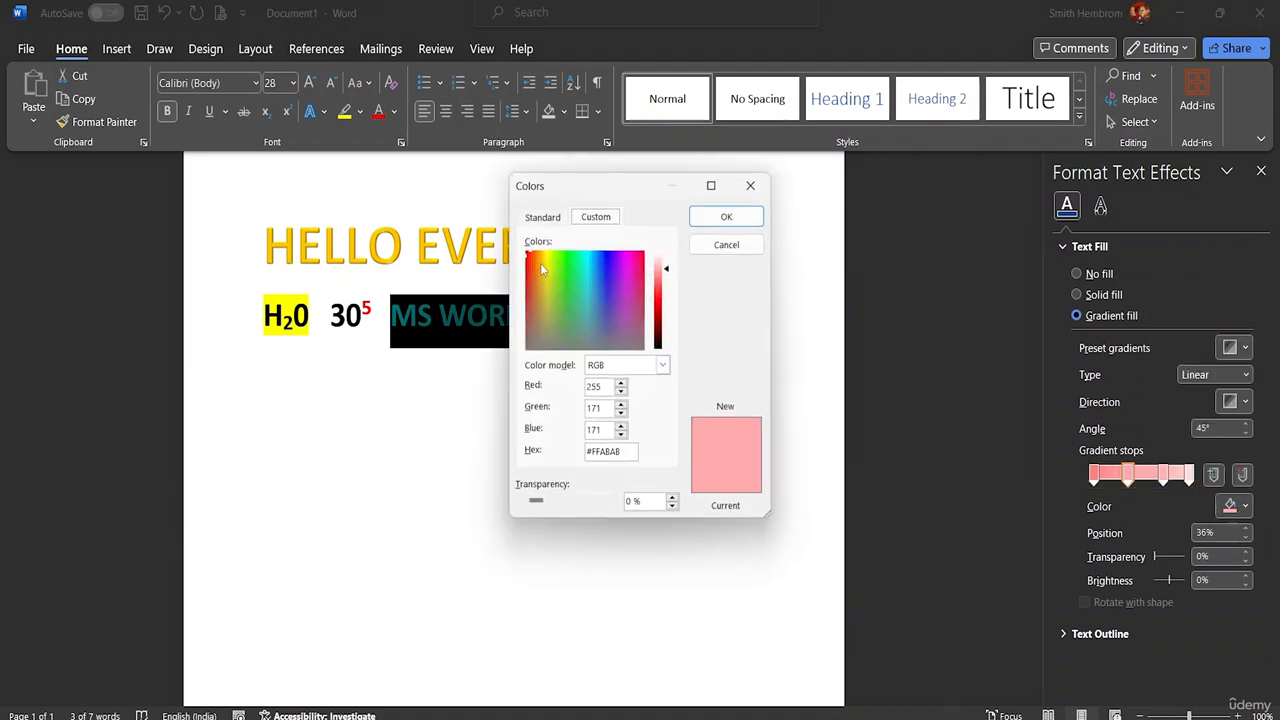
left_click_drag(528, 252, 518, 283)
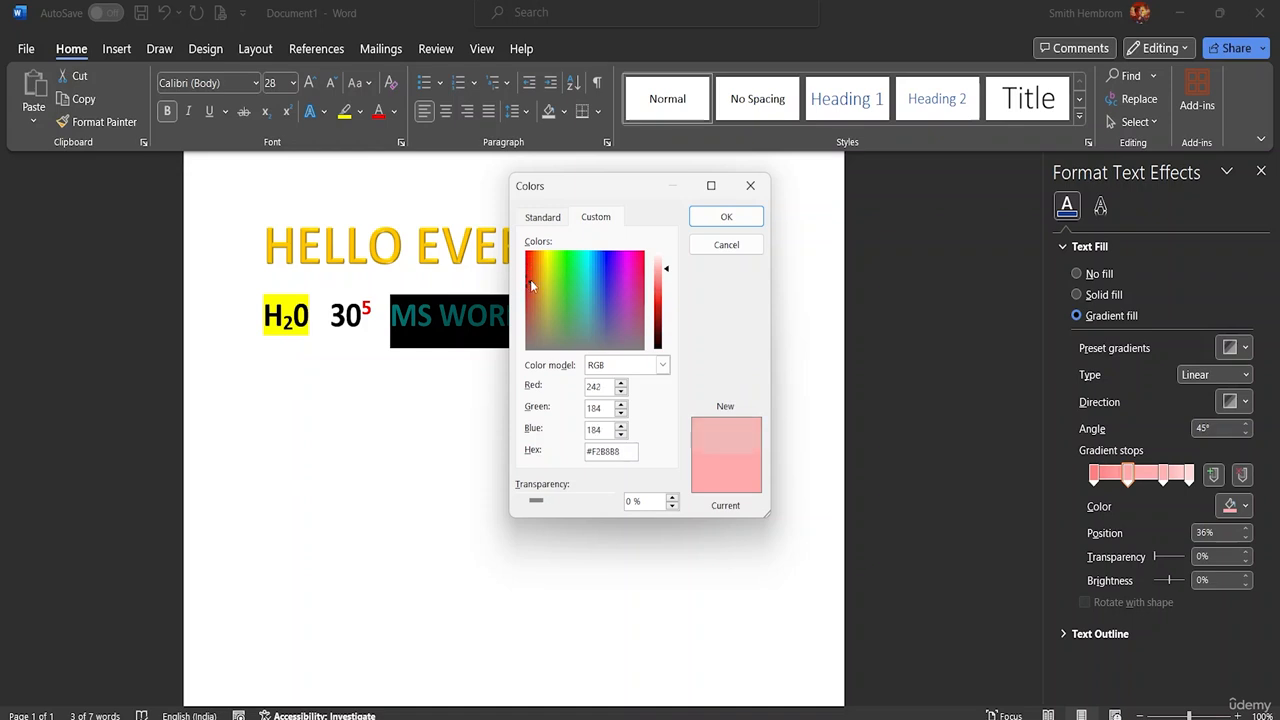
left_click(530, 281)
left_click(533, 274)
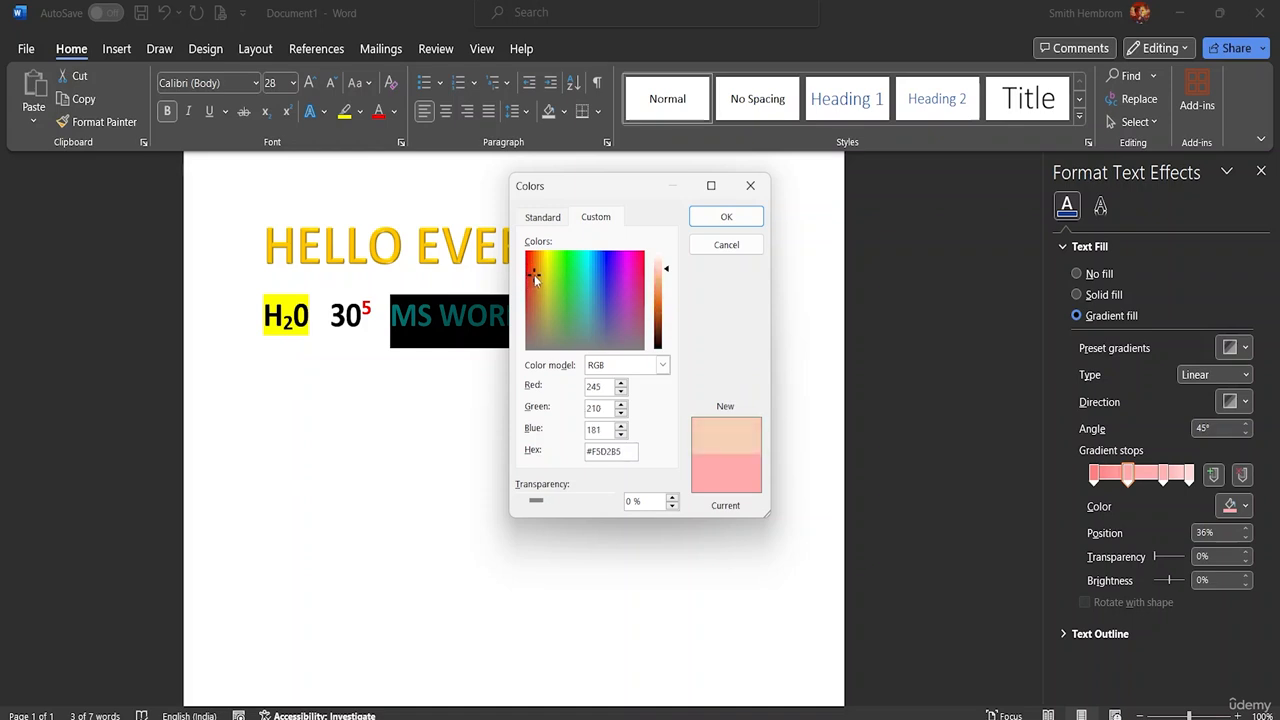
left_click(705, 219)
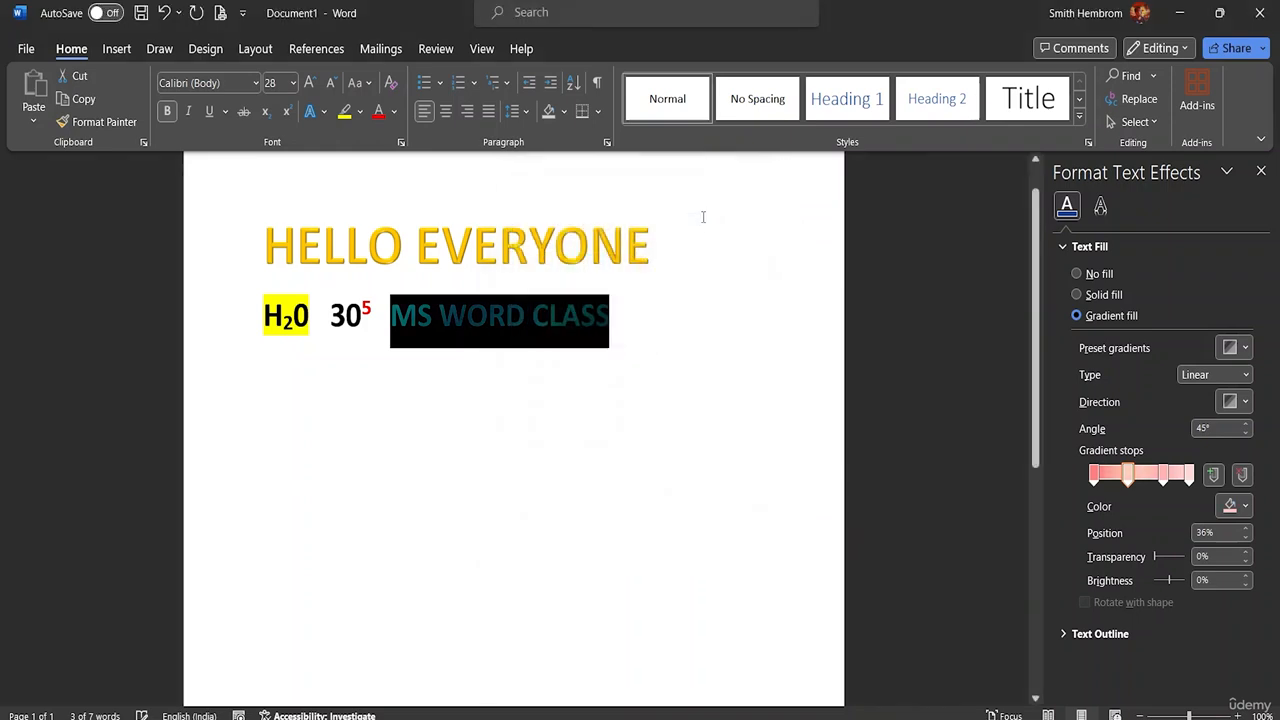
Step: Change the 73% gradient stop of MS WORD CLASS to a custom pale green
left_click(1163, 476)
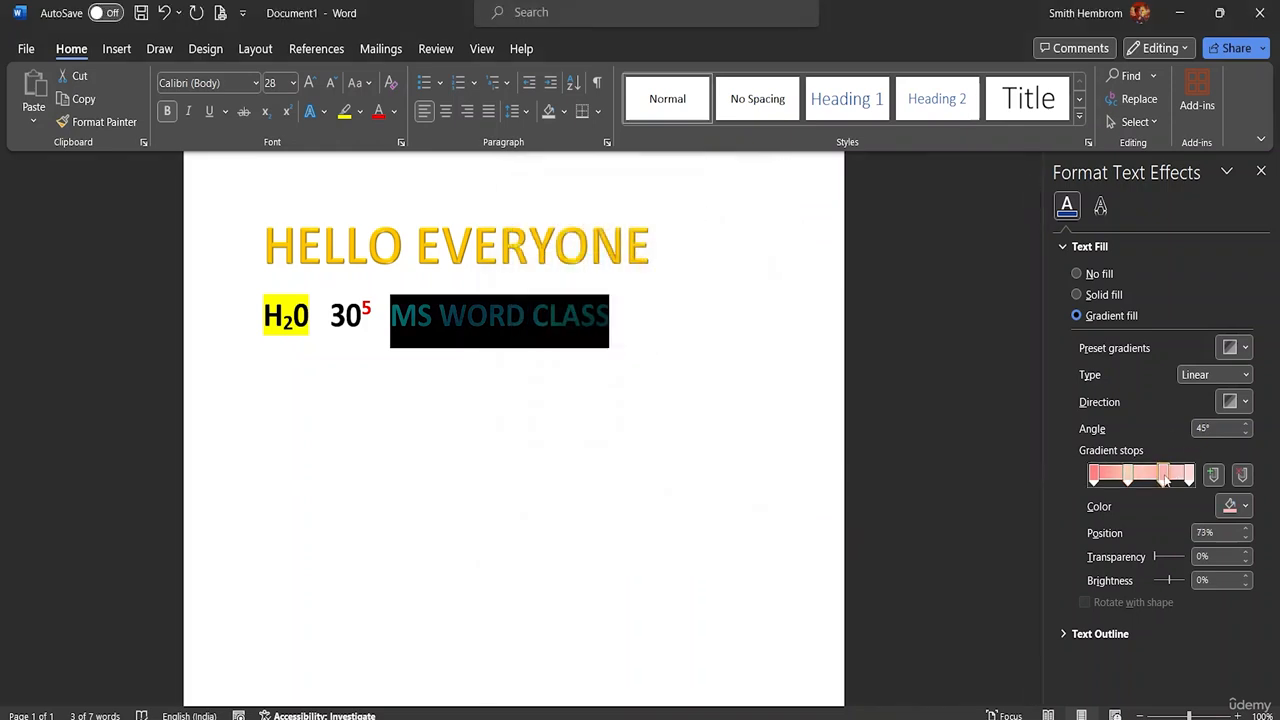
left_click(1244, 506)
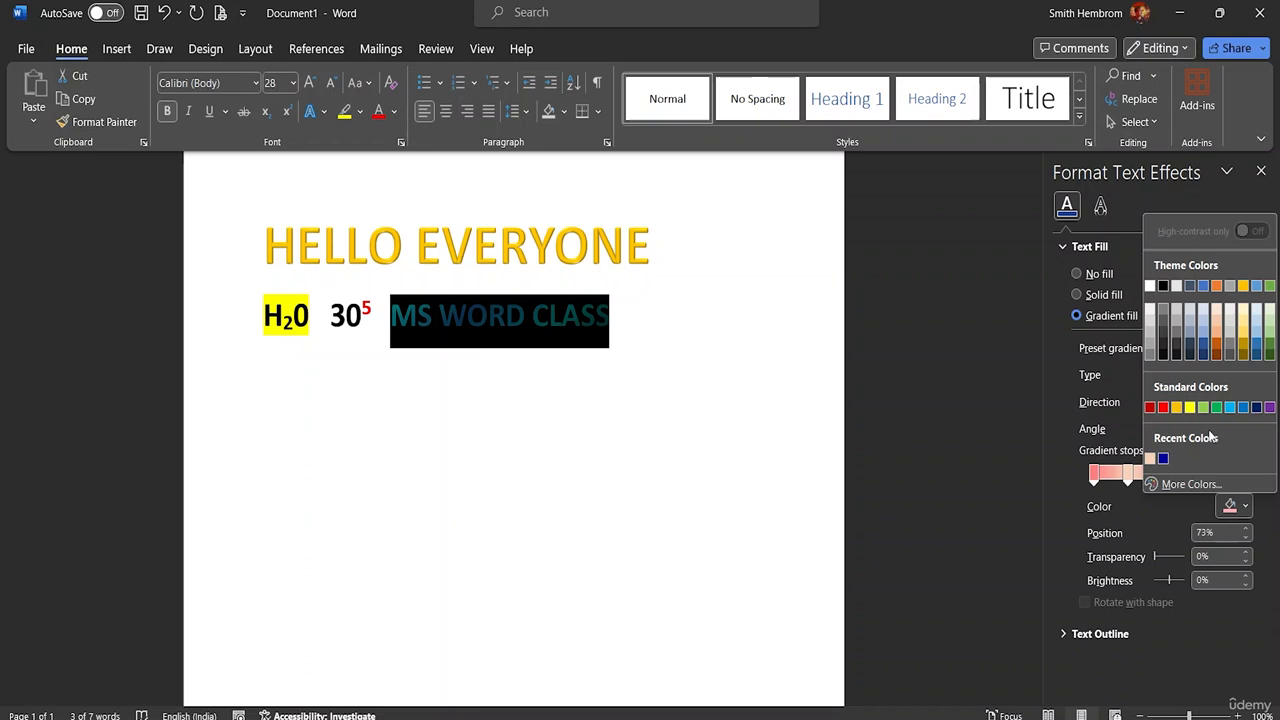
left_click(1192, 484)
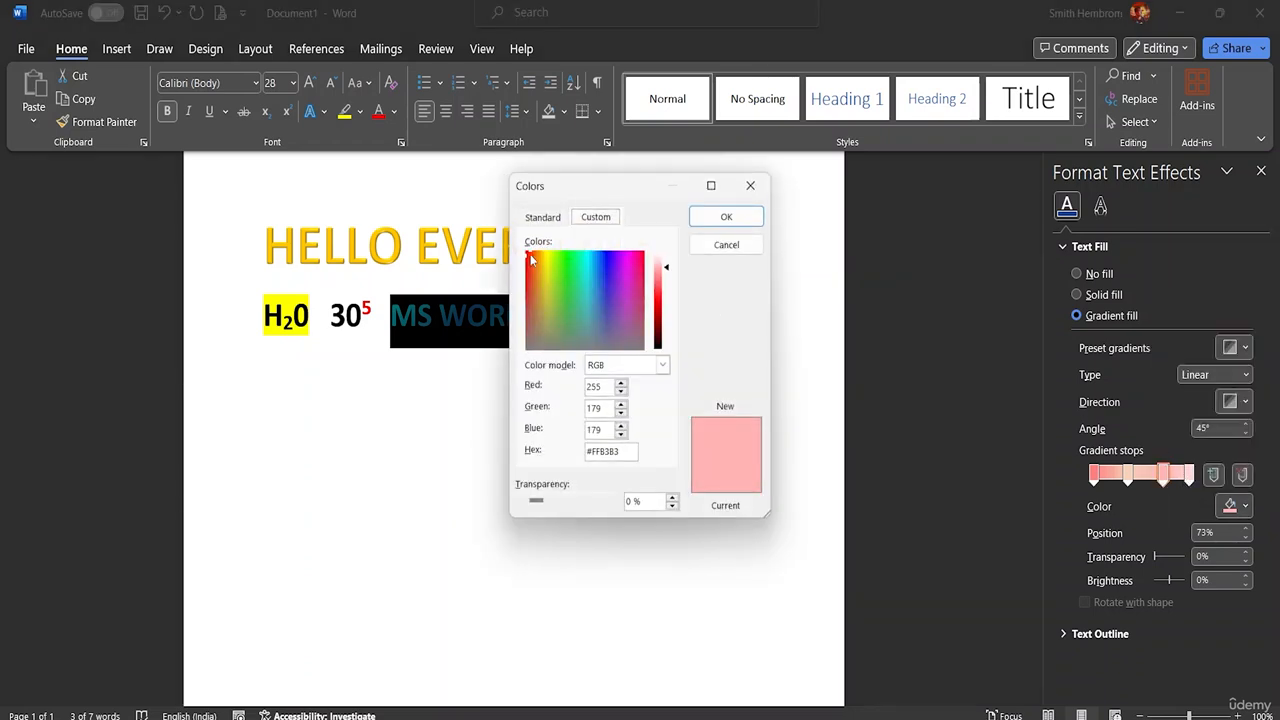
left_click_drag(528, 251, 555, 317)
left_click(712, 218)
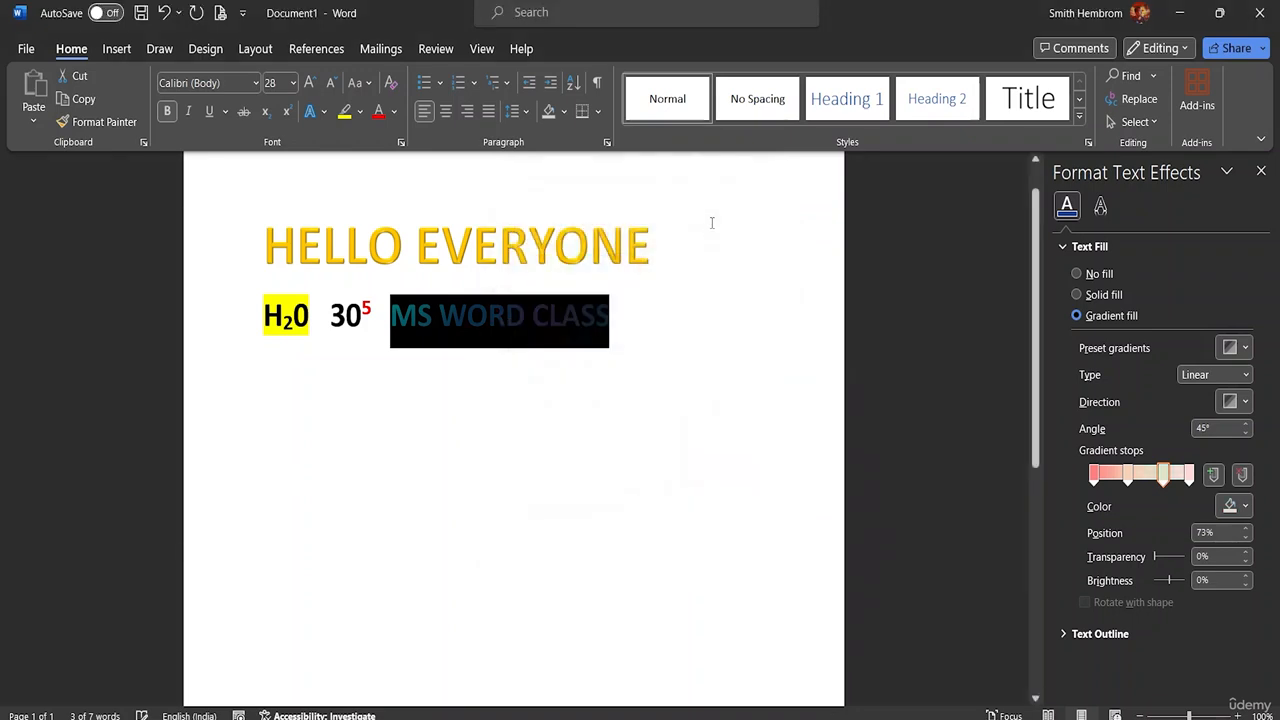
Step: Set the 100% gradient stop of MS WORD CLASS to the custom mint color #DDFDF2 and deselect the text
left_click(1190, 478)
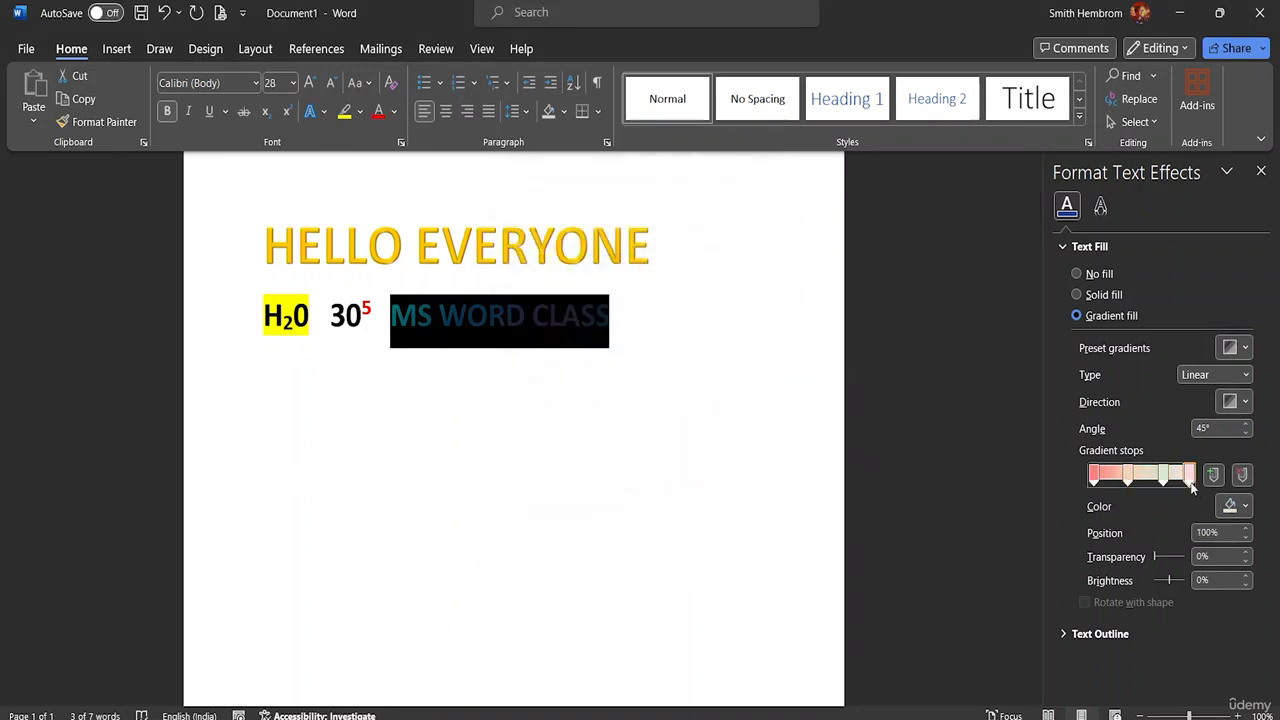
left_click(1233, 506)
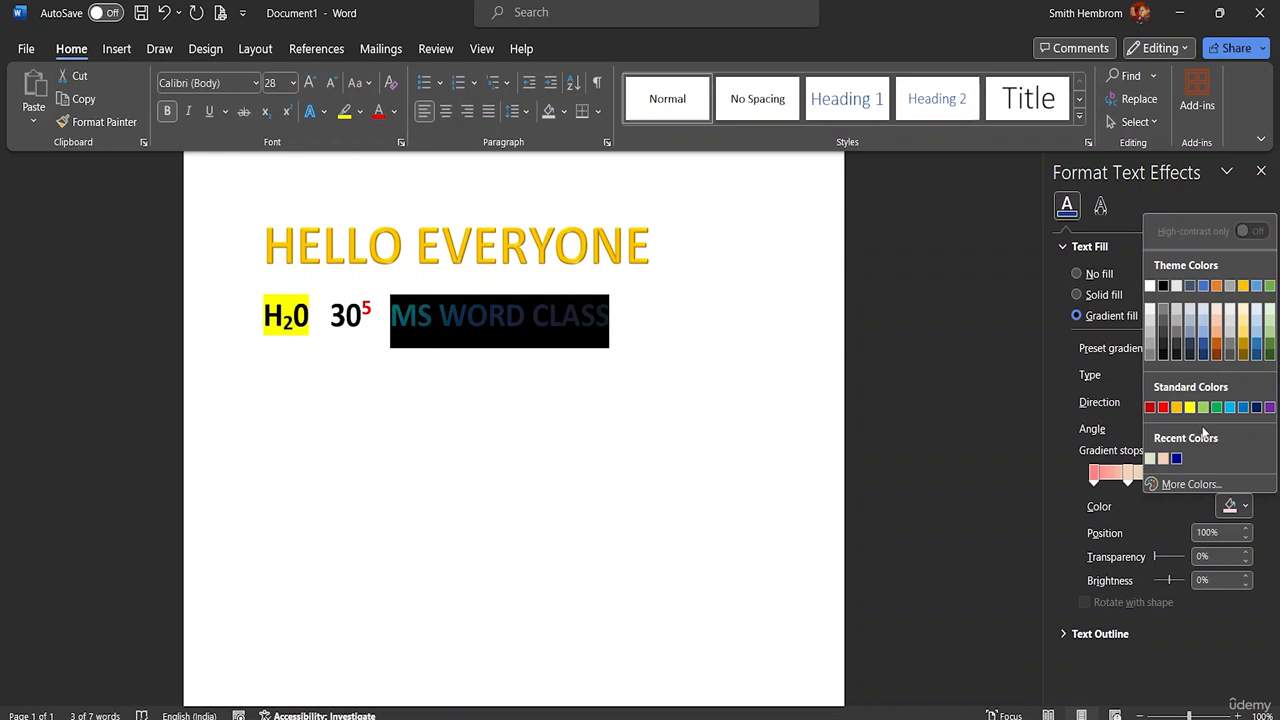
left_click(1215, 483)
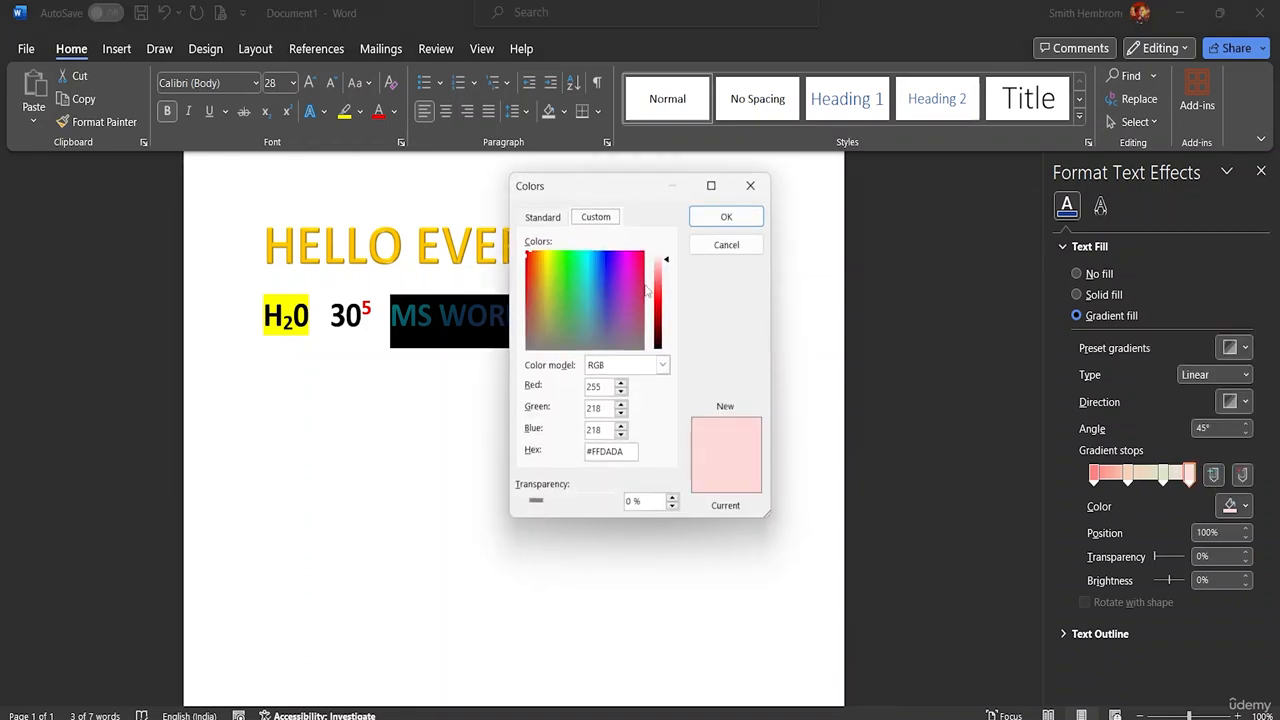
left_click_drag(526, 255, 577, 260)
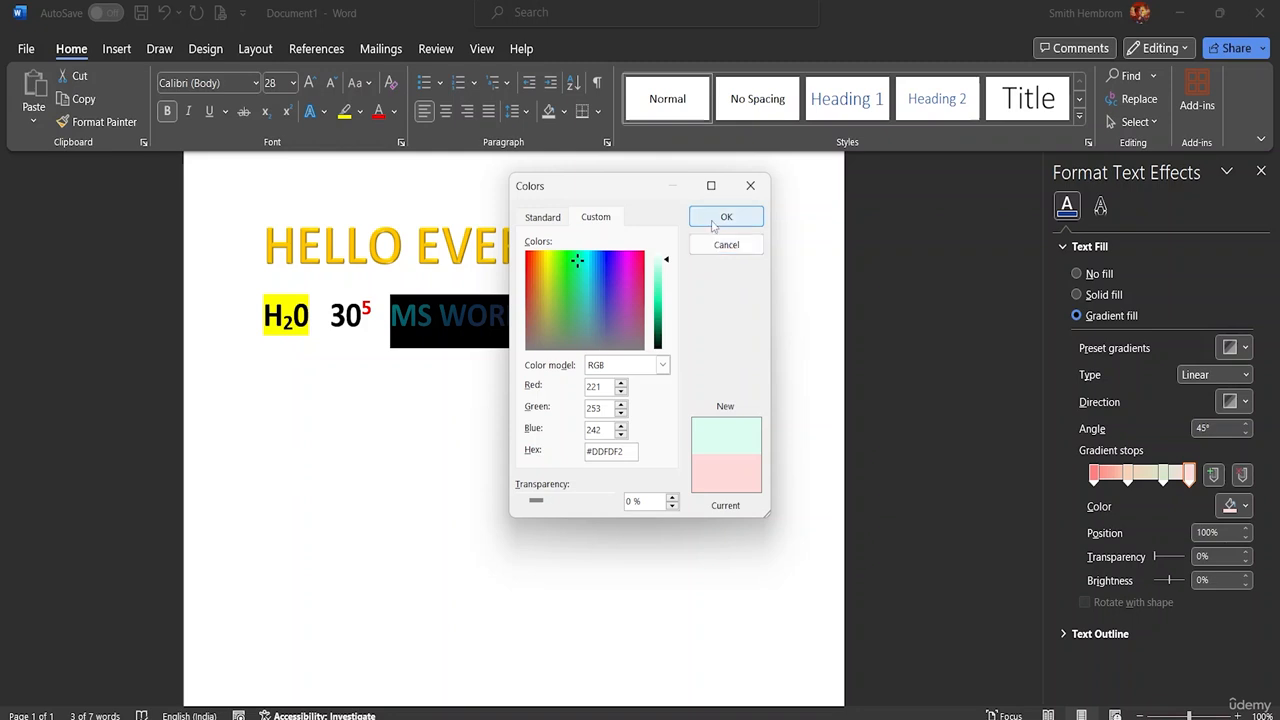
left_click(716, 217)
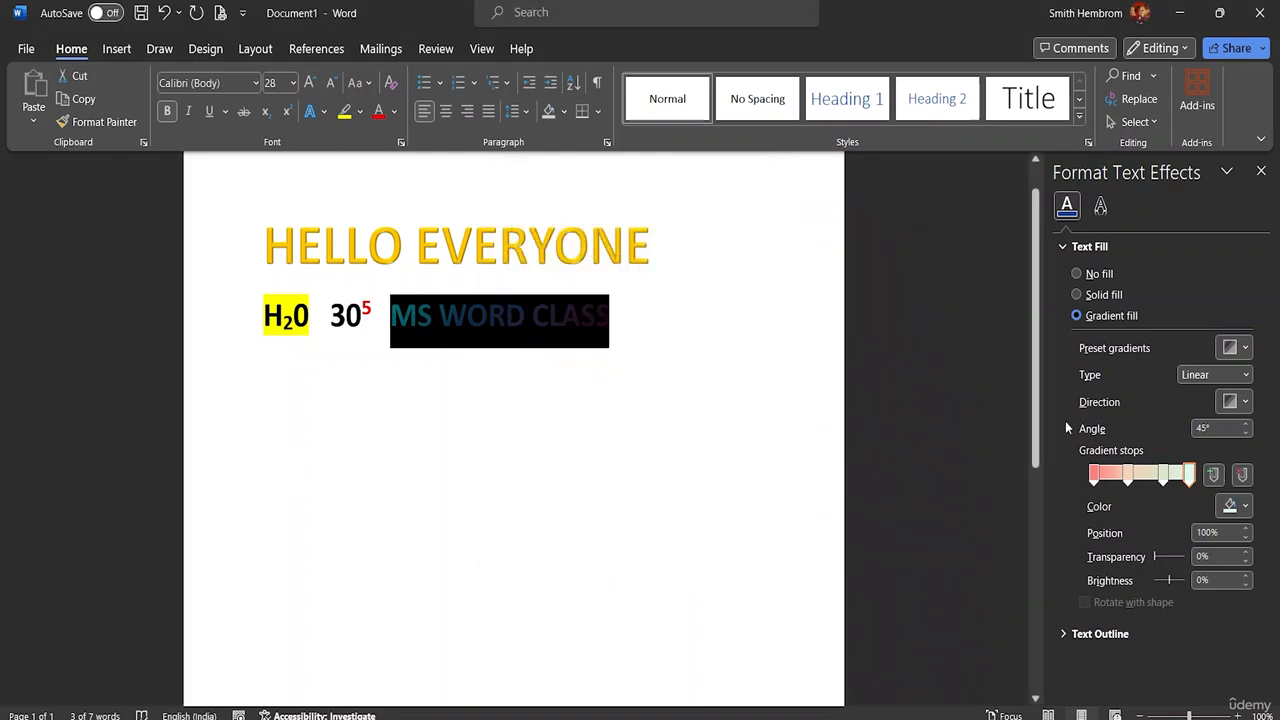
left_click(620, 318)
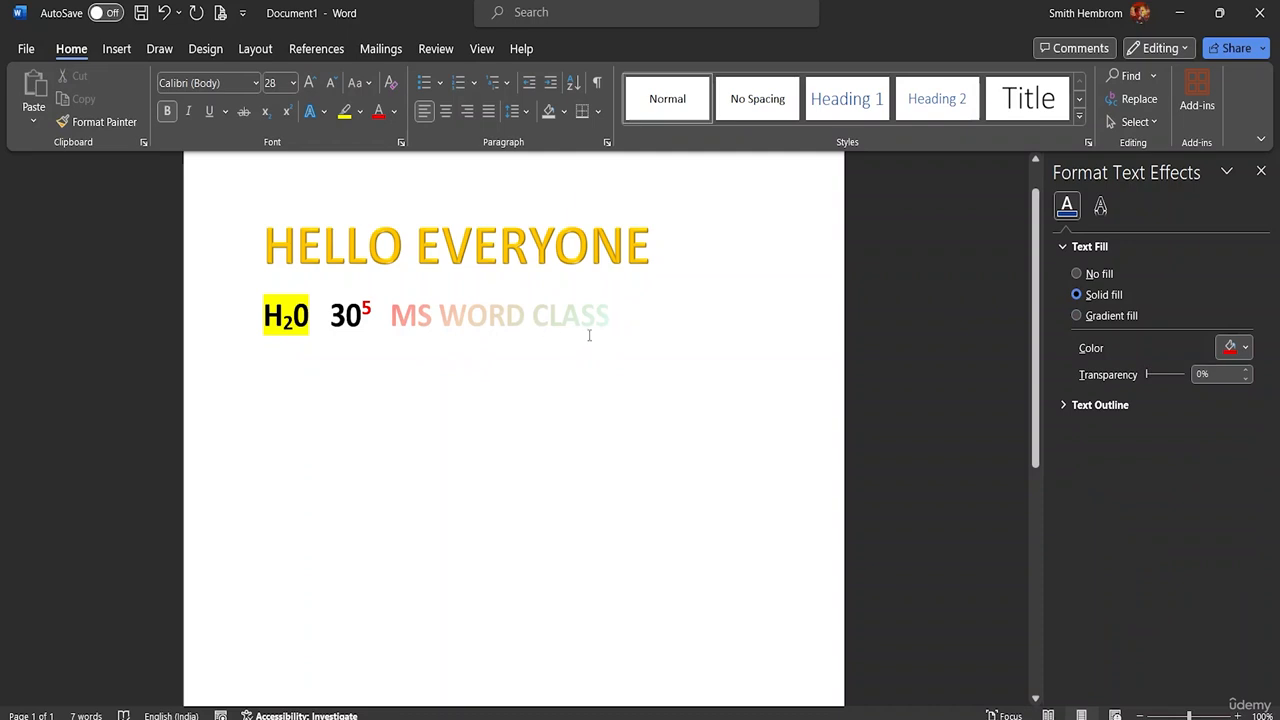
left_click_drag(615, 316, 390, 318)
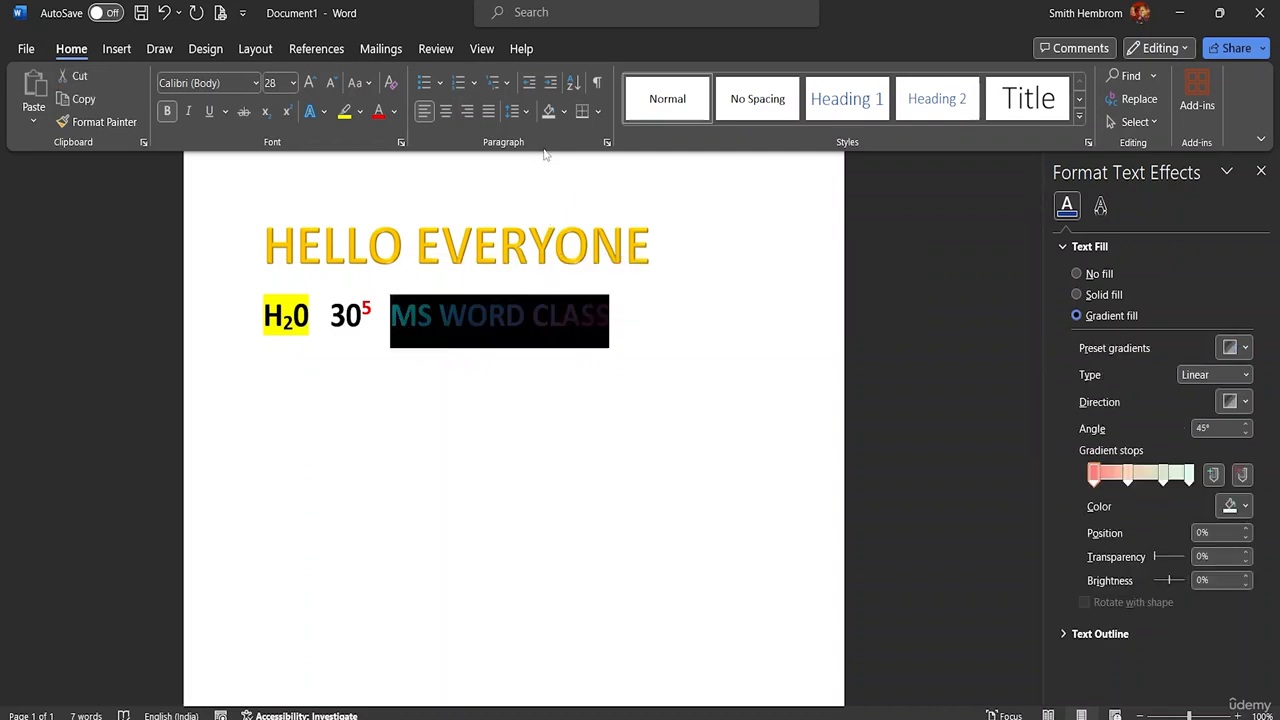
left_click(113, 48)
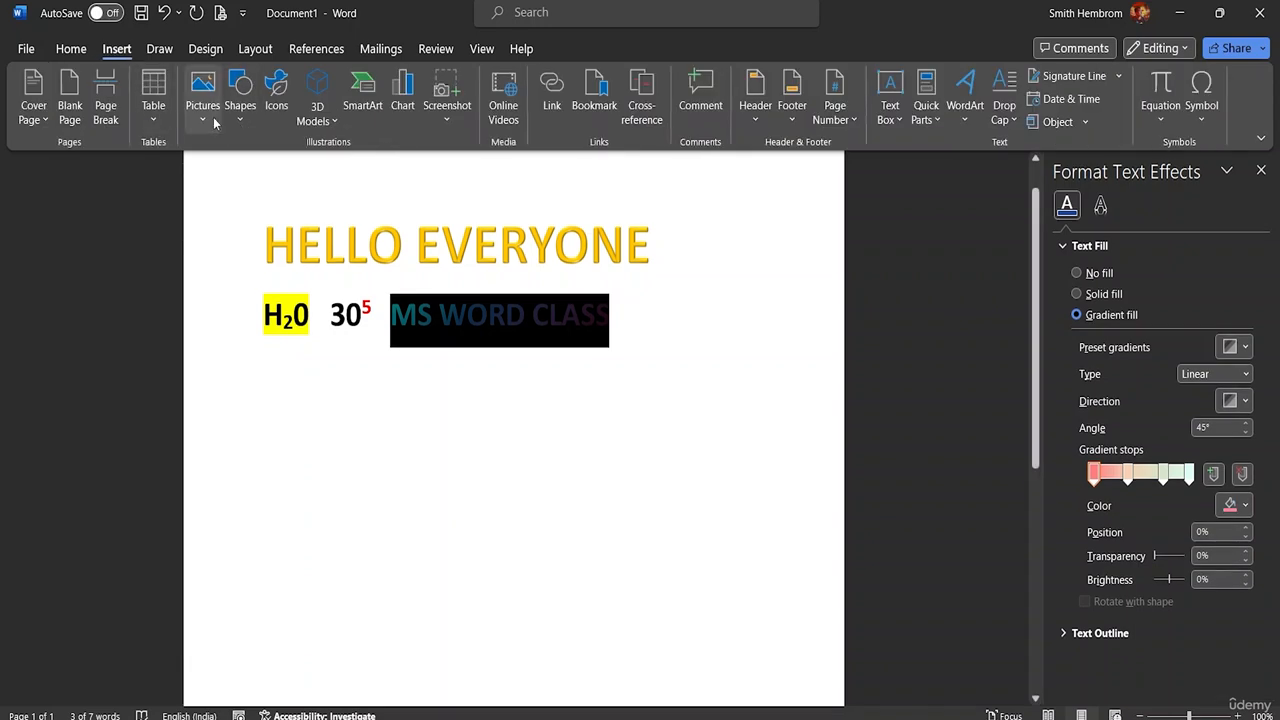
left_click(71, 48)
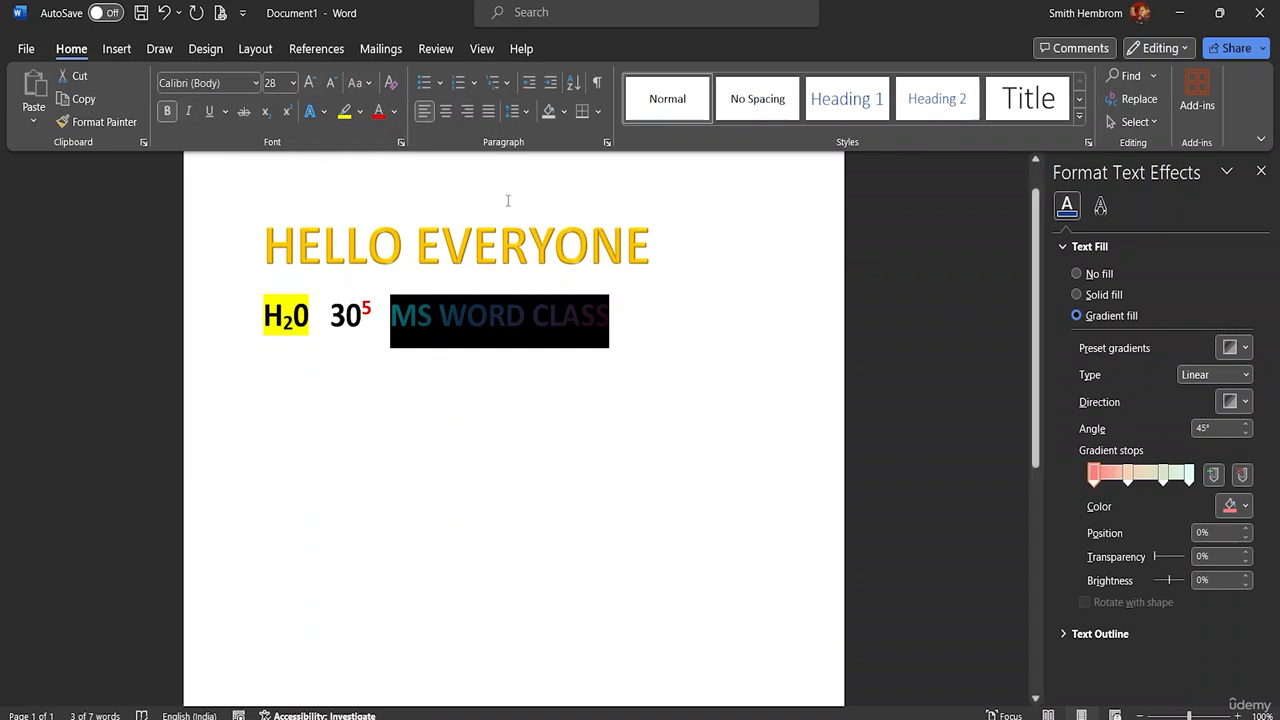
left_click(609, 334)
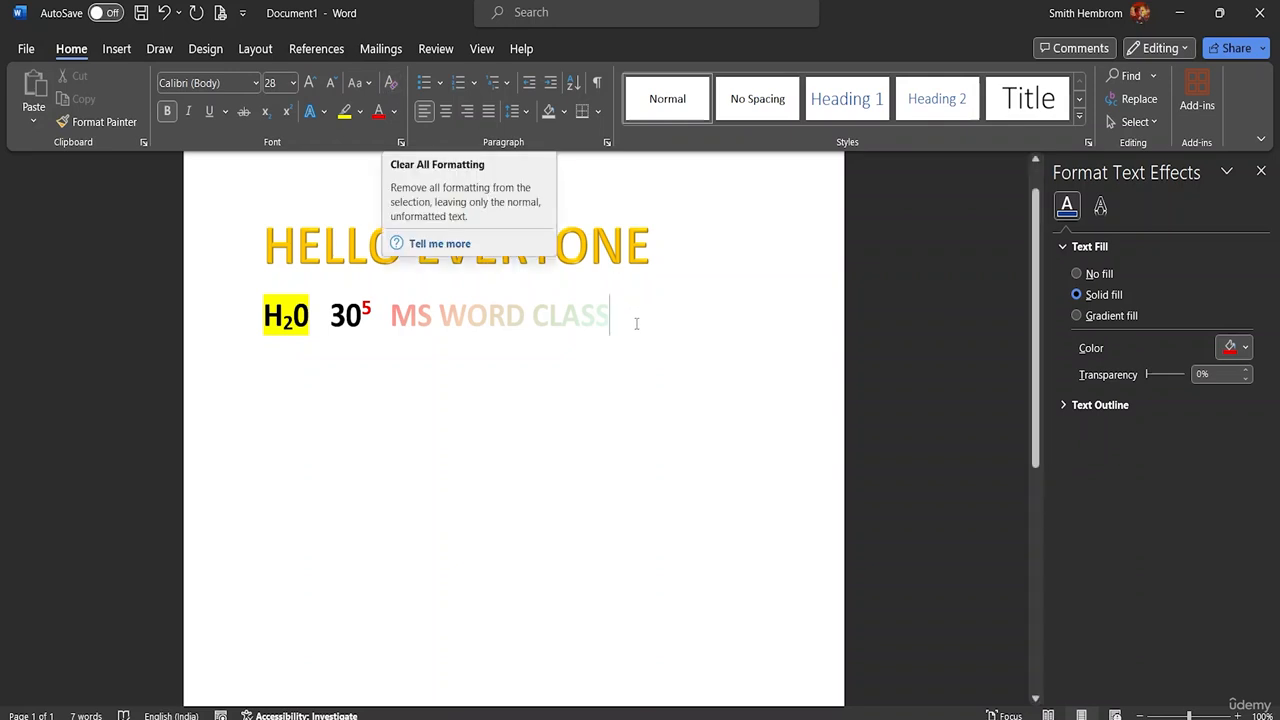
Step: Clear all formatting from the words MS WORD CLASS
left_click_drag(609, 316, 390, 316)
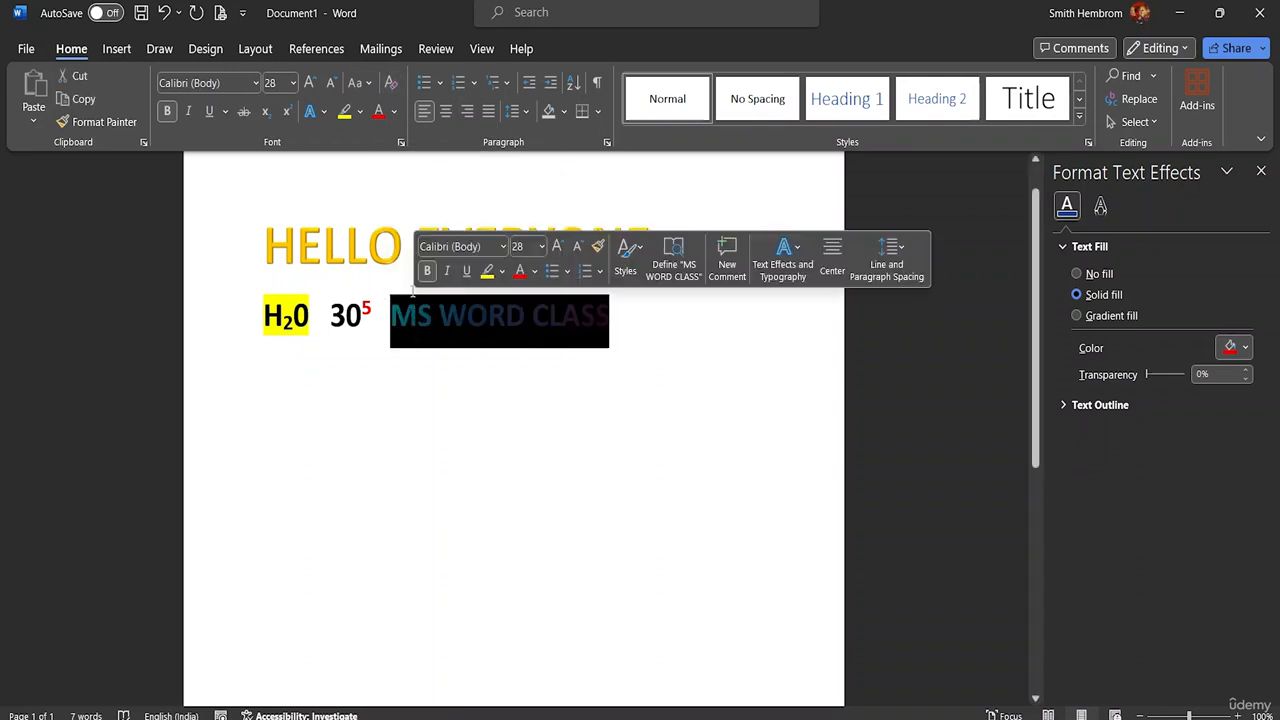
left_click(391, 84)
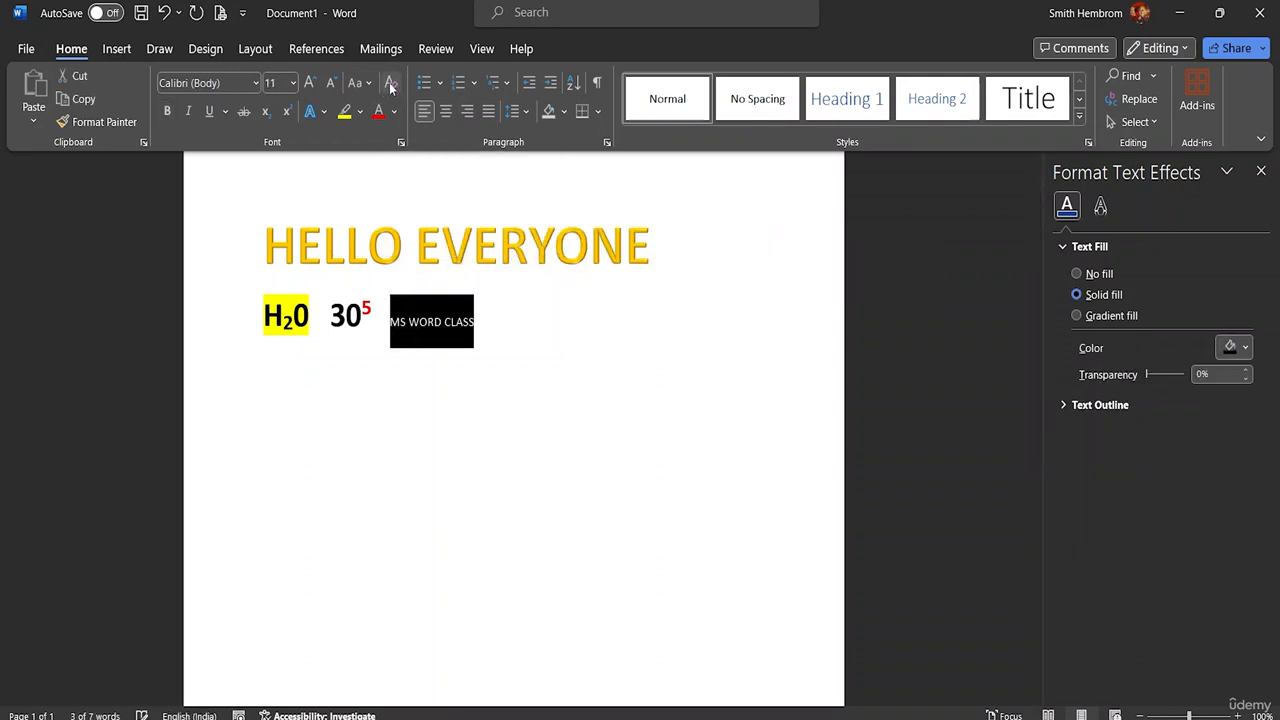
left_click(477, 382)
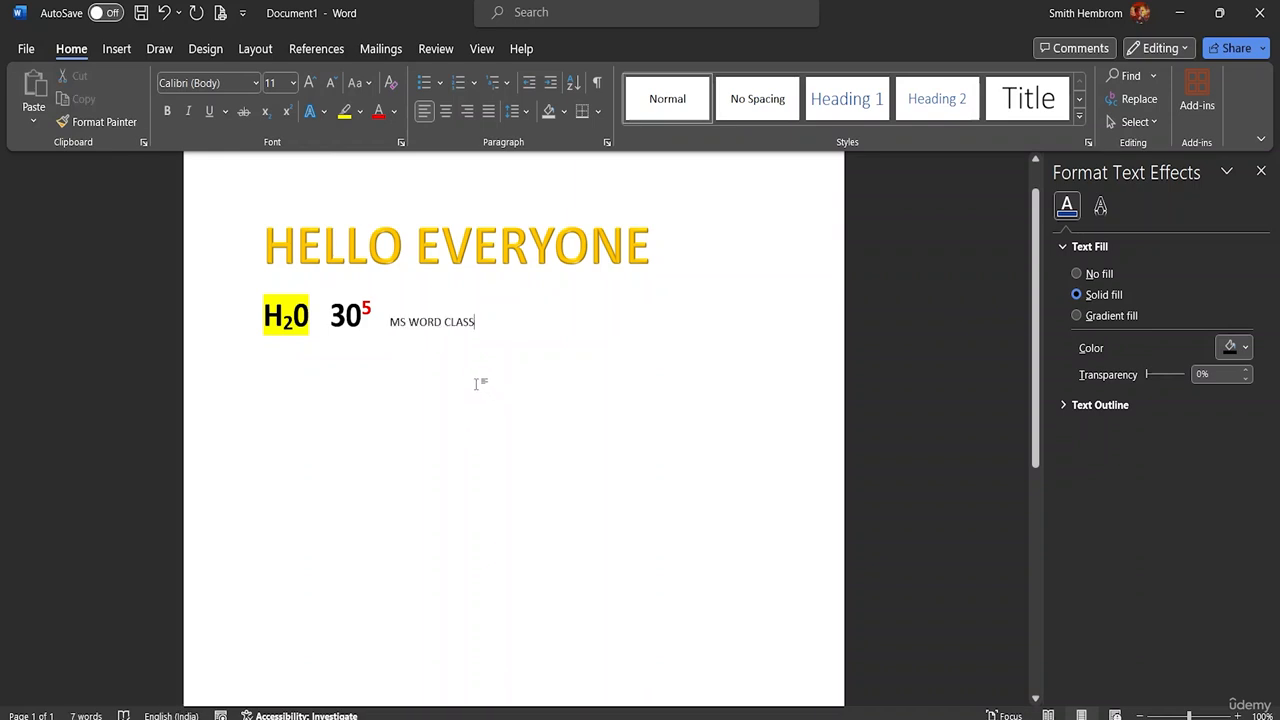
Step: Undo the removal of formatting from MS WORD CLASS and deselect the text
left_click_drag(489, 320, 387, 320)
left_click(390, 321)
left_click_drag(476, 322, 403, 321)
key("ctrl+shift+v")
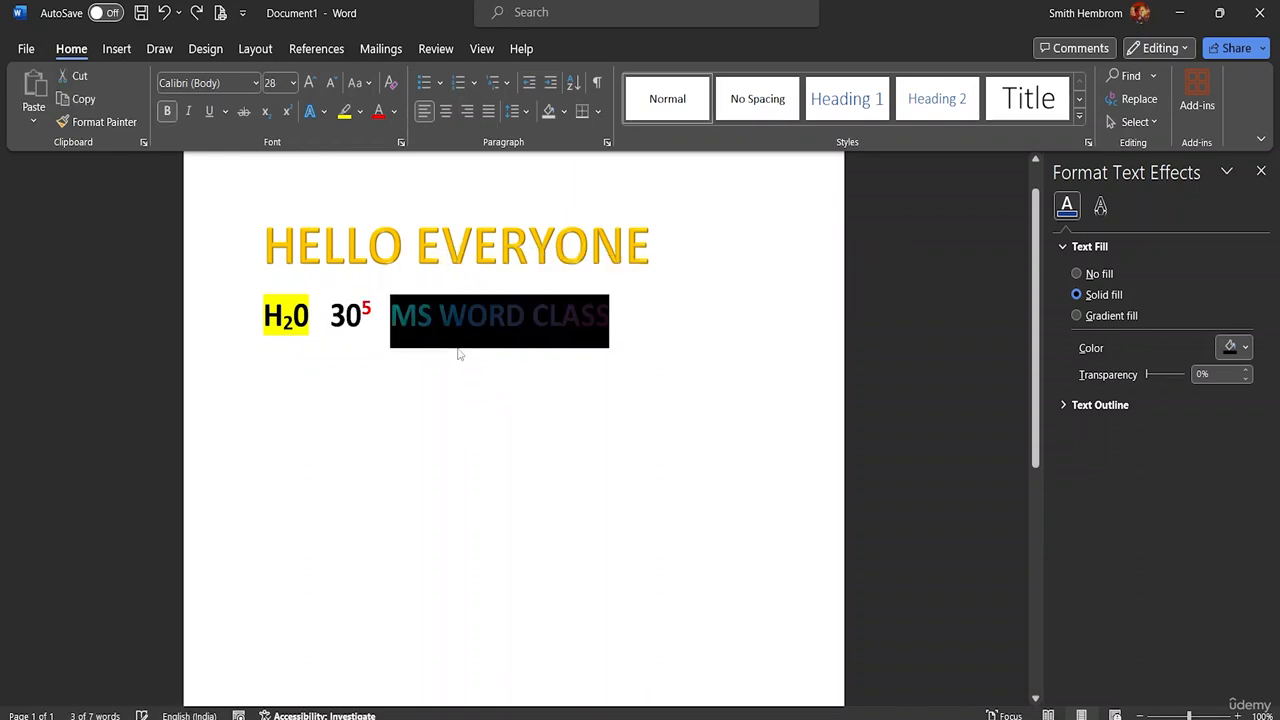
left_click(611, 380)
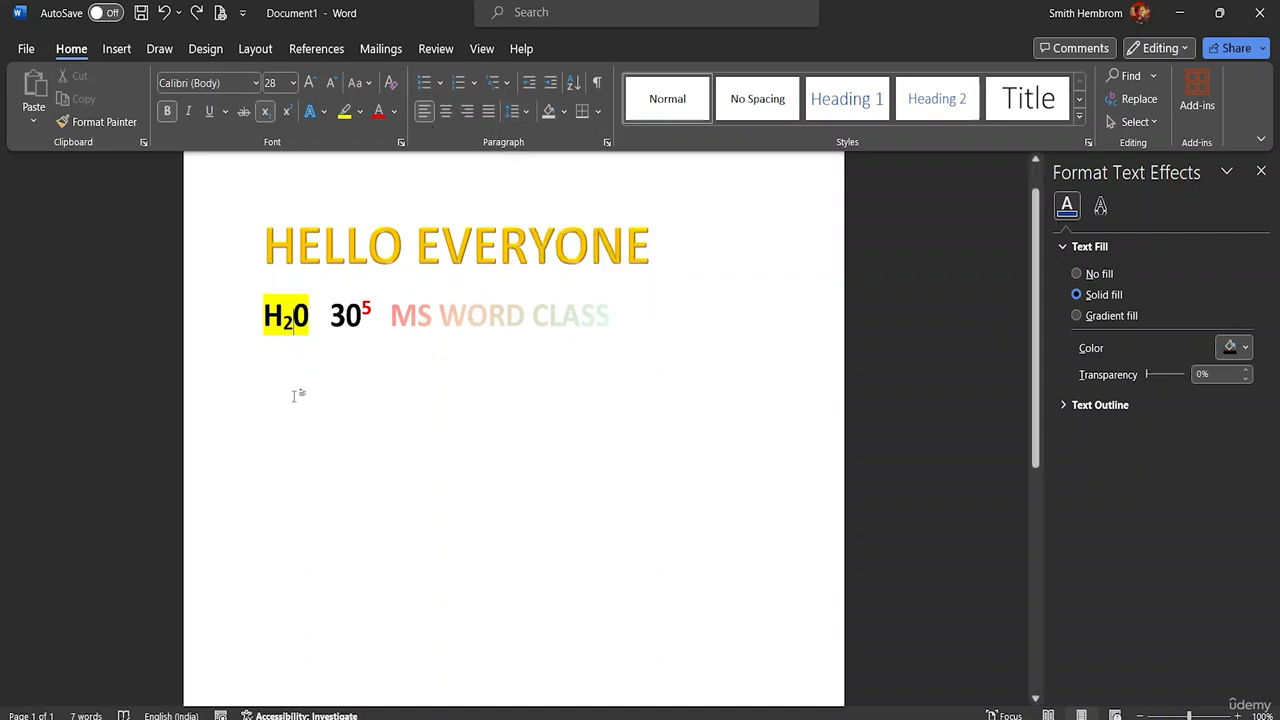
Step: Enter One on a new third line and give it a solid near-black theme font color
key("Return")
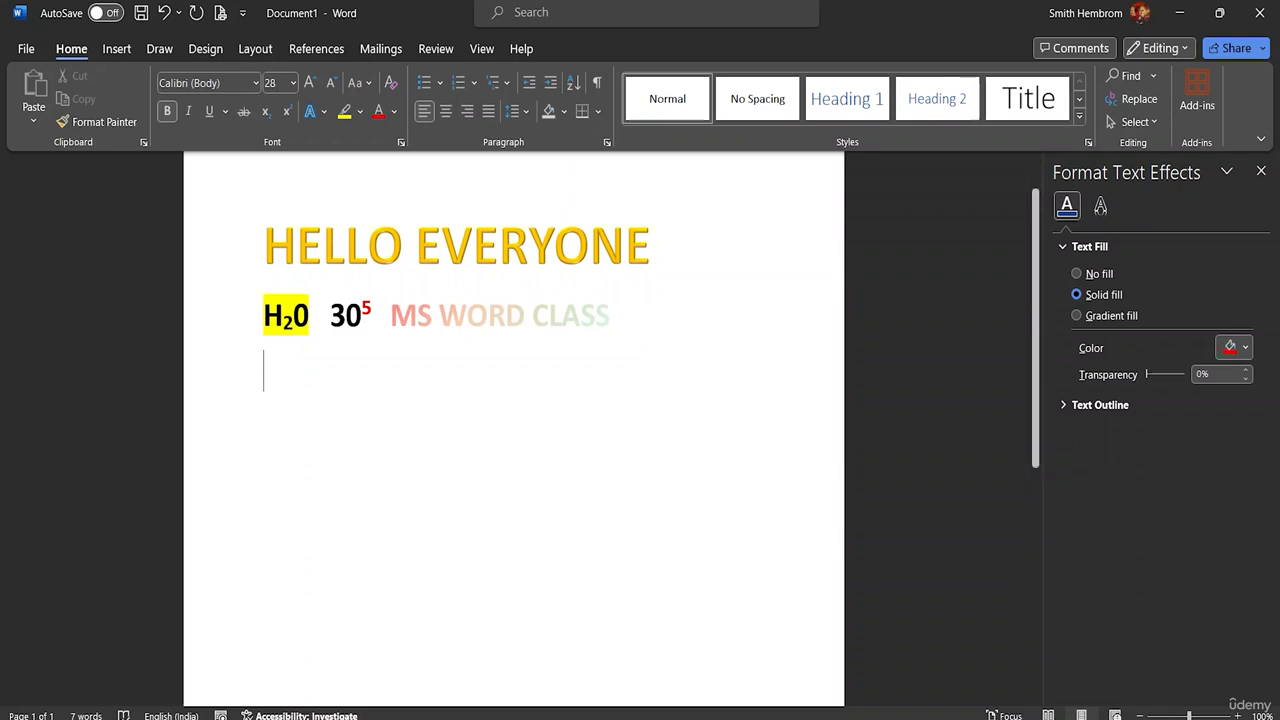
type("One")
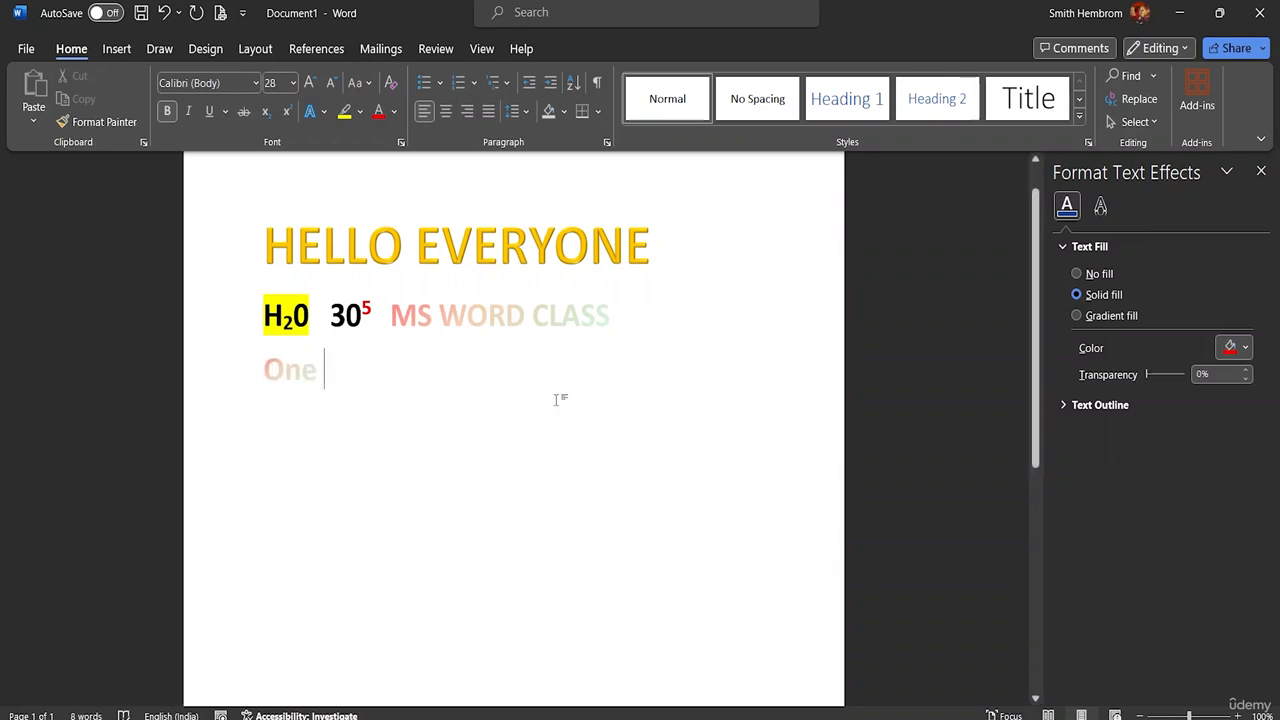
double_click(302, 378)
left_click(394, 112)
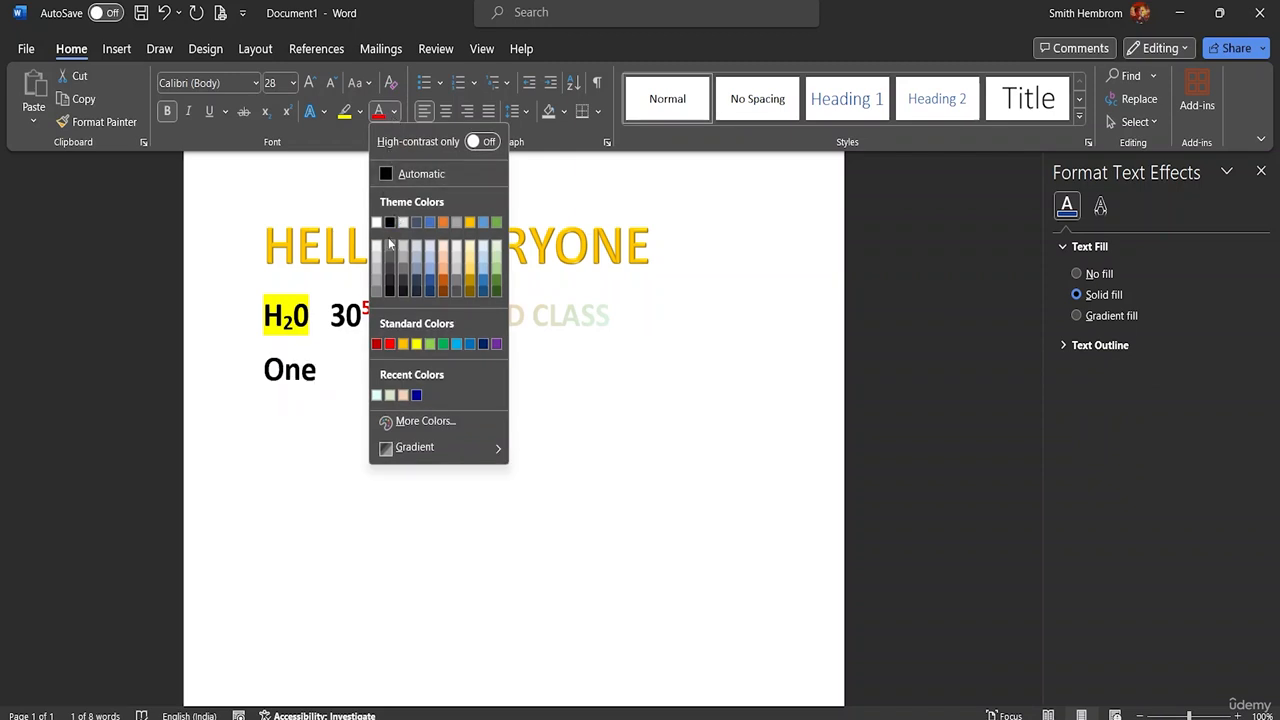
left_click(390, 287)
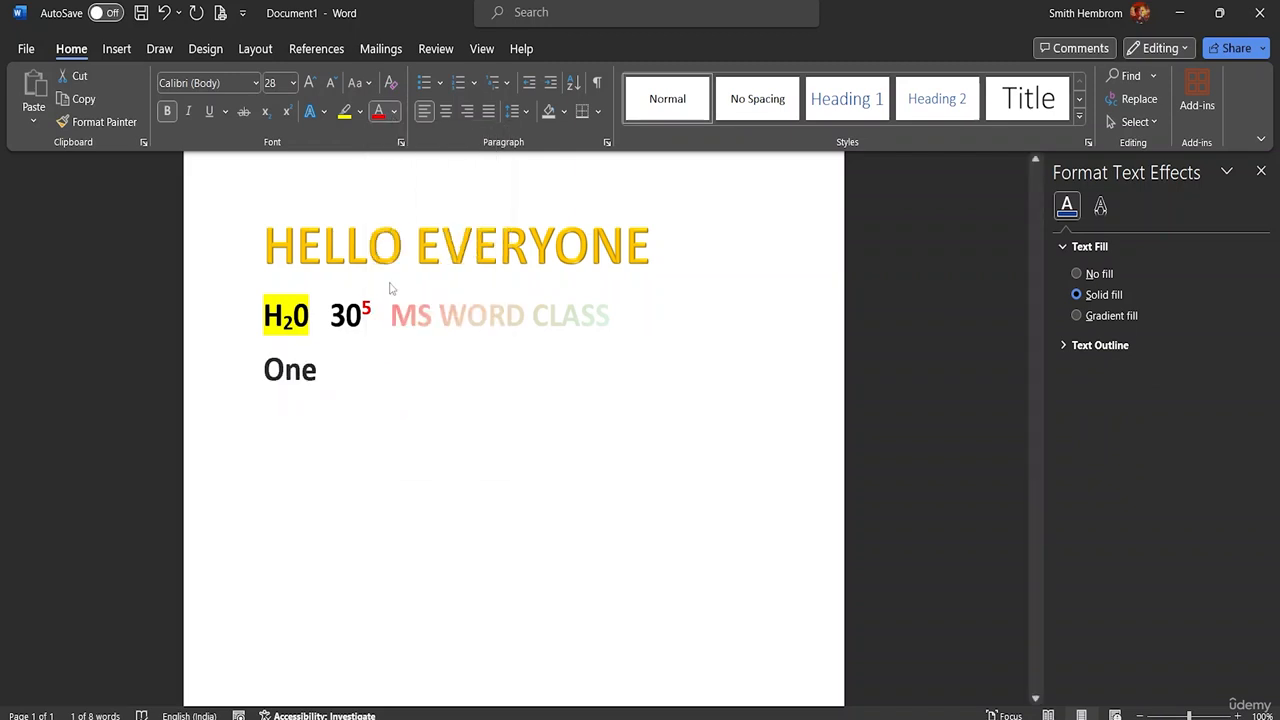
left_click(343, 372)
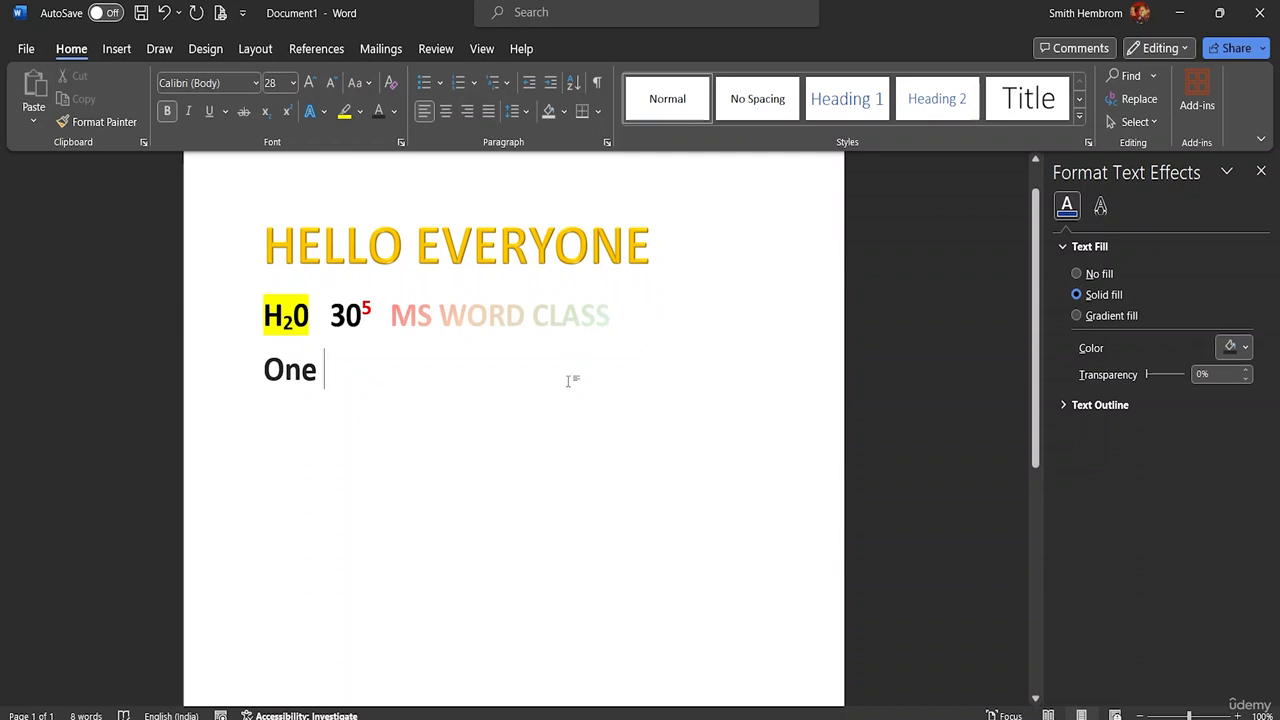
Step: Add the words Two and Three on separate new lines below One
key("Return")
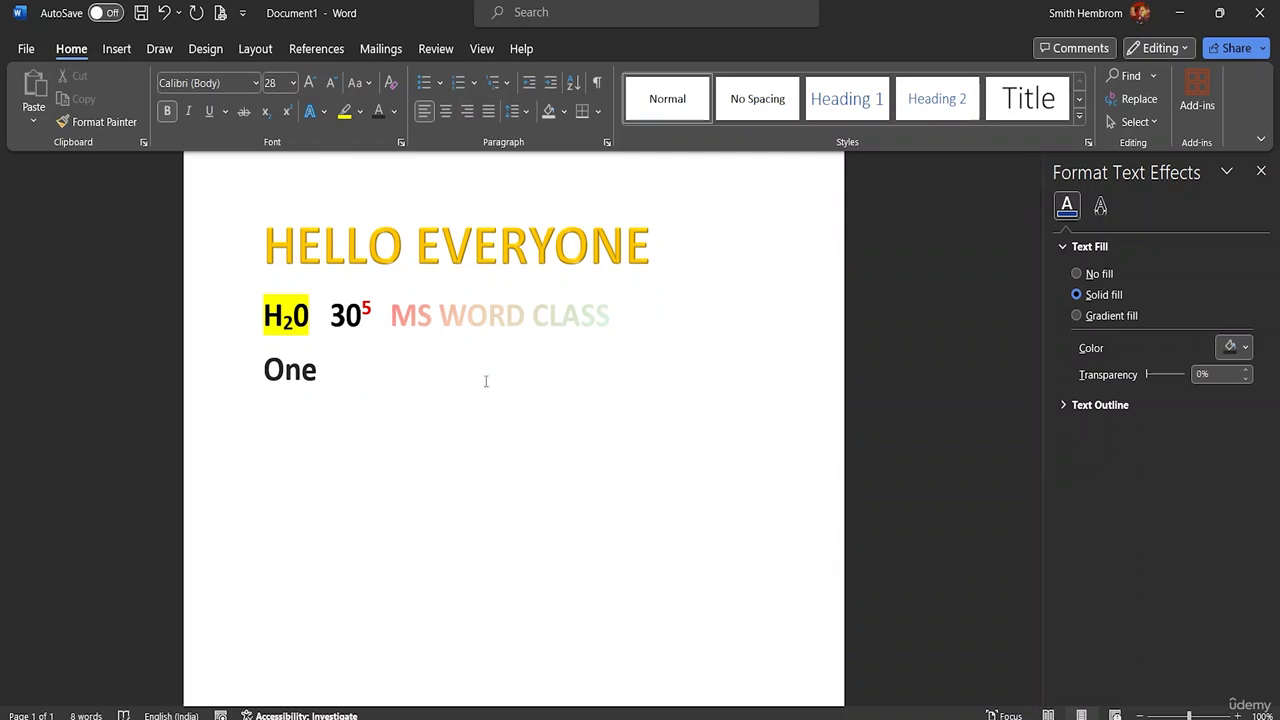
type("Te")
key("BackSpace")
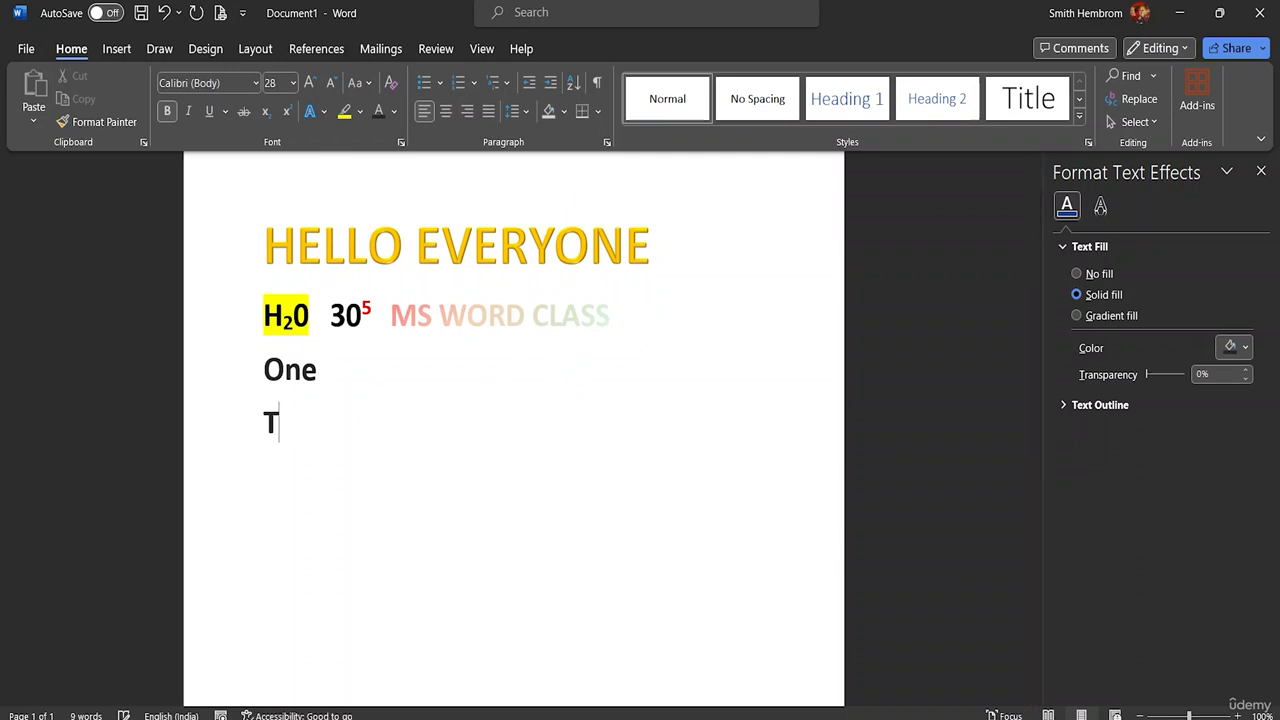
type("wo")
key("Return")
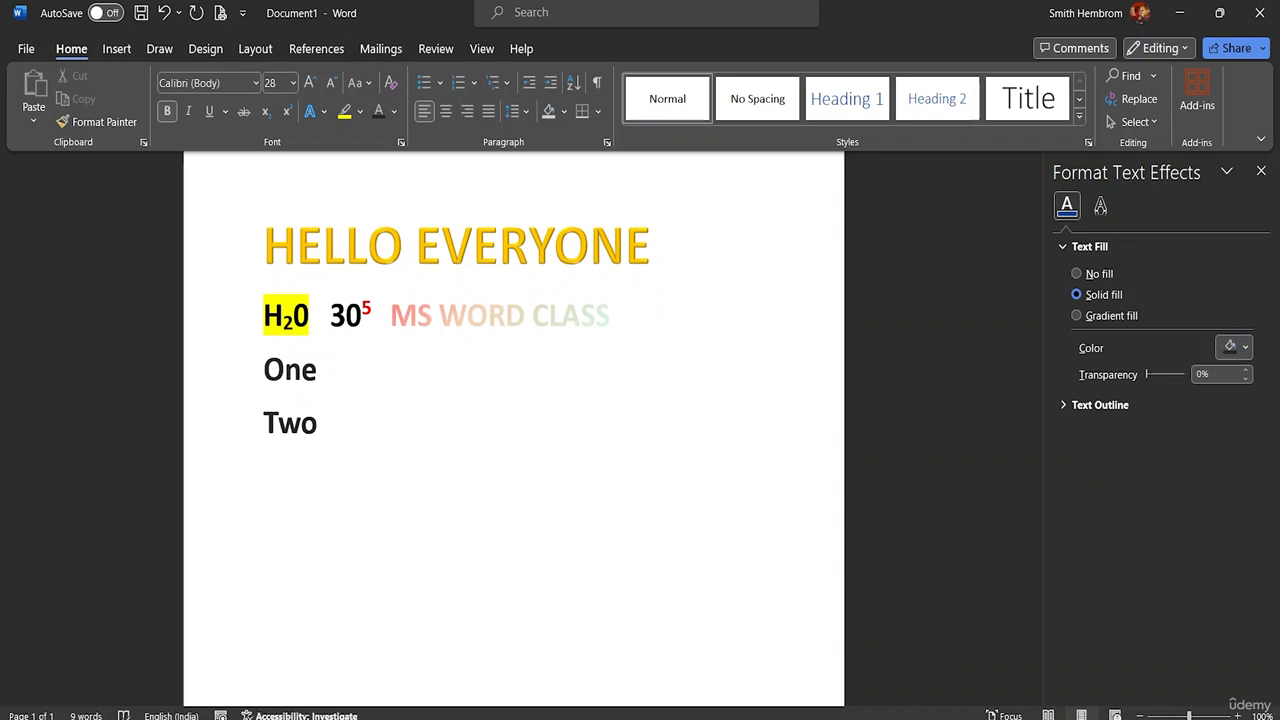
type("Three")
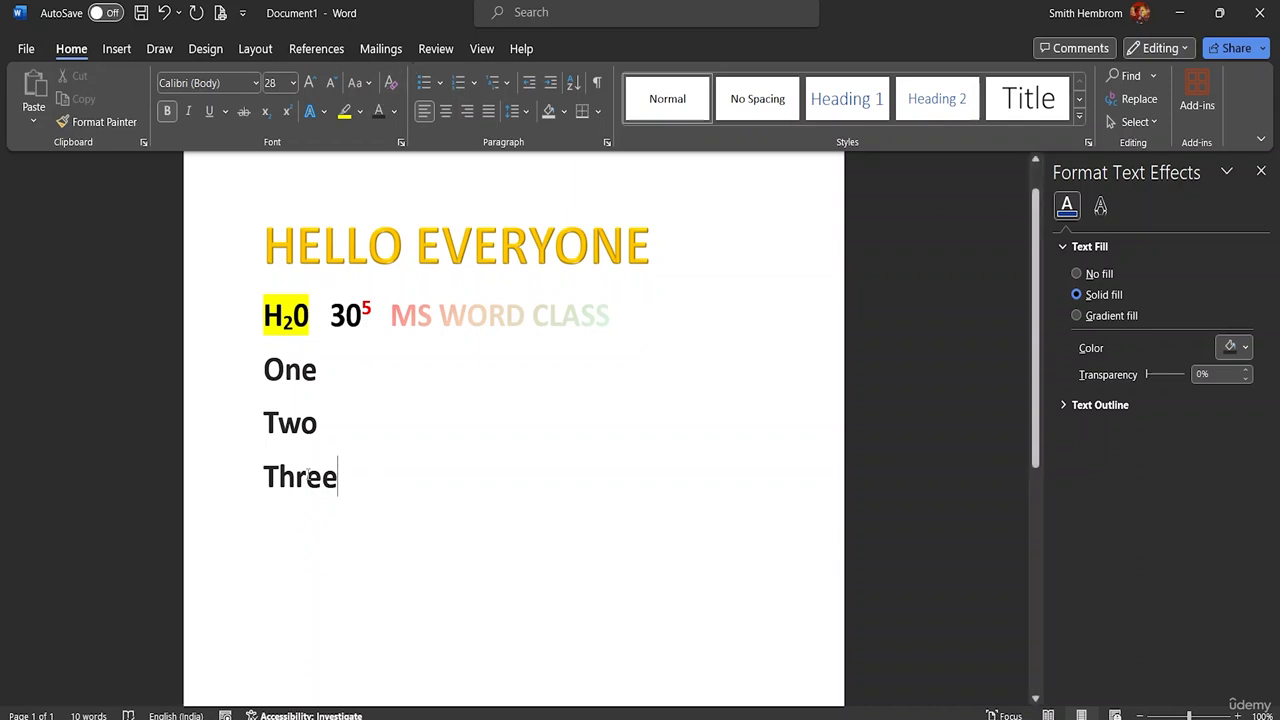
Step: Apply the multicolored picture bullet from the bullet library to the lines One, Two and Three, and deselect them
left_click_drag(250, 478, 250, 370)
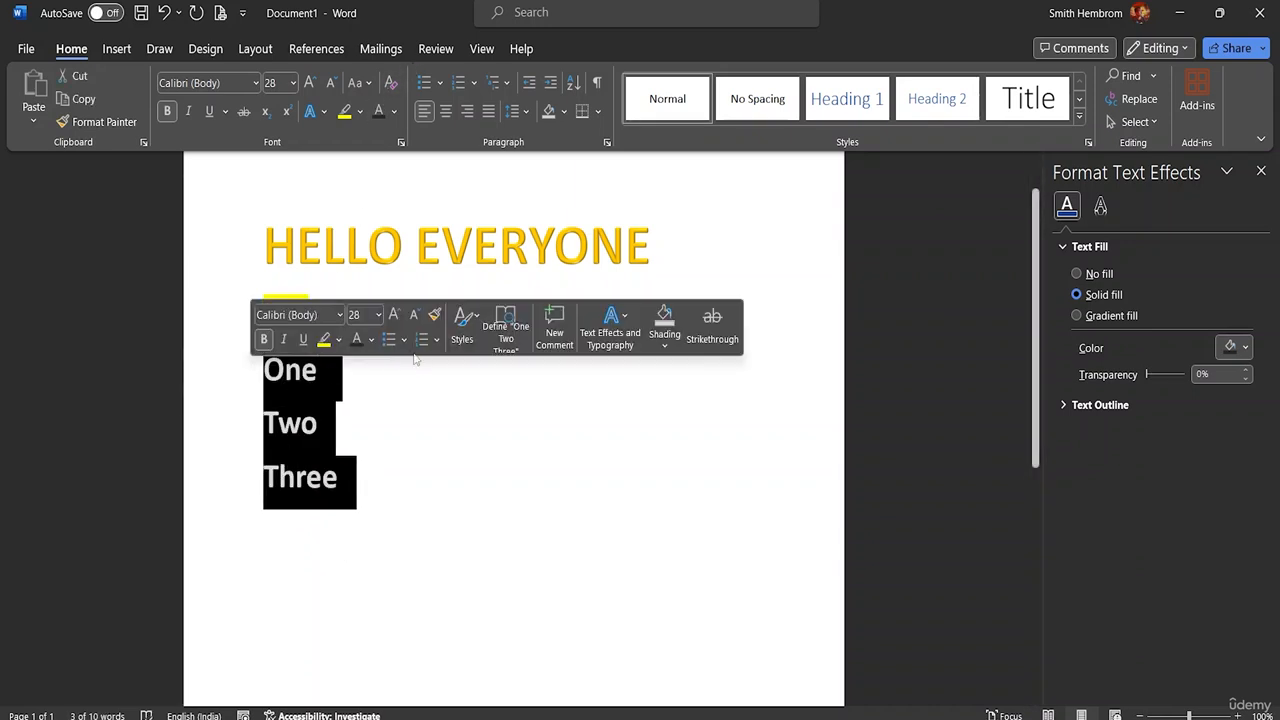
left_click(440, 83)
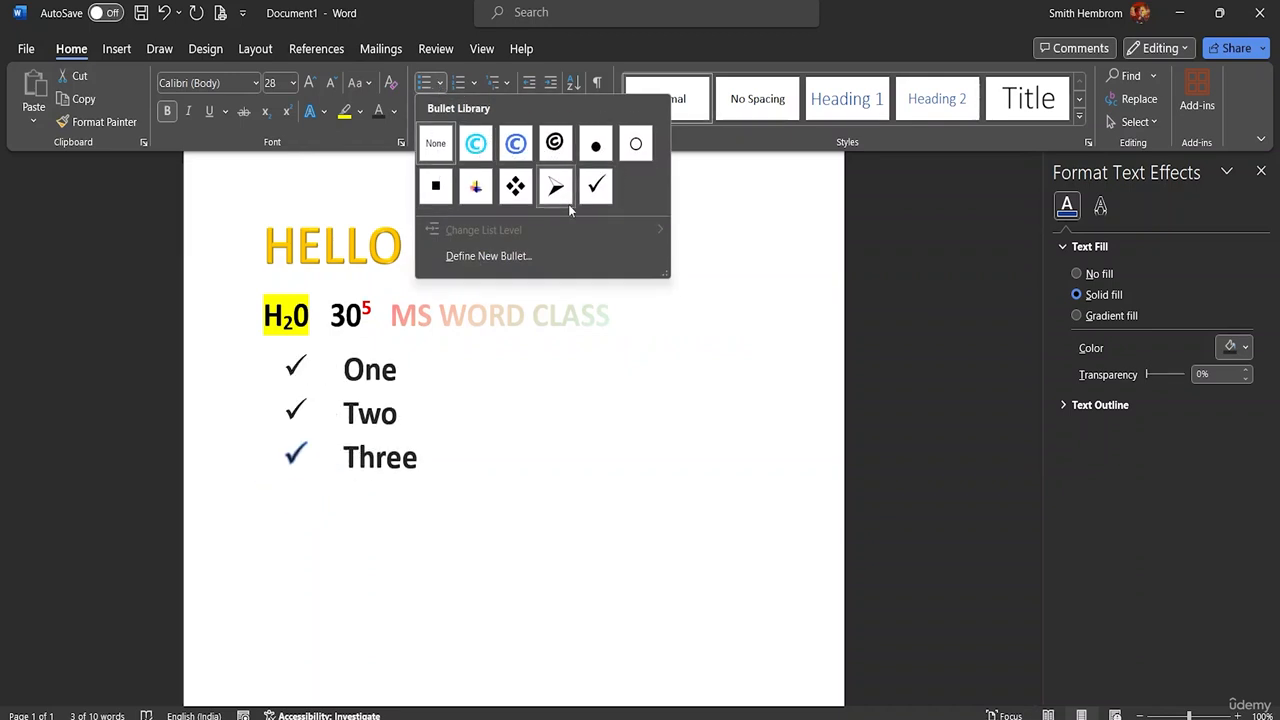
left_click(477, 190)
left_click(466, 457)
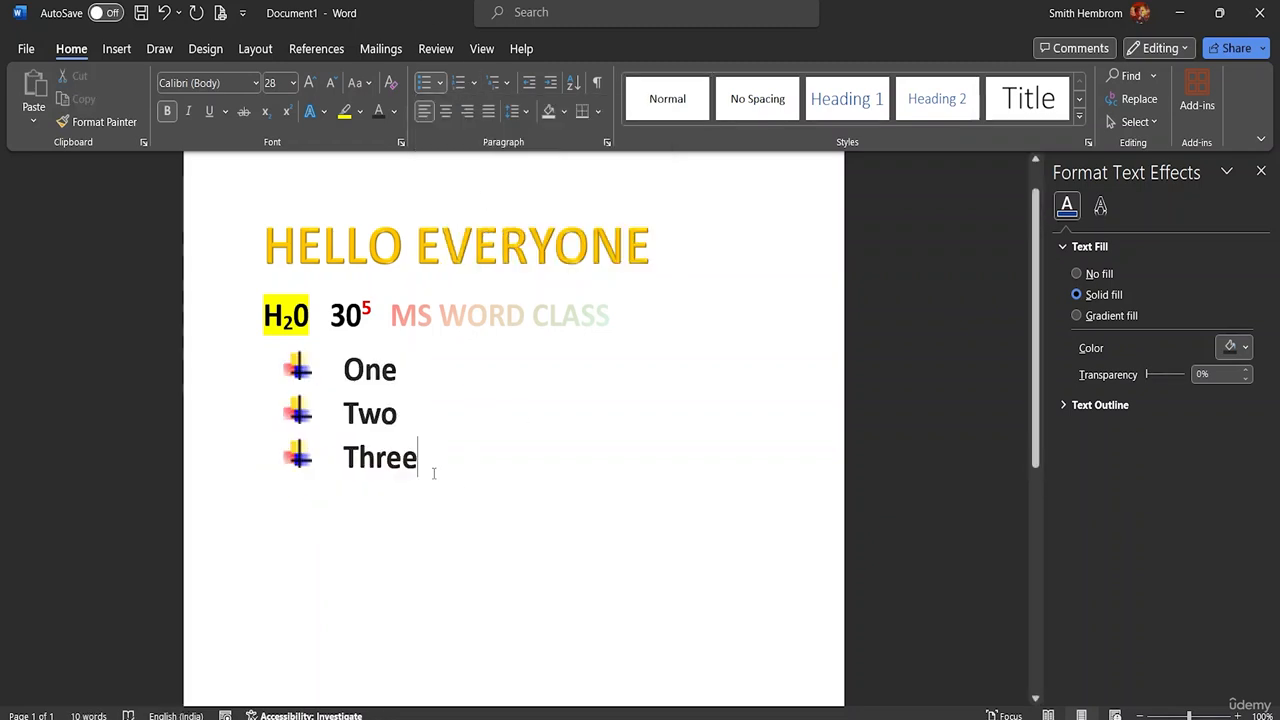
Step: Try the 1st., 2nd., 3rd. numbering format on the three bulleted items, and undo it
left_click_drag(434, 473, 345, 370)
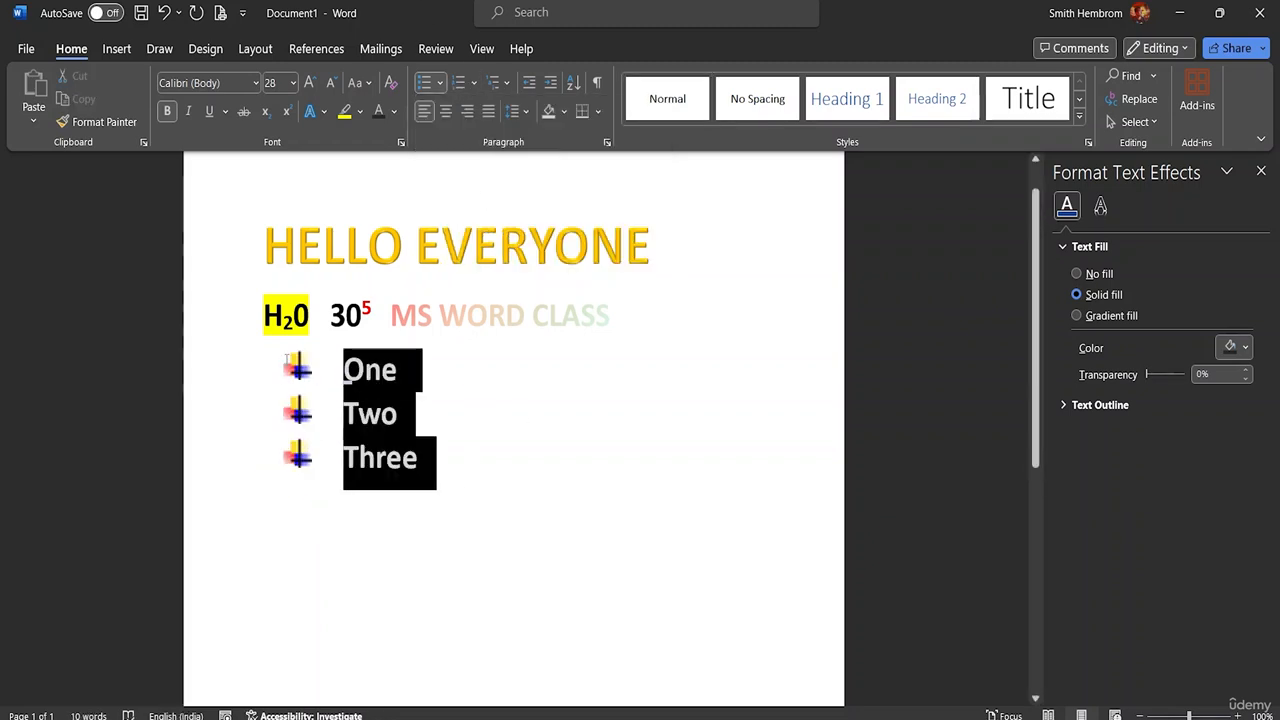
left_click(439, 84)
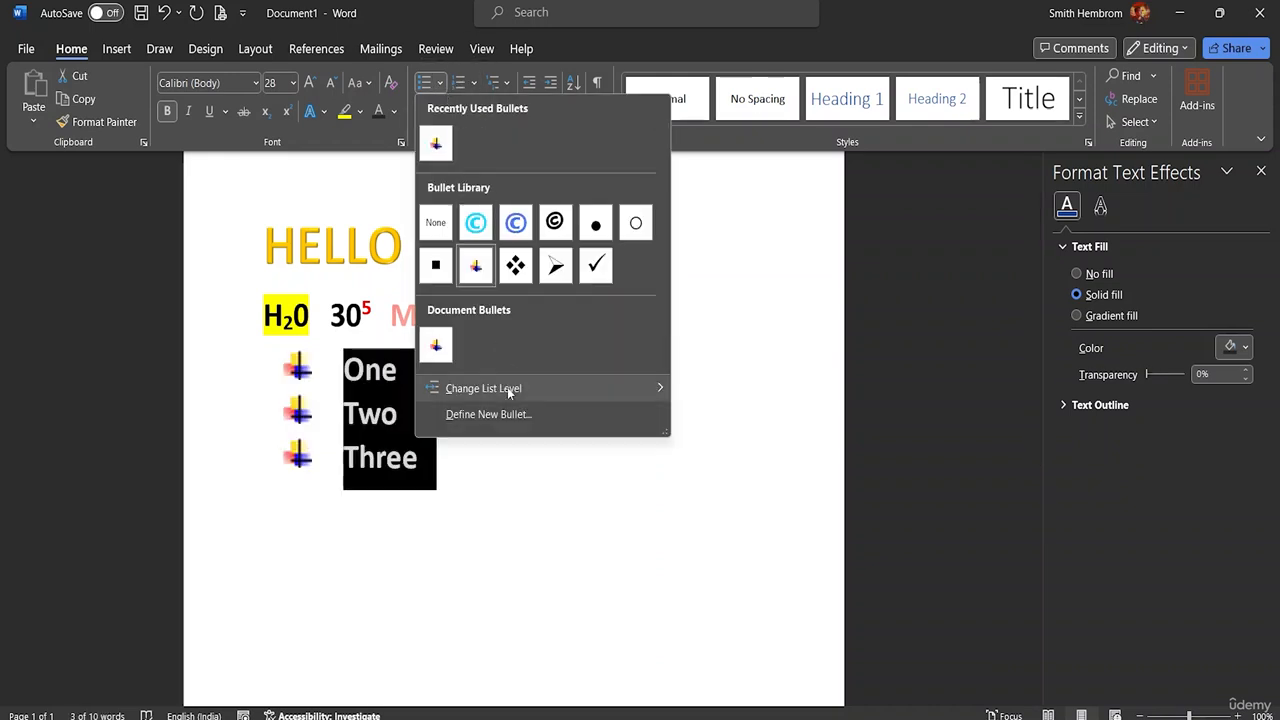
mouse_move(507, 388)
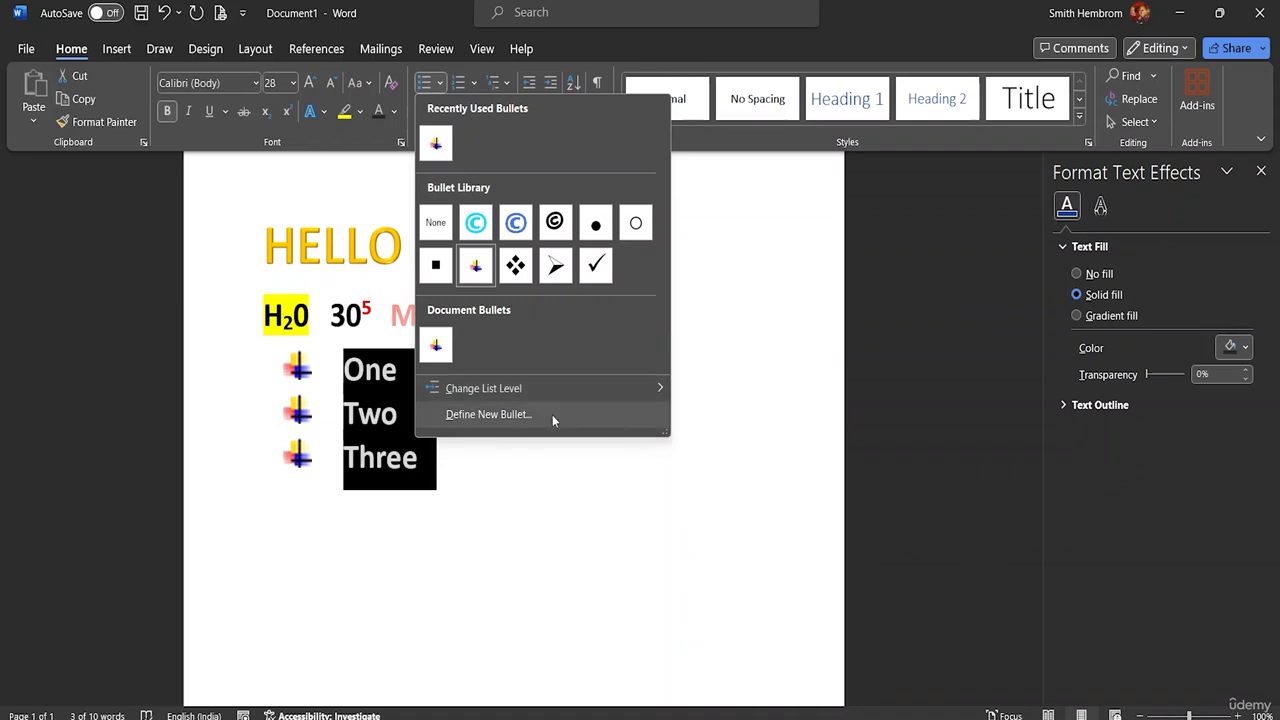
left_click(473, 86)
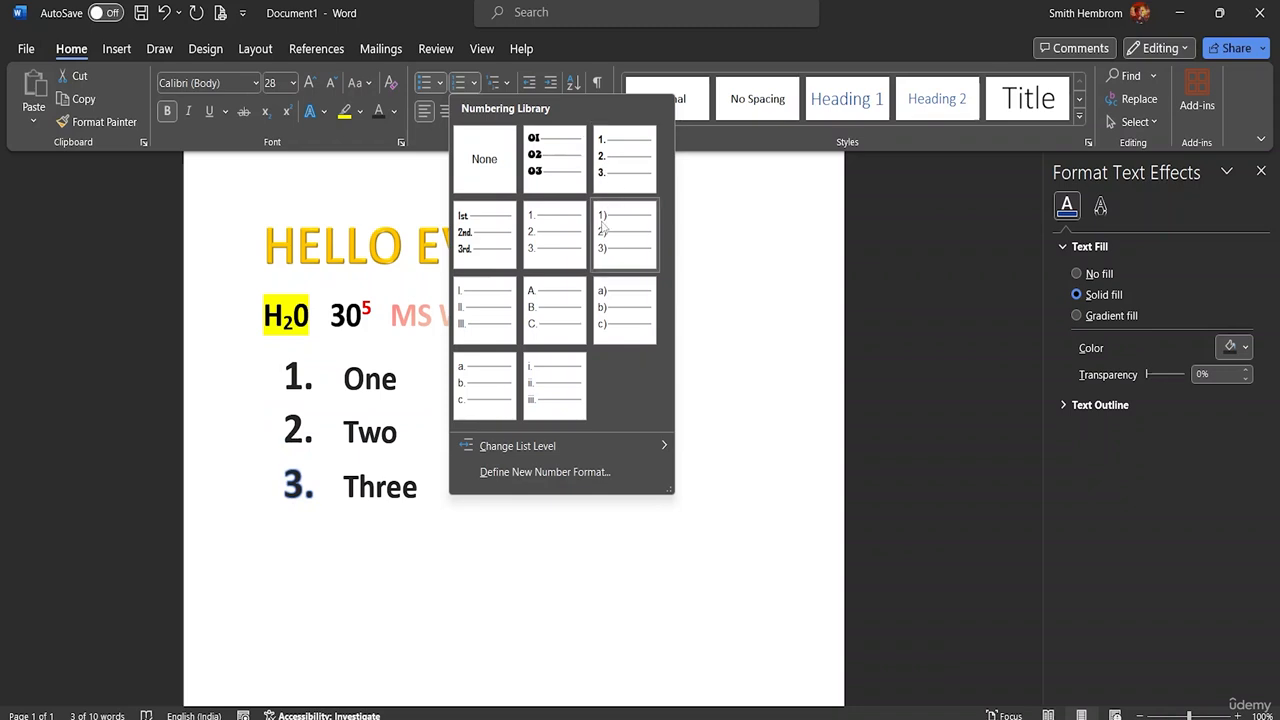
left_click(496, 248)
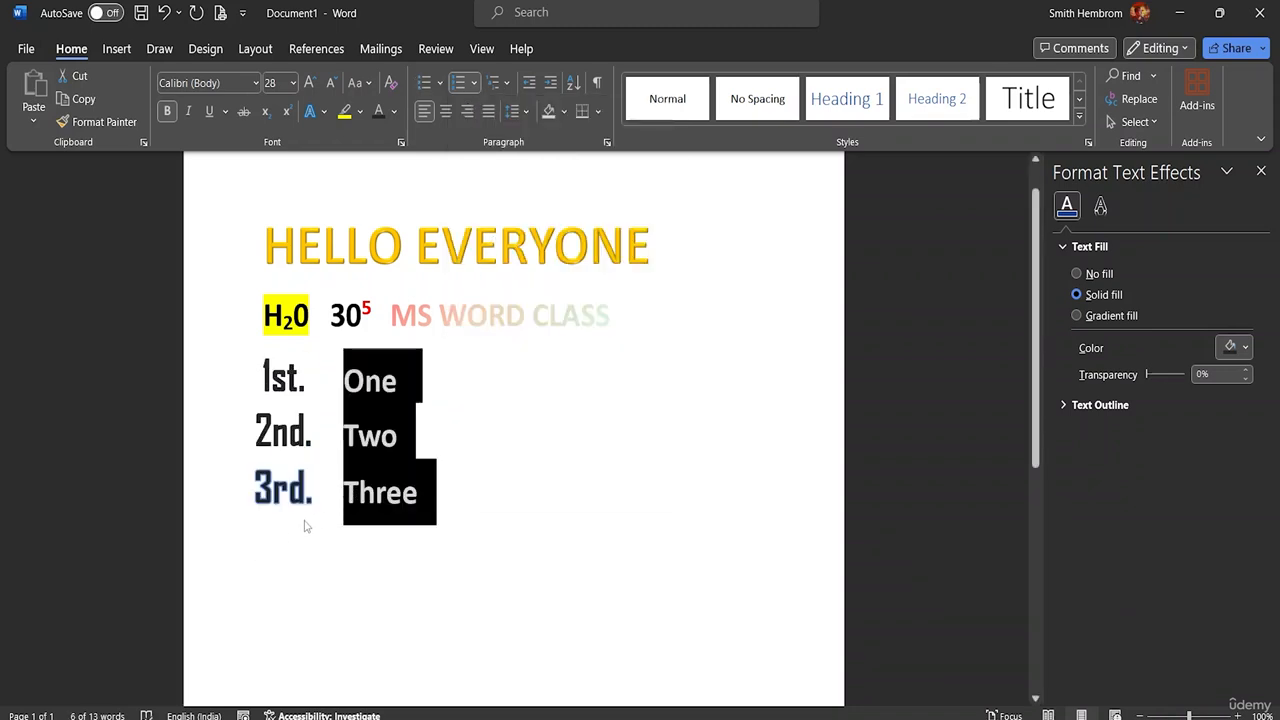
left_click(316, 492)
left_click(430, 491)
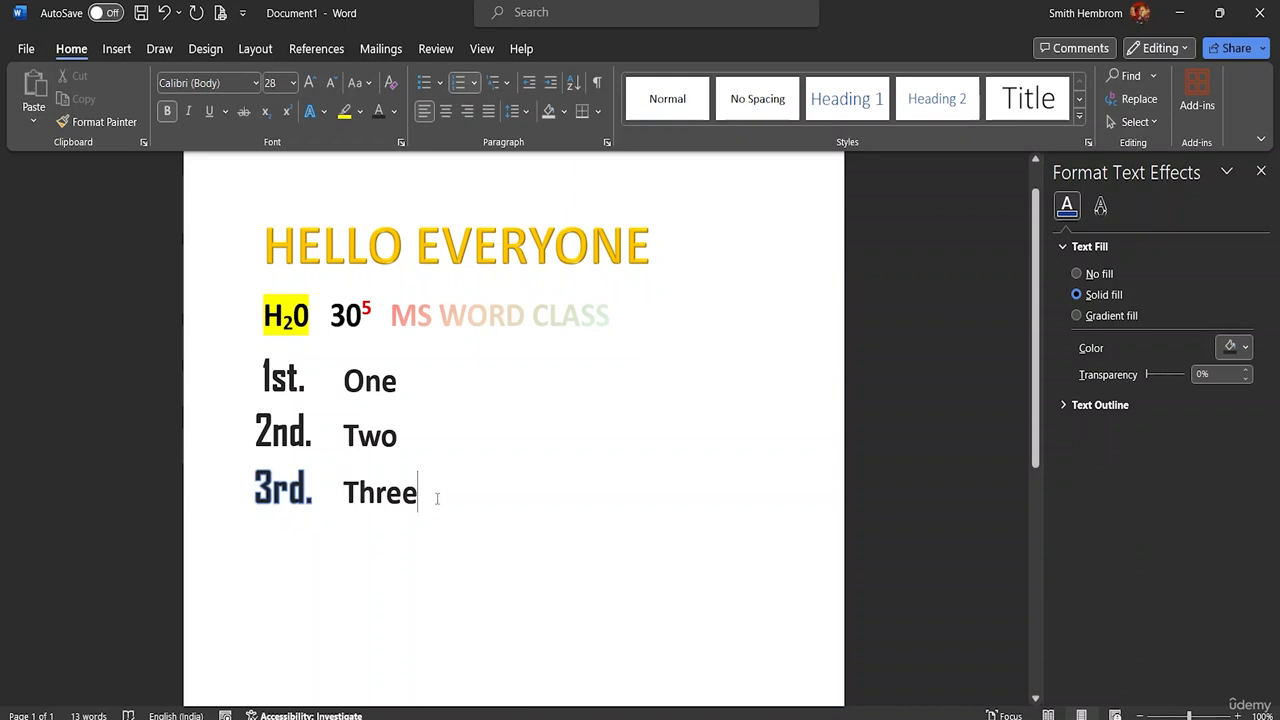
left_click_drag(434, 491, 275, 507)
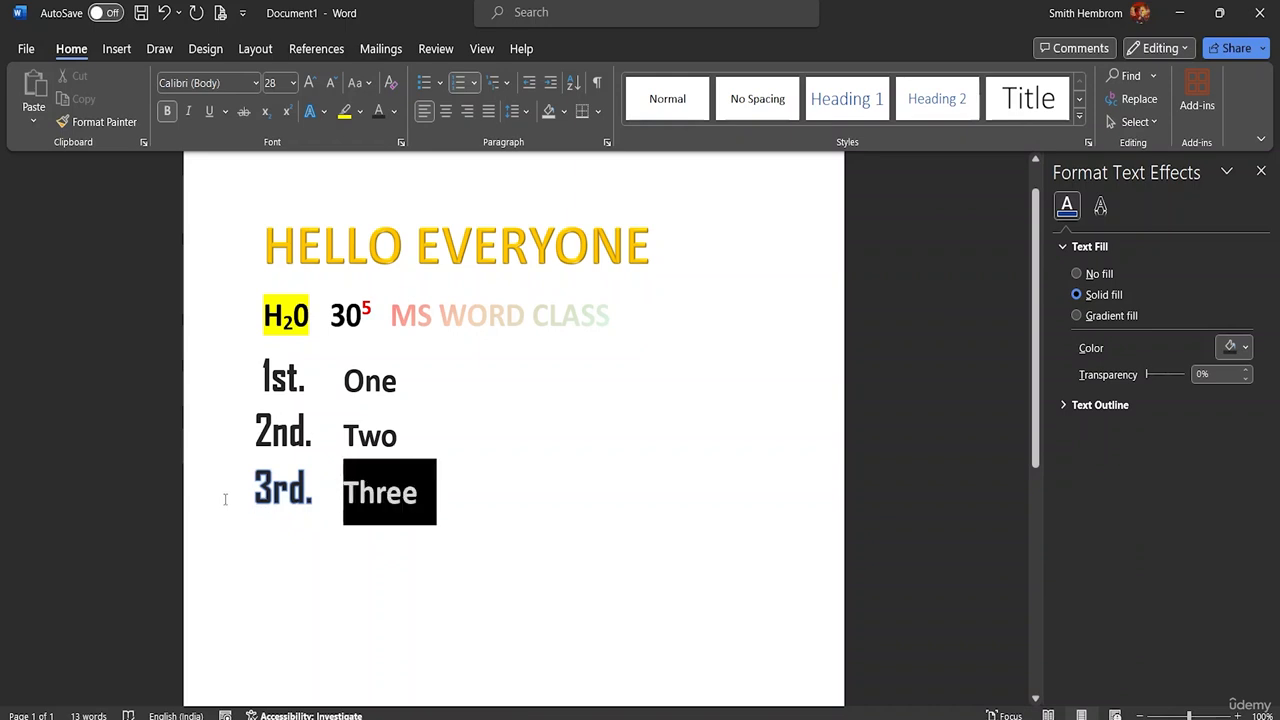
left_click(481, 516)
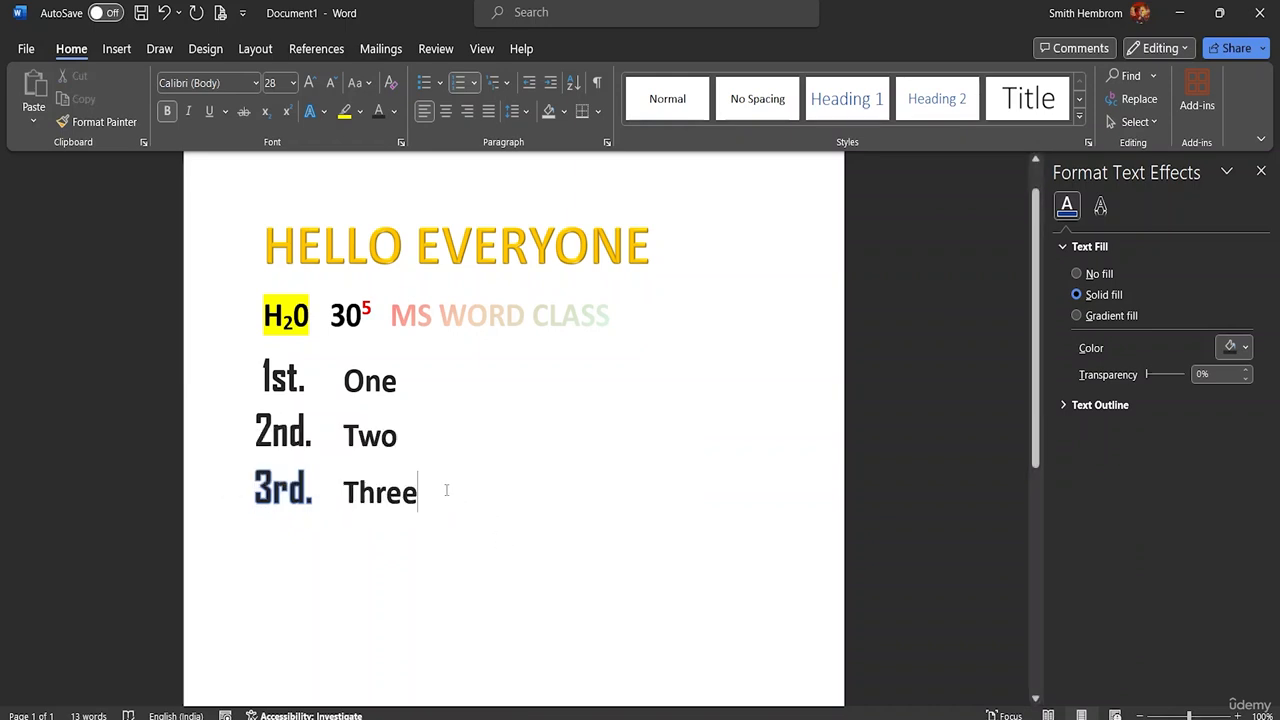
key("ctrl+z")
left_click(480, 466)
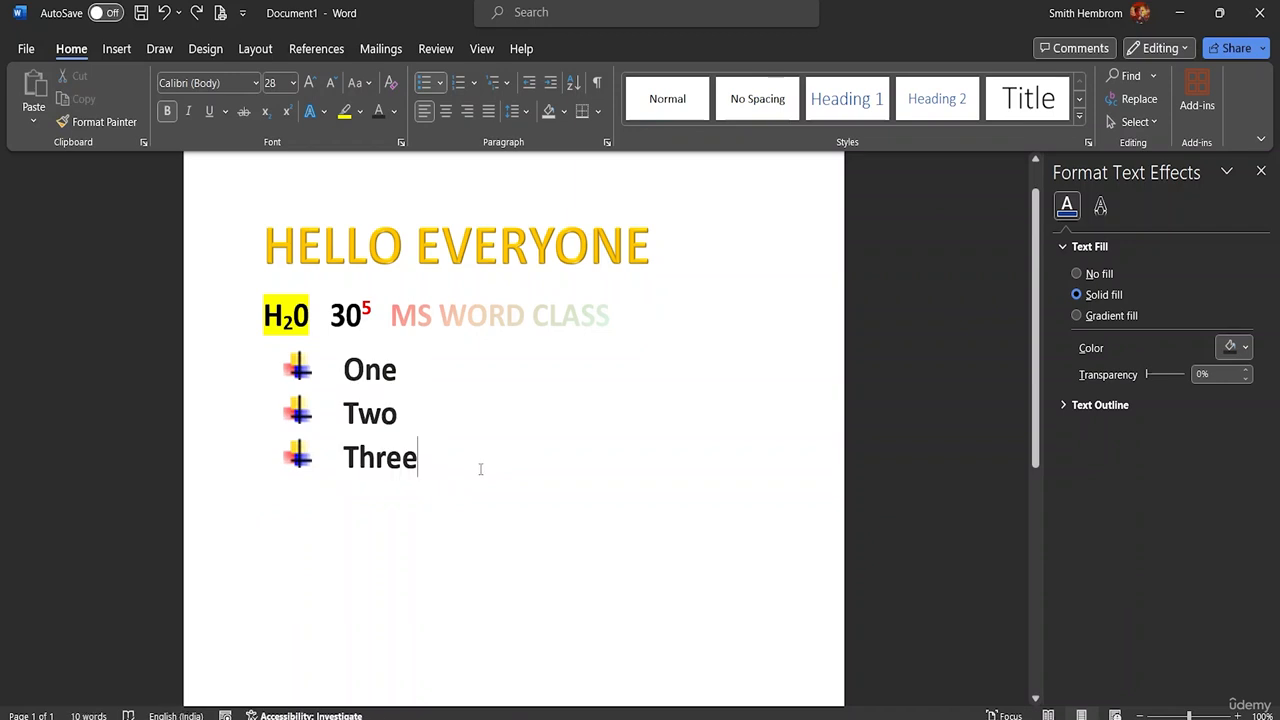
Step: Examine the multilevel list library's styles for the bulleted list, and close it without choosing one
left_click(506, 84)
mouse_move(577, 307)
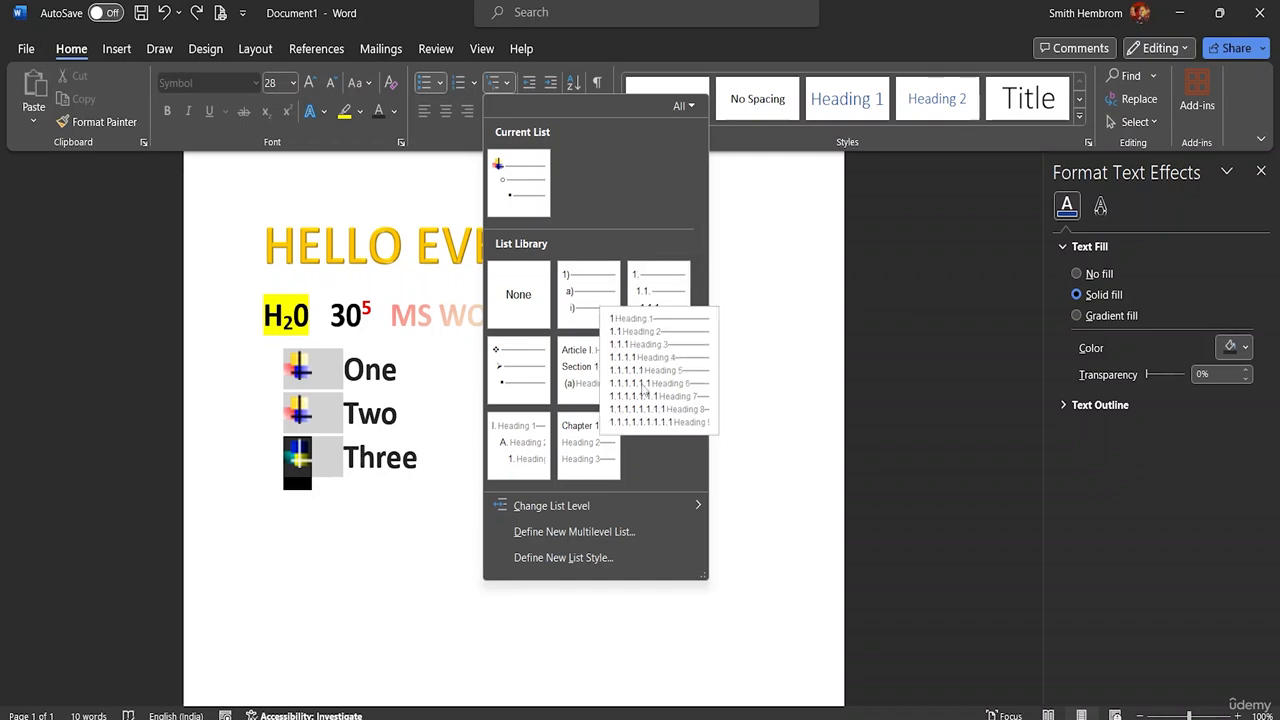
mouse_move(580, 387)
mouse_move(594, 450)
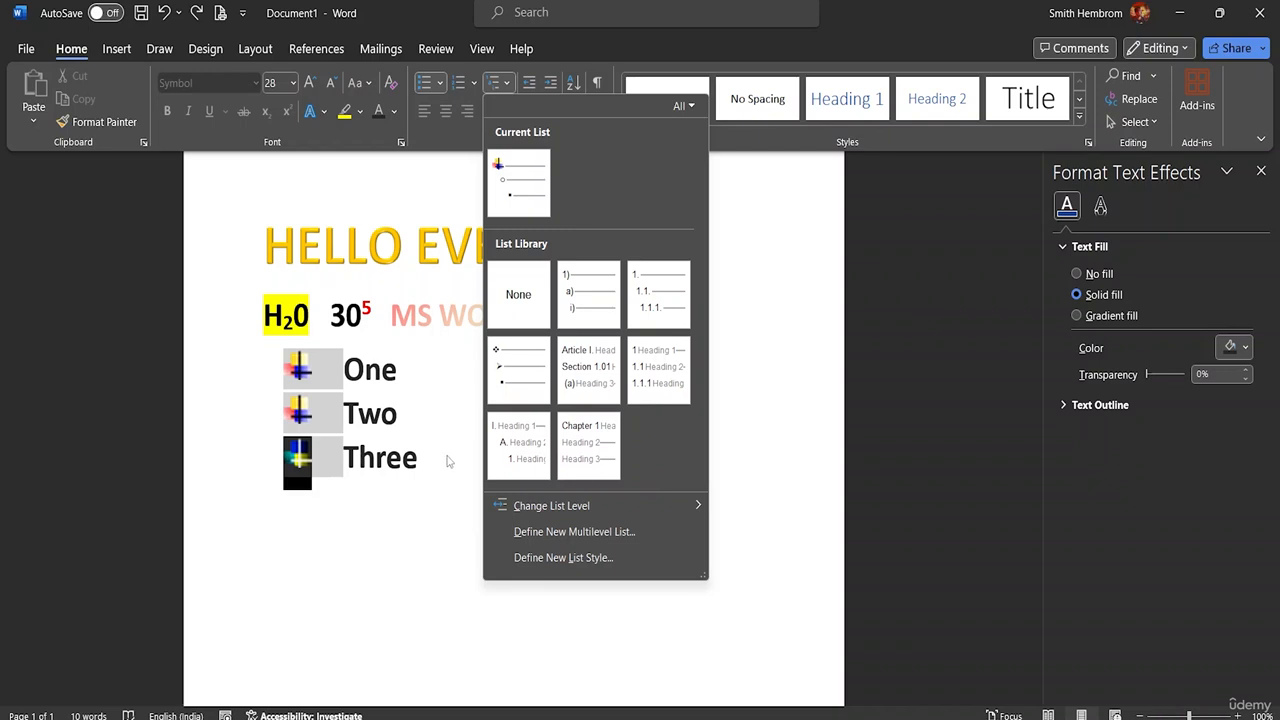
left_click(434, 366)
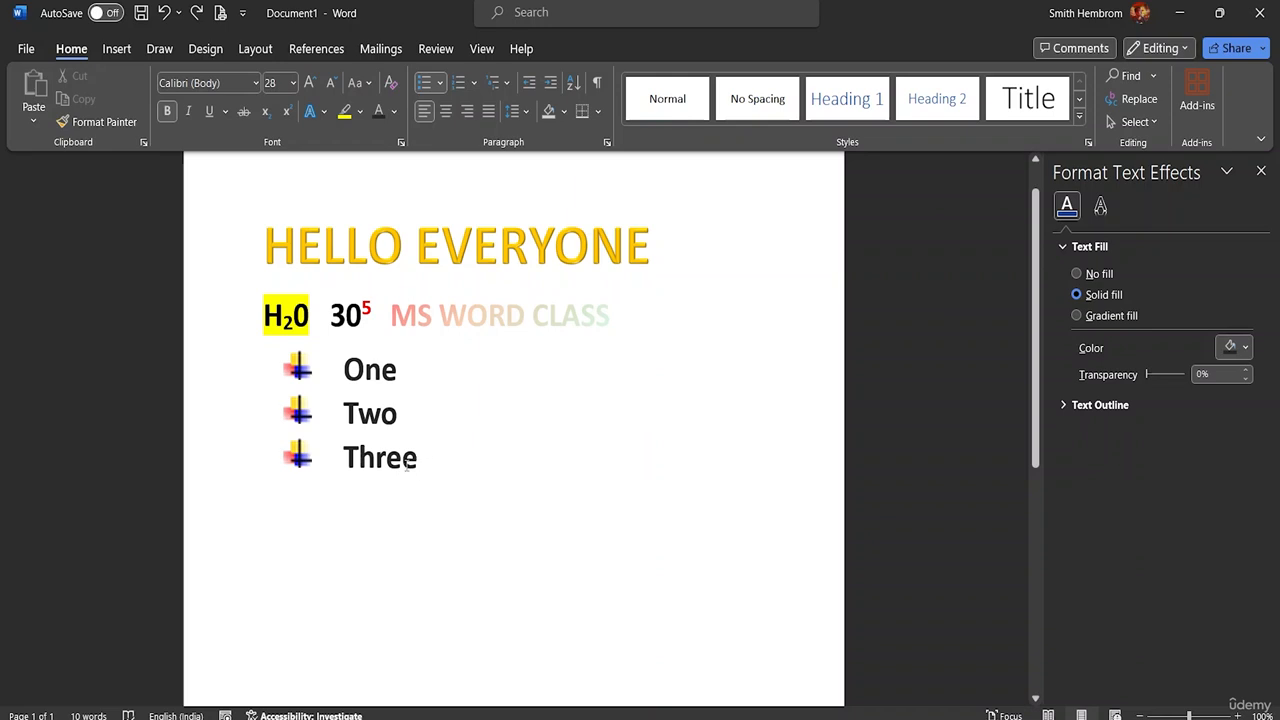
Step: Try center, right and finally justified alignment on the three bulleted items, and set their line spacing to 1.0
left_click_drag(407, 462, 343, 370)
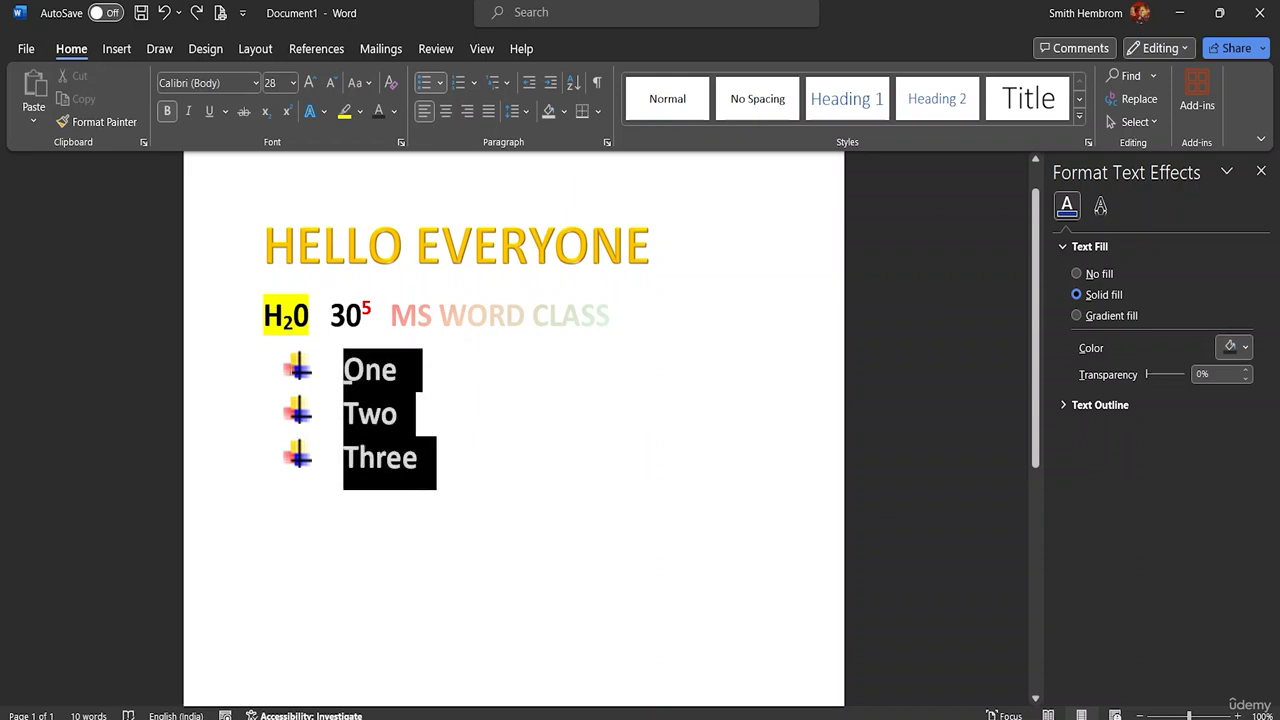
left_click(447, 118)
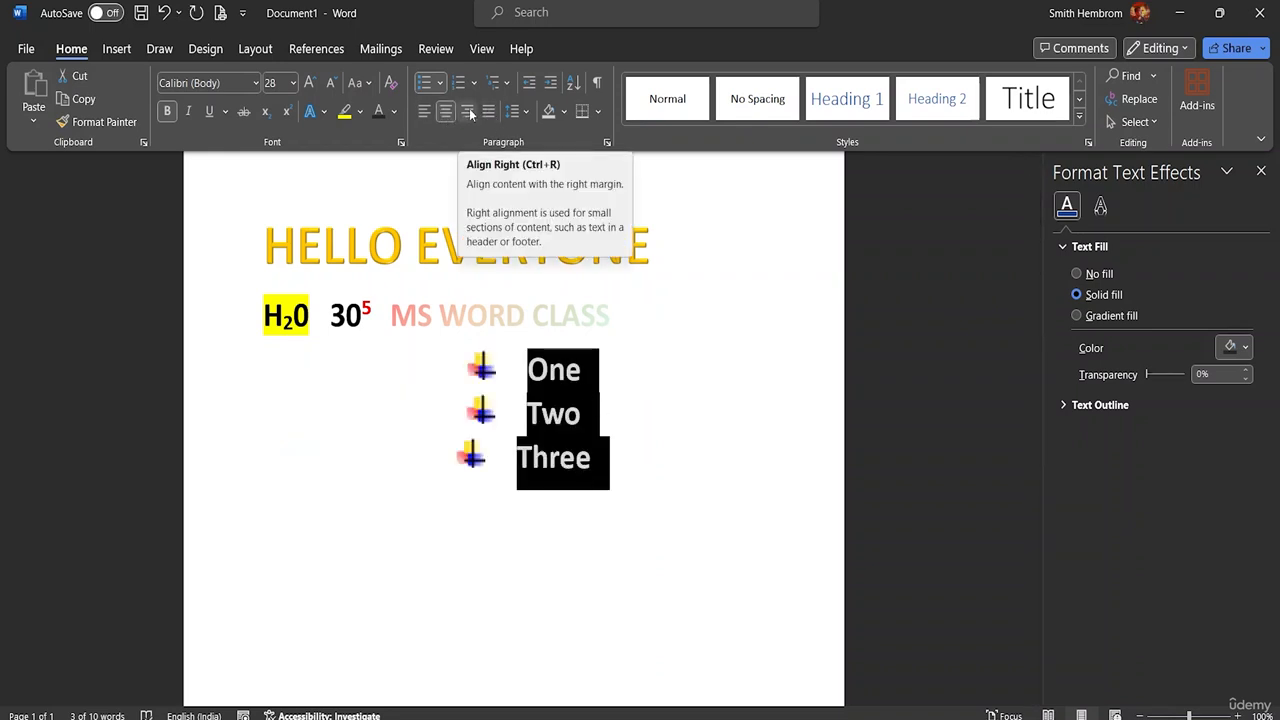
left_click(469, 110)
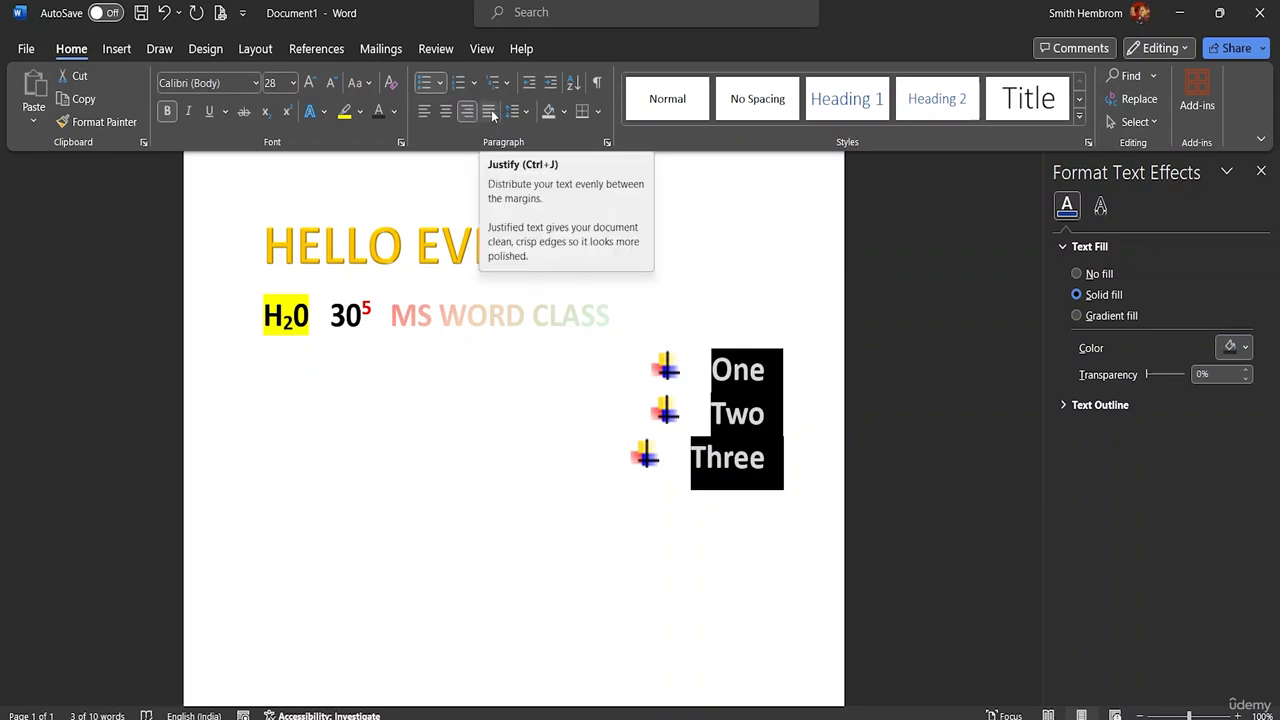
left_click(491, 114)
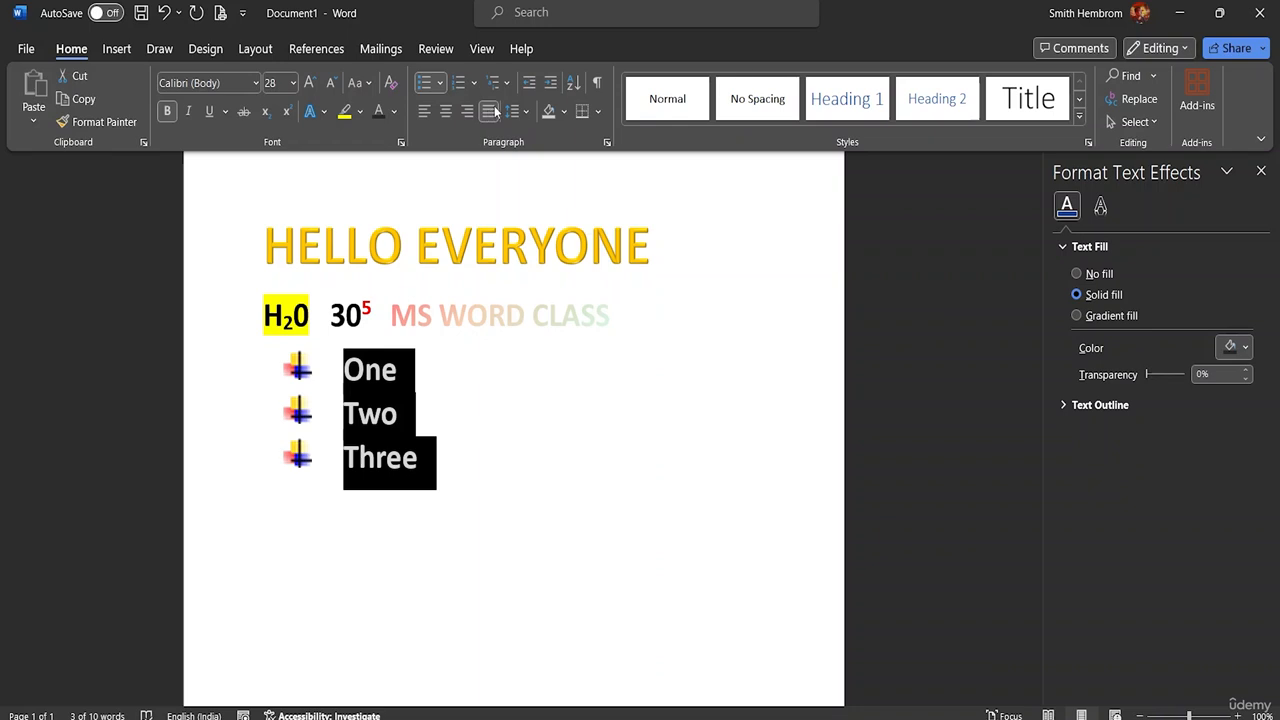
left_click(525, 114)
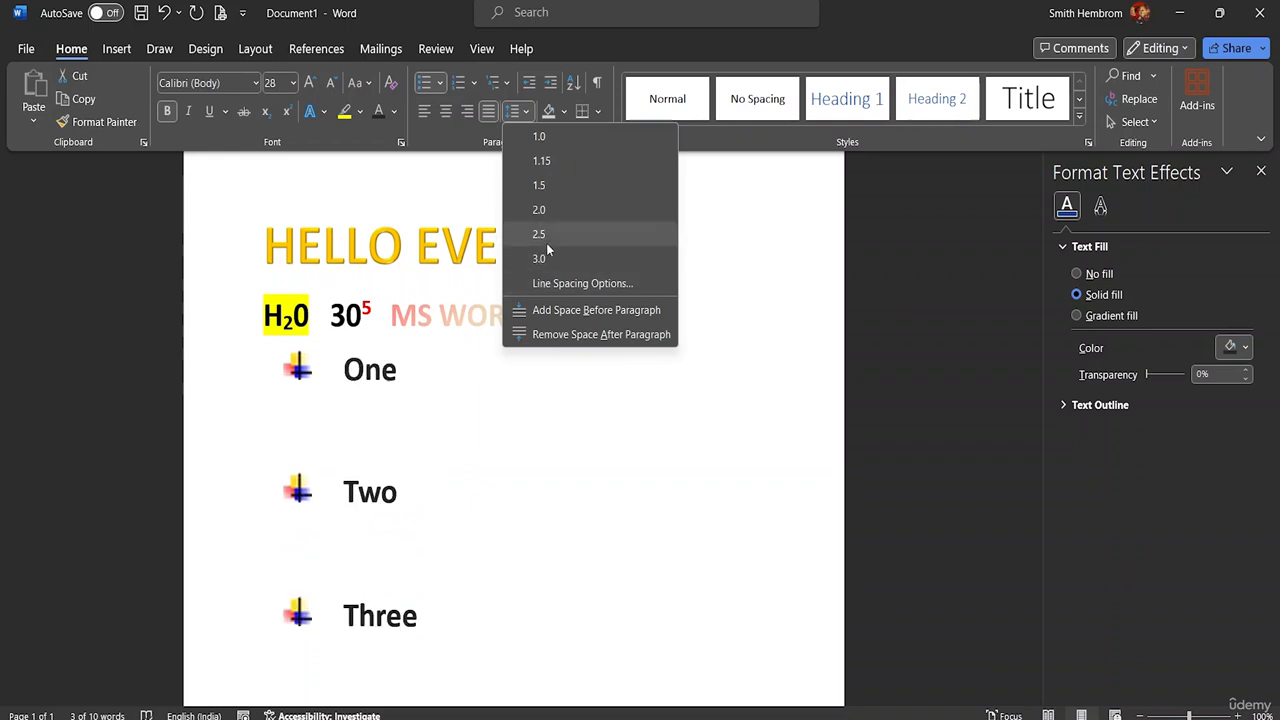
left_click(547, 138)
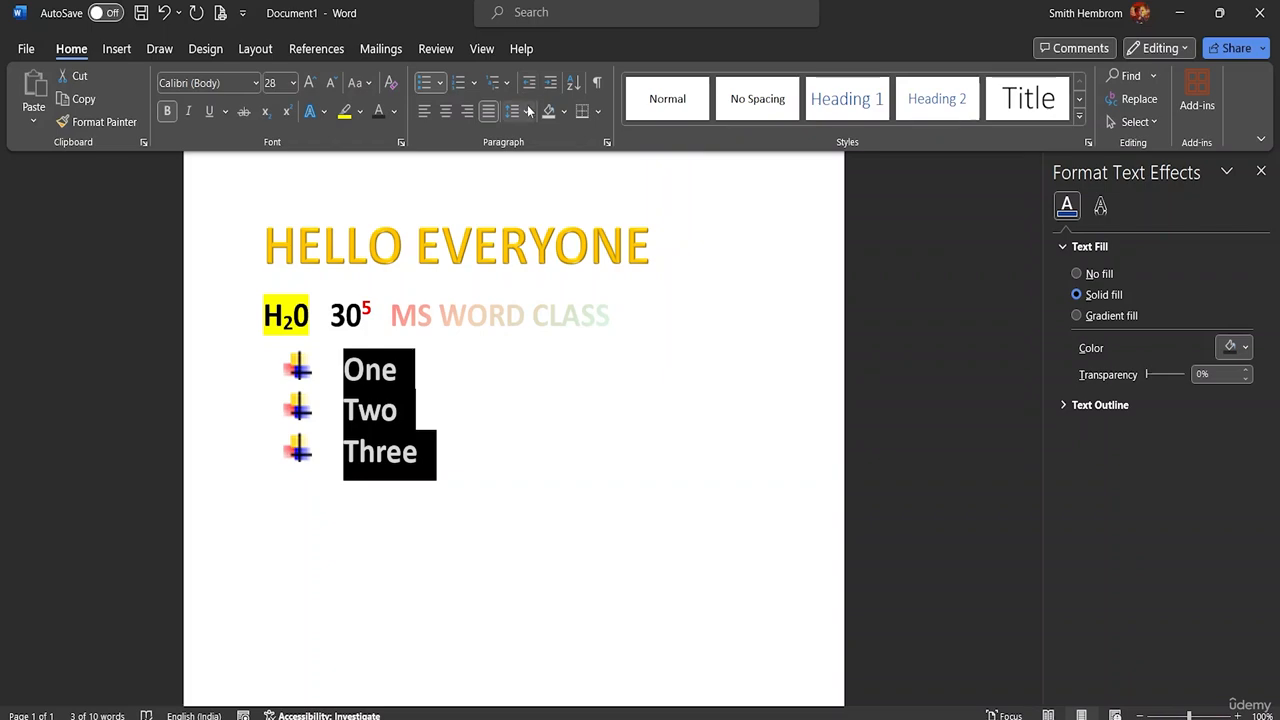
Step: Browse to the MS Word Advanced Resource File folder and open the document 4 file-sample_500kB
left_click(26, 48)
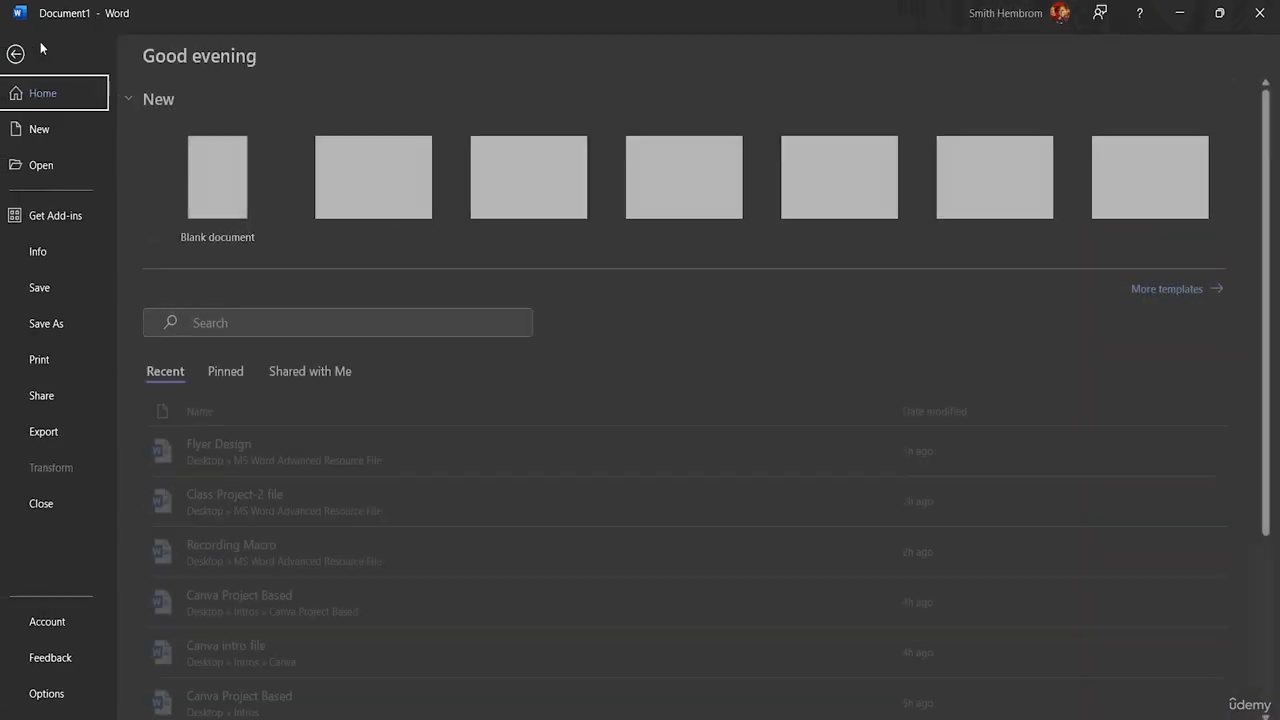
left_click(47, 164)
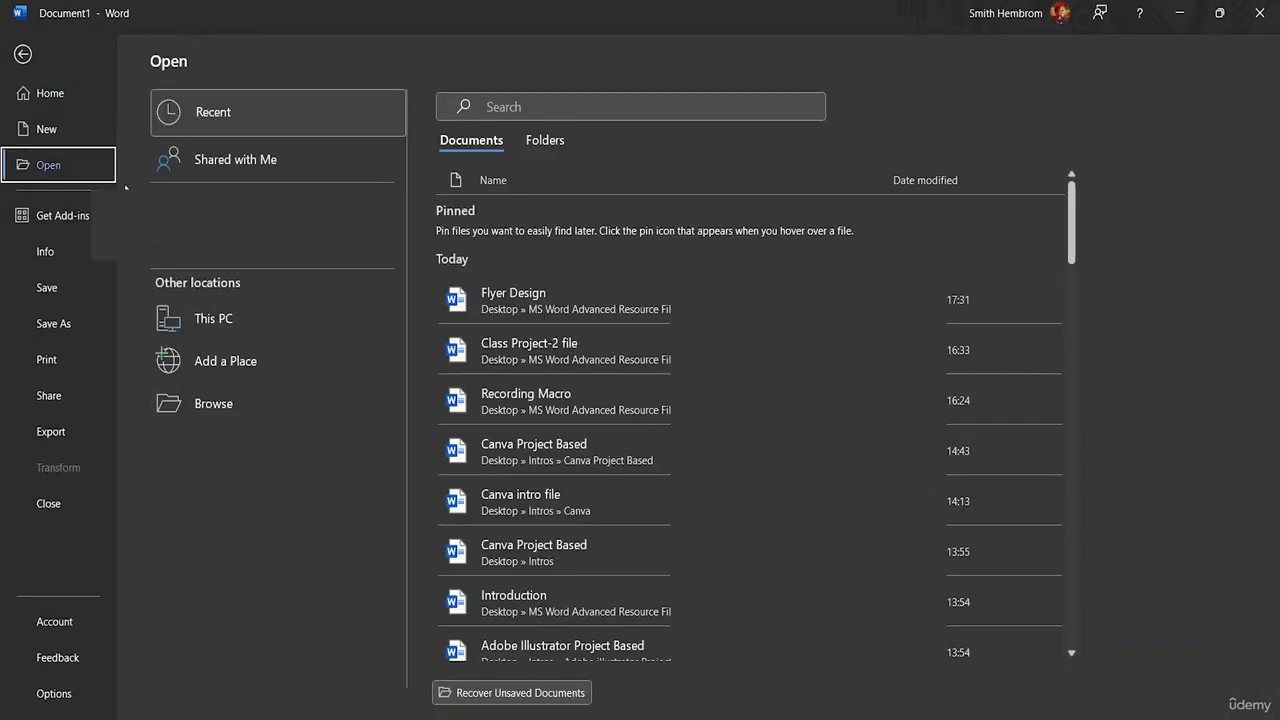
left_click(247, 399)
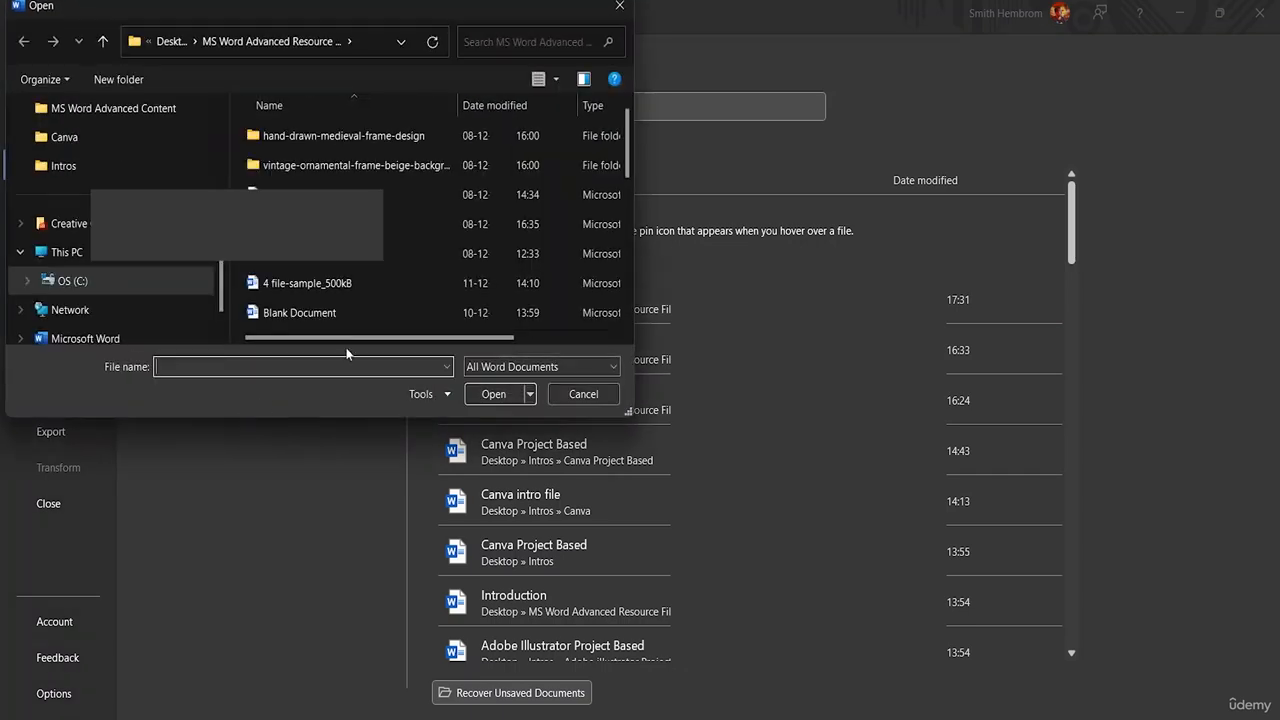
scroll(431, 225, "down", 2)
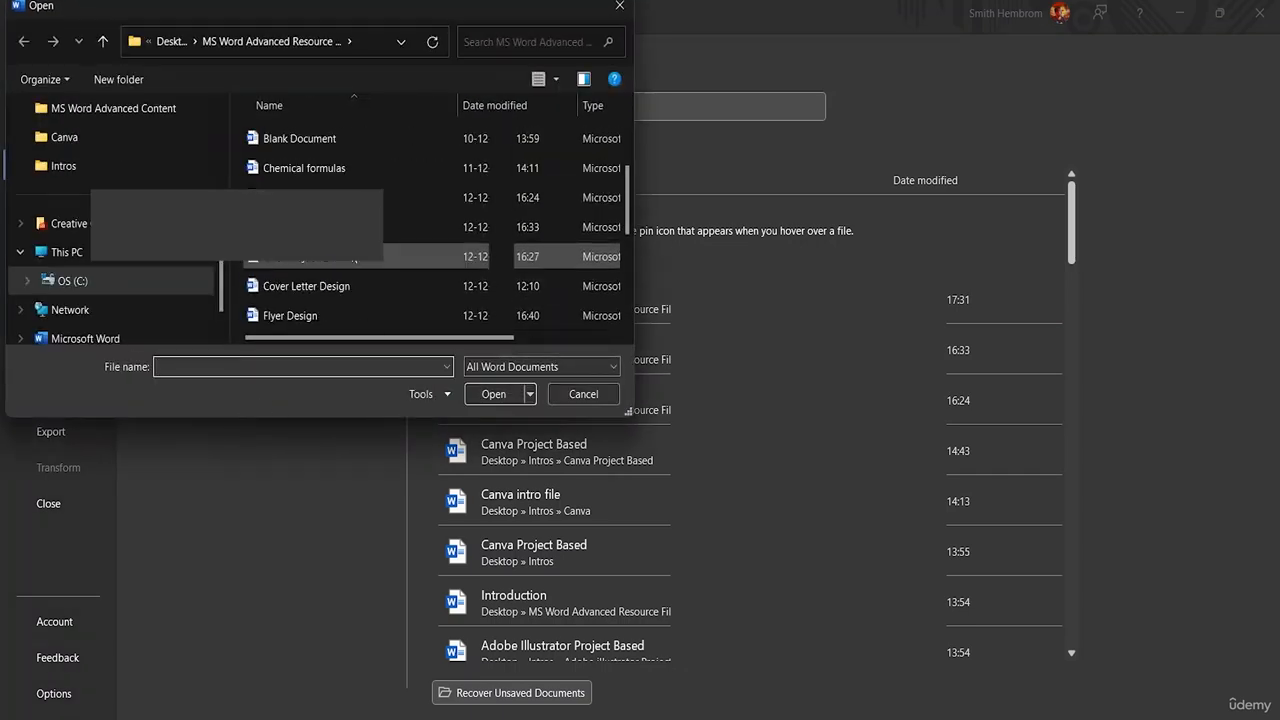
scroll(354, 175, "up", 2)
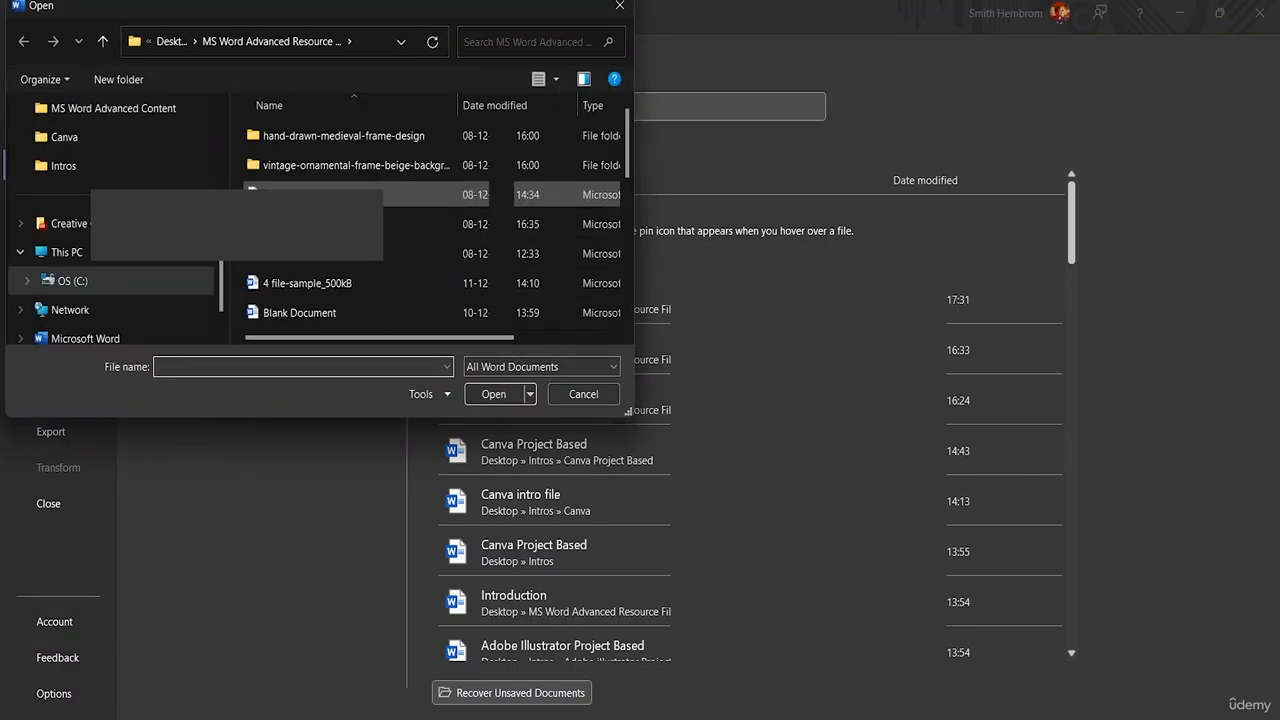
left_click(336, 288)
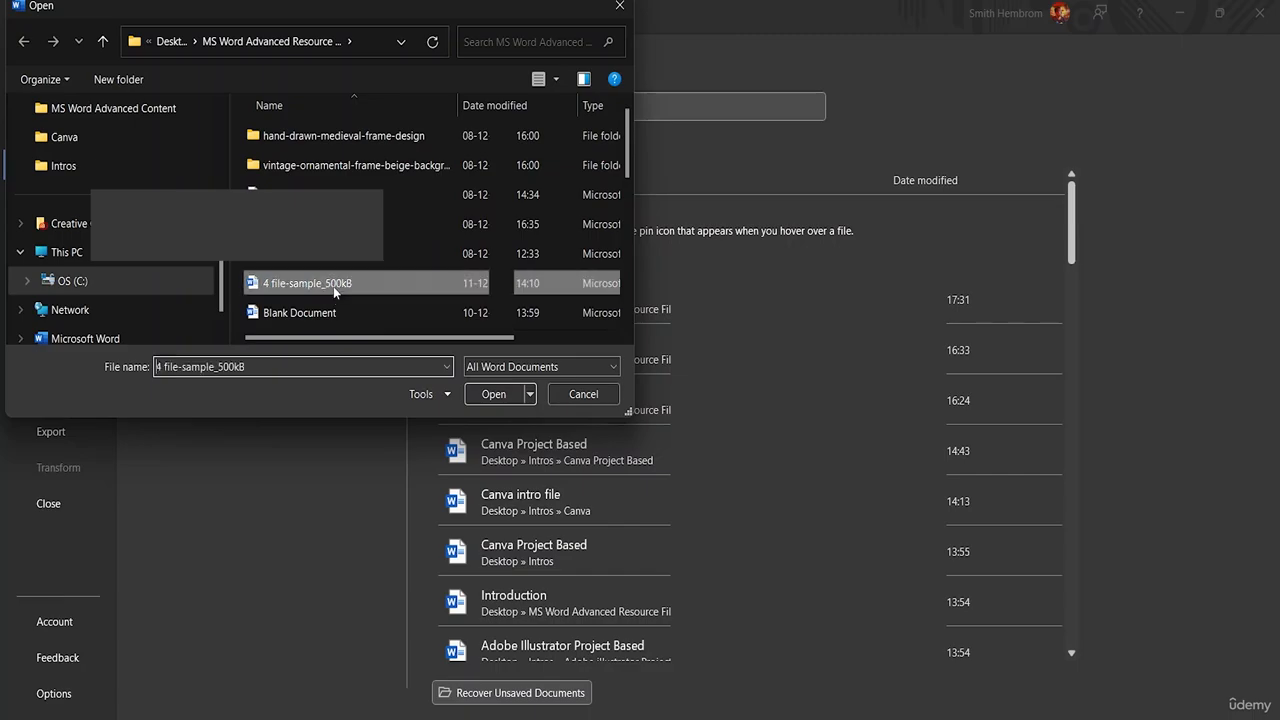
left_click(480, 397)
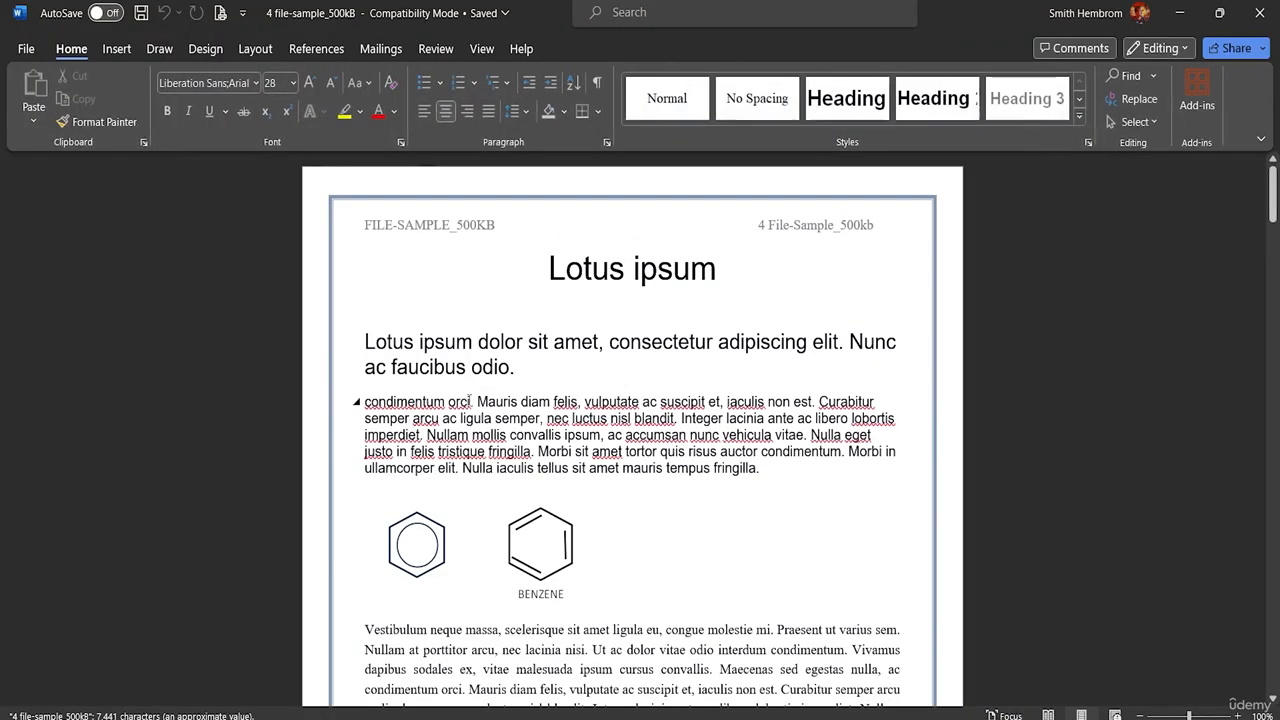
Step: Try increasing the indent of the page 2 paragraph starting "In non mauris justo", and decrease it back to the margin
scroll(524, 424, "down", 10)
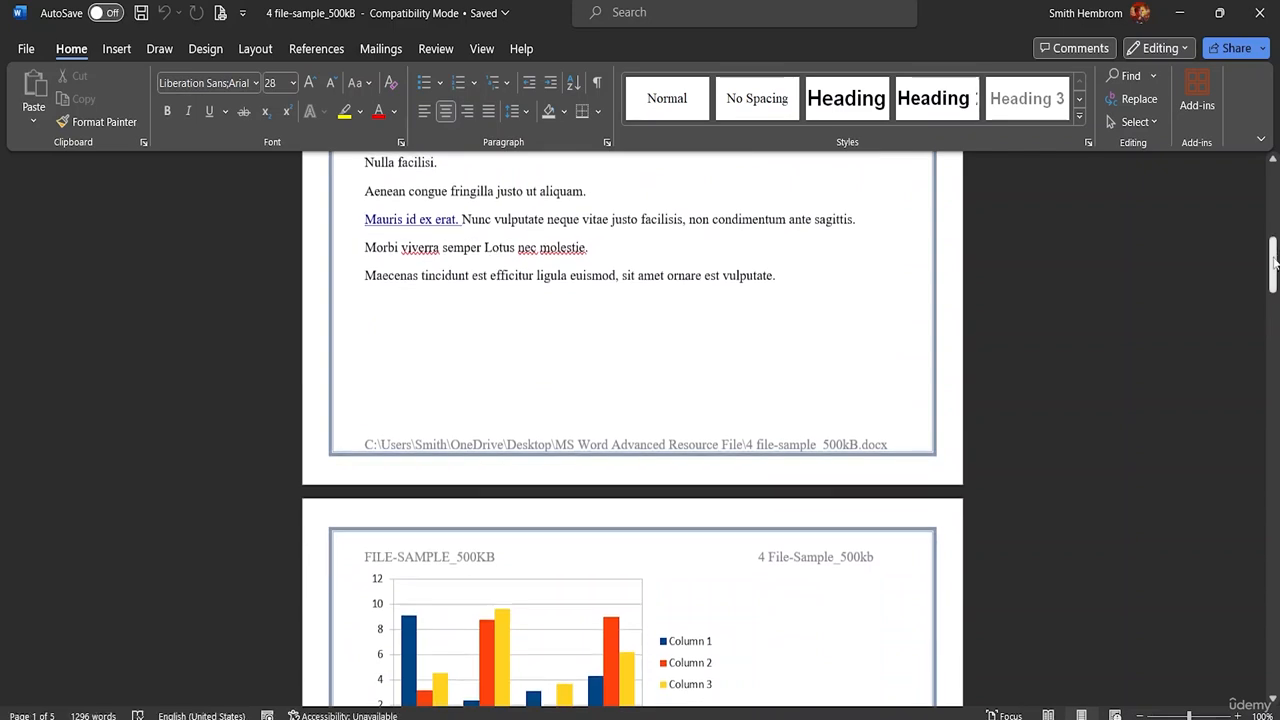
left_click_drag(1272, 263, 1272, 335)
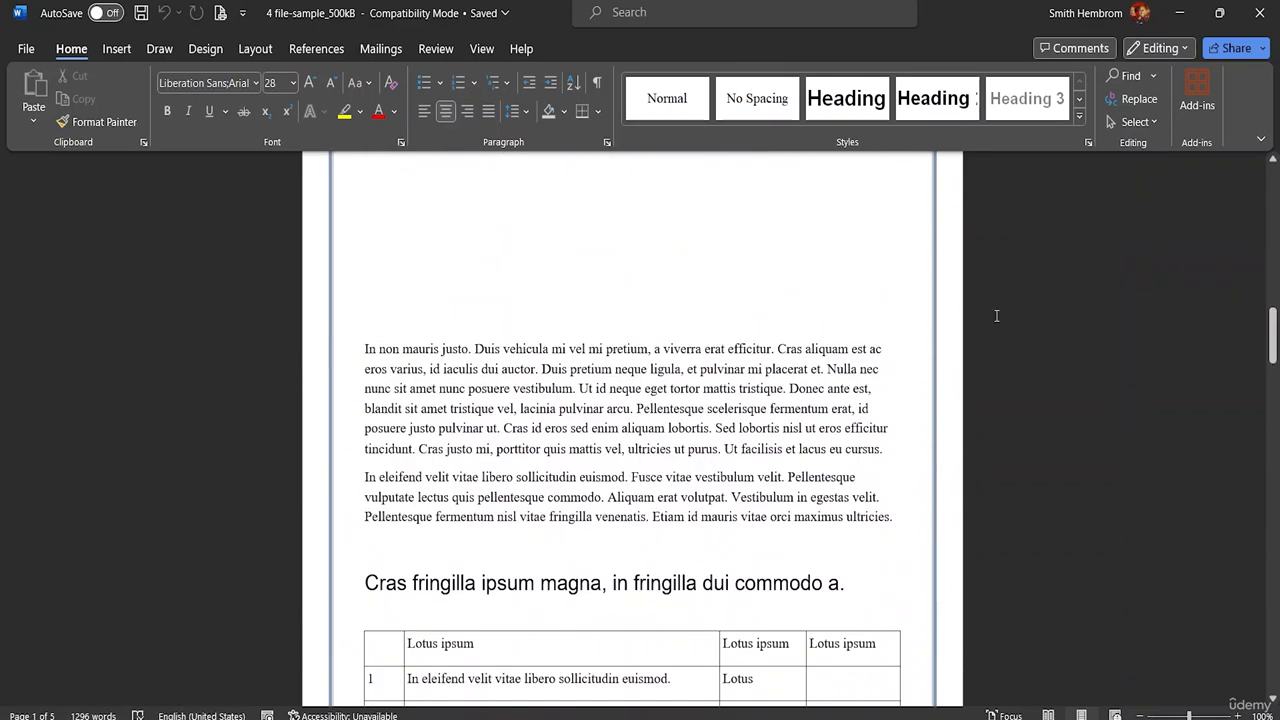
left_click(364, 349)
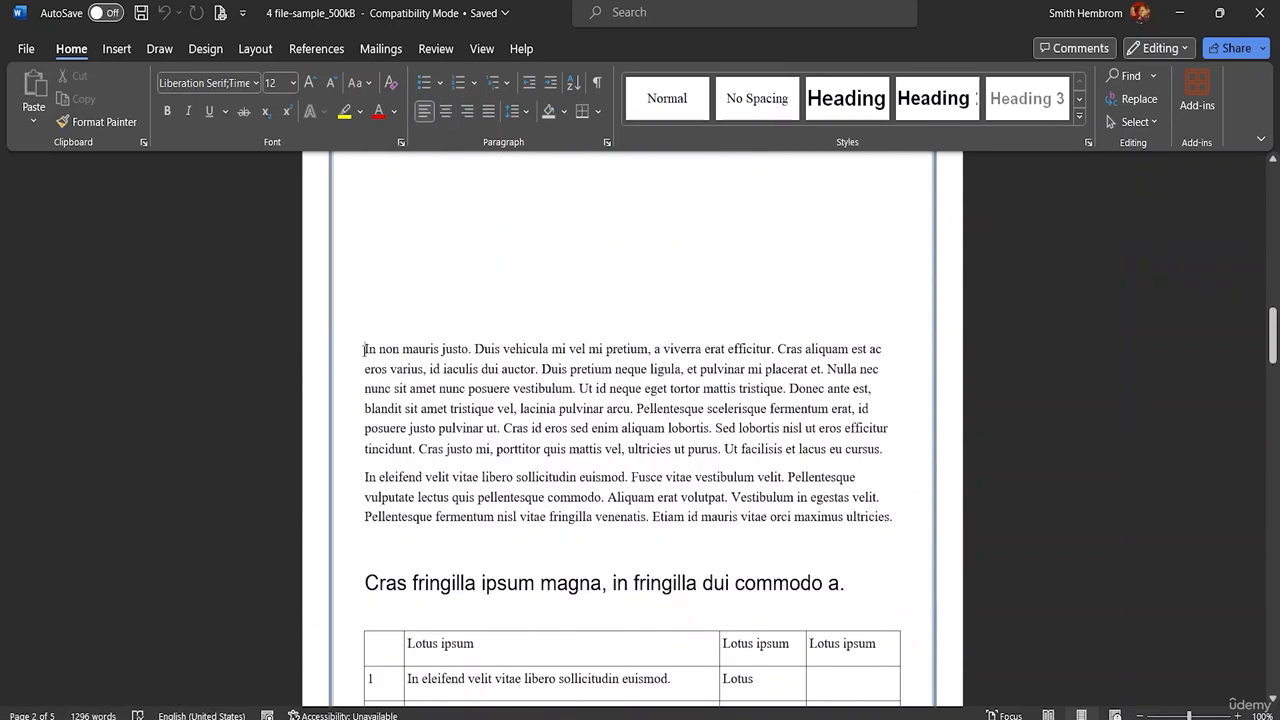
left_click(530, 90)
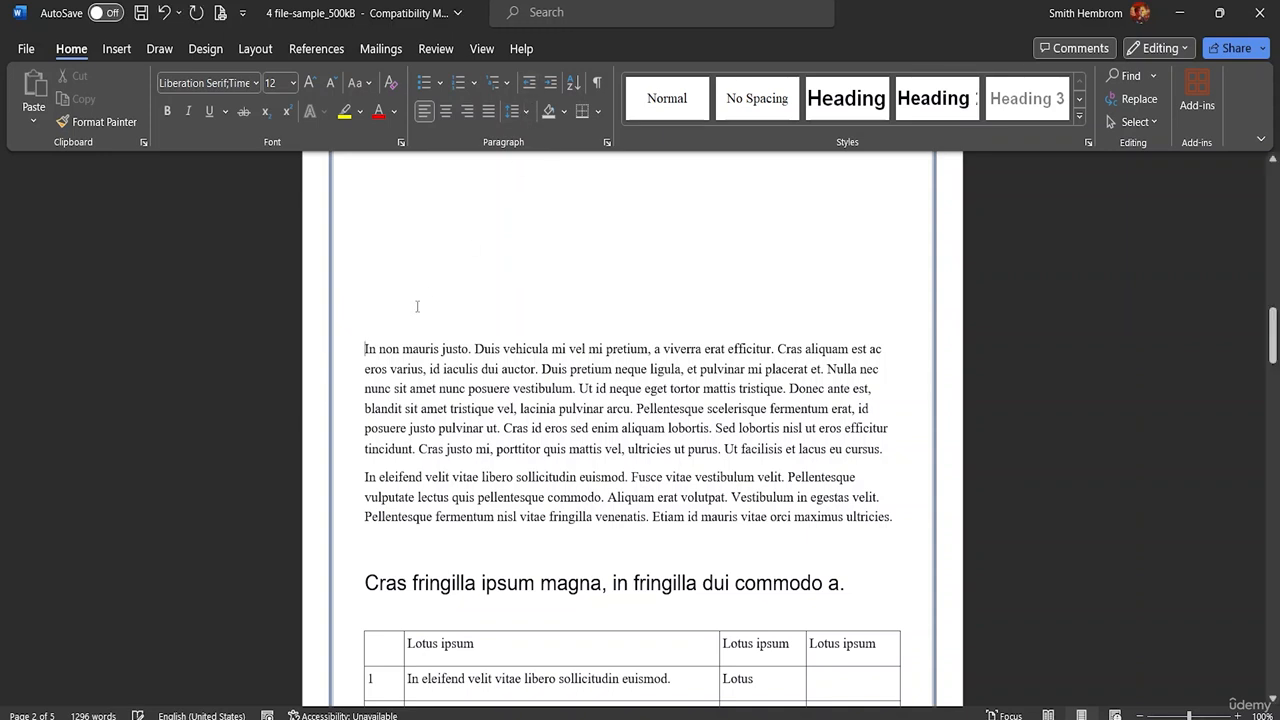
left_click(550, 84)
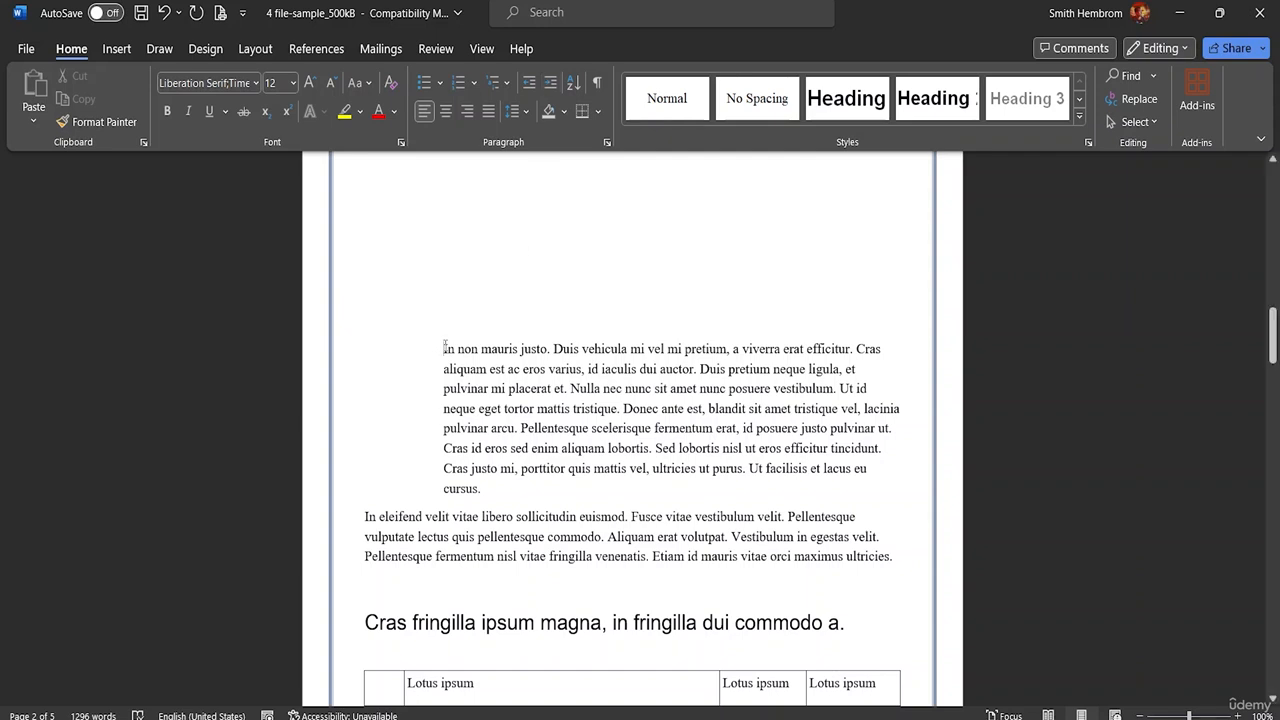
left_click(553, 85)
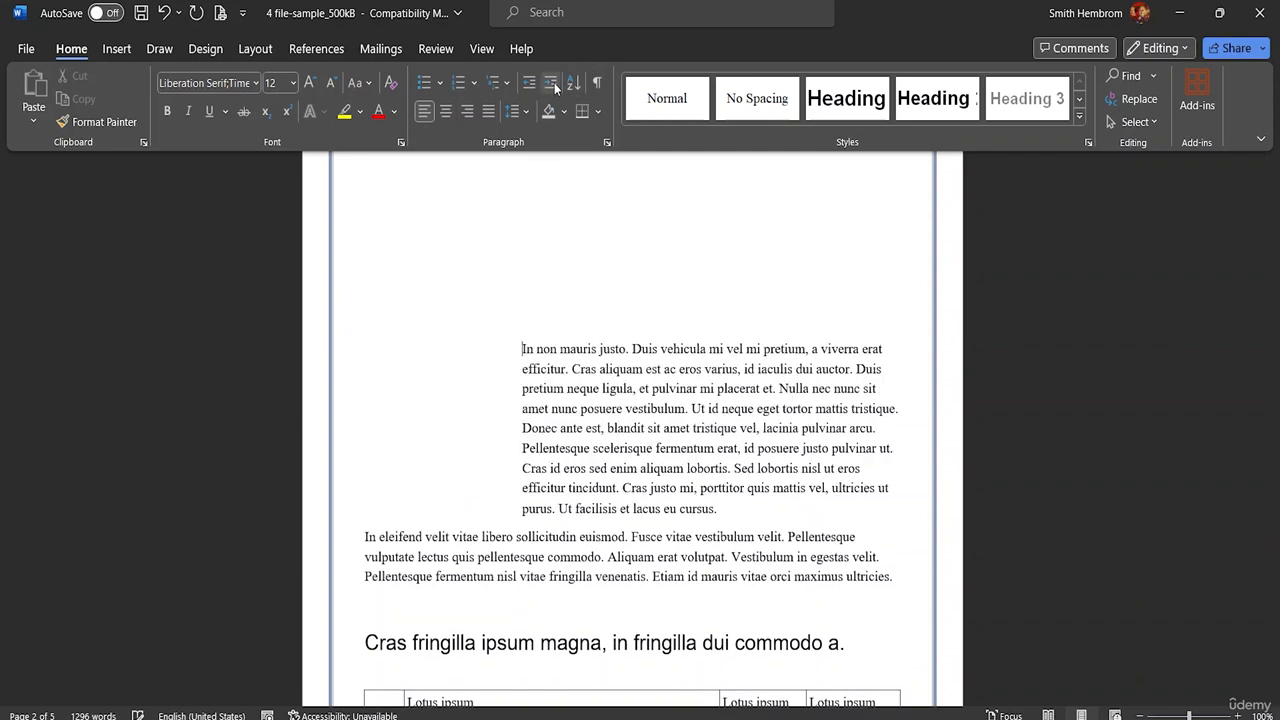
left_click(555, 87)
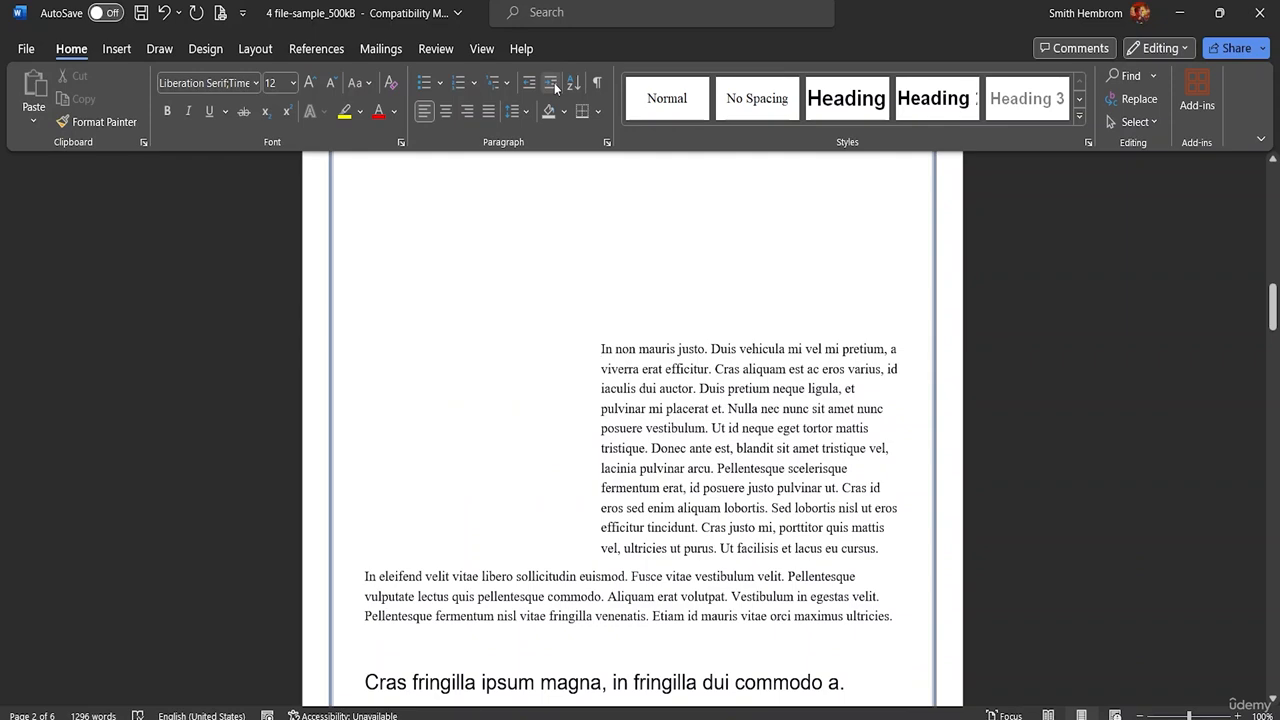
left_click(532, 86)
left_click(532, 86)
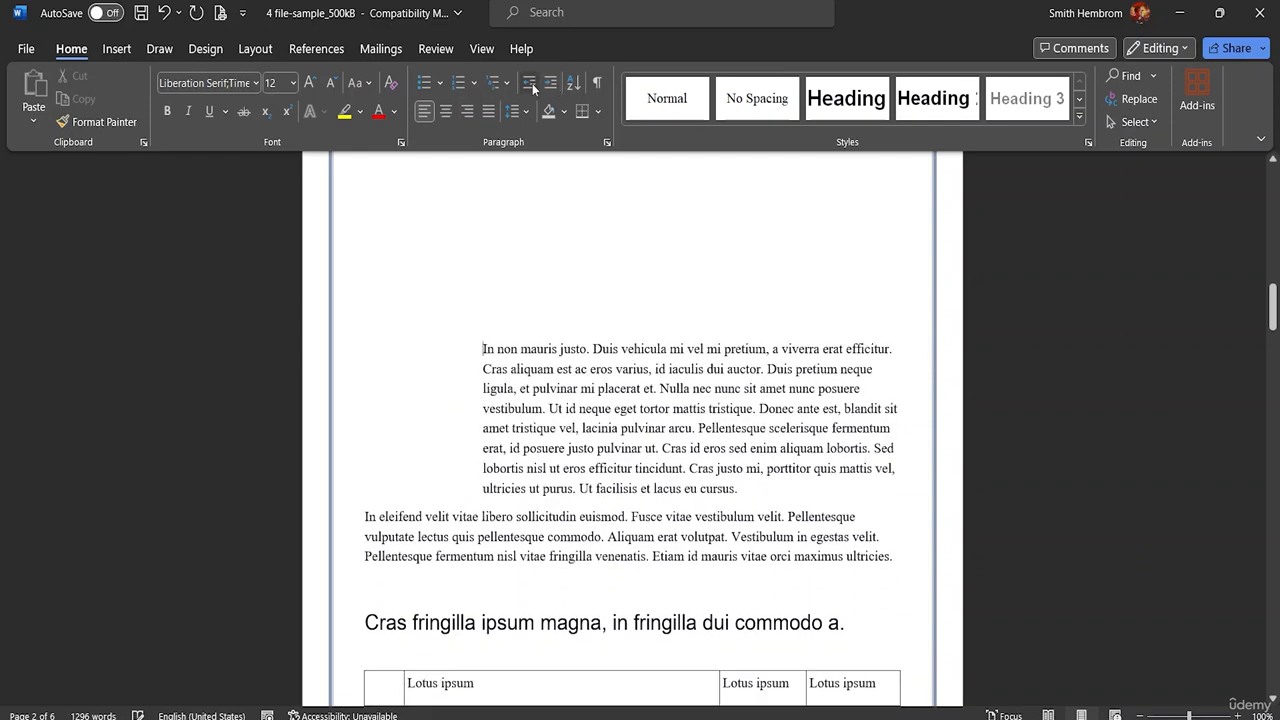
left_click(532, 86)
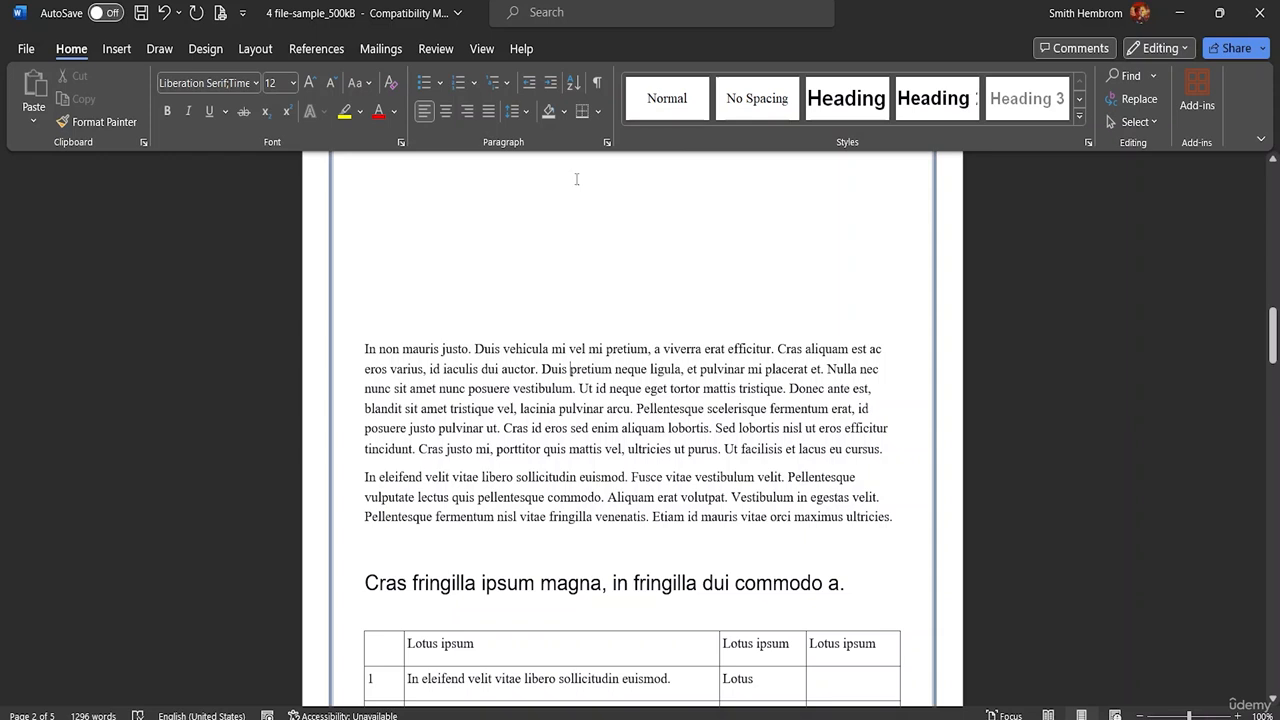
Step: Apply light orange shading to the paragraph starting "In non mauris justo"
left_click(566, 112)
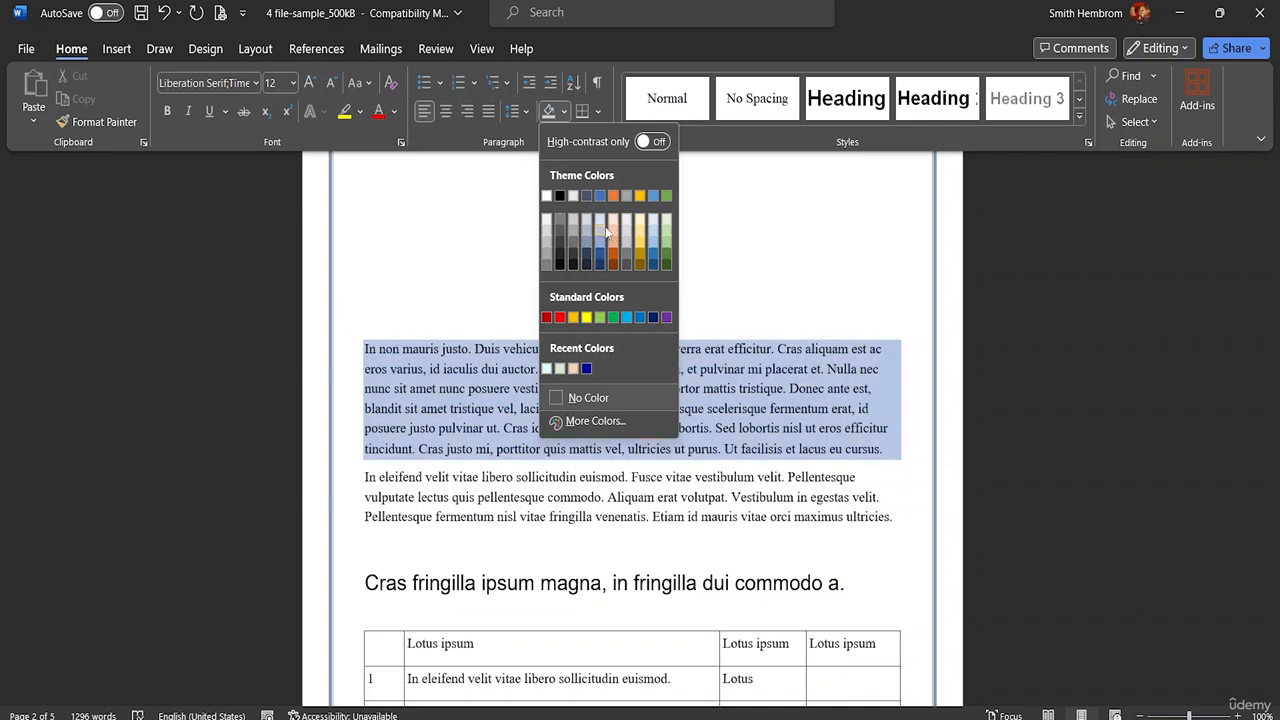
left_click(607, 231)
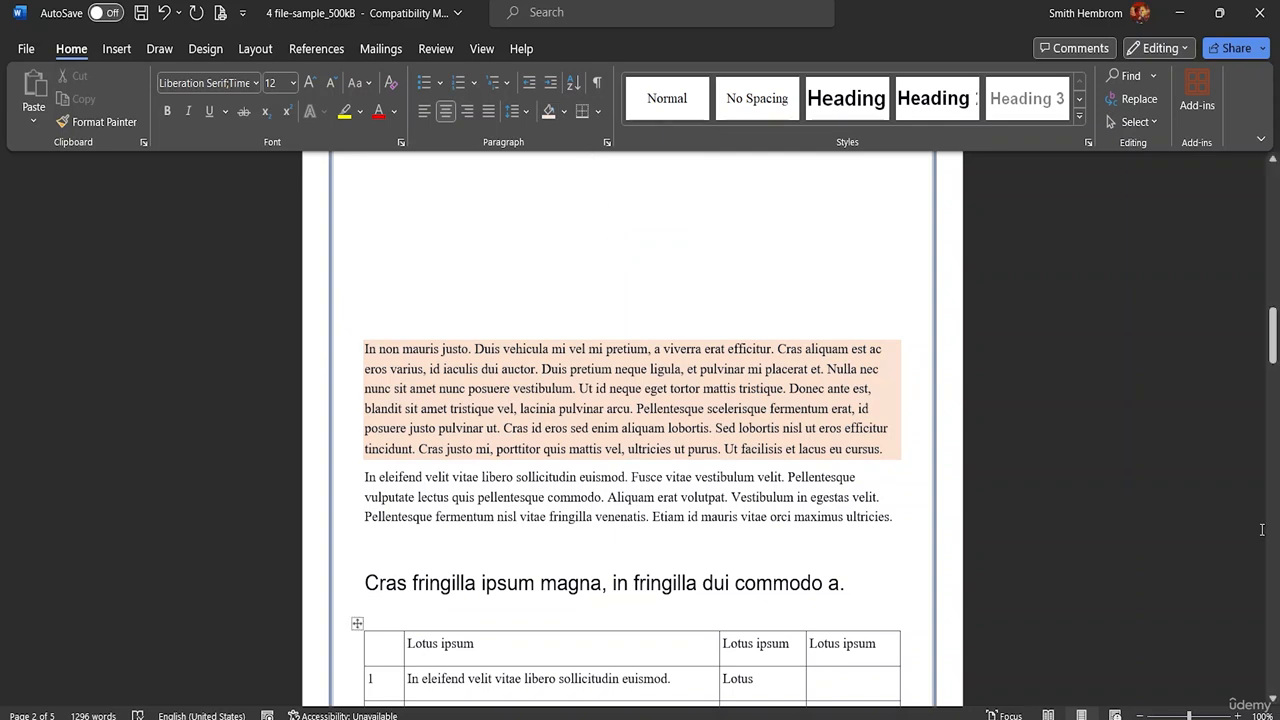
Step: Add a bottom border to the heading "Cras fringilla ipsum magna, in fringilla dui commodo a.", and close the border options
left_click_drag(847, 590, 369, 593)
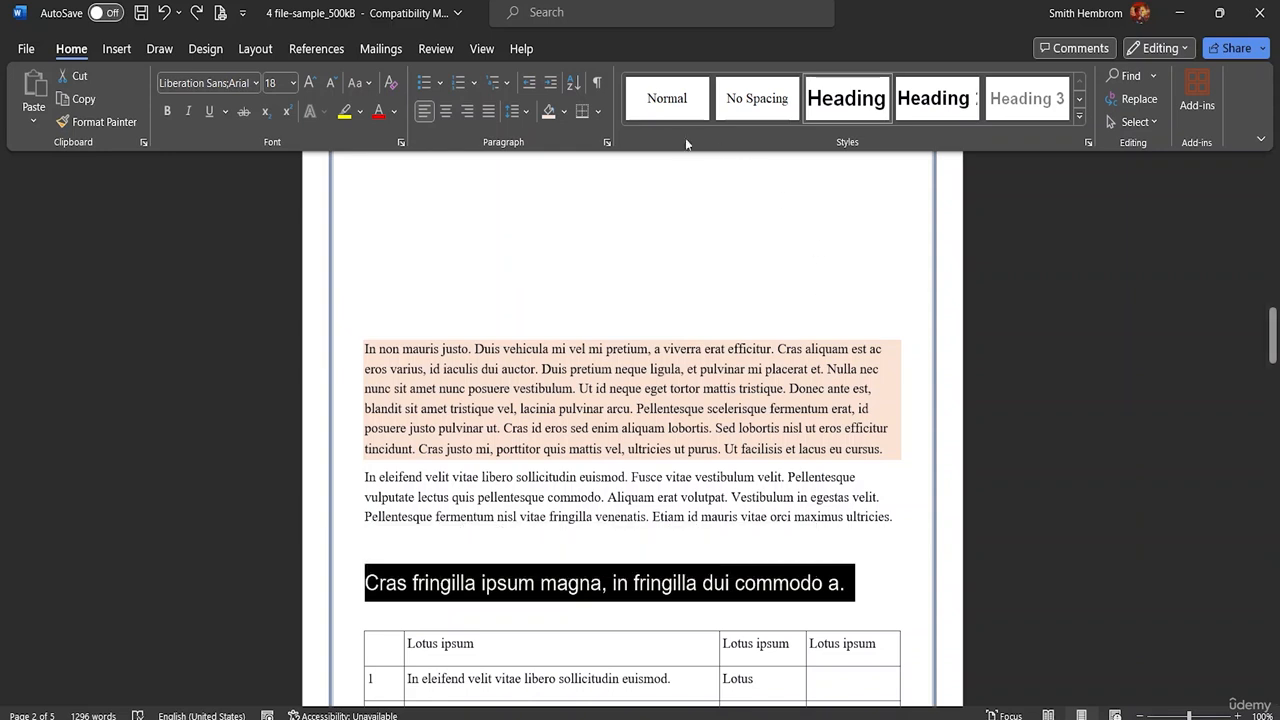
left_click(595, 116)
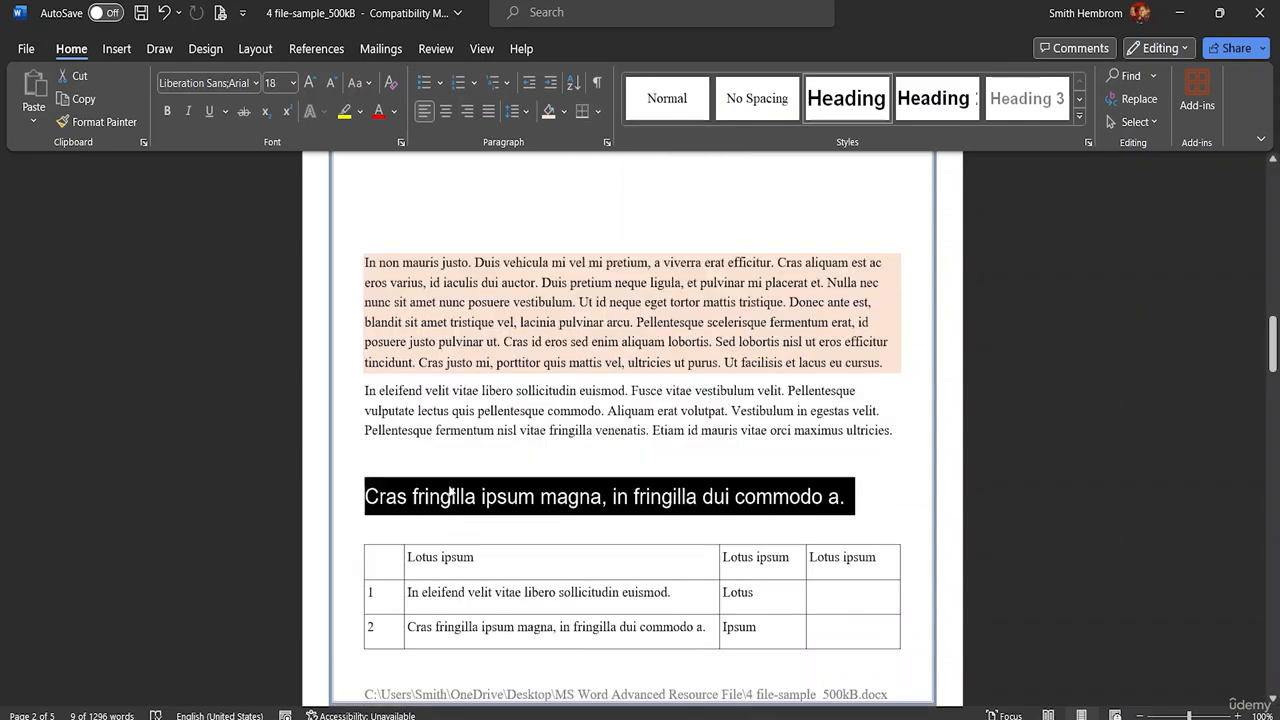
left_click(597, 111)
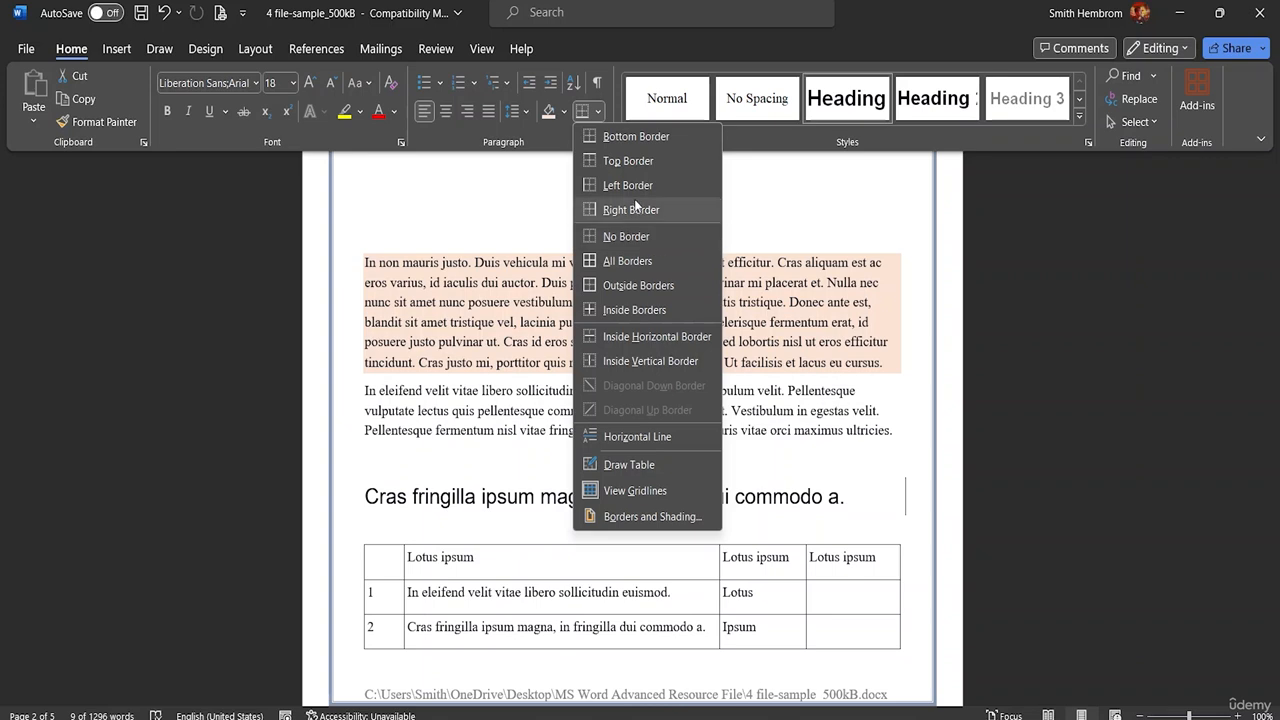
left_click(637, 137)
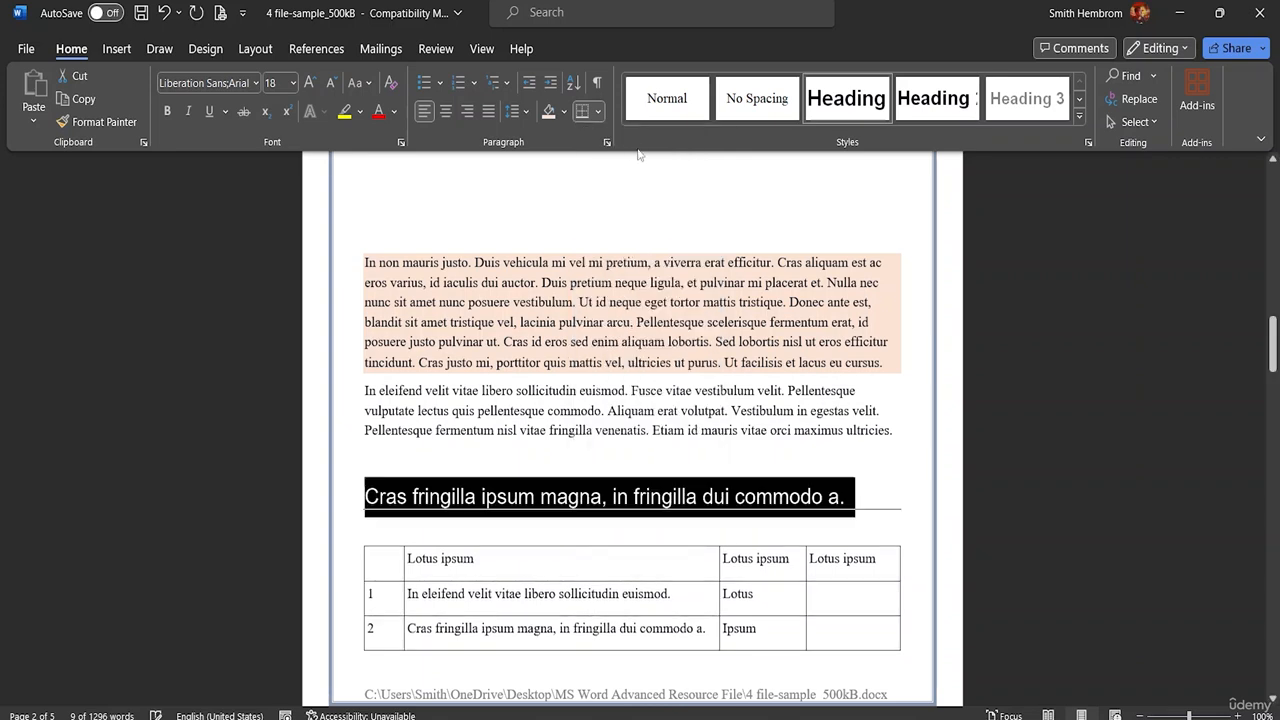
left_click(599, 112)
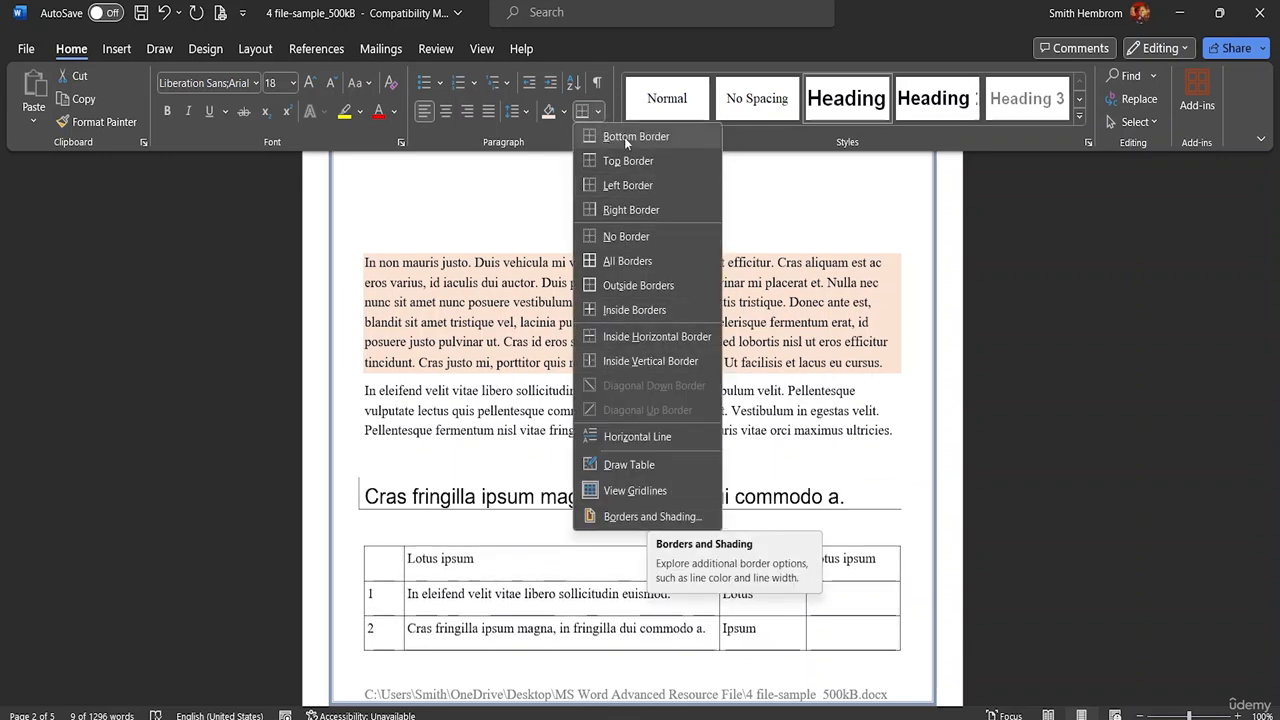
left_click(600, 104)
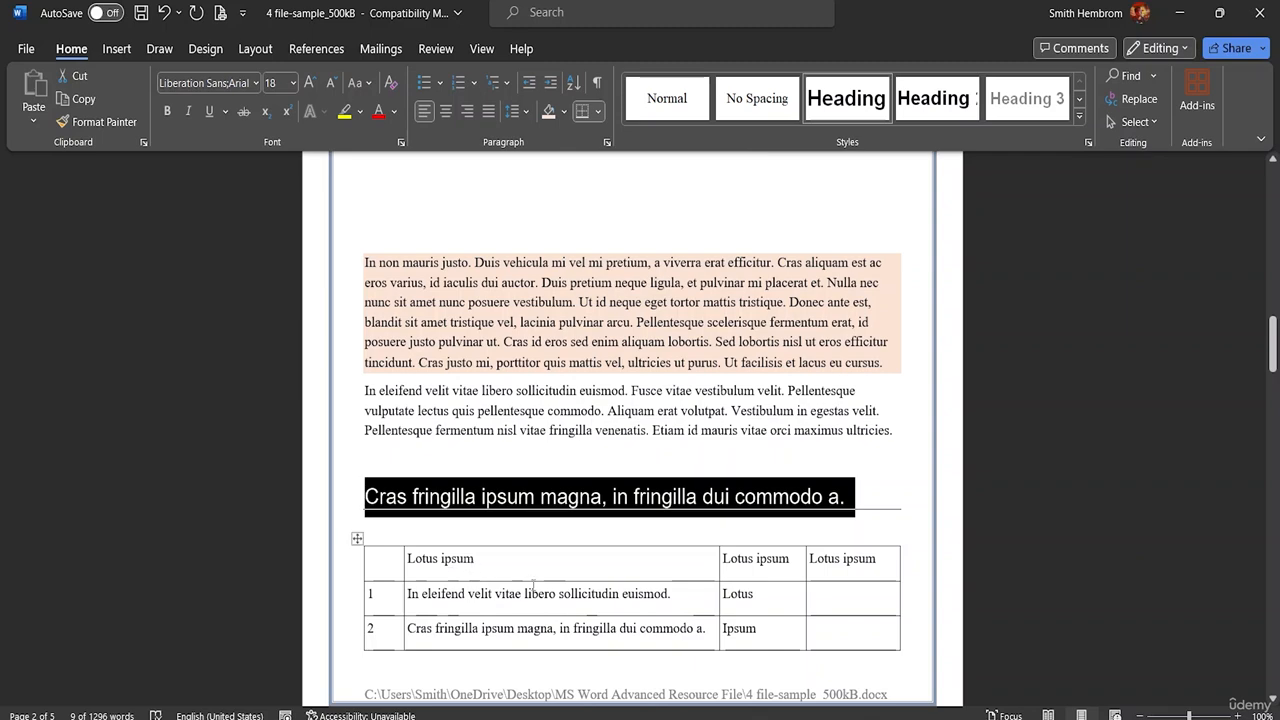
Step: Switch to Document1 and place the cursor at the start of the third bulleted item, Three
scroll(530, 357, "up", 4)
scroll(530, 357, "up", 10)
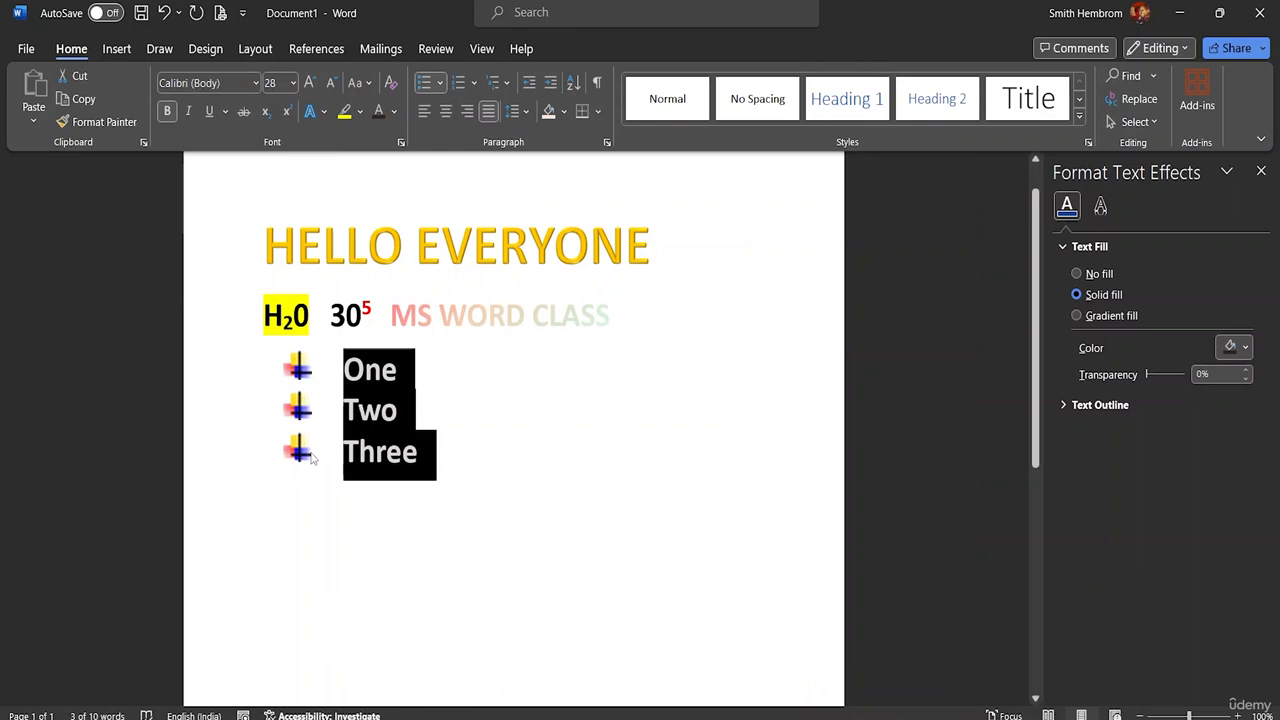
left_click(329, 459)
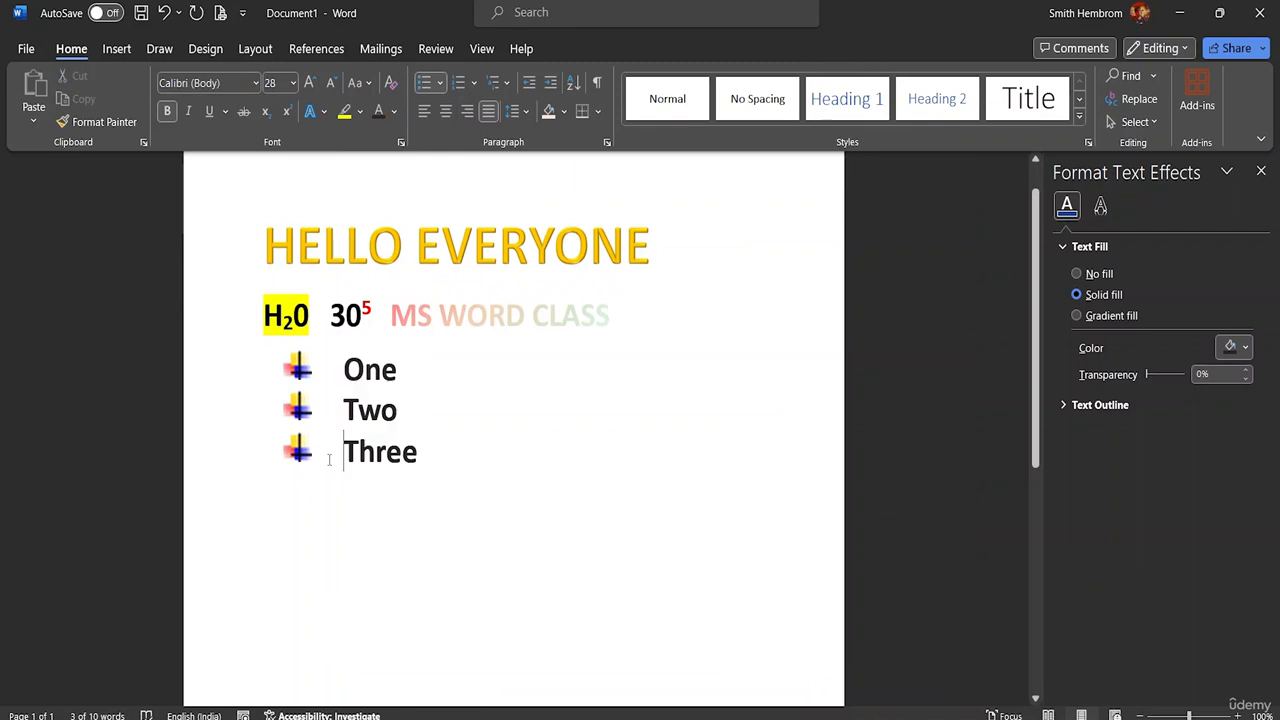
double_click(424, 459)
left_click_drag(424, 459, 322, 457)
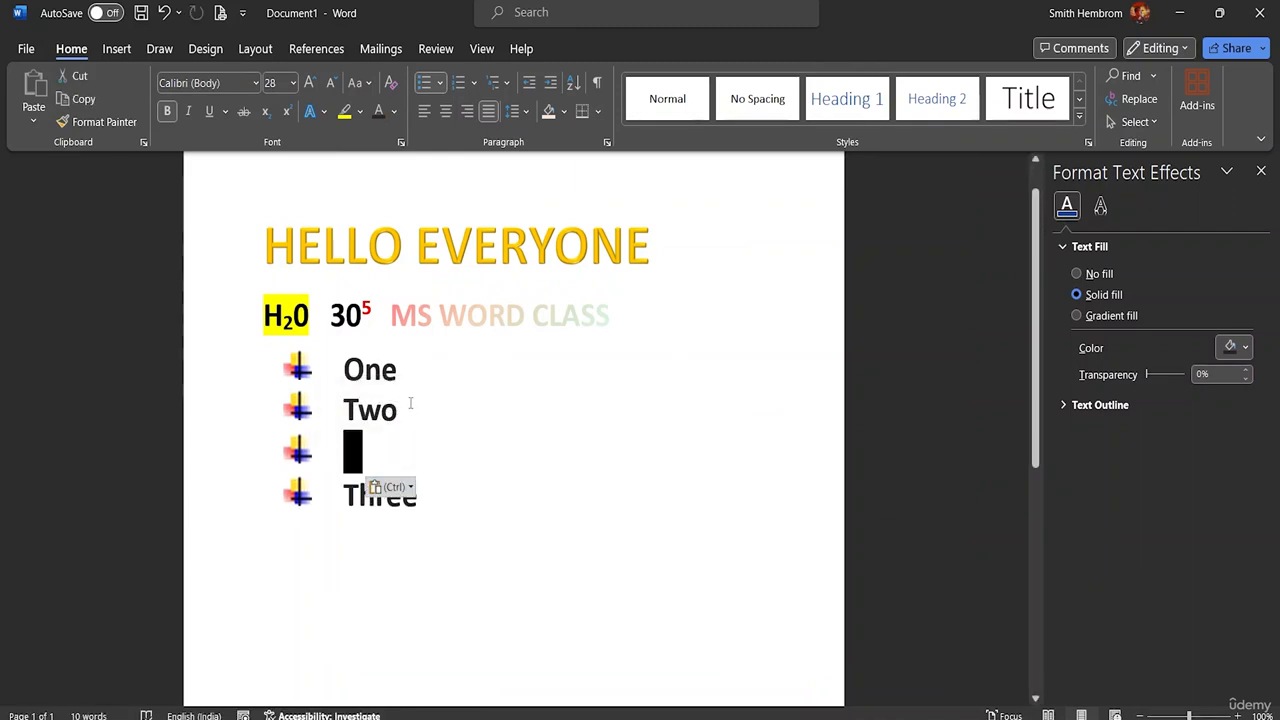
left_click_drag(410, 403, 340, 410)
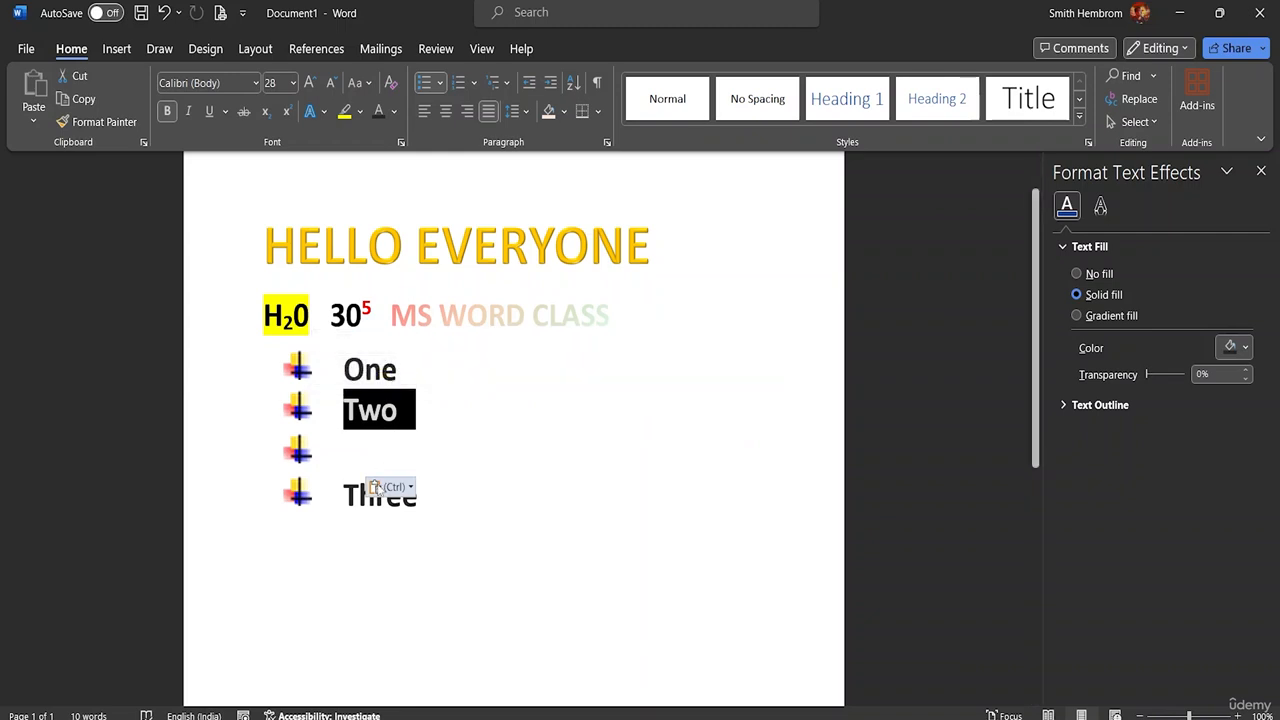
left_click(361, 487)
left_click(427, 488)
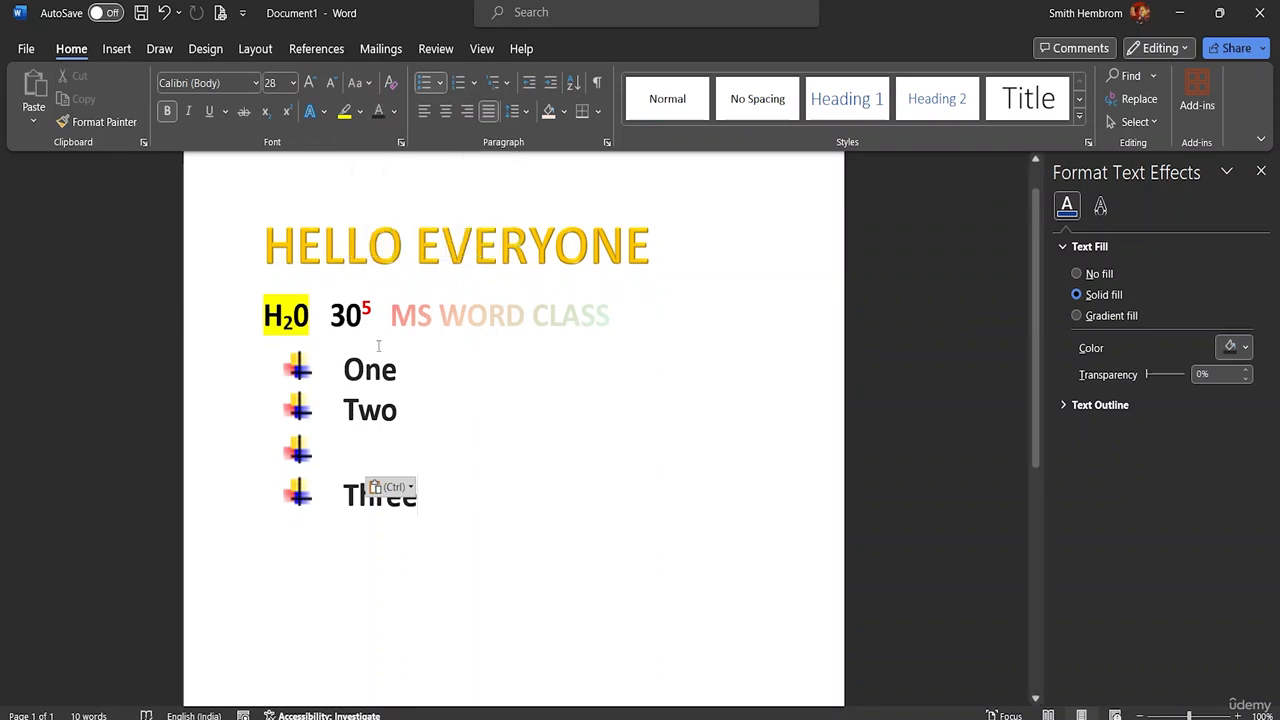
key("ctrl+z")
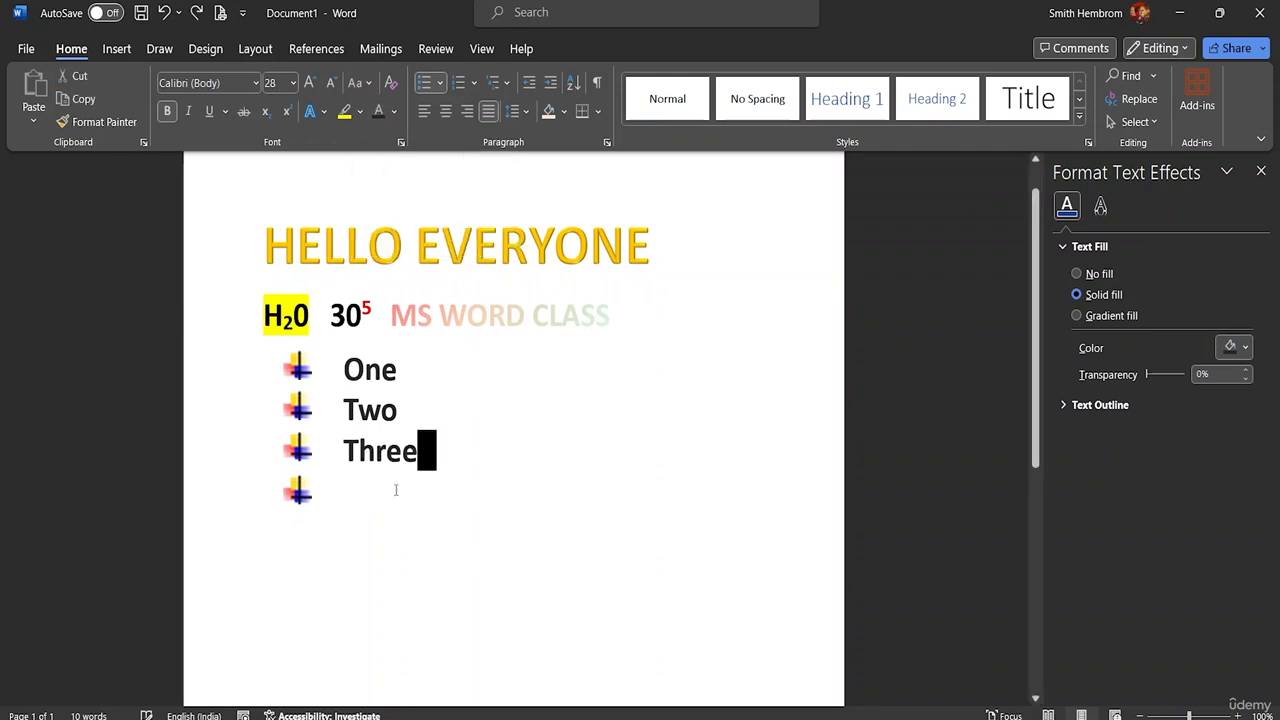
Step: Remove the bullet from the empty line below Three, and try the Heading 1 style there with throwaway text, clearing the text again
left_click(339, 507)
key("BackSpace")
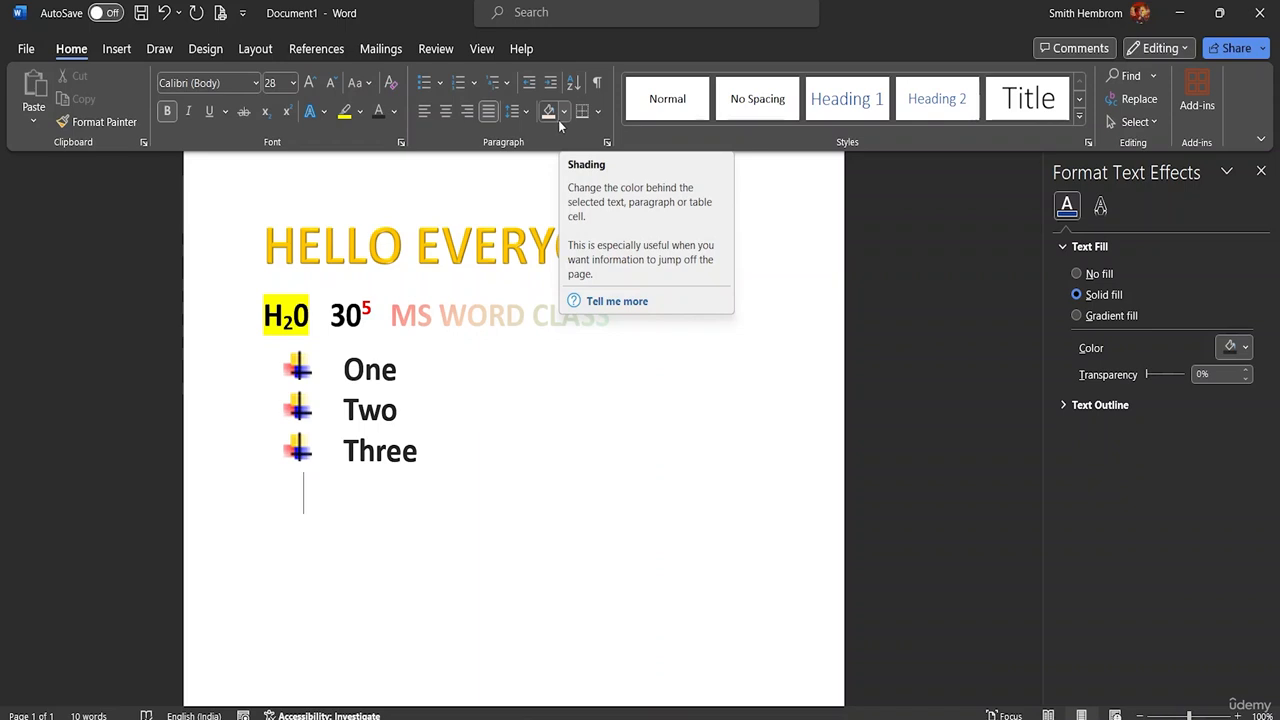
left_click(836, 112)
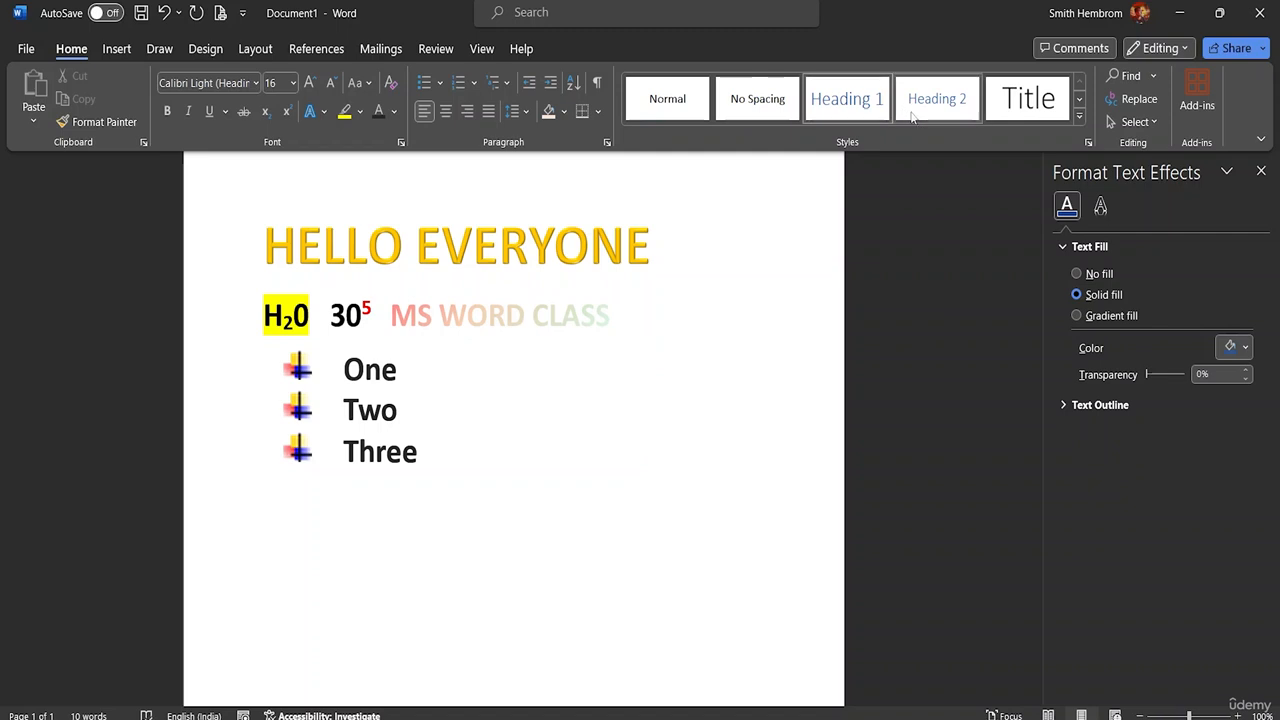
type("xfafasfasf")
key("BackSpace")
key("BackSpace")
key("BackSpace")
key("BackSpace")
key("BackSpace")
key("BackSpace")
key("BackSpace")
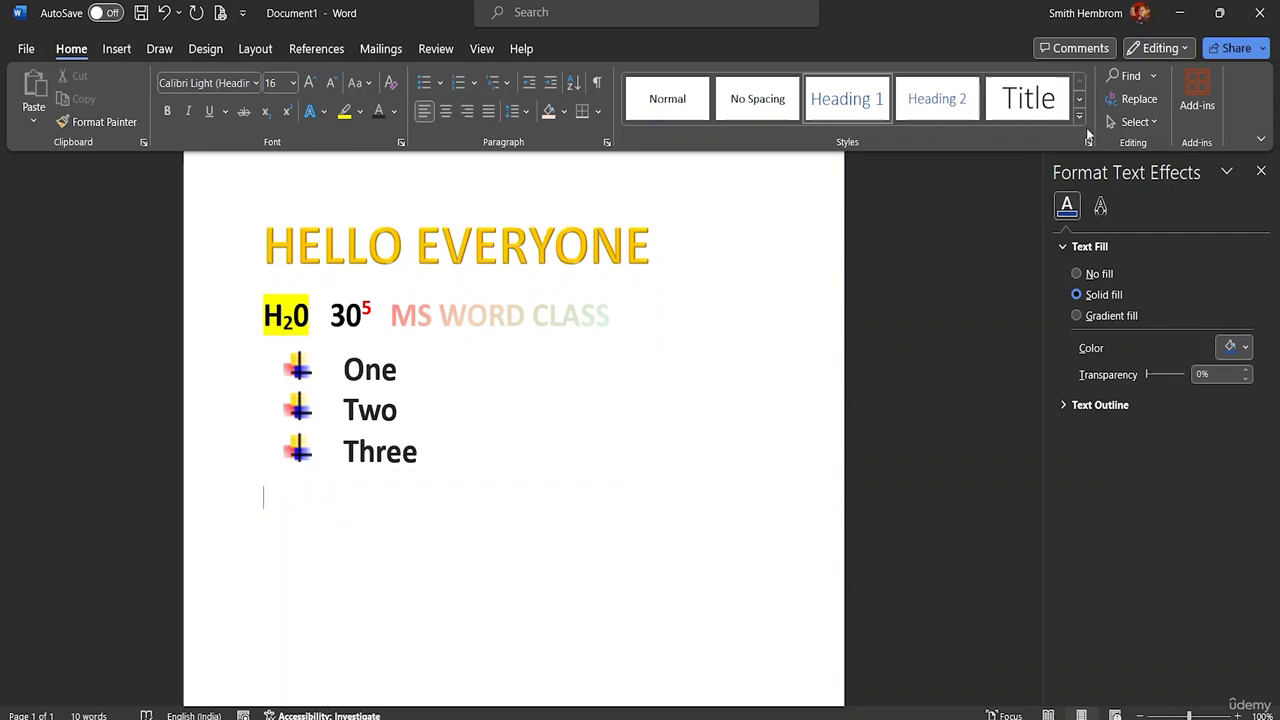
Step: Create the style Style1 based on Heading 1, with Arial Black, bold and 6 pt space before, and apply it to the empty line
left_click(1078, 119)
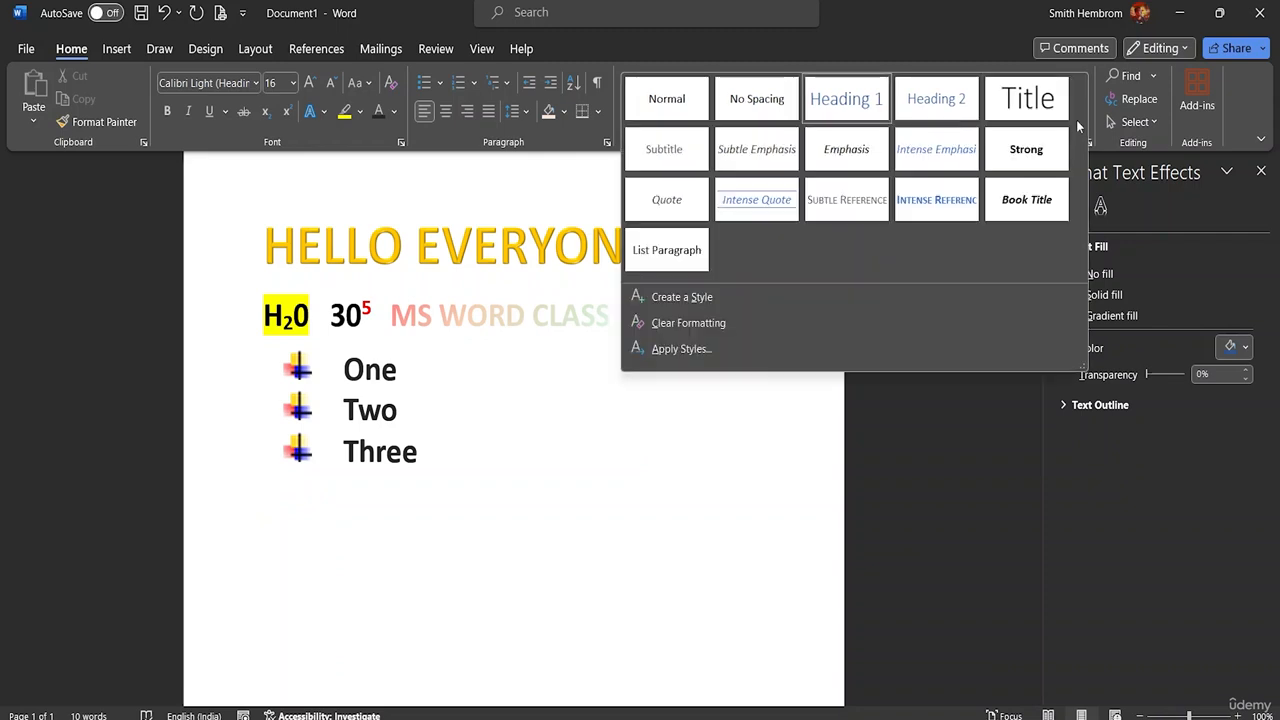
left_click(684, 305)
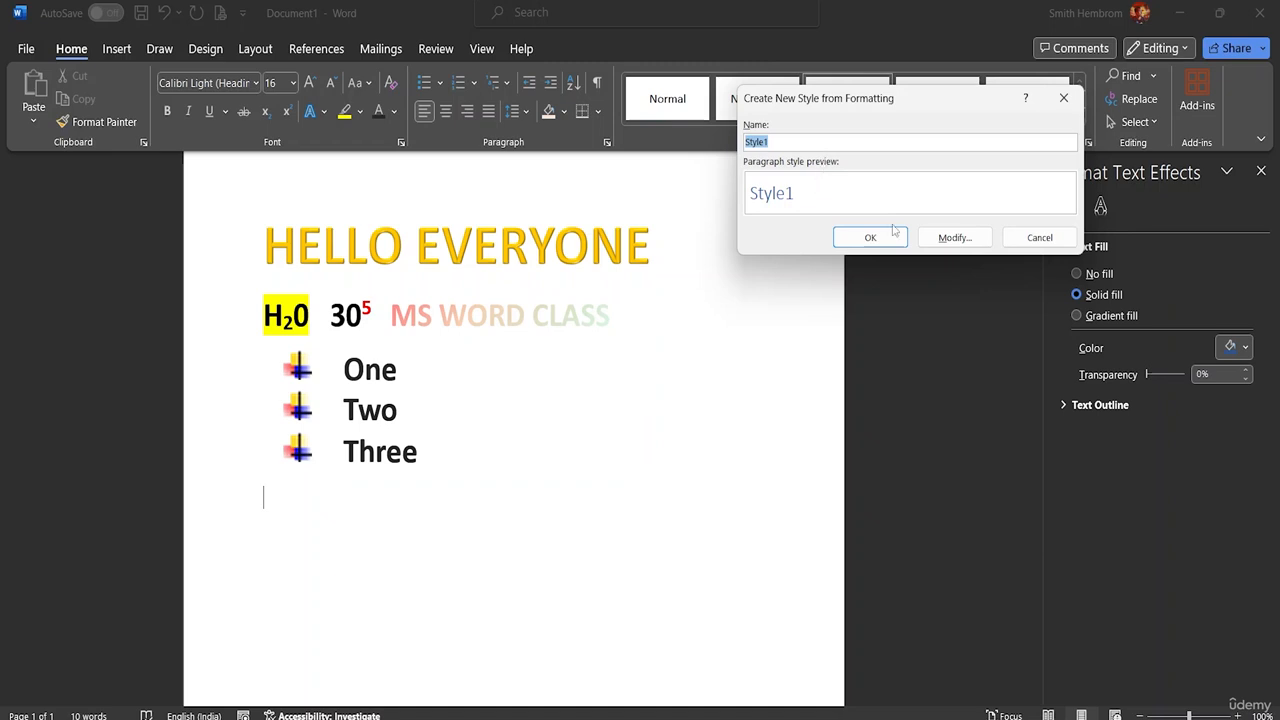
left_click(947, 238)
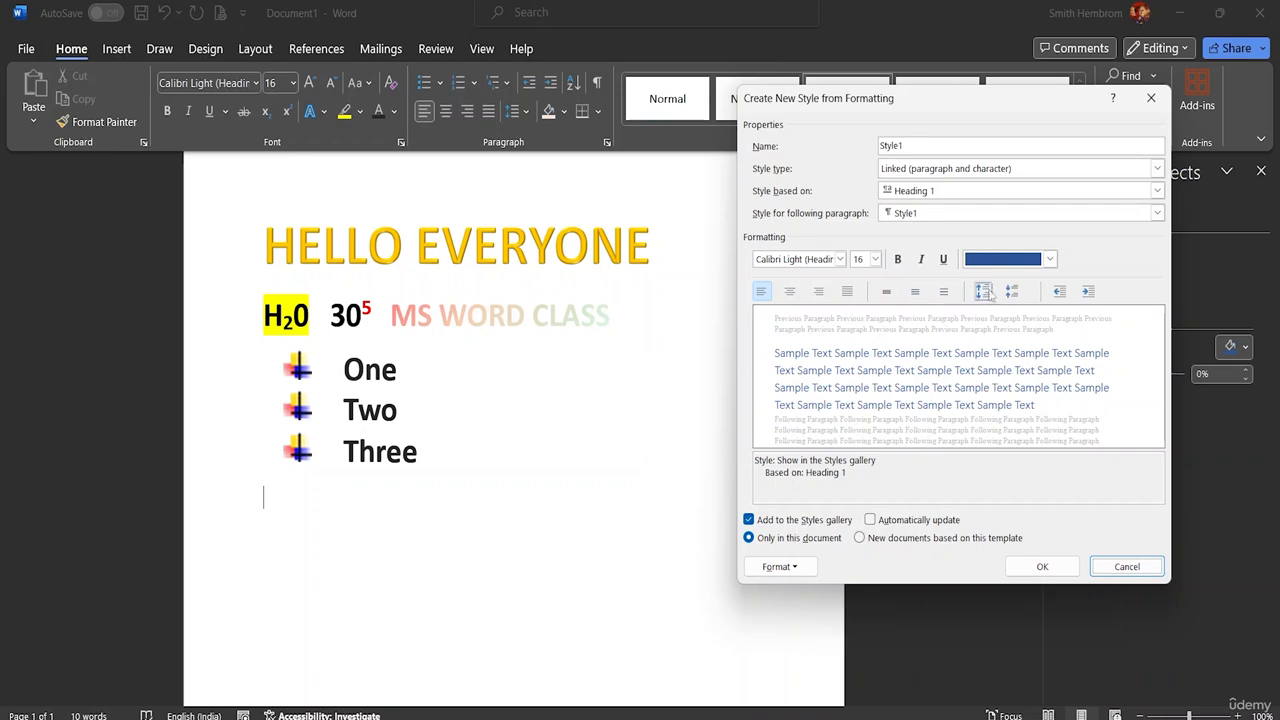
left_click(840, 259)
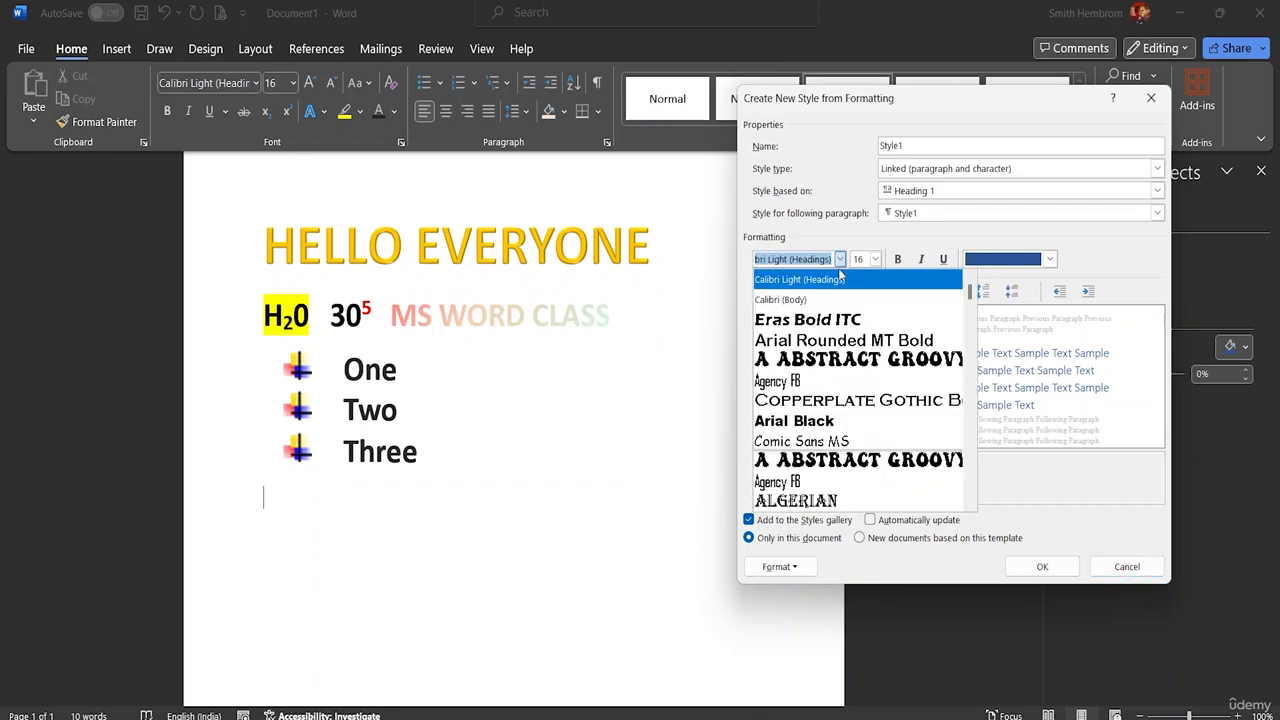
left_click(828, 420)
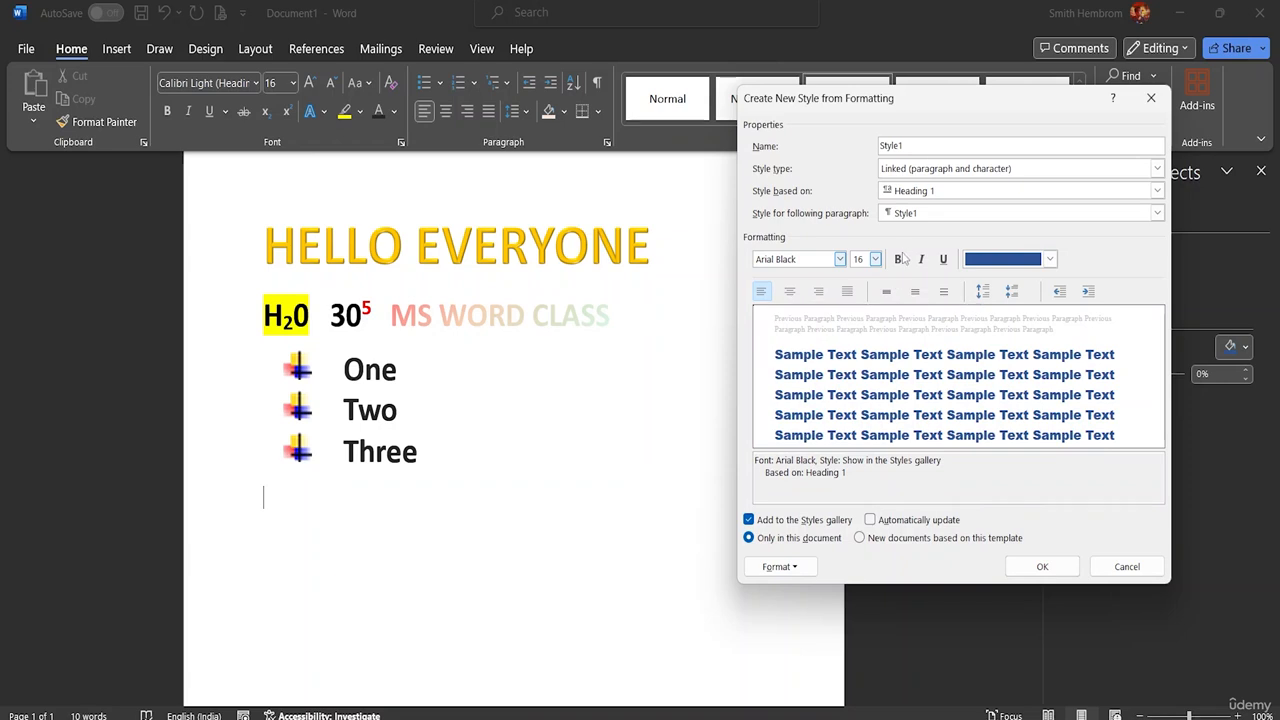
left_click(897, 259)
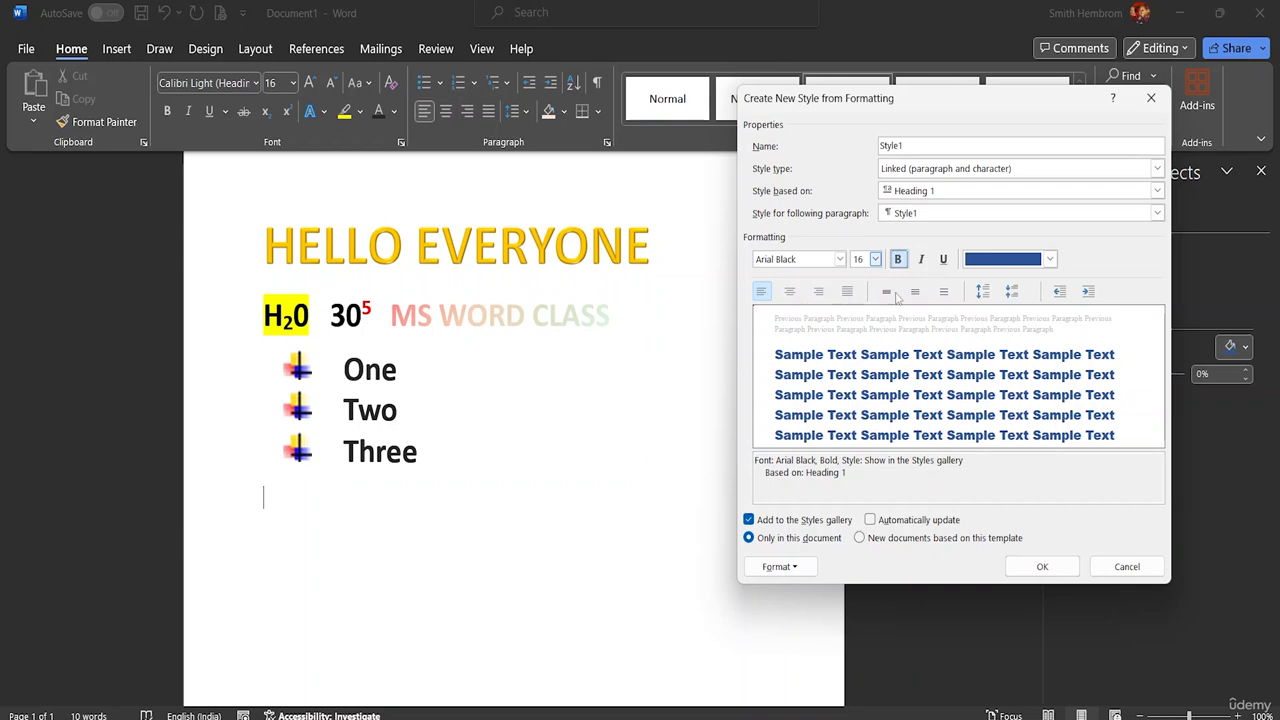
left_click(1012, 292)
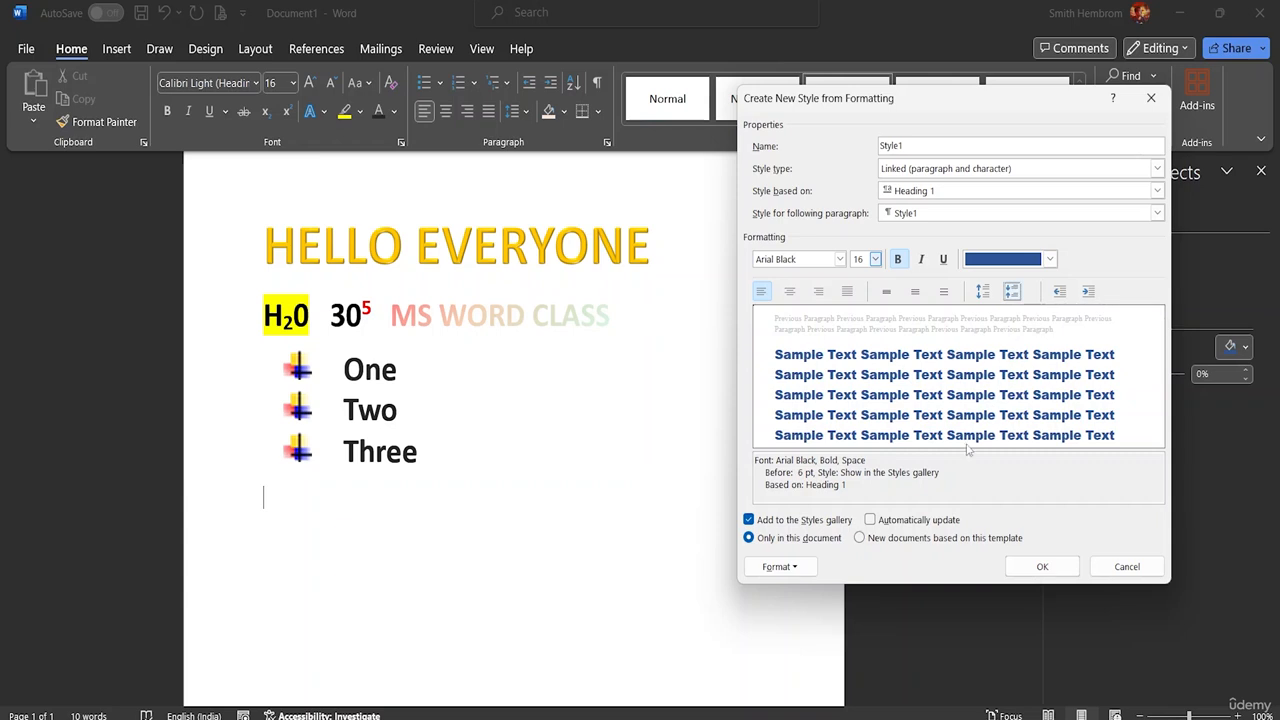
left_click(1040, 567)
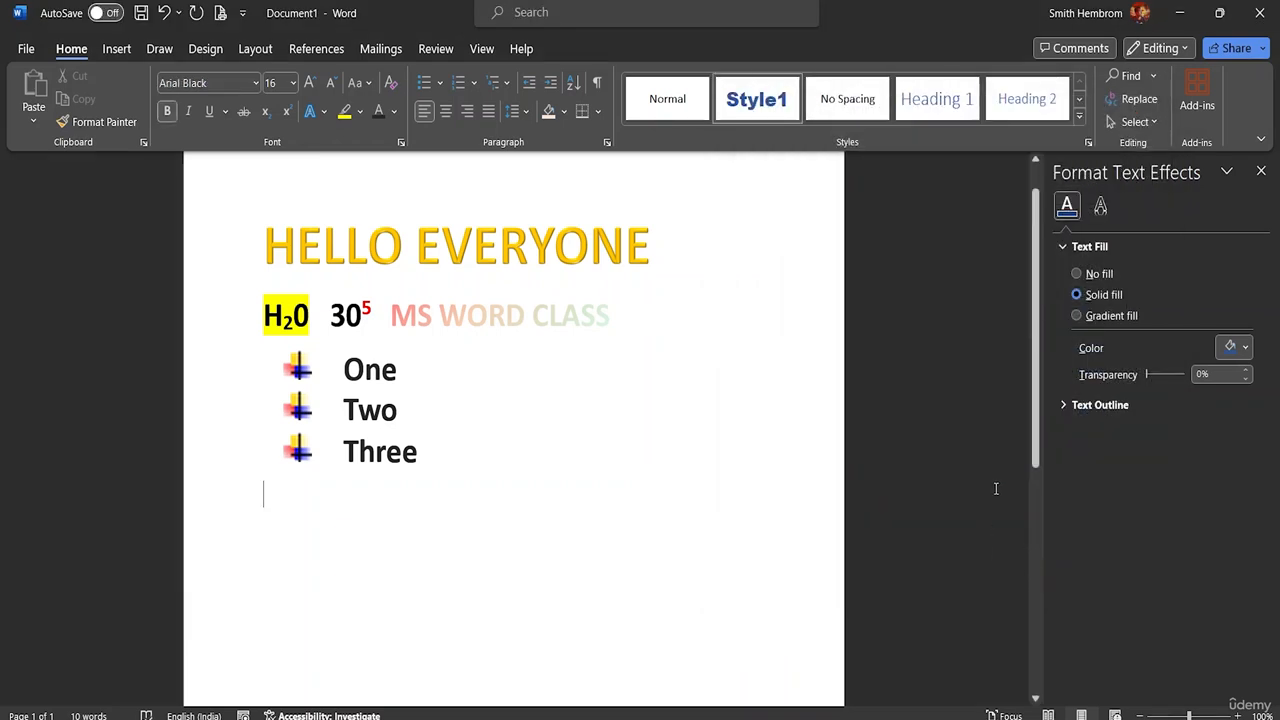
left_click(763, 112)
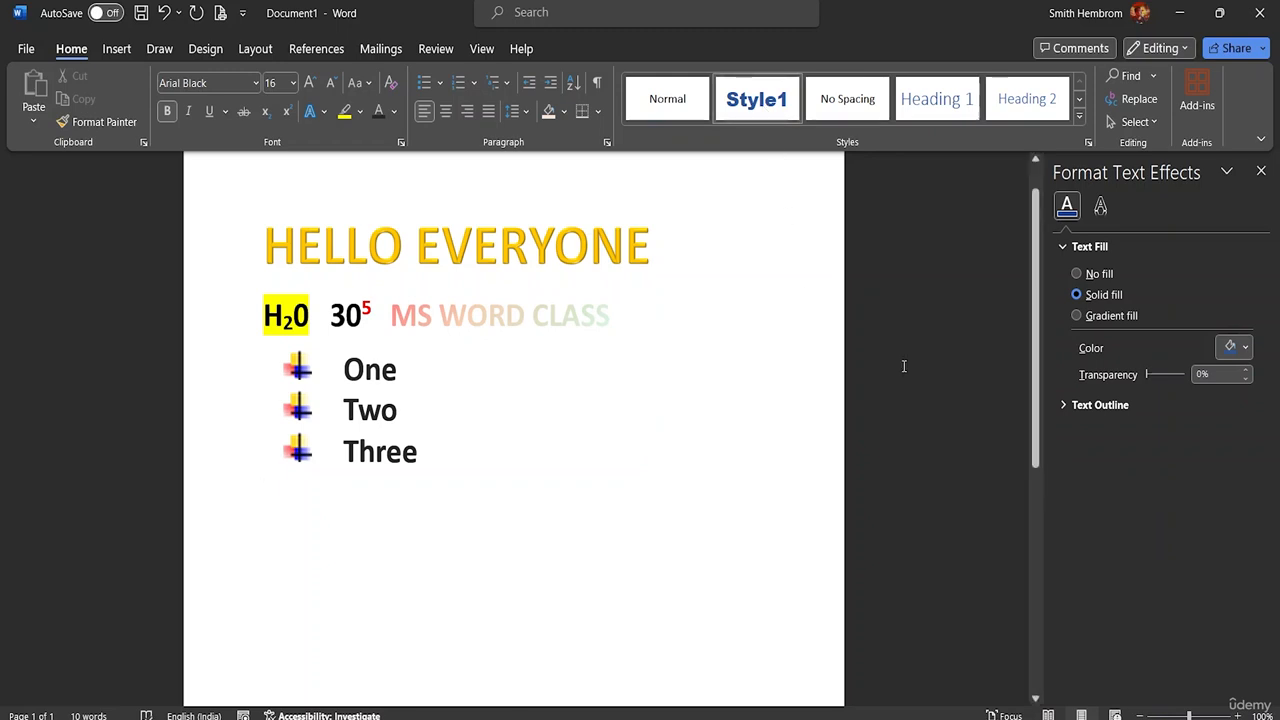
Step: Enter the text "Style Again" in Style1 on the empty line below Three
type("s")
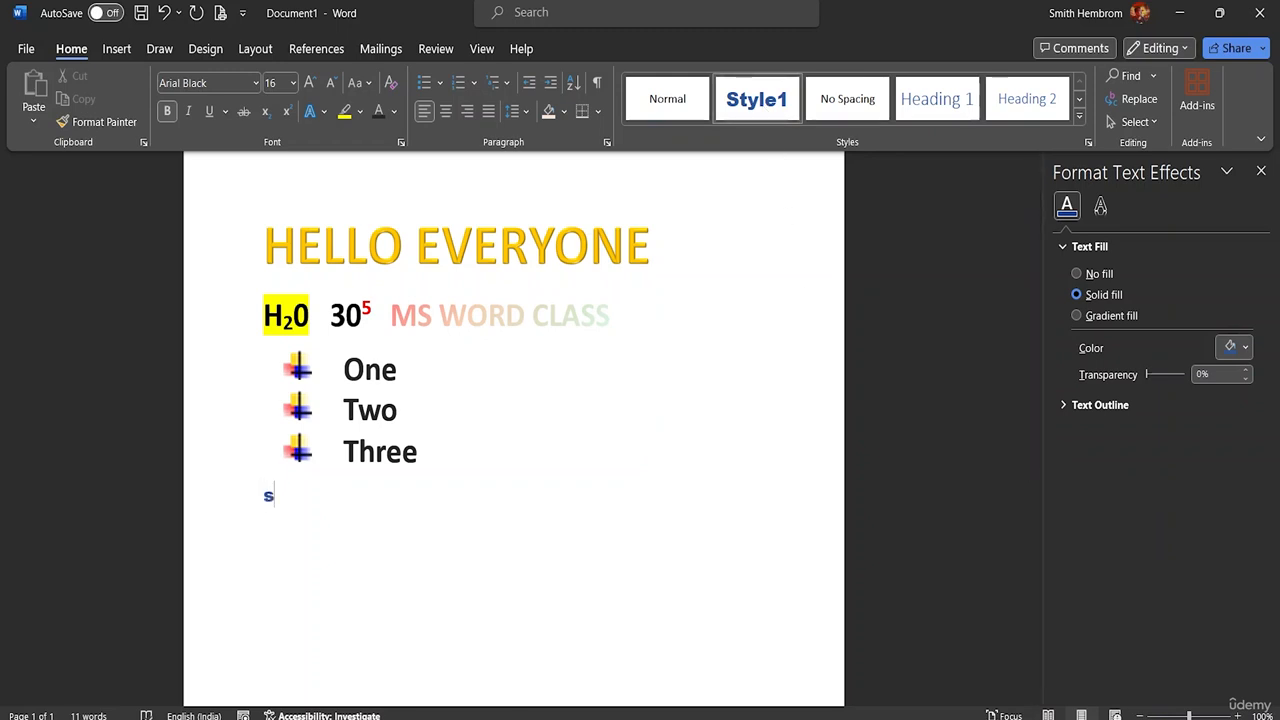
type("tyle ")
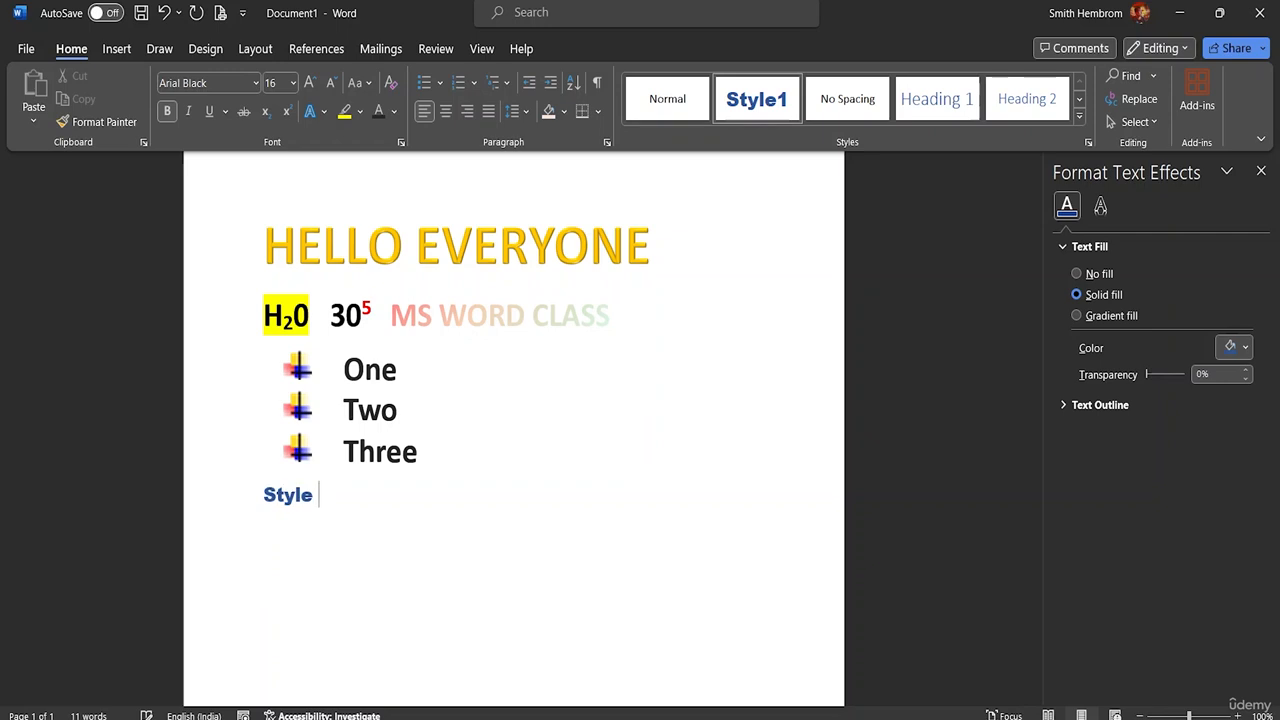
type("Again")
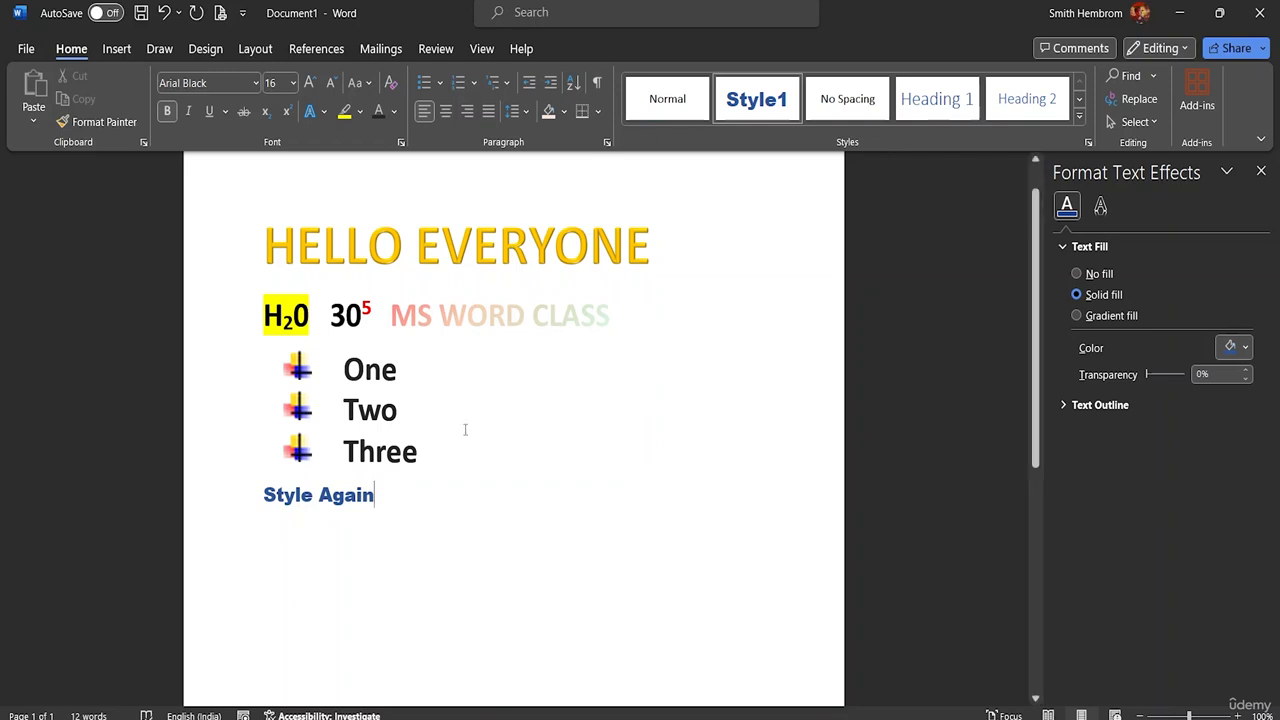
Step: Set the font size of the Style Again line to 48
left_click_drag(374, 495, 260, 495)
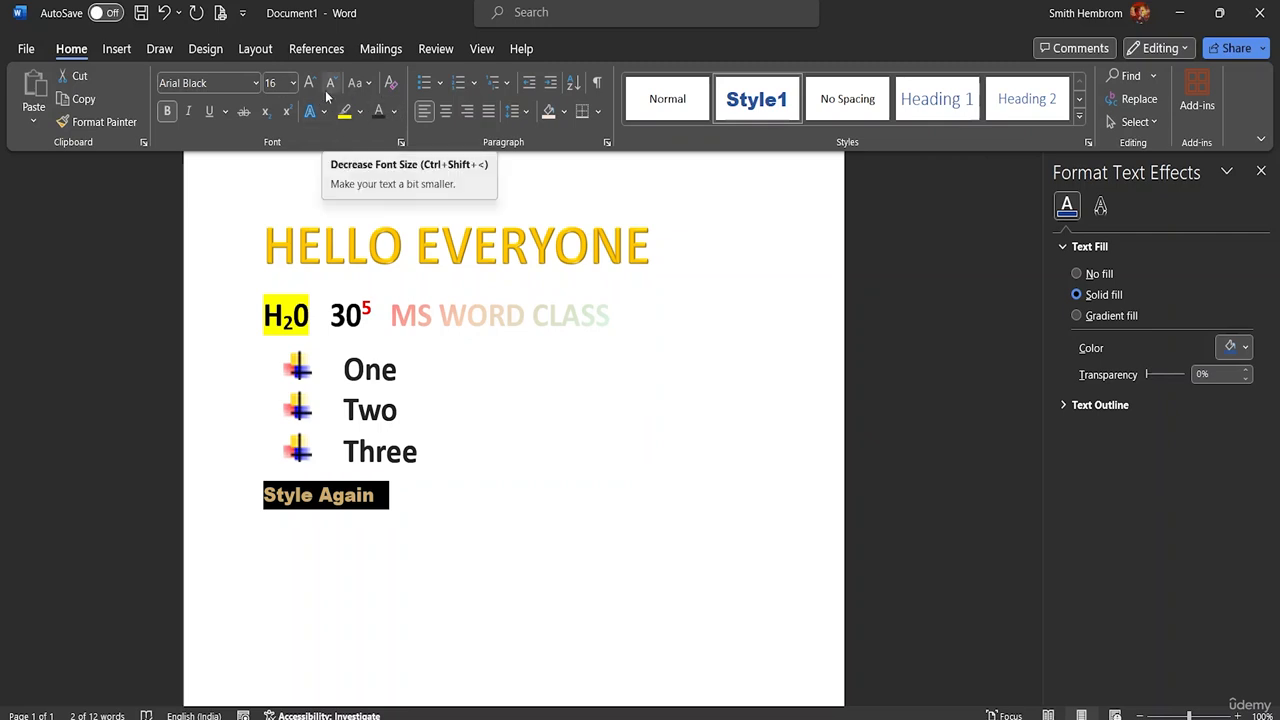
left_click(293, 84)
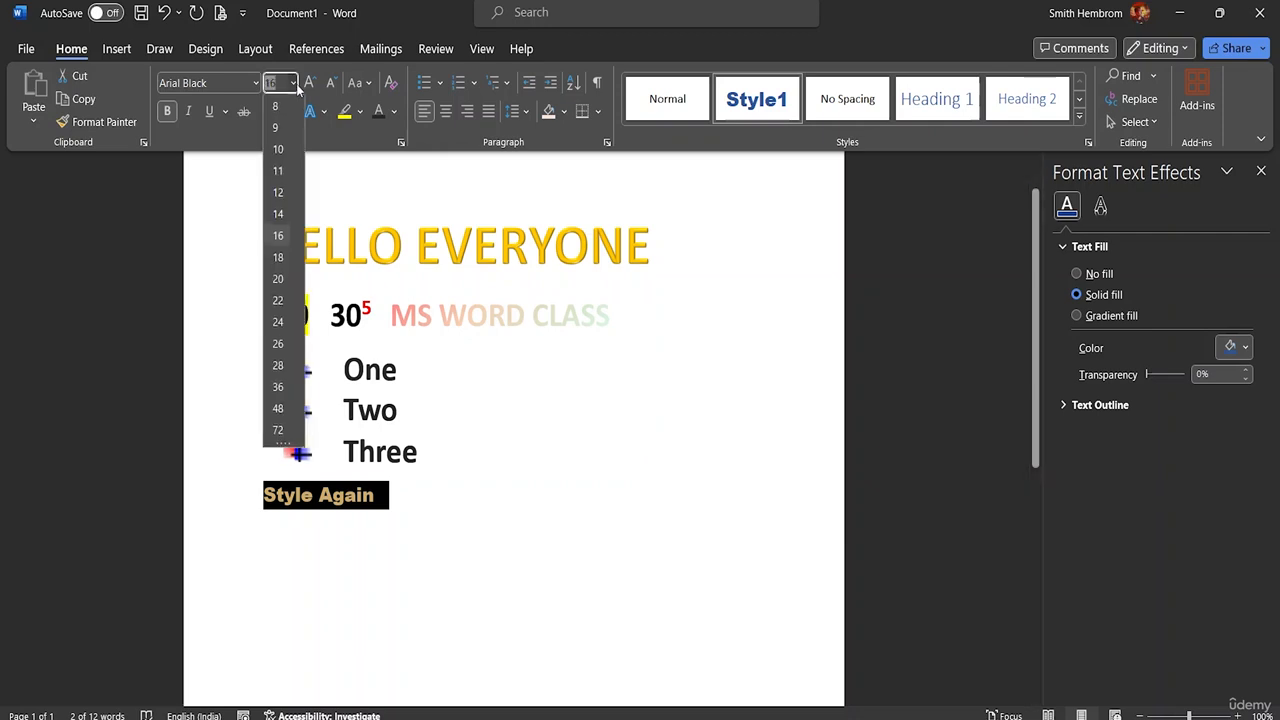
left_click(279, 409)
left_click(655, 508)
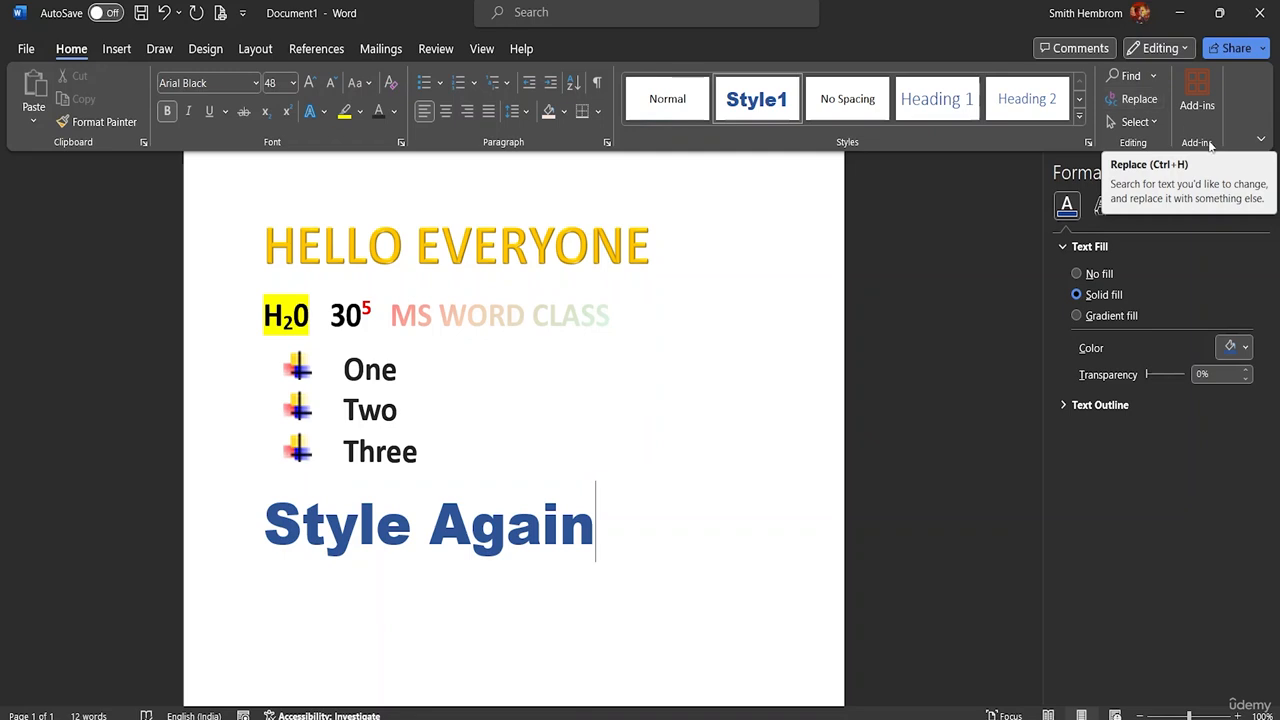
Step: Search the document for "Hello" and go to the match in the title line
left_click(1153, 77)
left_click(1137, 98)
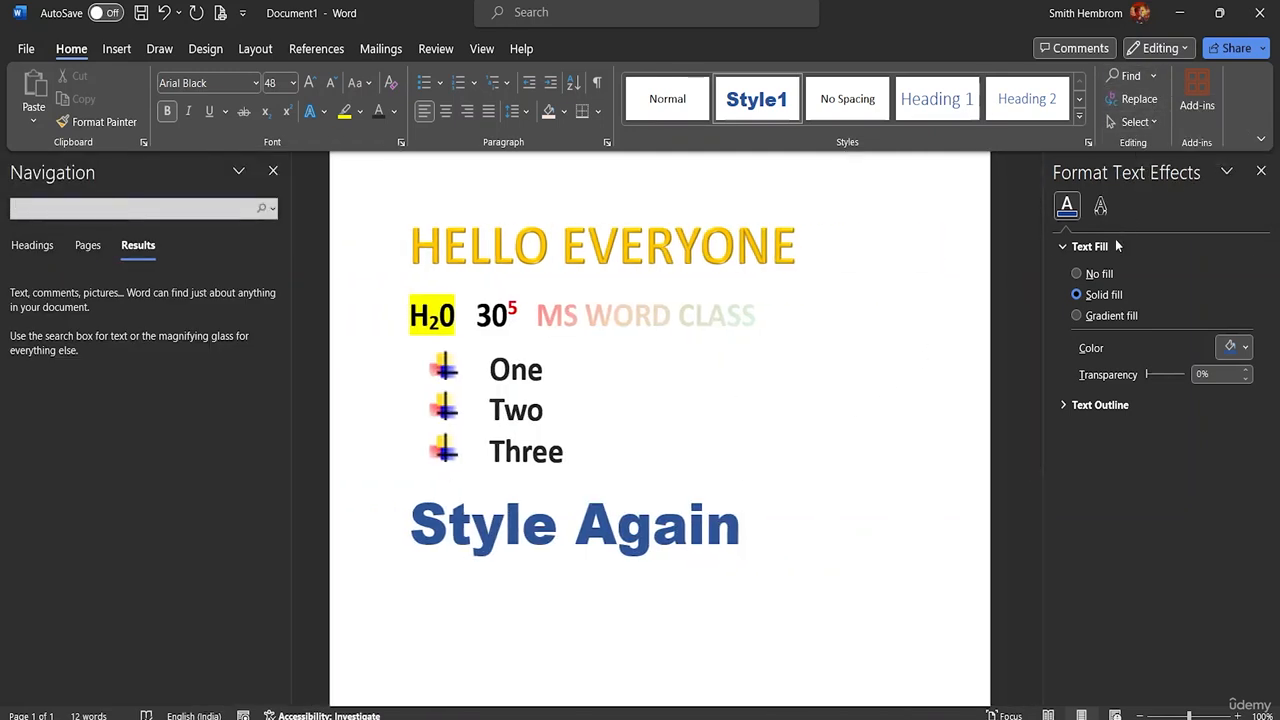
type("Hello")
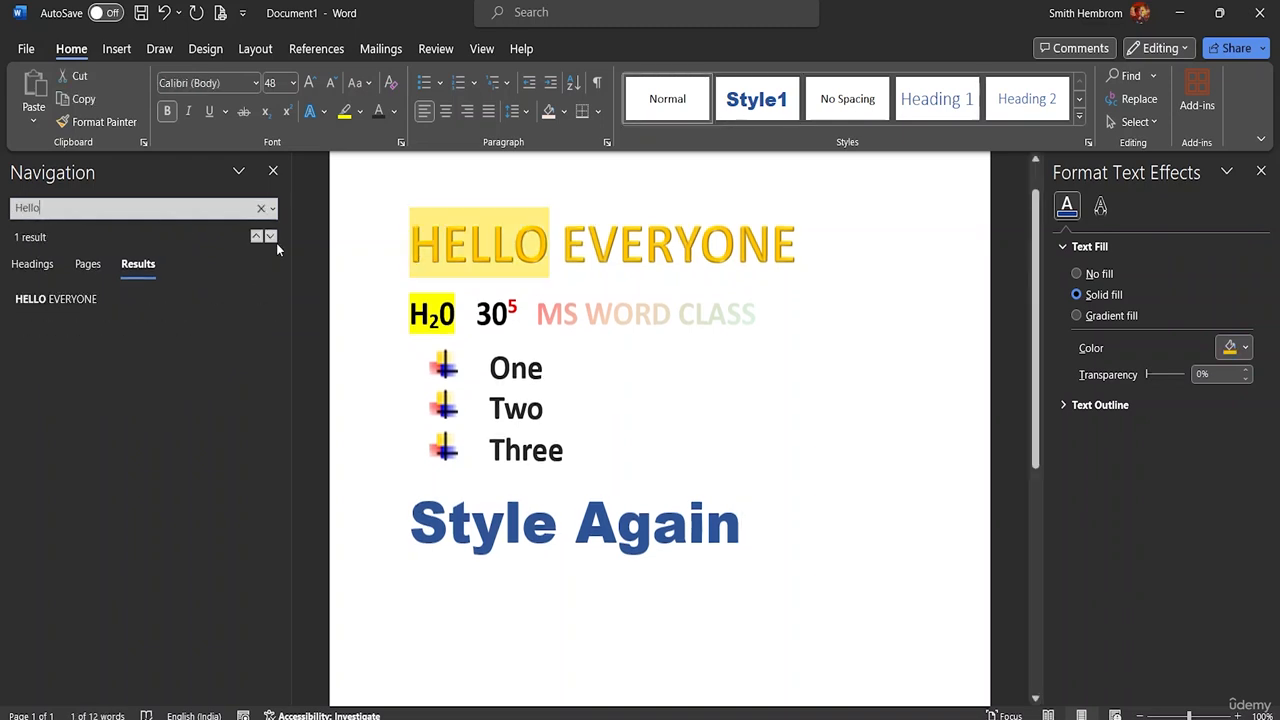
left_click(48, 302)
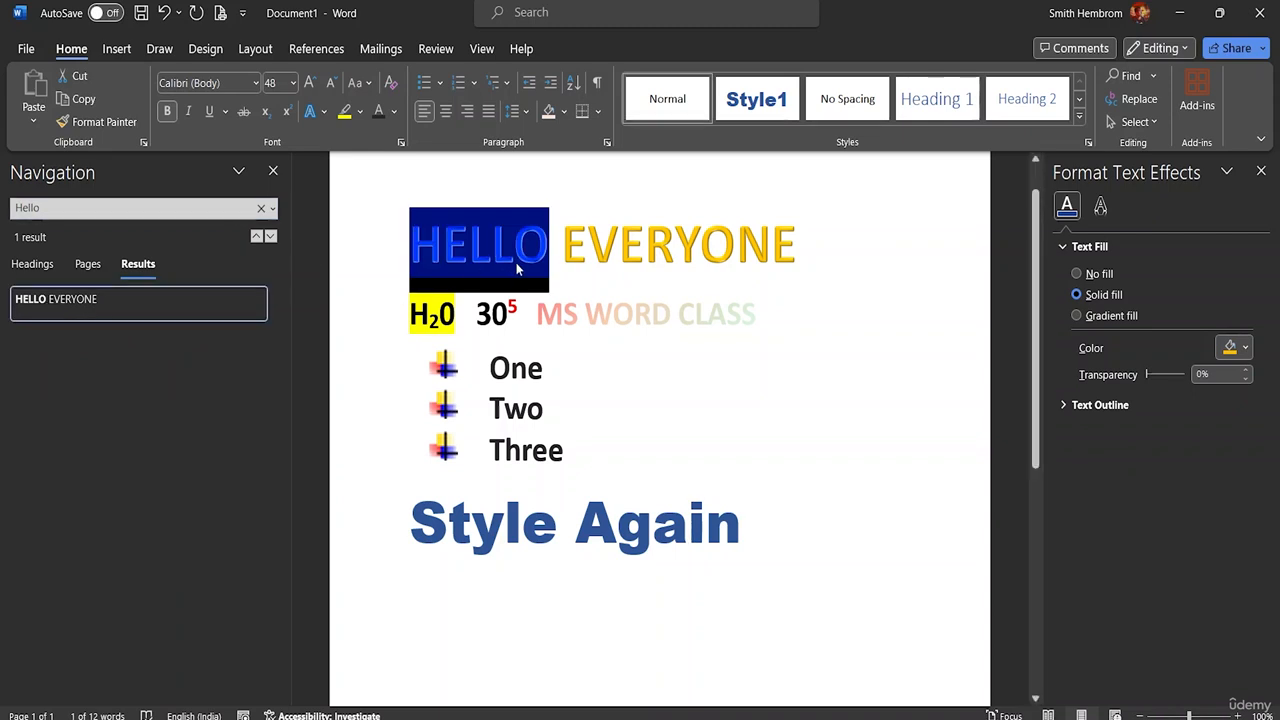
Step: Add a new line reading "HELLO" below Style Again
double_click(748, 545)
key("Return")
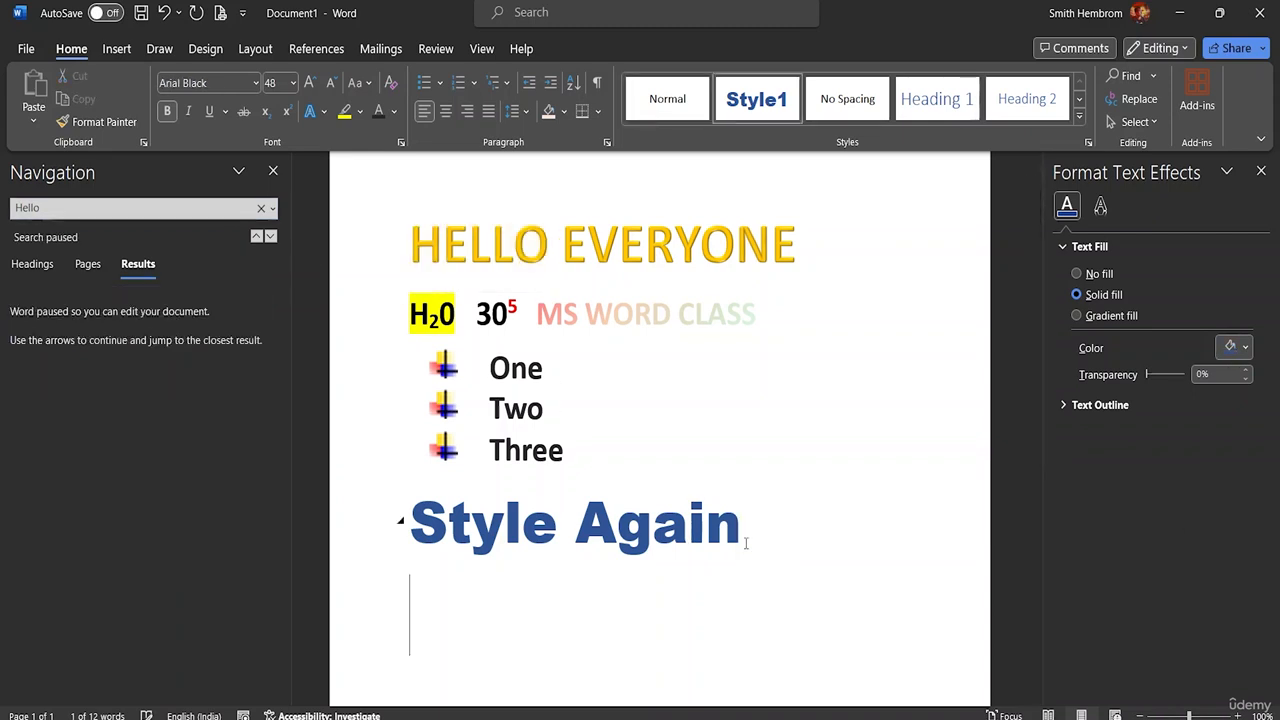
type("HELLO")
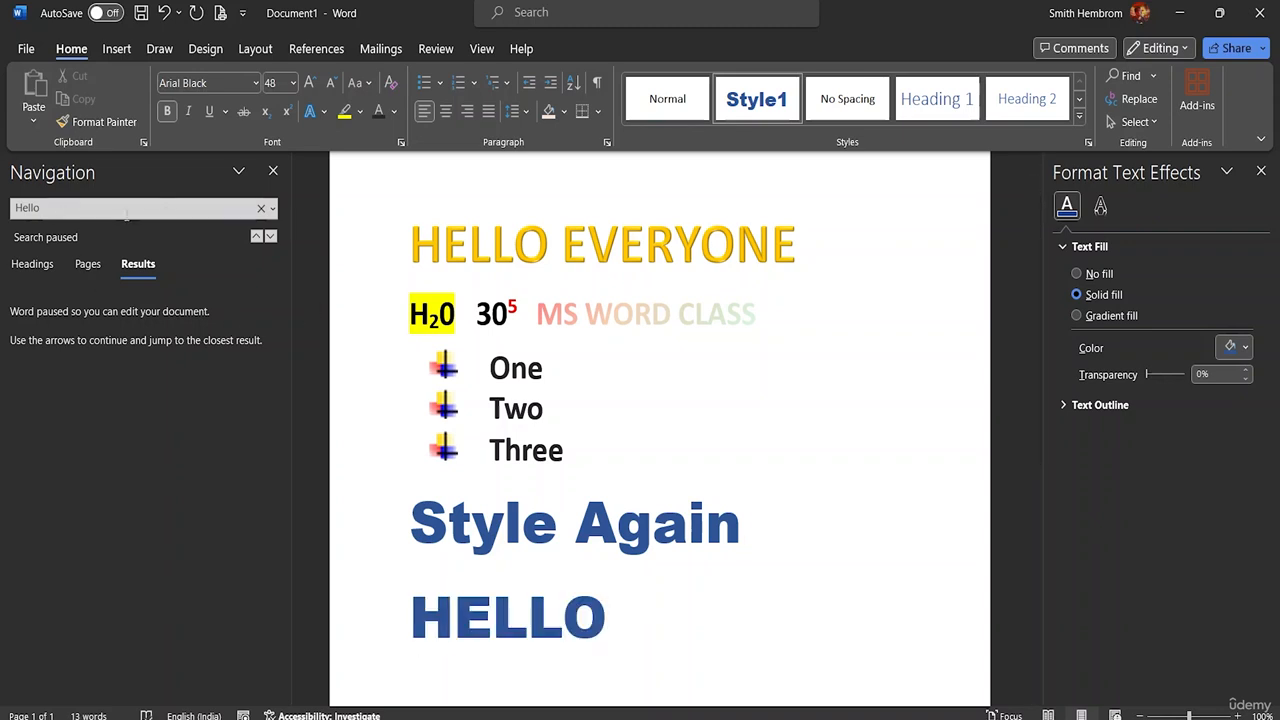
Step: Repeat the search for "Hello", go through the matches, select the HELLO line at the end, and close the search
left_click(95, 208)
left_click(77, 207)
key("Return")
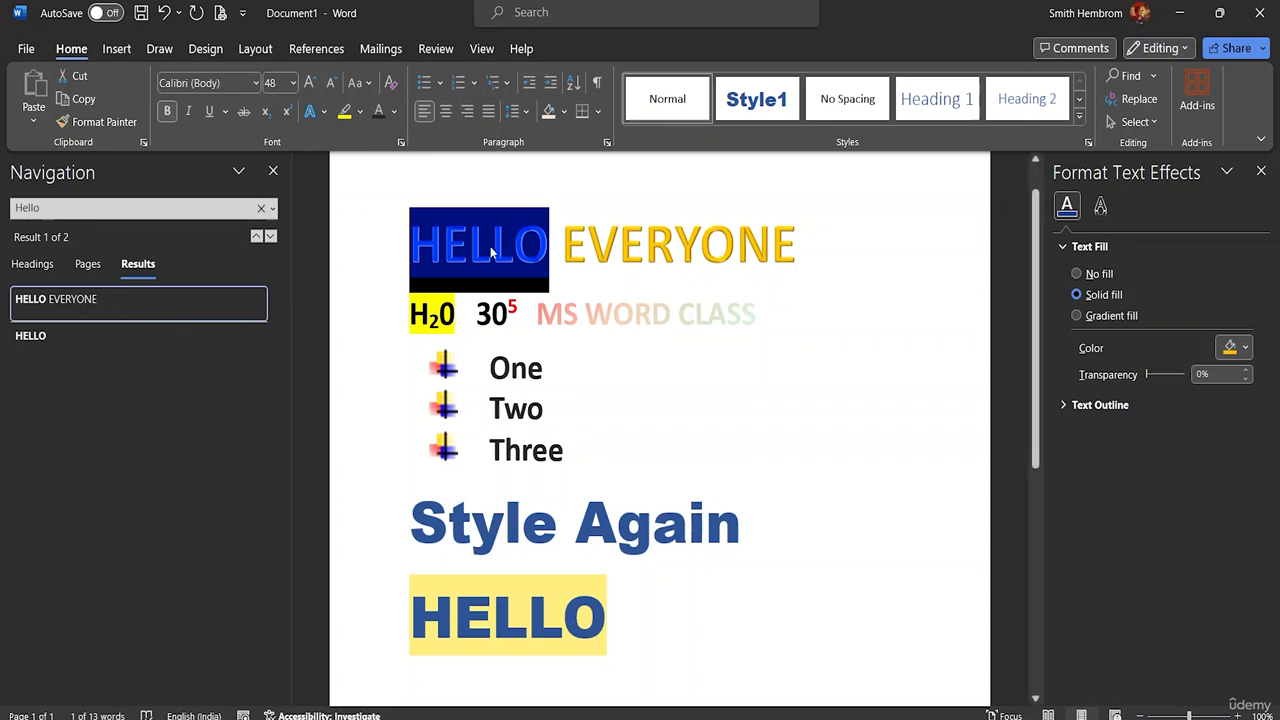
left_click(33, 337)
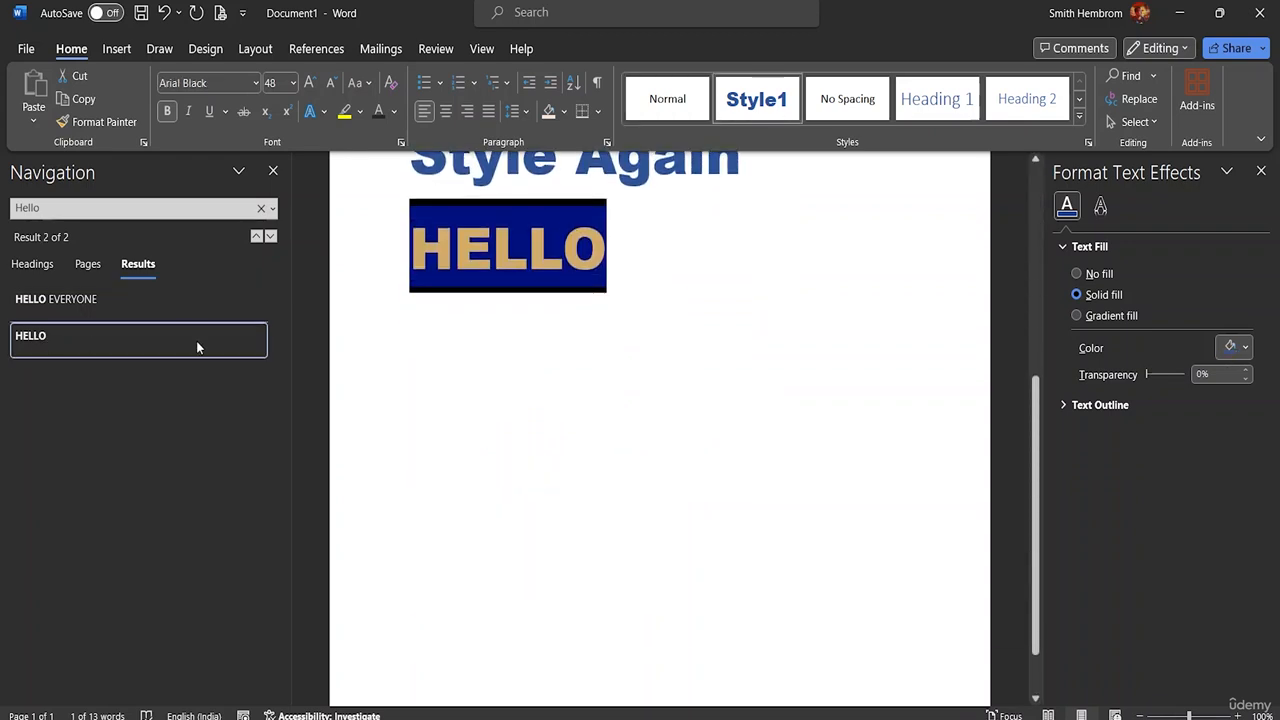
left_click(122, 303)
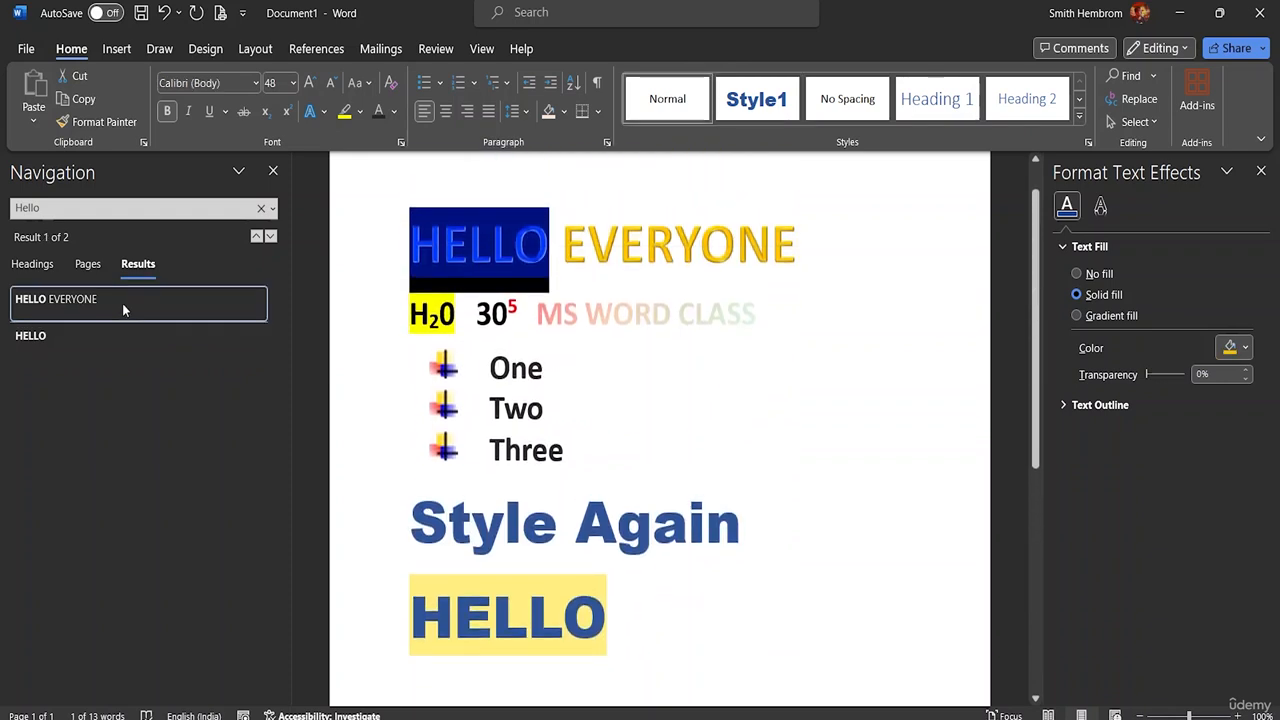
left_click(600, 600)
left_click(400, 614)
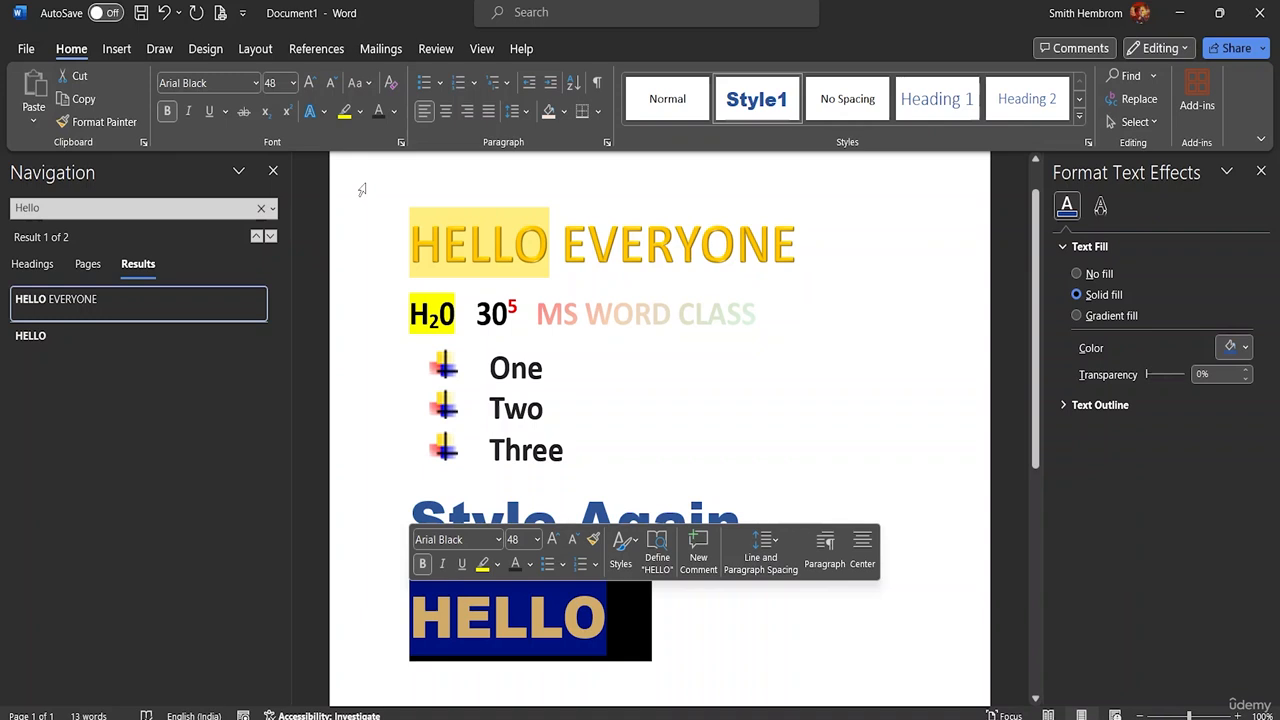
left_click(273, 171)
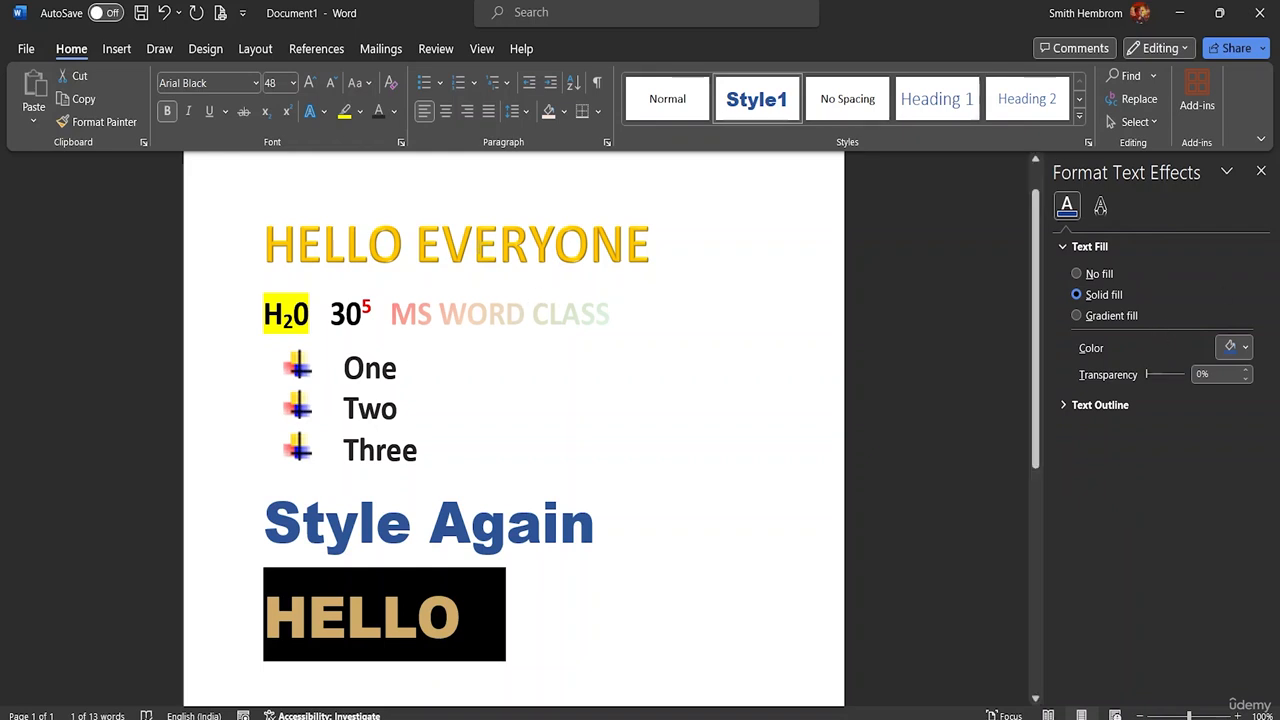
Step: Select the word HELLO in the title together with the HELLO line at the end of the document
left_click_drag(402, 252, 262, 254)
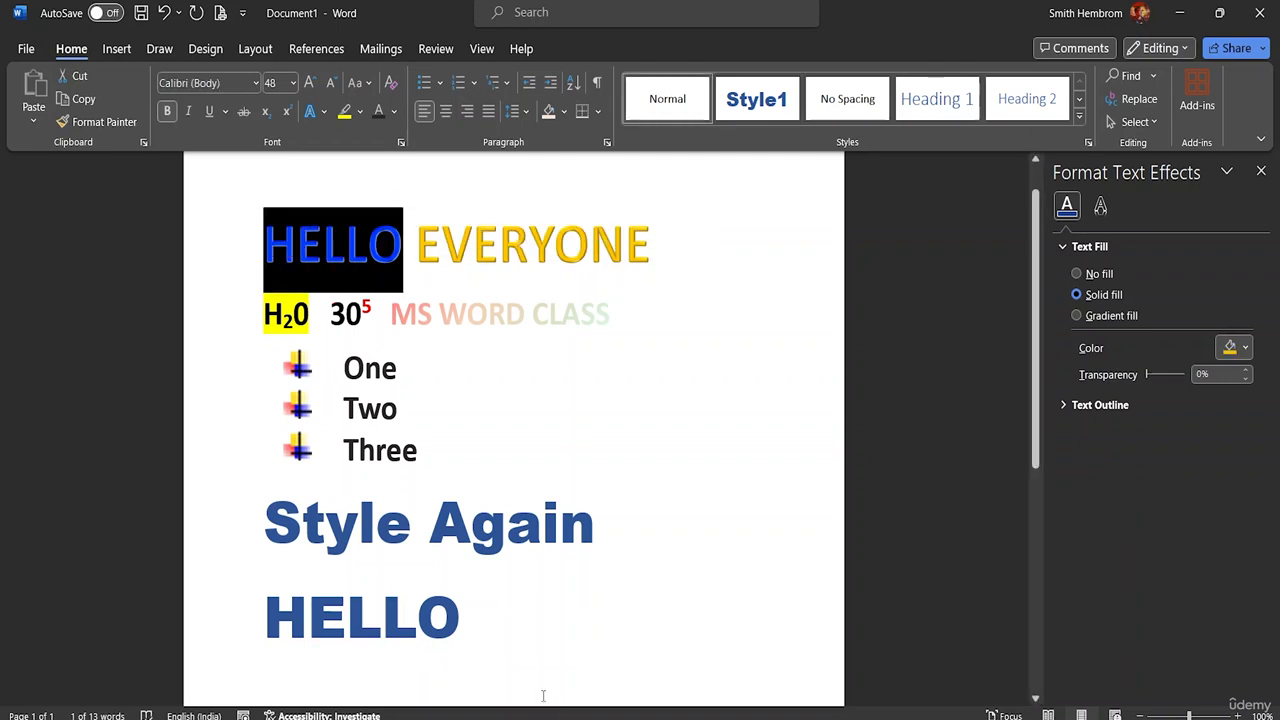
triple_click(254, 615)
left_click(531, 634)
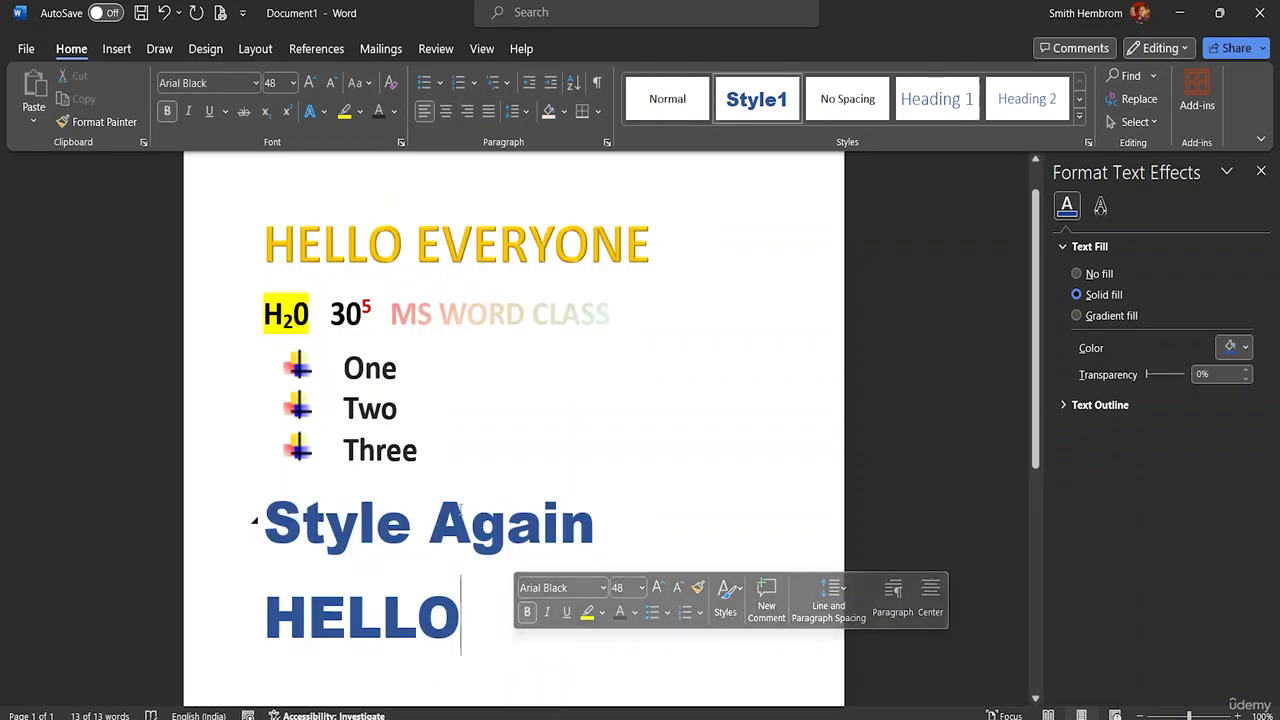
triple_click(401, 252)
left_click_drag(401, 254, 263, 250)
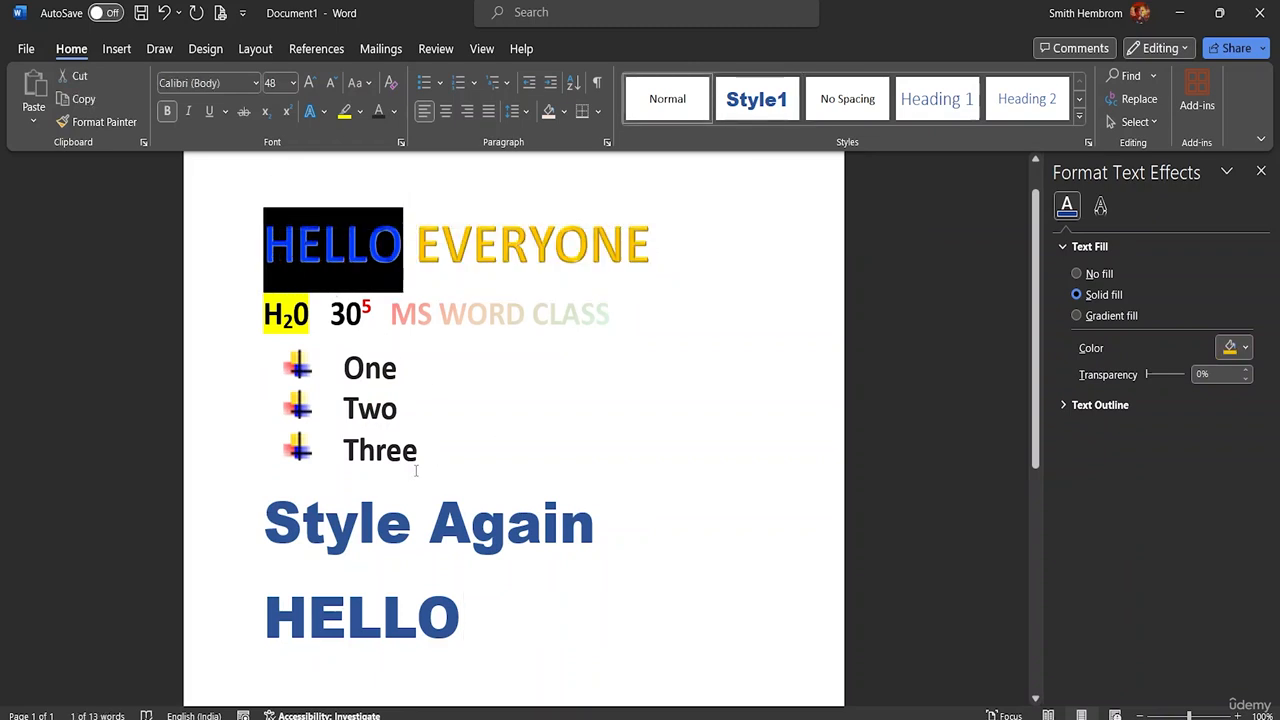
left_click_drag(483, 631, 257, 614)
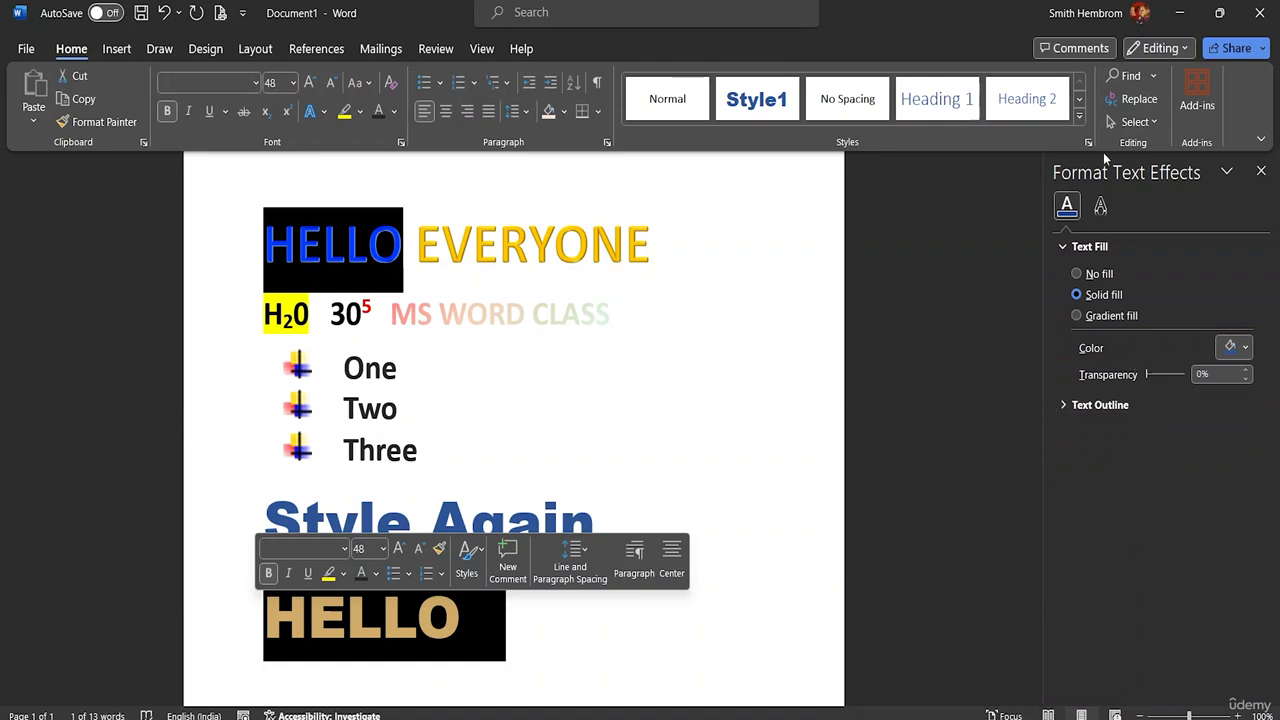
Step: Replace all occurrences of "Hello" with "HI", including in the rest of the document, and close Find and Replace
left_click(1140, 99)
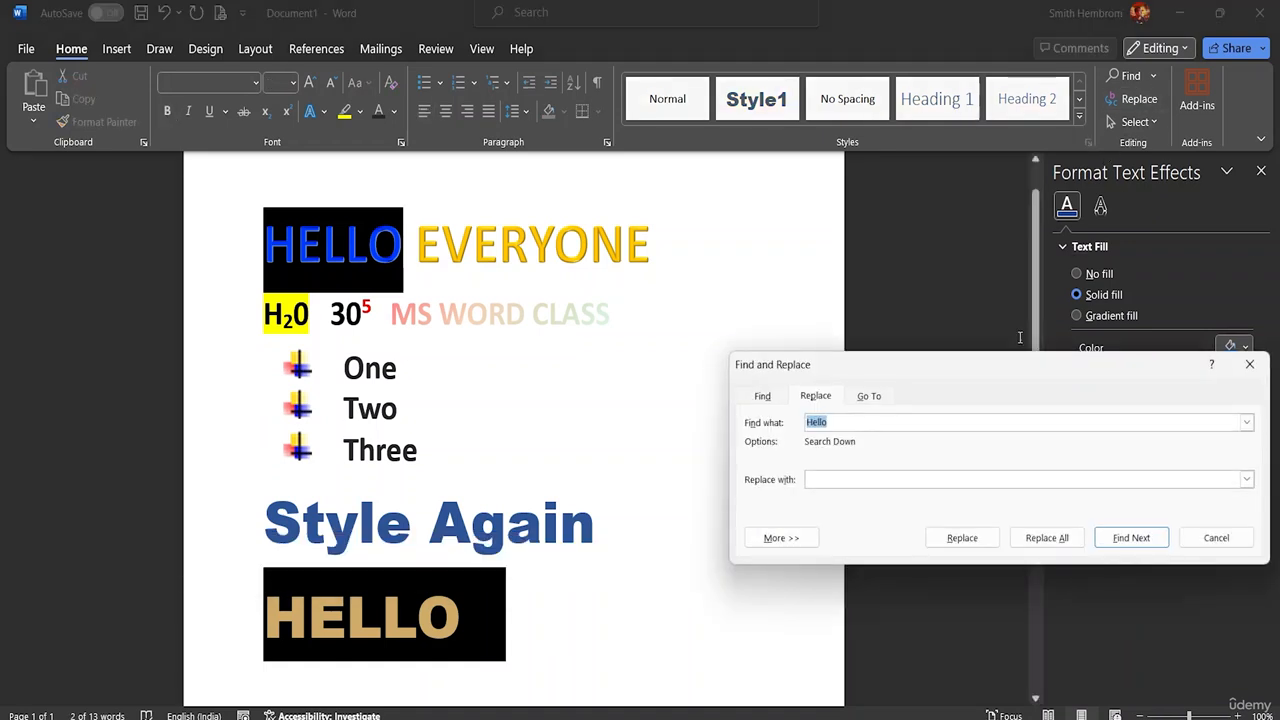
left_click(840, 422)
left_click(836, 480)
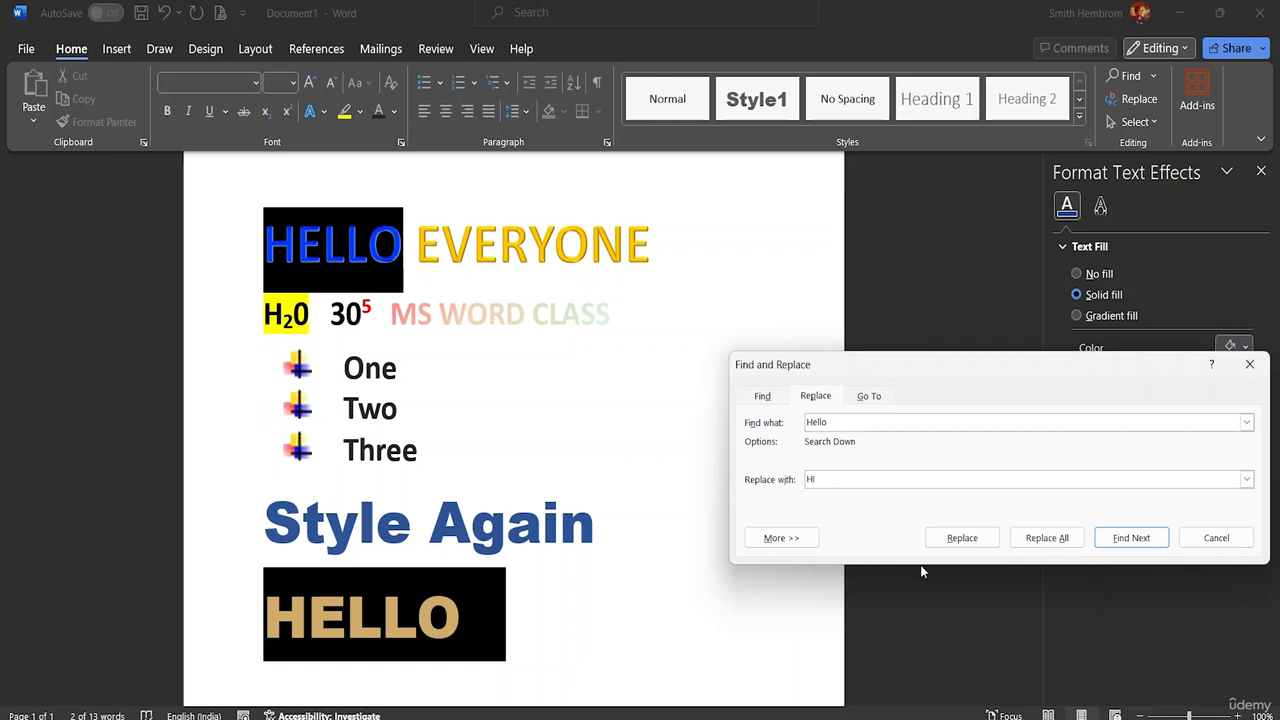
left_click(1040, 540)
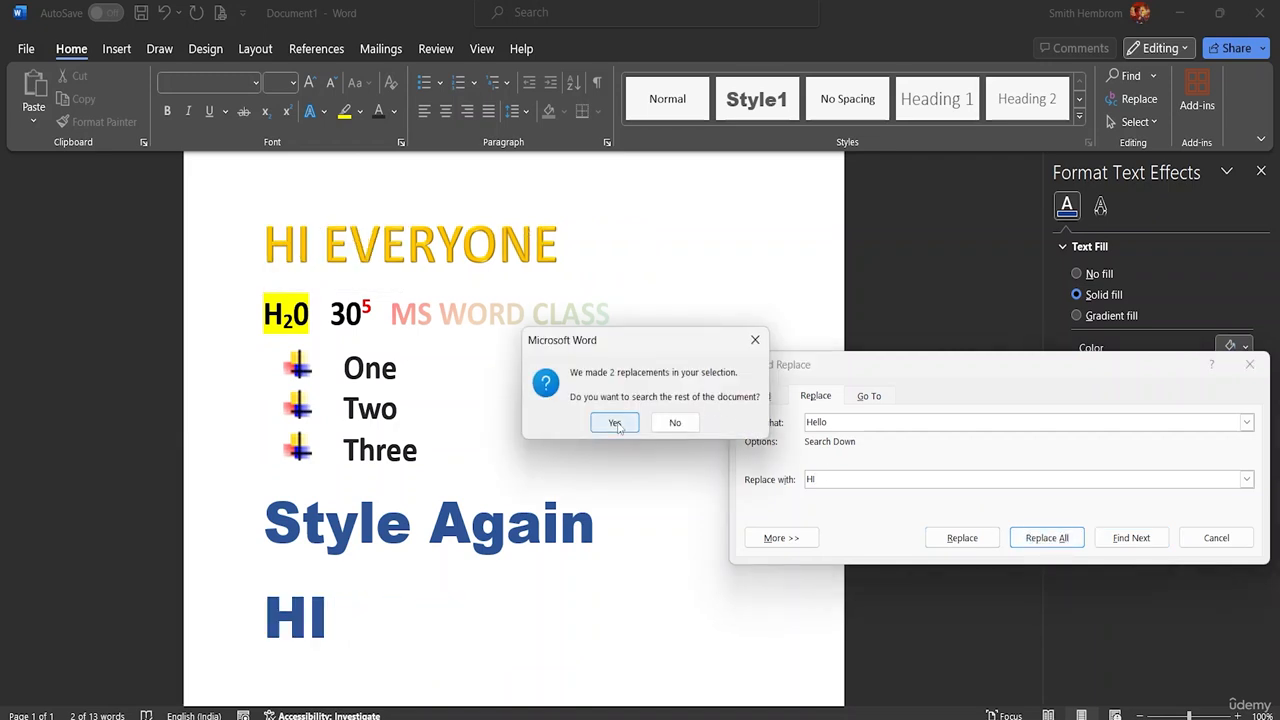
left_click(615, 423)
left_click(646, 417)
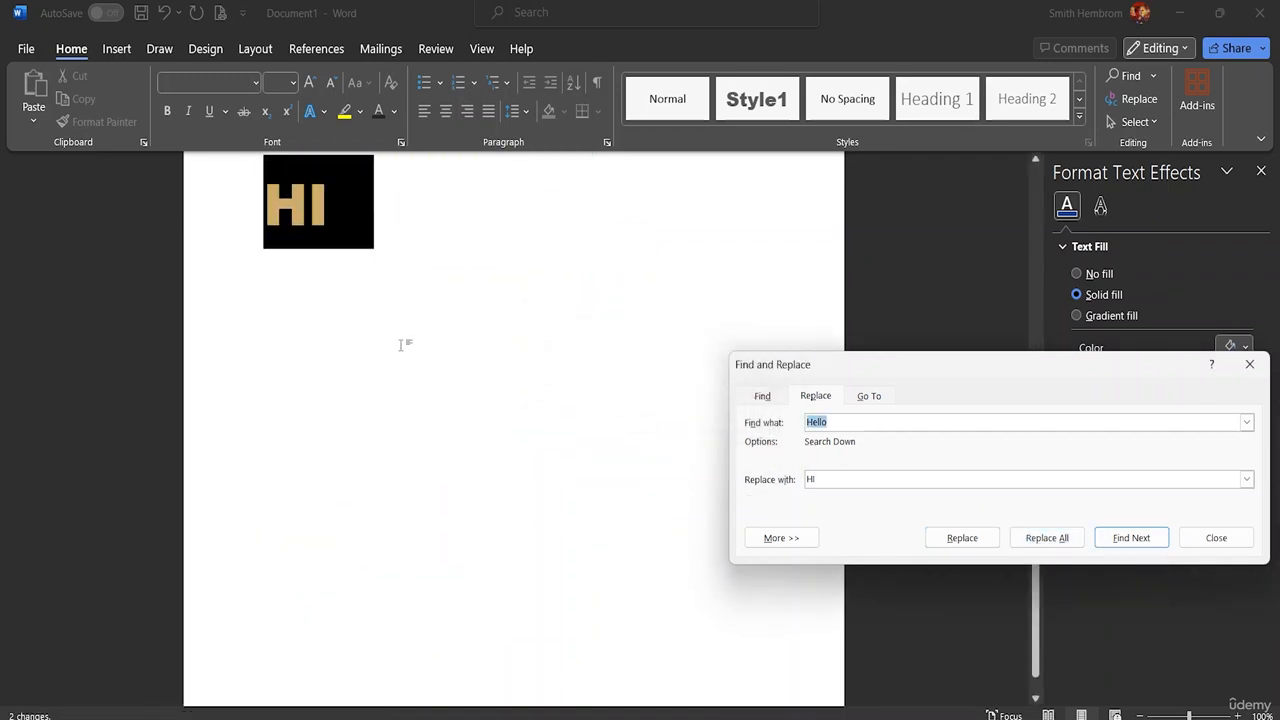
scroll(403, 345, "up", 8)
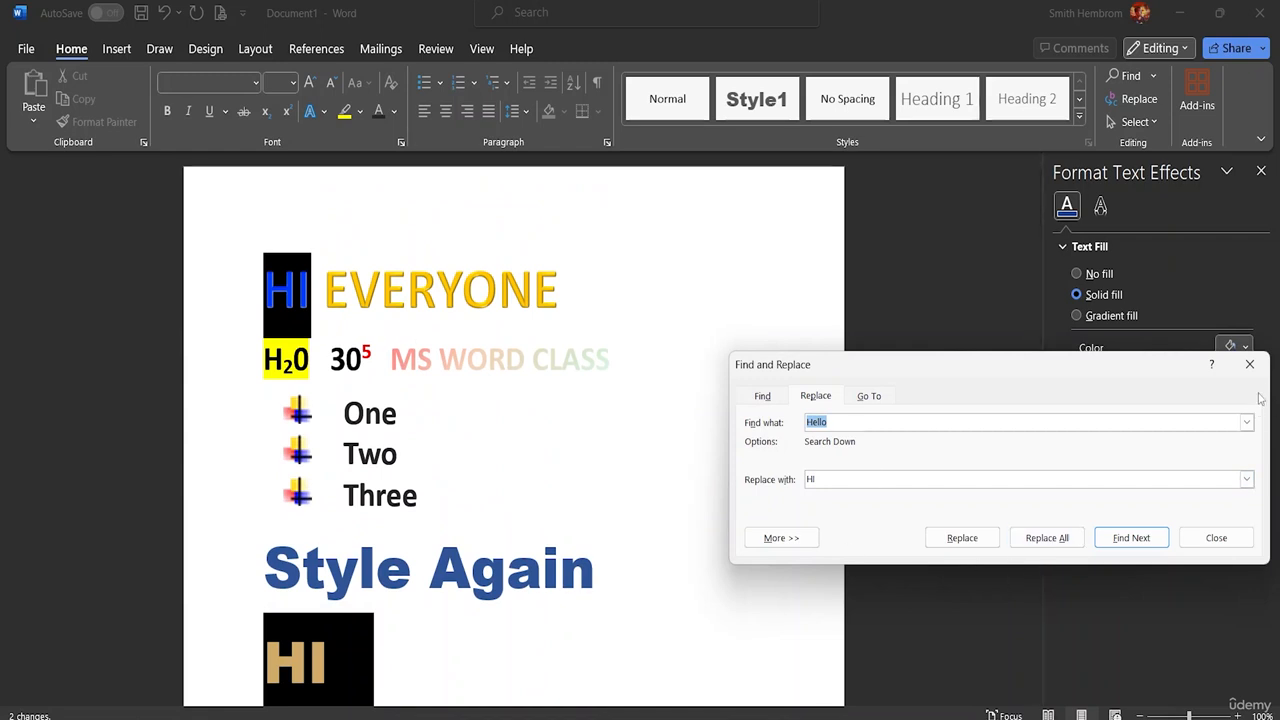
left_click(1249, 364)
Step: Select the entire document content, try the Select Objects option, and clear the selection at the Two item
left_click(1155, 122)
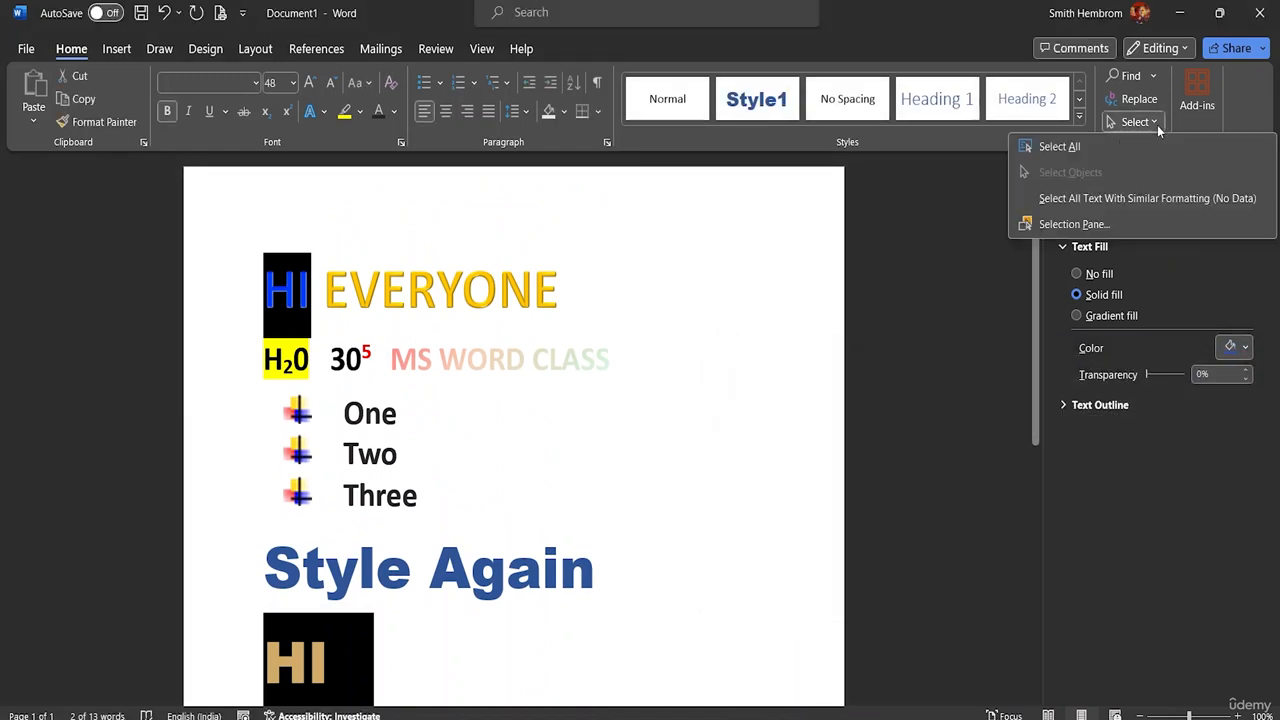
left_click(1133, 142)
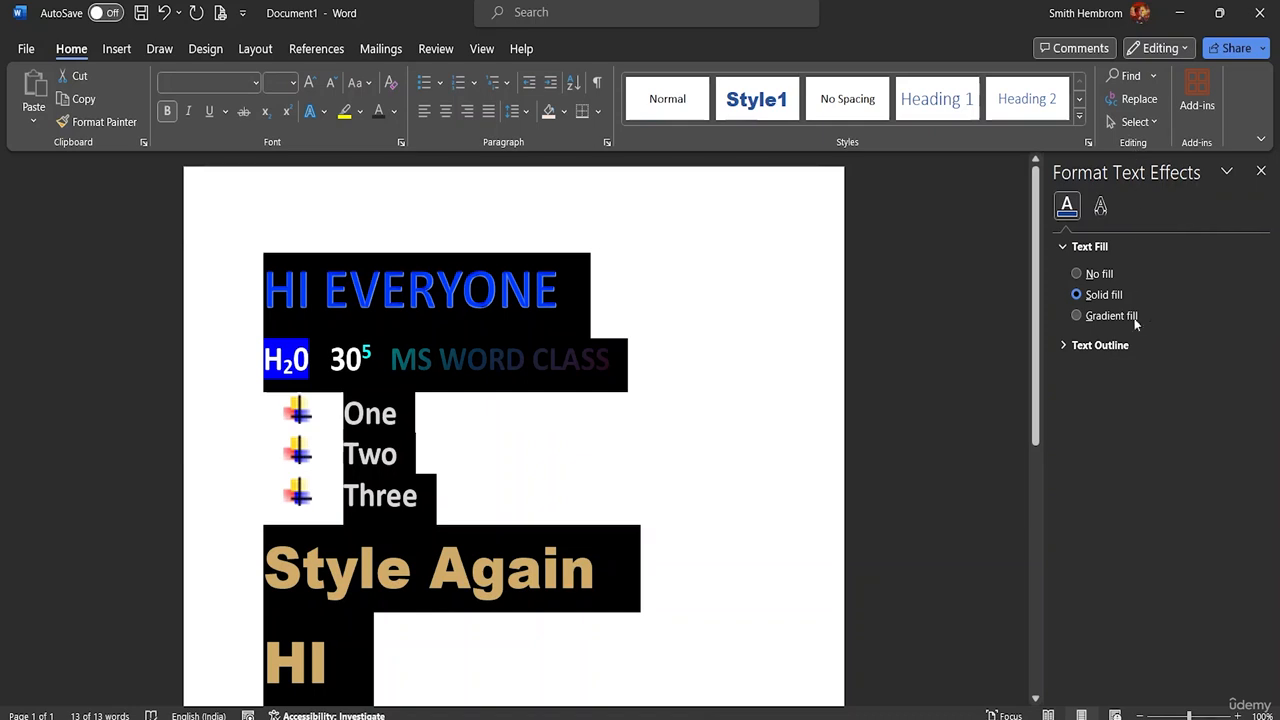
left_click(1135, 122)
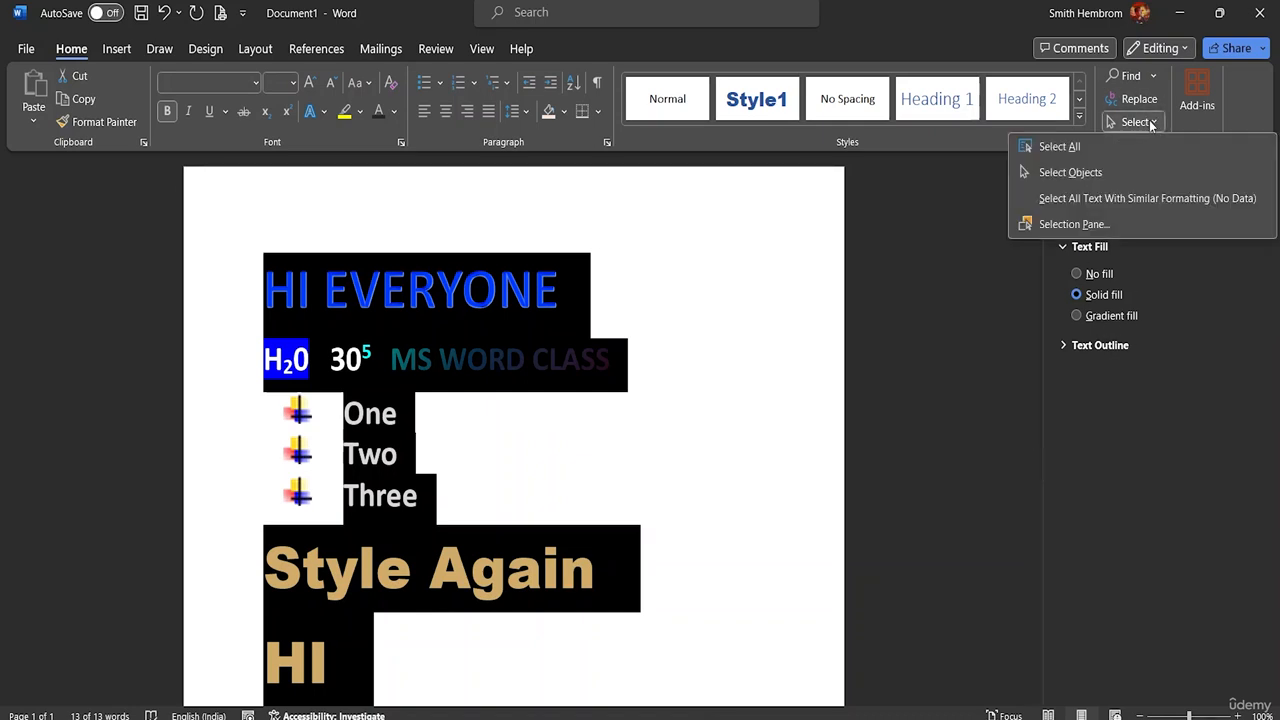
left_click(1139, 173)
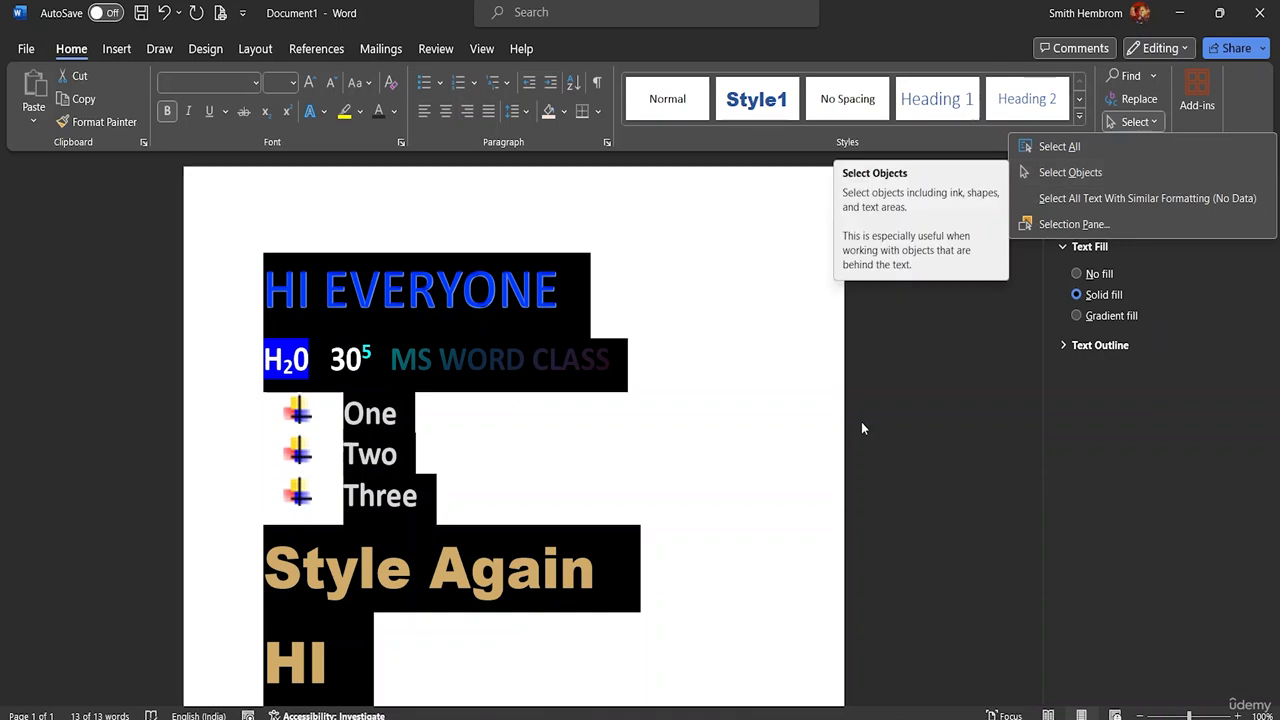
left_click(631, 447)
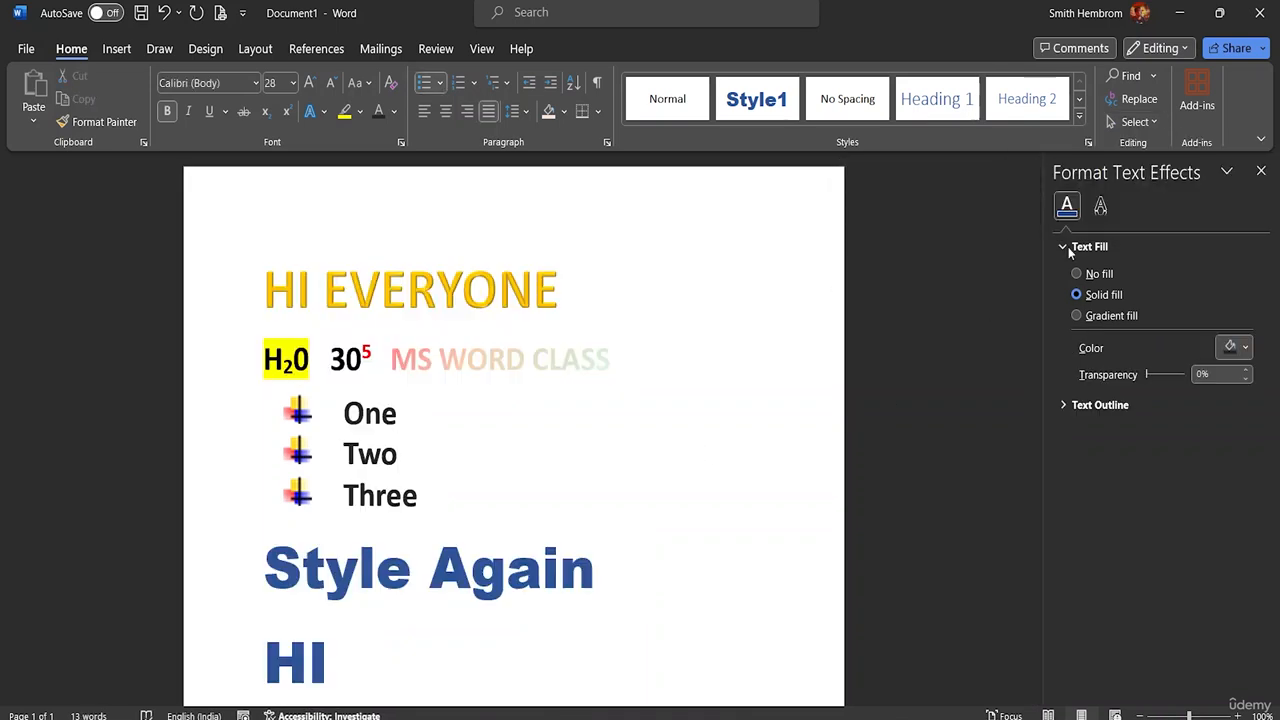
Step: Look over the selection options and the drawing, design, layout, references, mailings, review and view commands, ending at the insert commands
left_click(1146, 123)
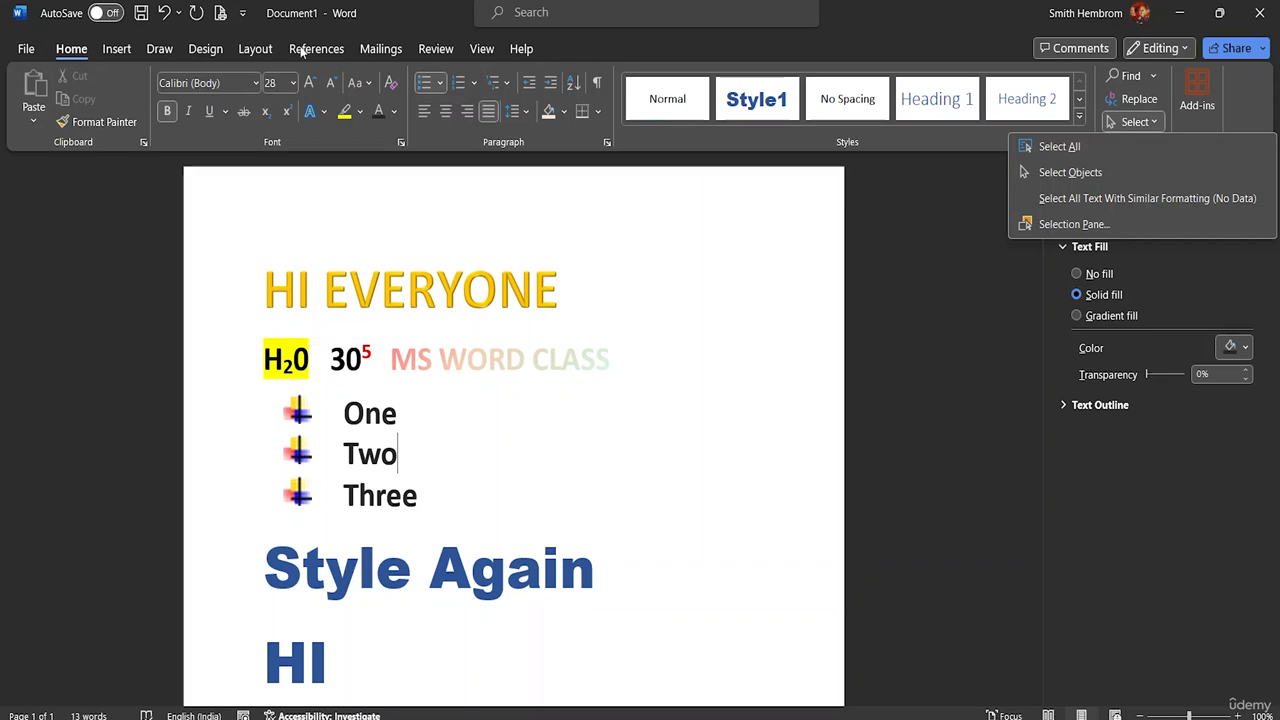
left_click(118, 49)
left_click(159, 49)
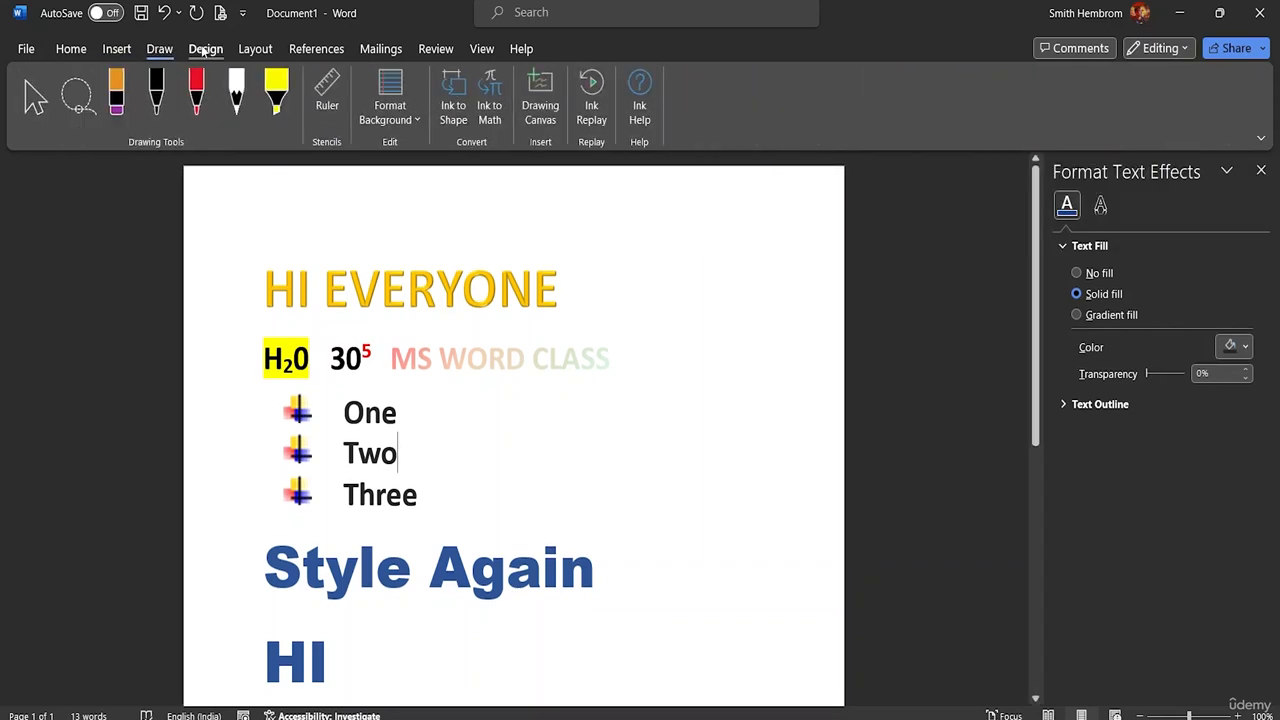
left_click(205, 49)
left_click(255, 49)
left_click(436, 49)
left_click(481, 49)
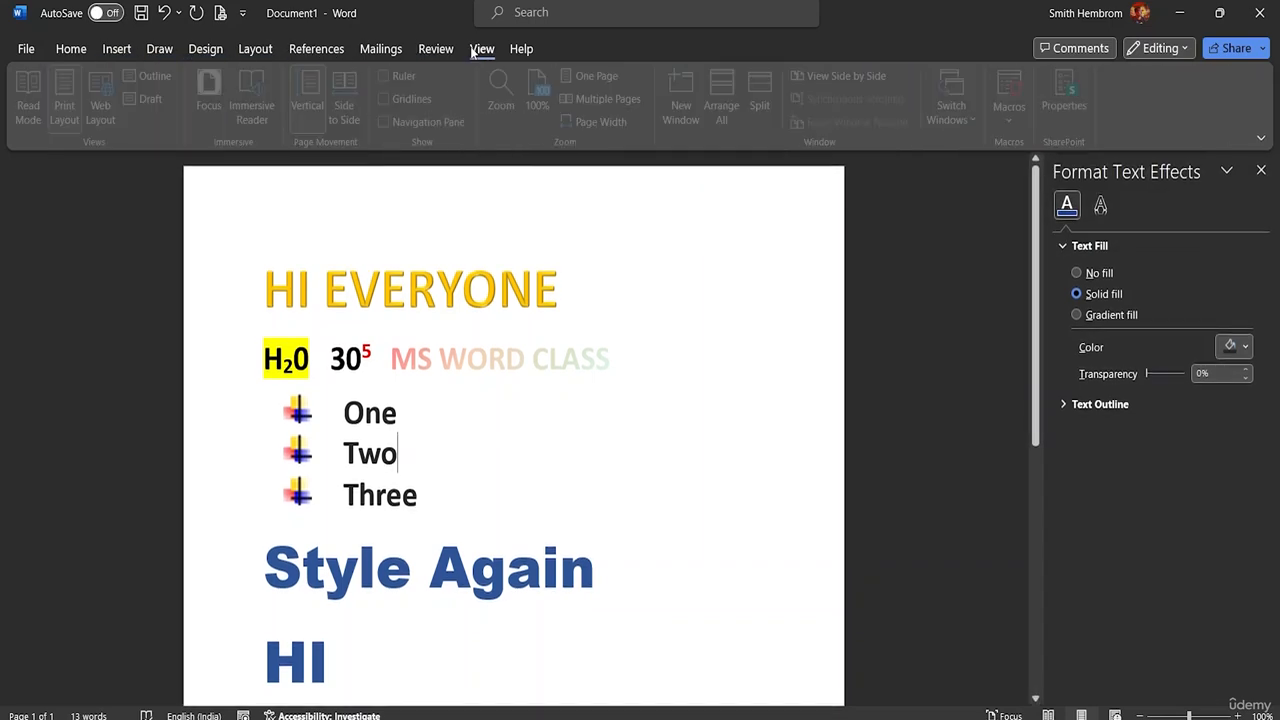
left_click(430, 49)
left_click(381, 49)
left_click(316, 49)
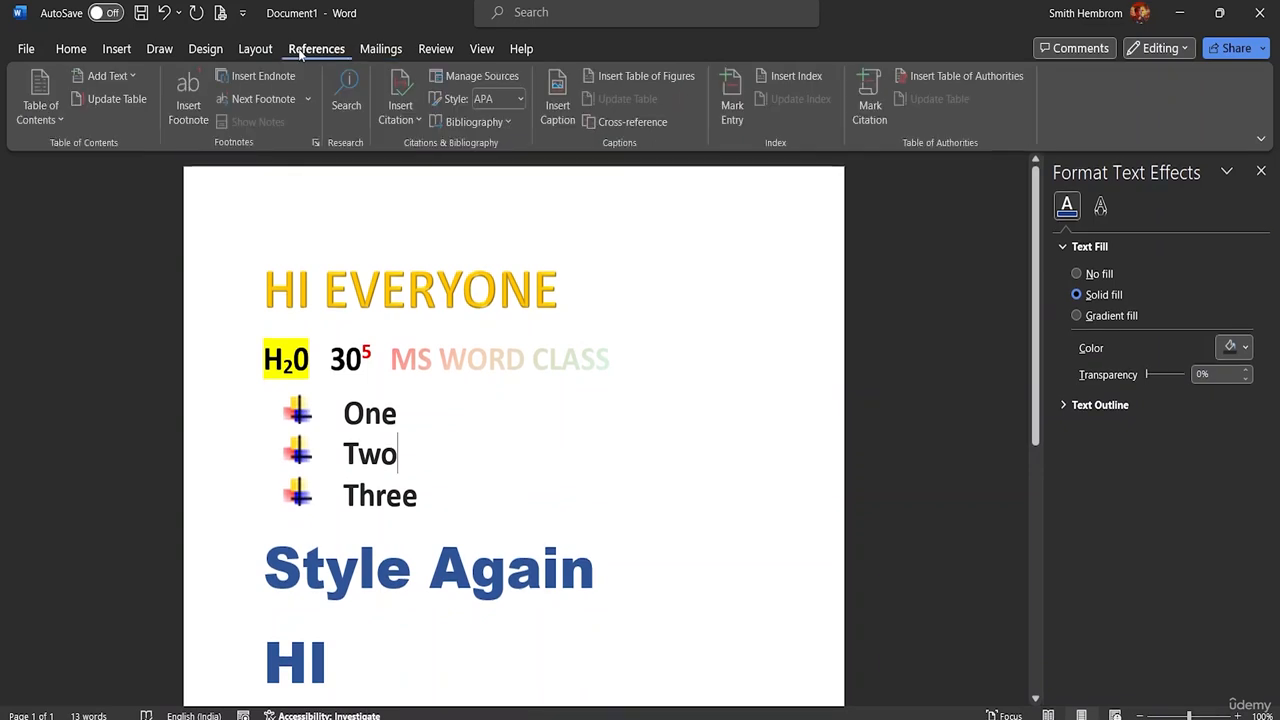
left_click(258, 49)
left_click(203, 49)
left_click(158, 49)
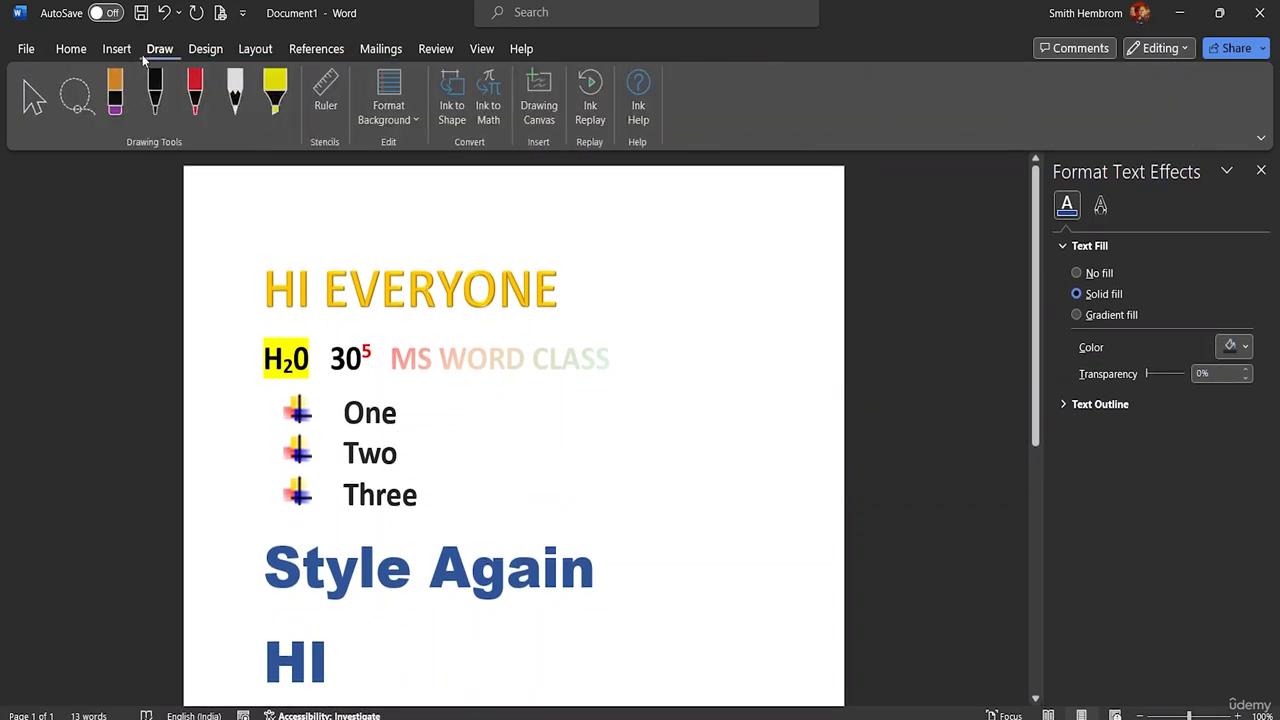
left_click(117, 49)
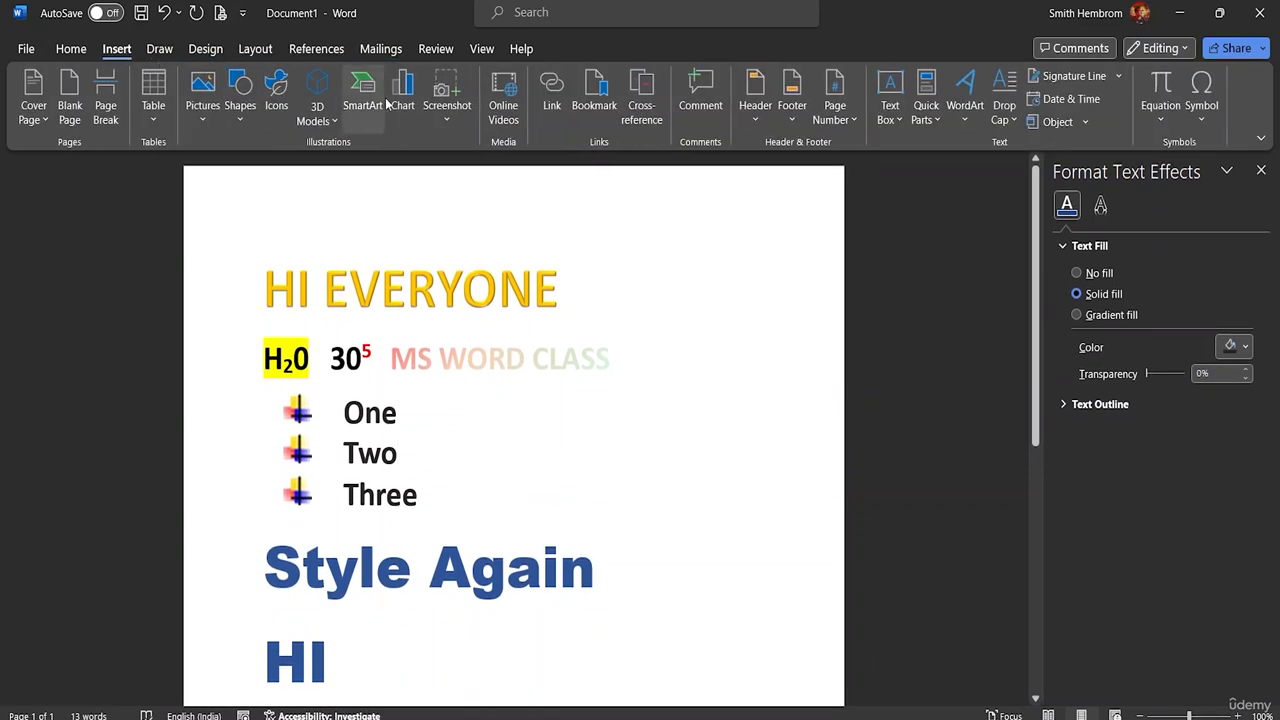